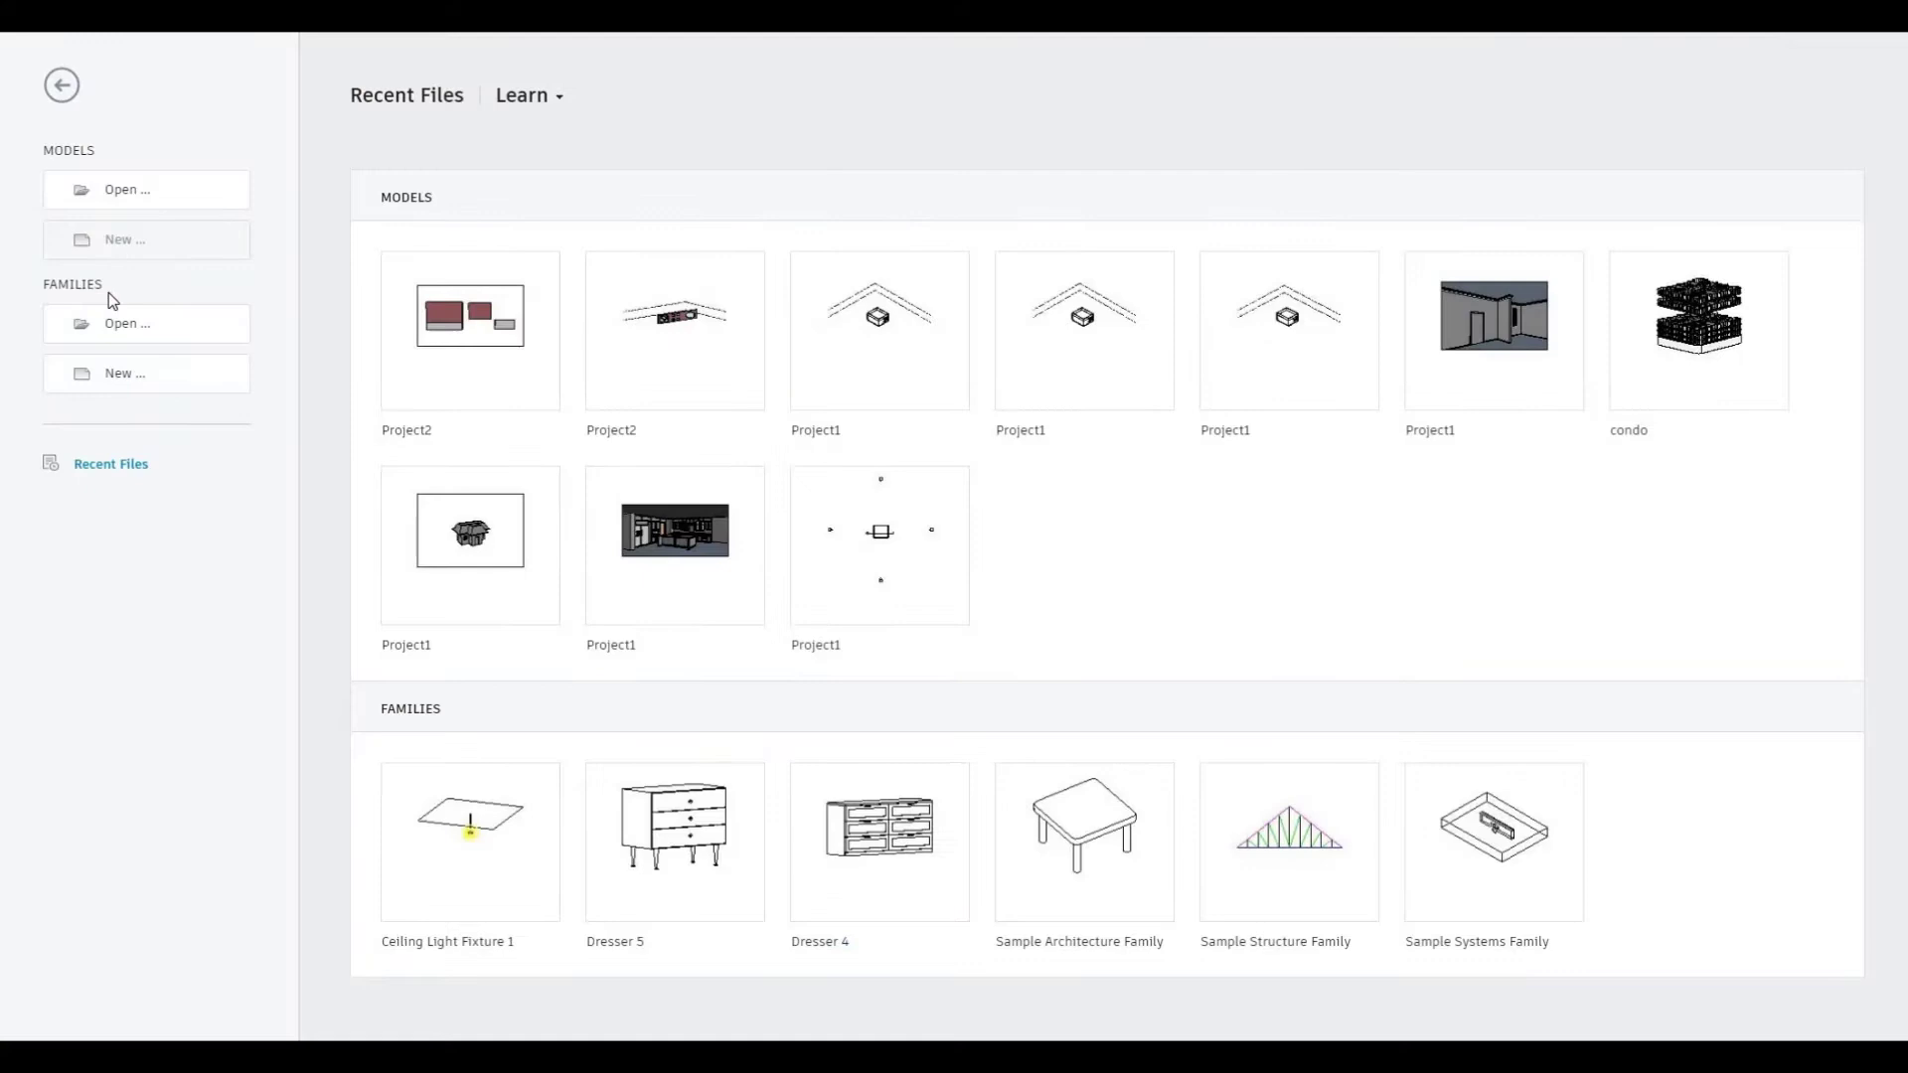
Step: Create a new project from the Architectural Template
click(1105, 336)
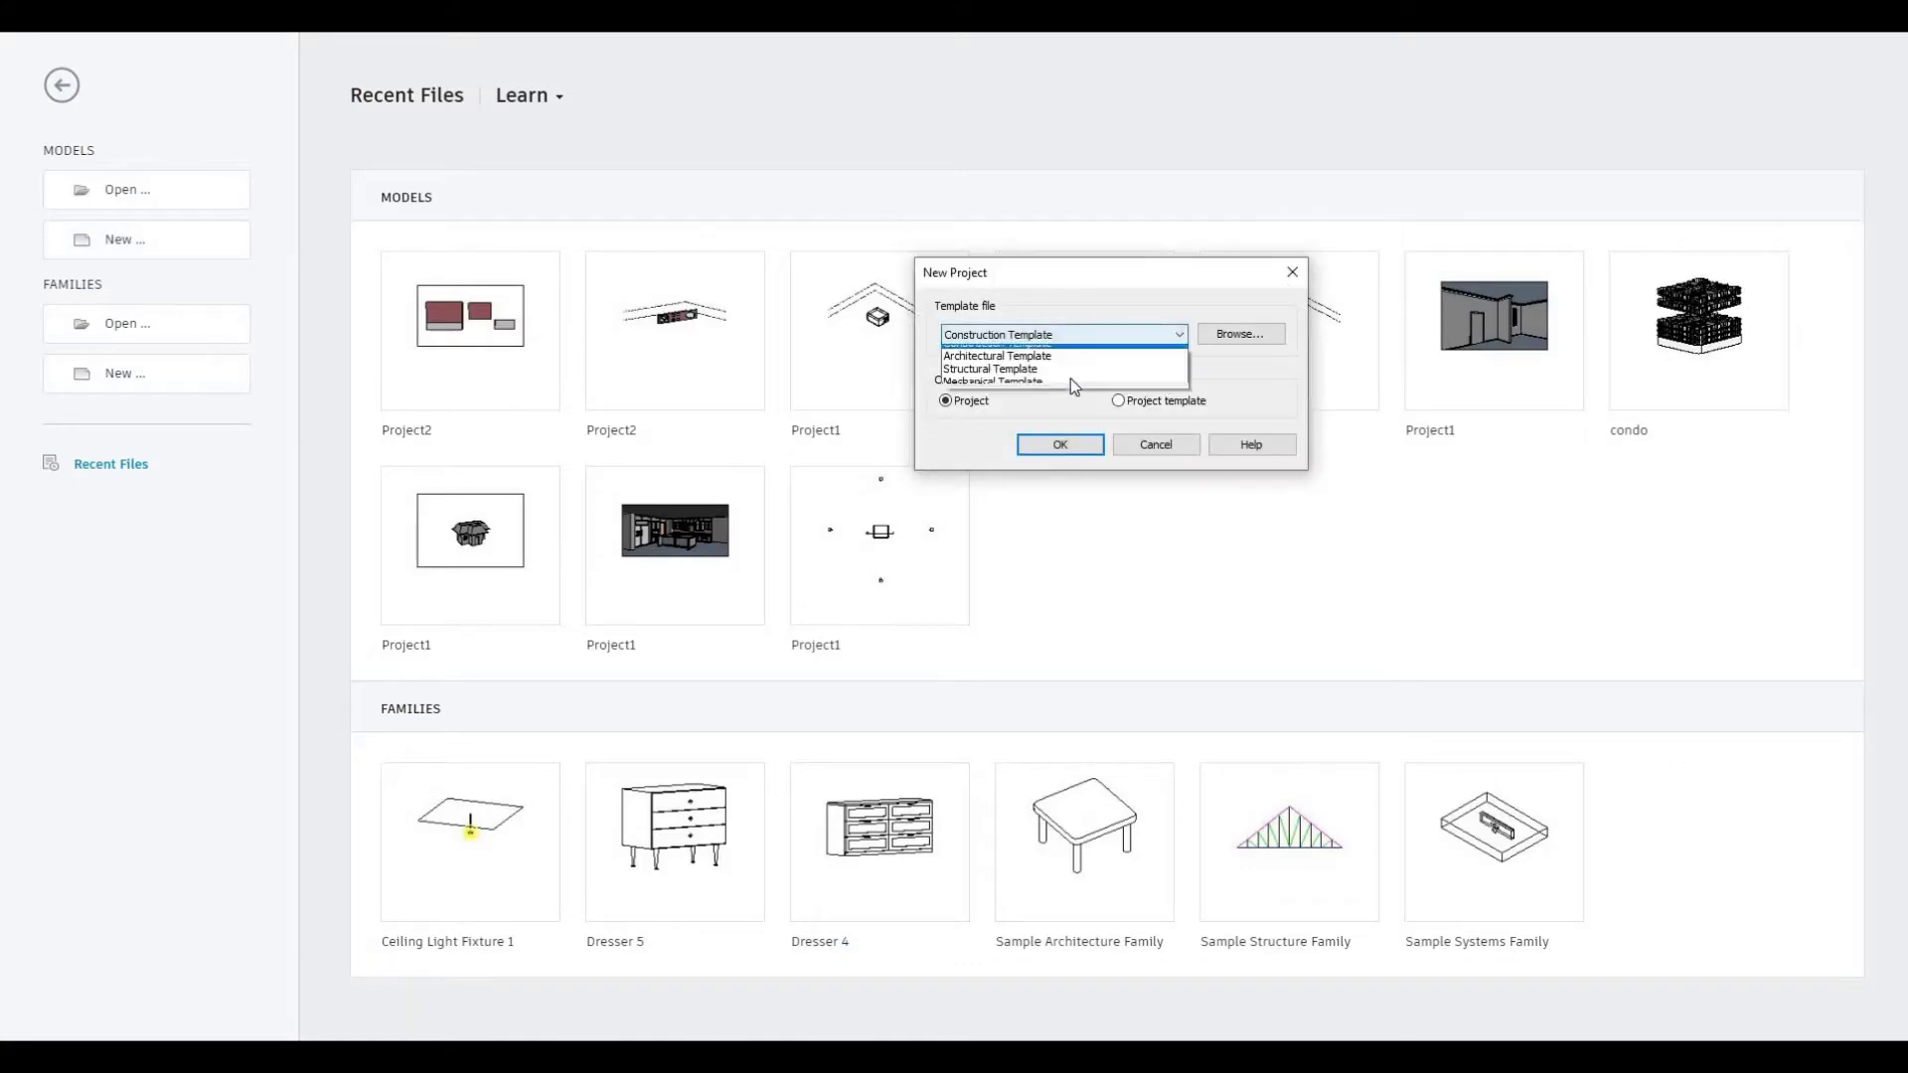
click(1071, 368)
key(Return)
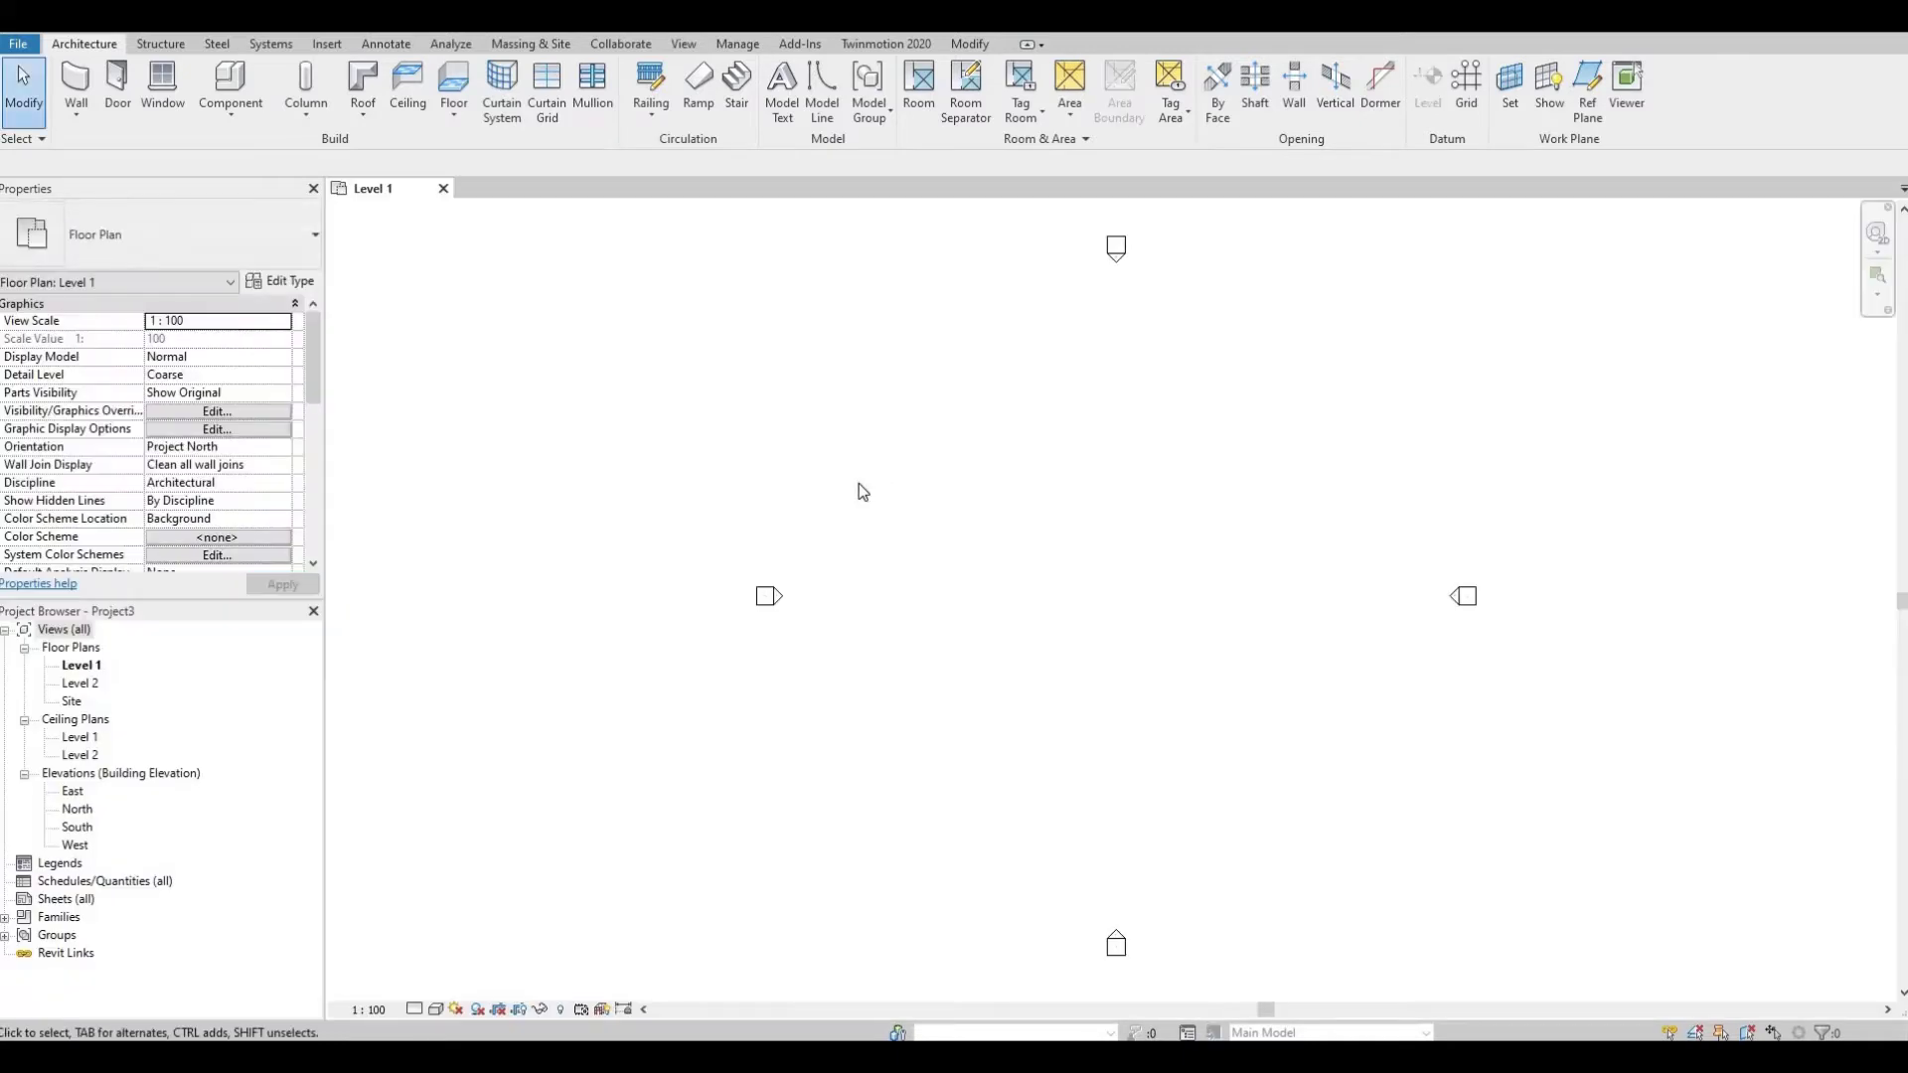
Step: Draw a 22000-long Exterior - Brick on CMU architectural wall on Level 1
click(78, 115)
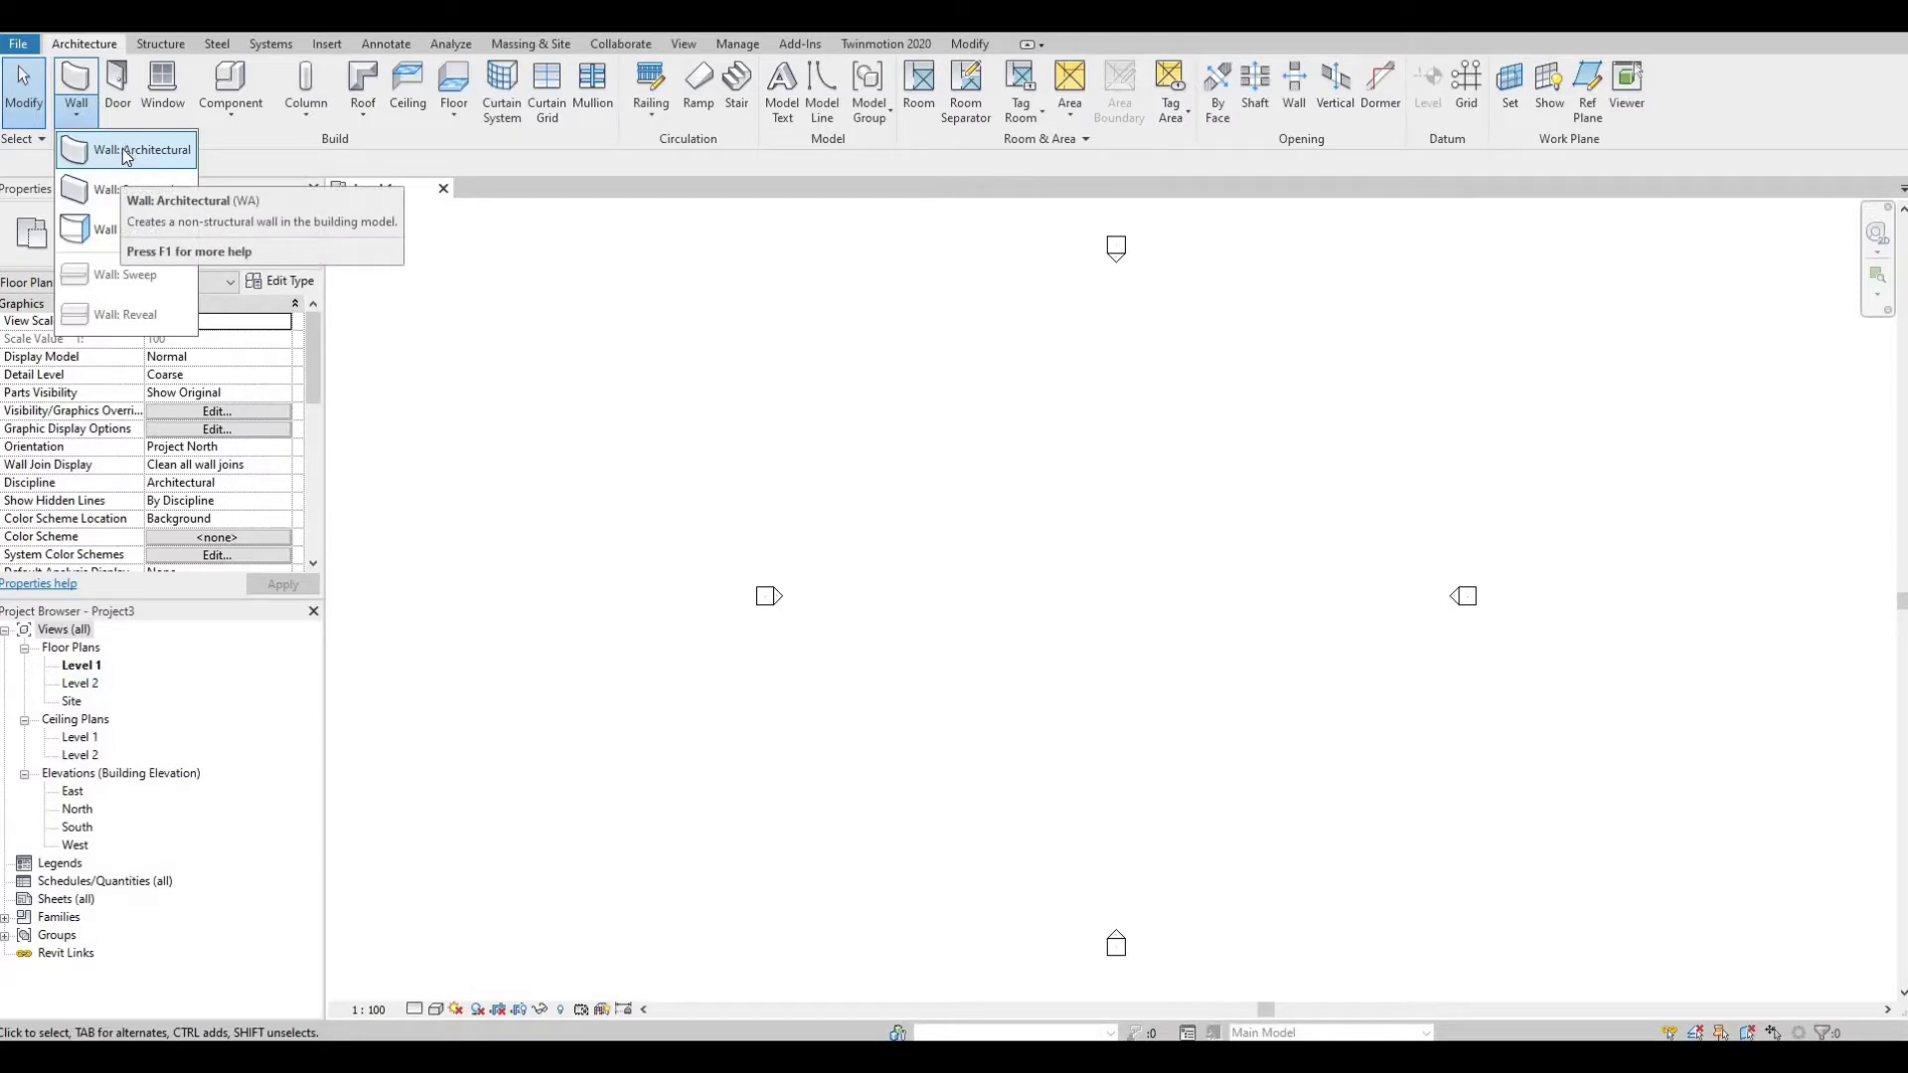
click(122, 147)
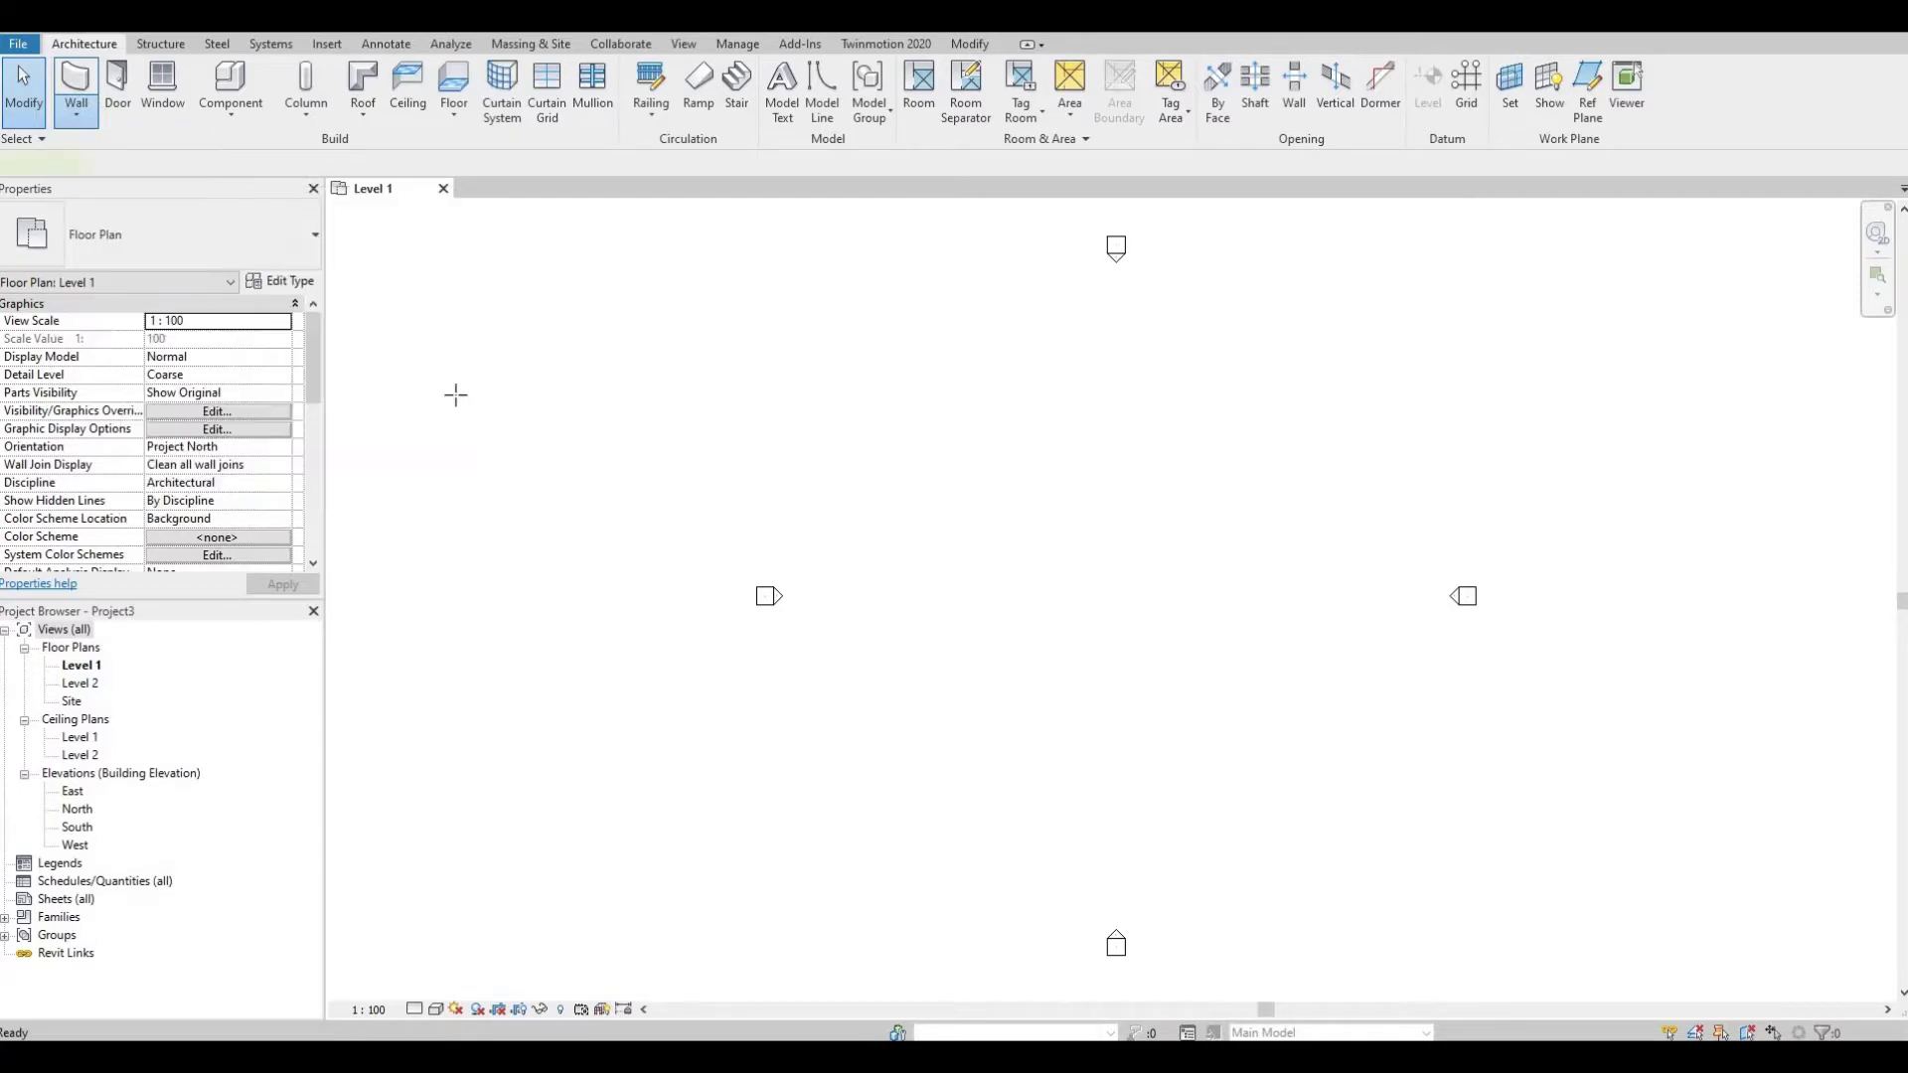
click(238, 250)
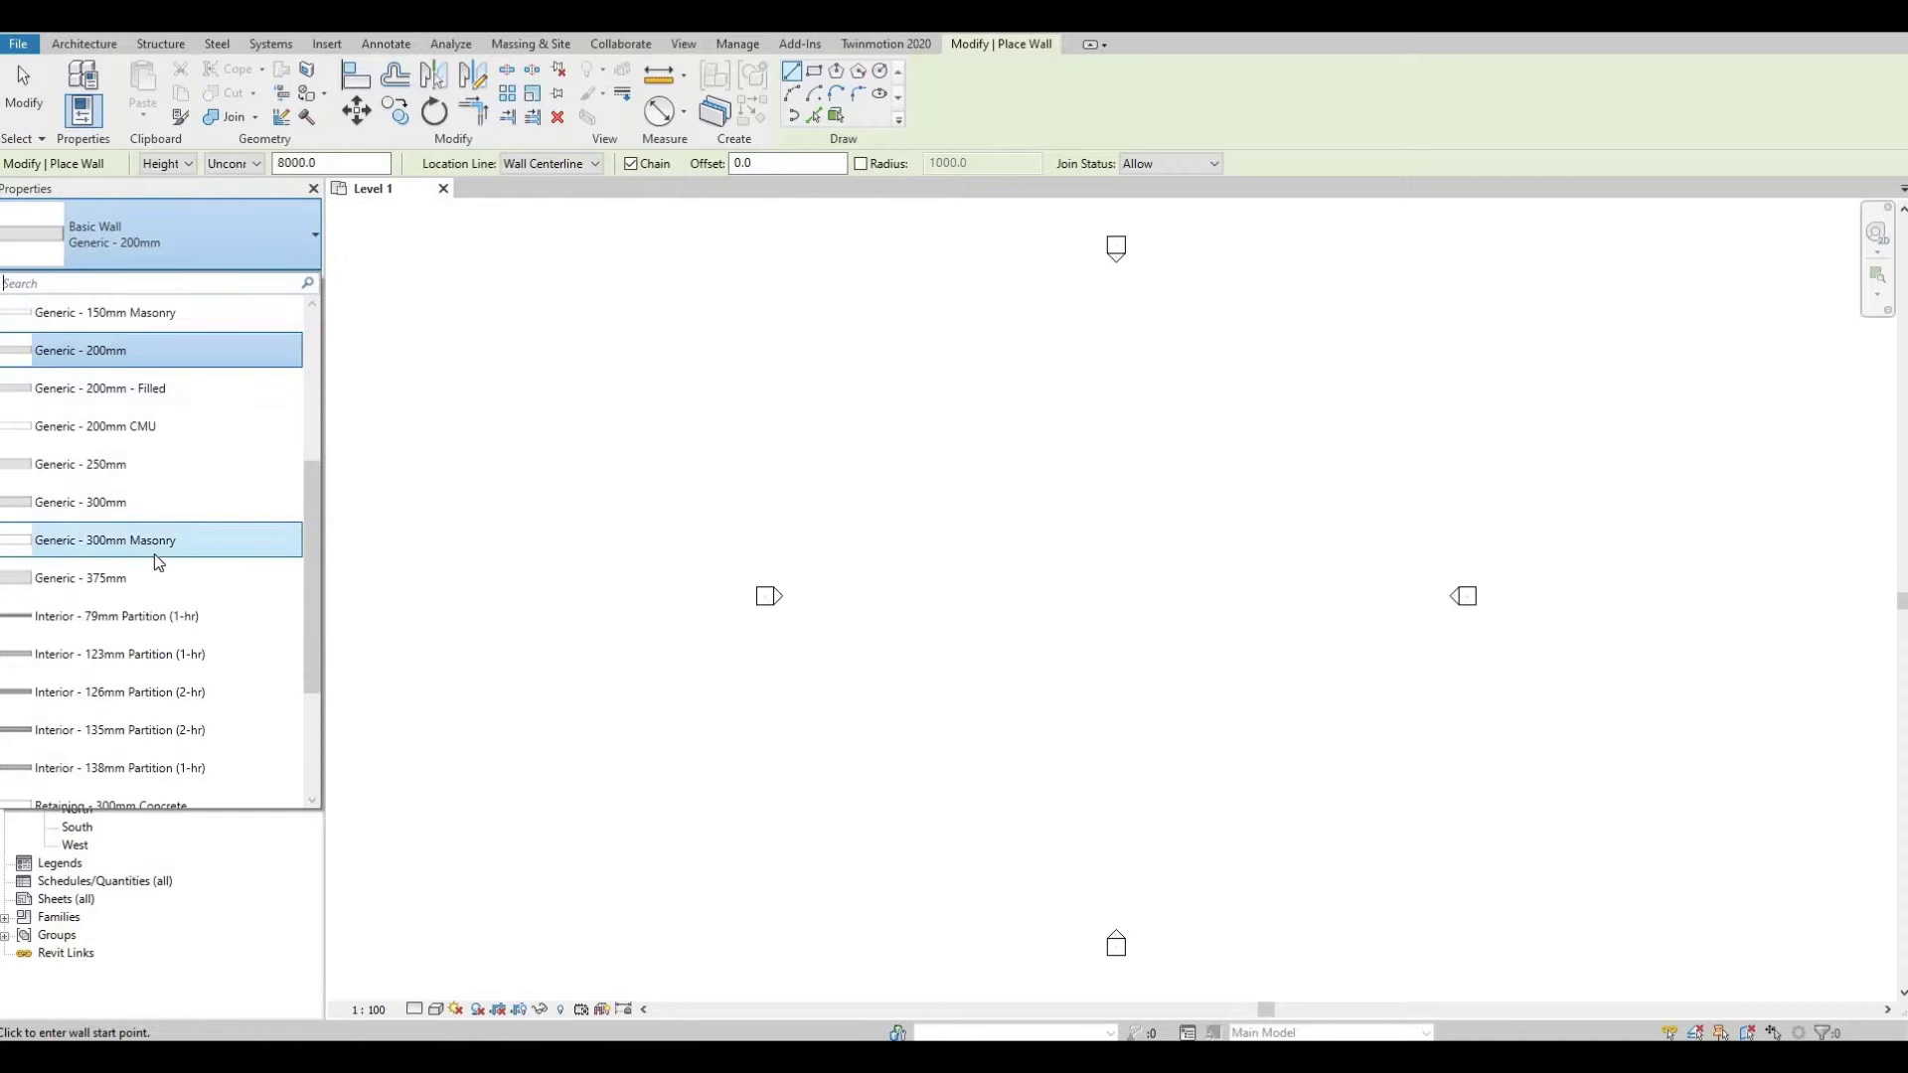
scroll(153, 553, down, 1)
scroll(152, 527, up, 5)
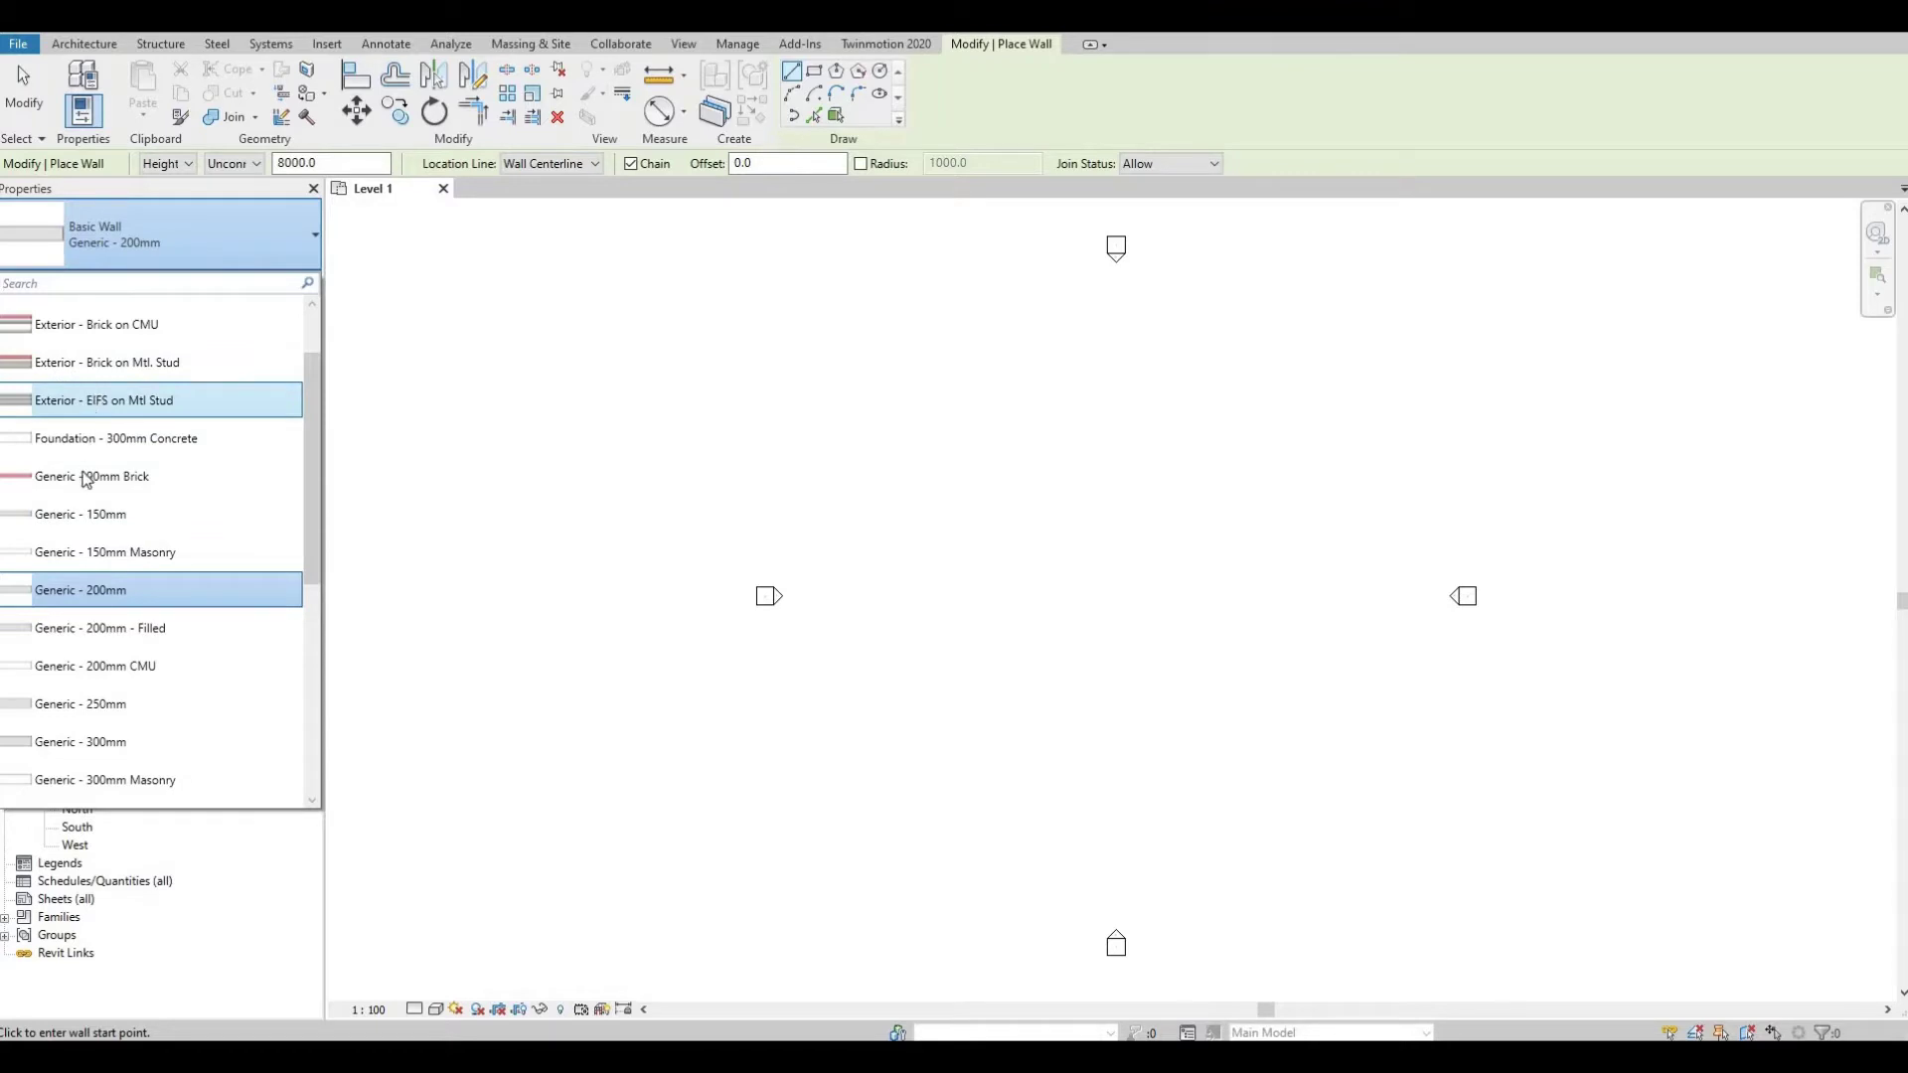
click(118, 338)
click(1254, 596)
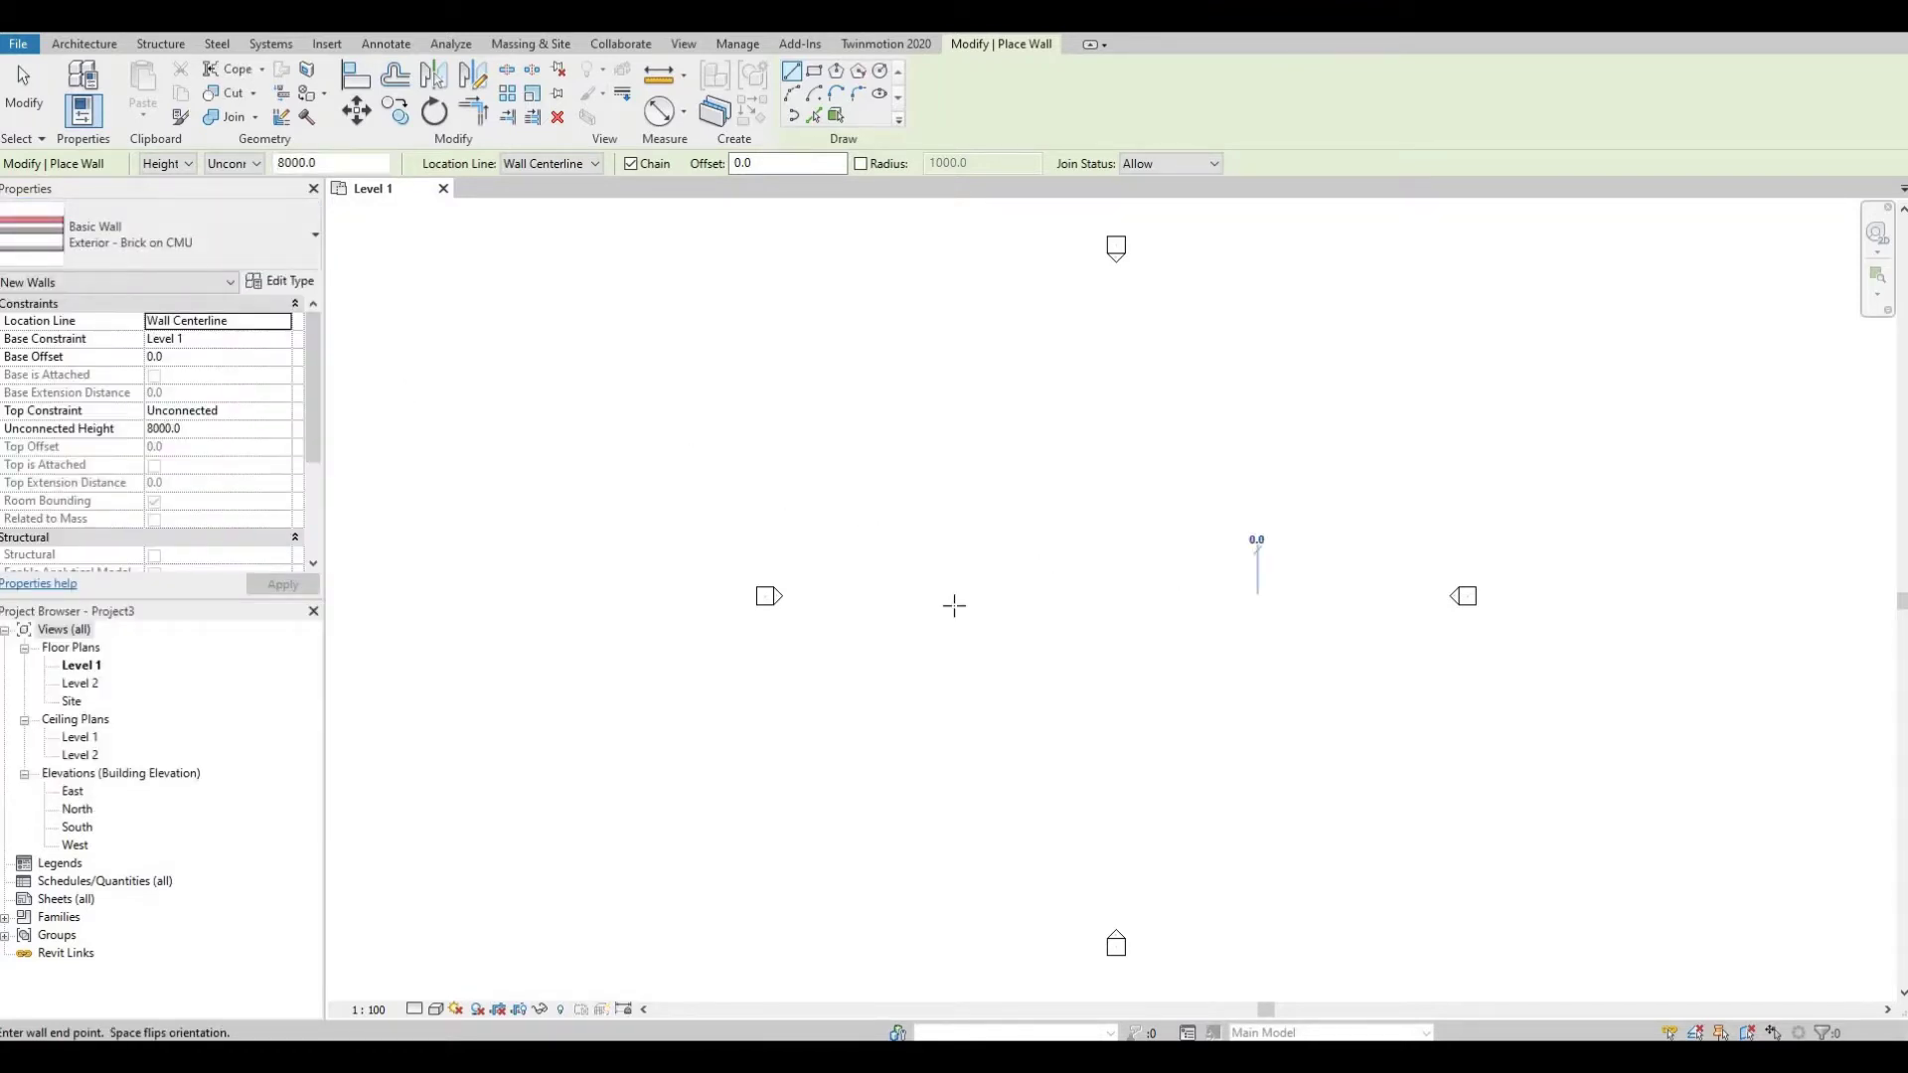
click(956, 597)
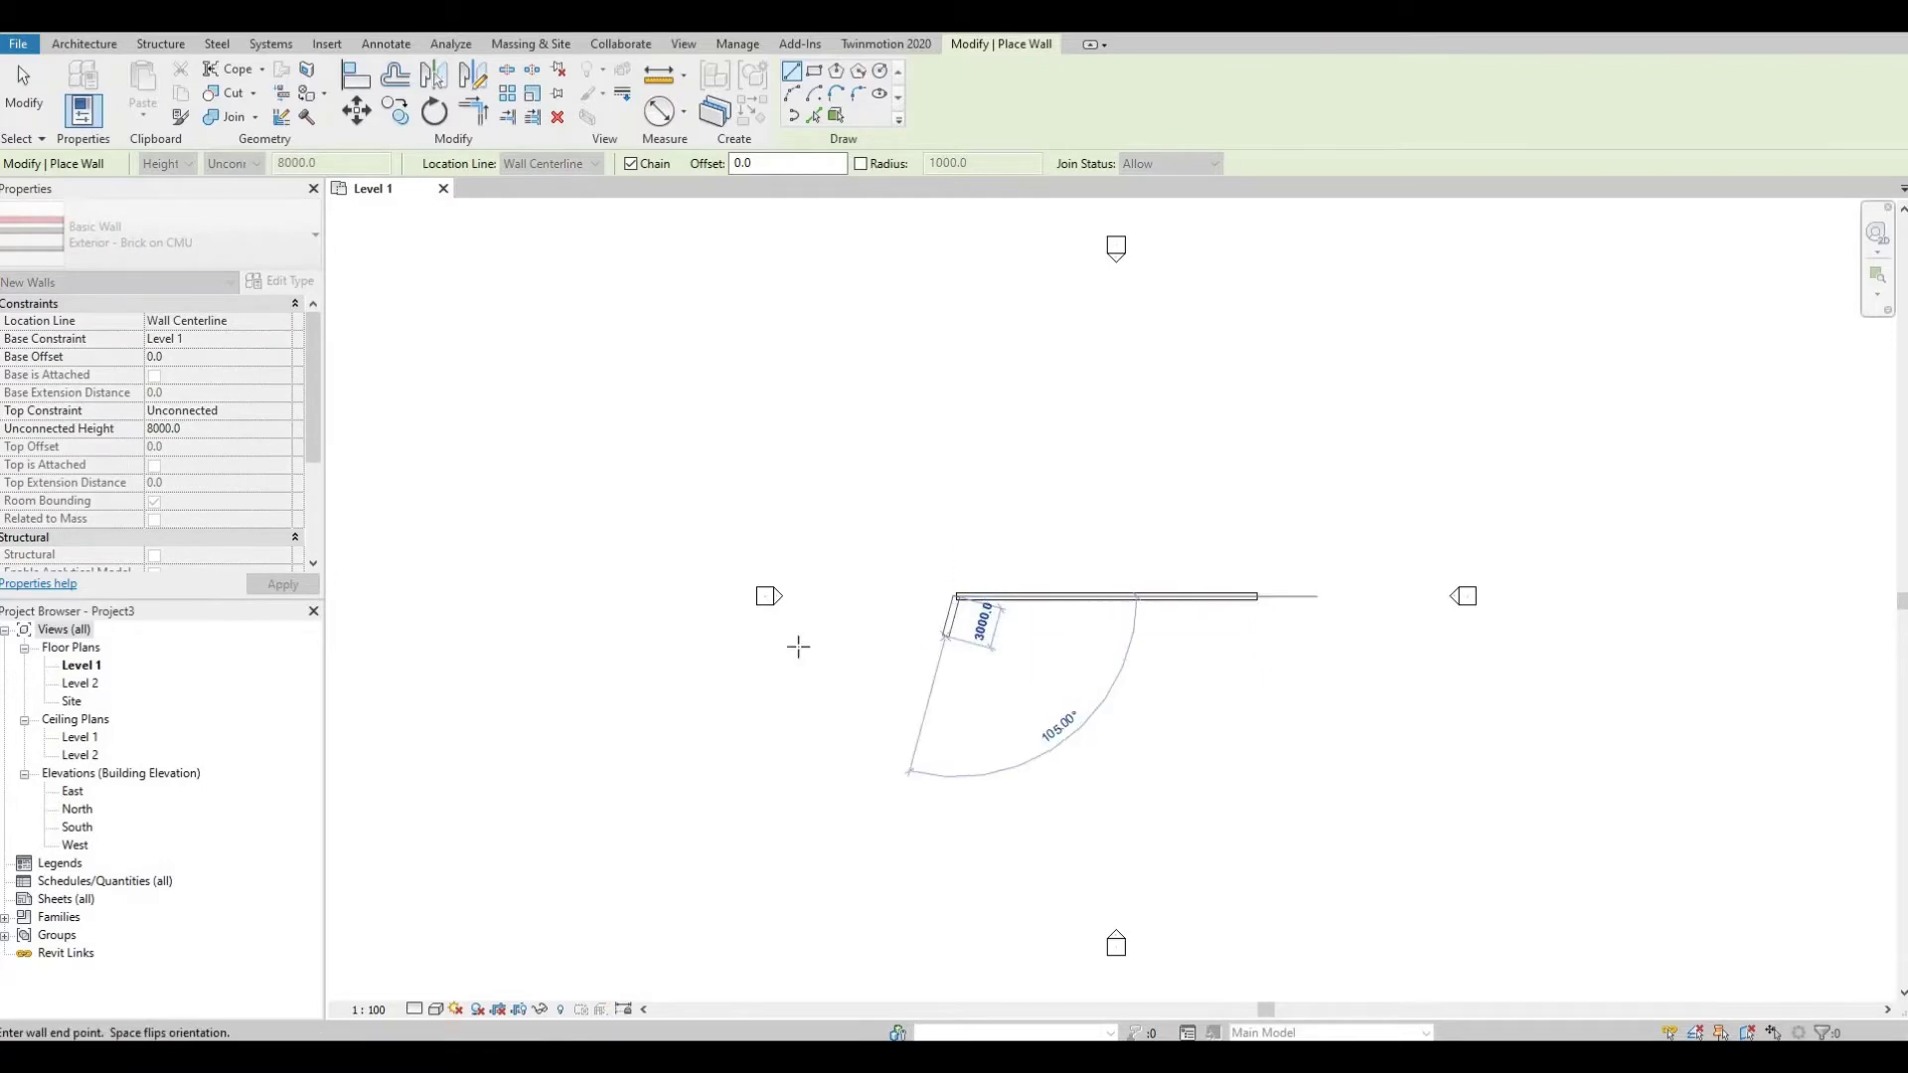
key(Escape)
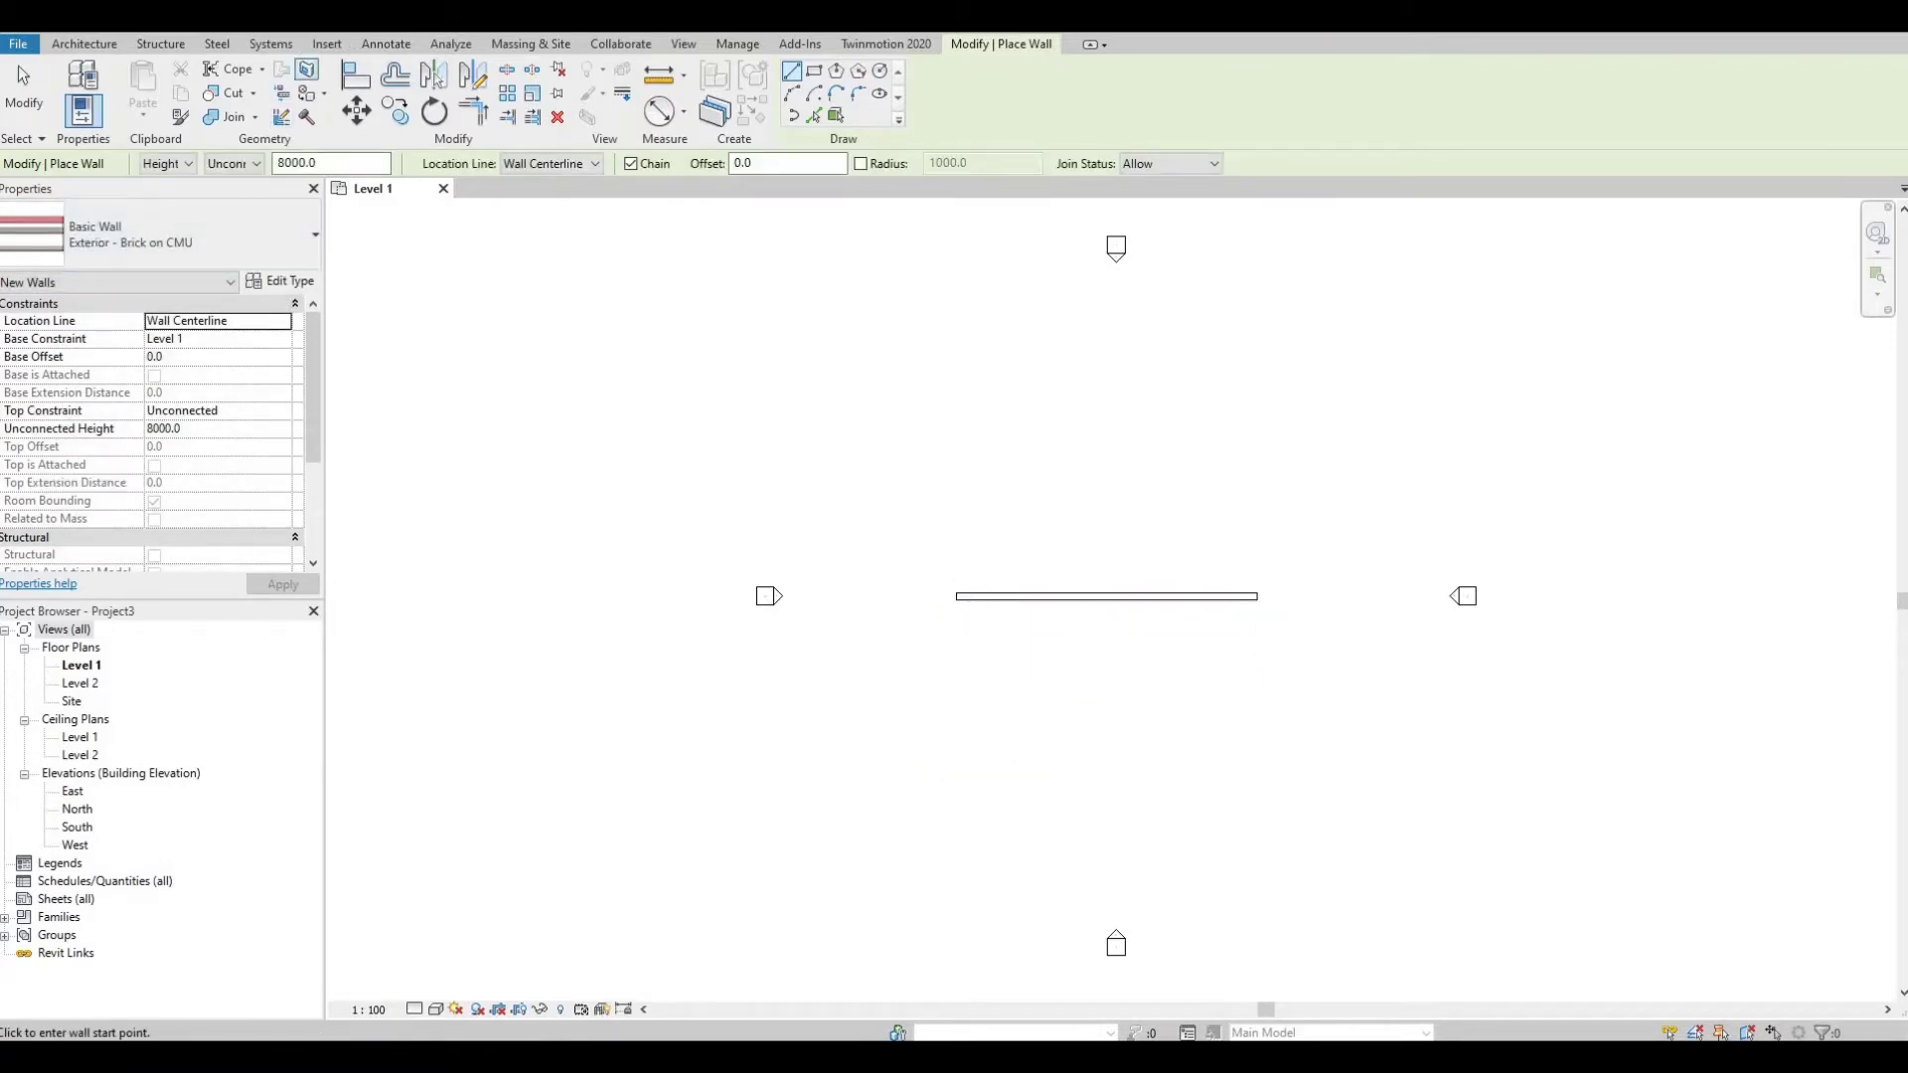
Step: Show the wall from the front in the default 3D view and select it
click(303, 67)
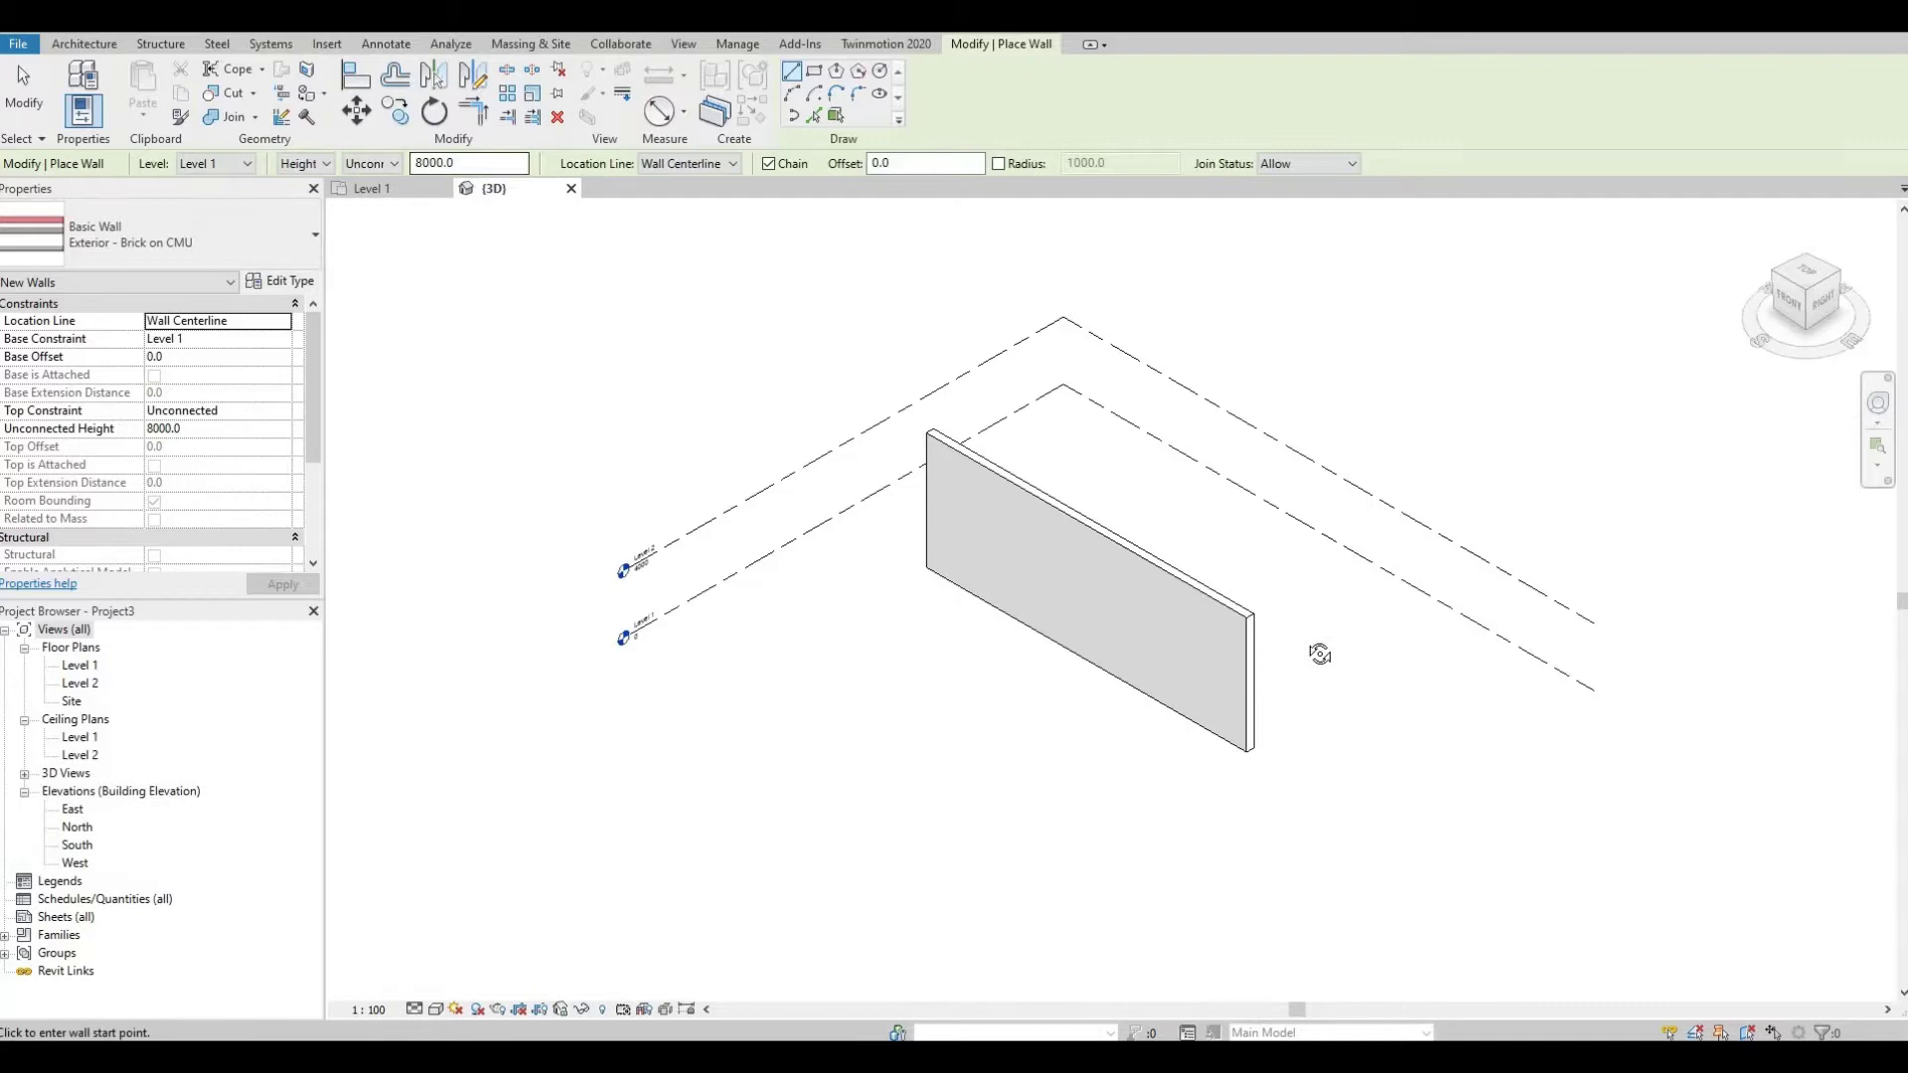
shift+middle_drag(1320, 652, 1129, 618)
scroll(1129, 618, up, 2)
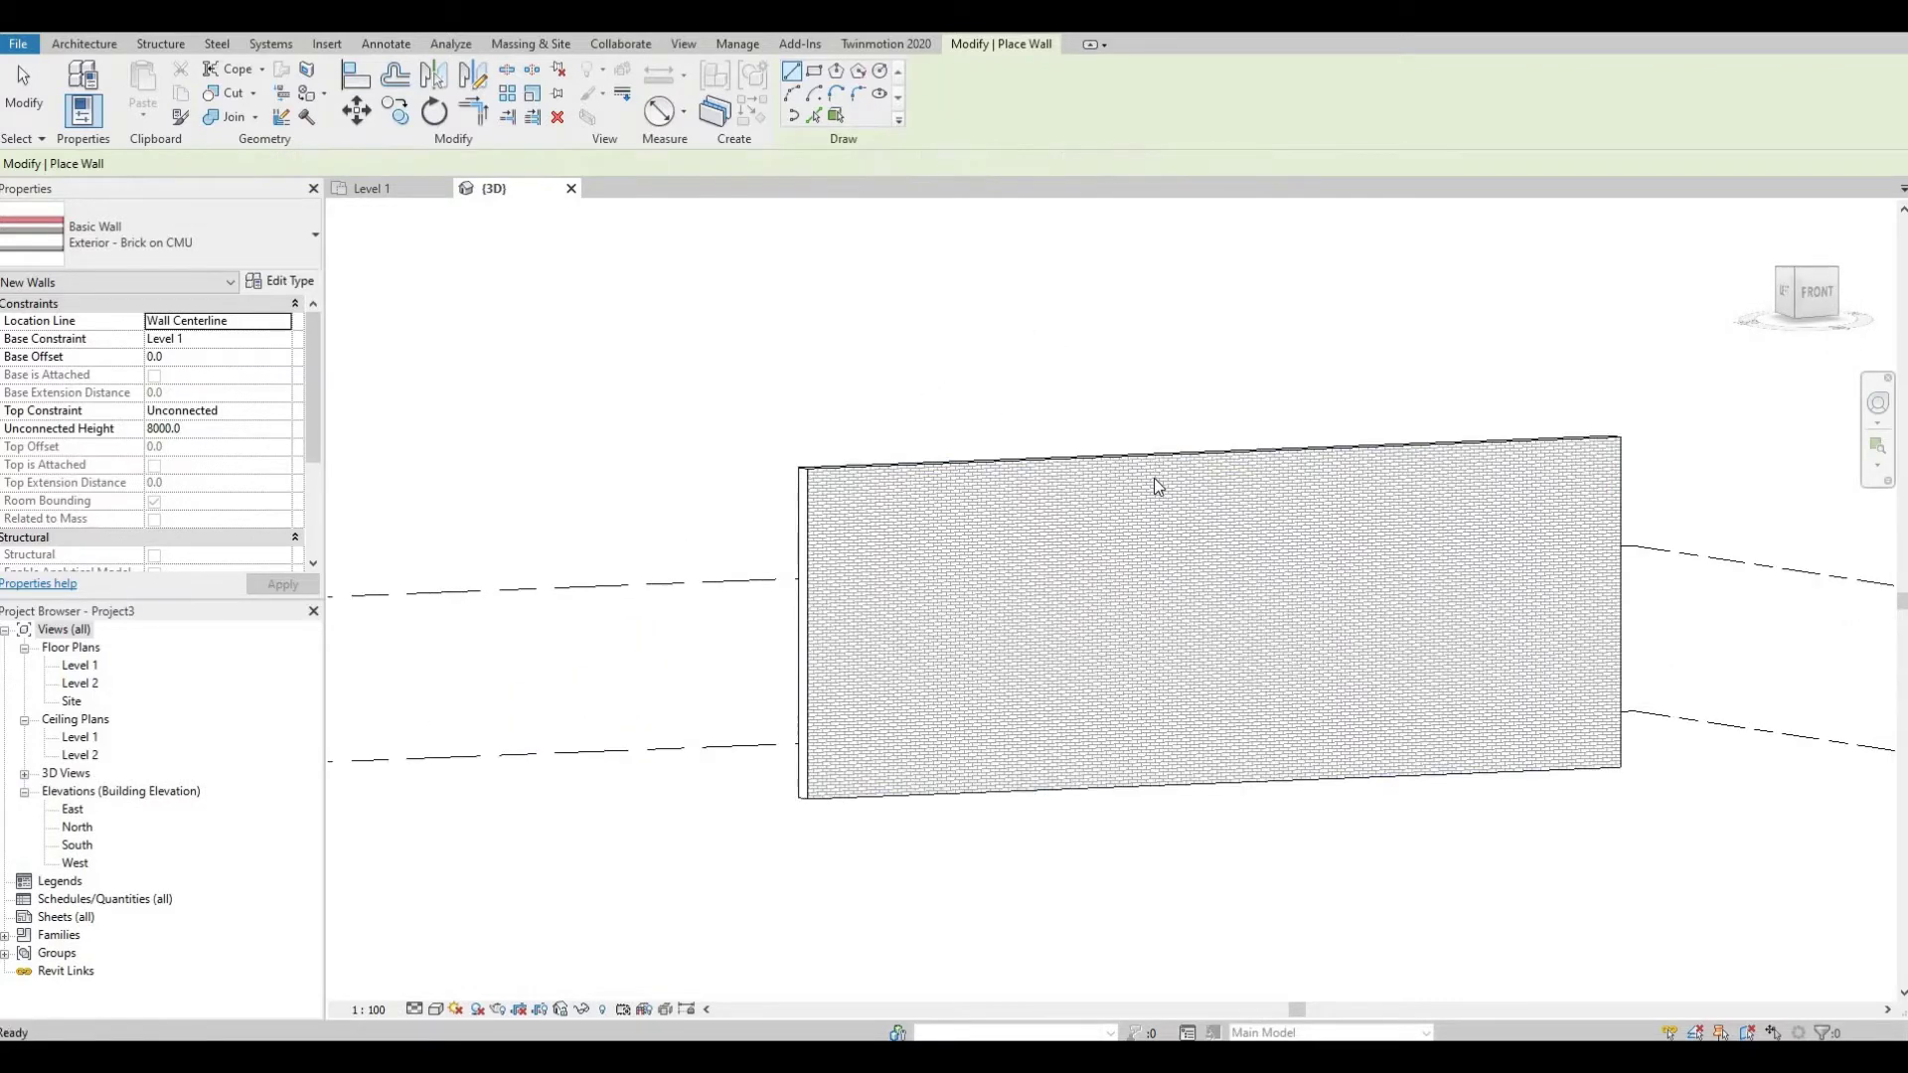
key(Escape)
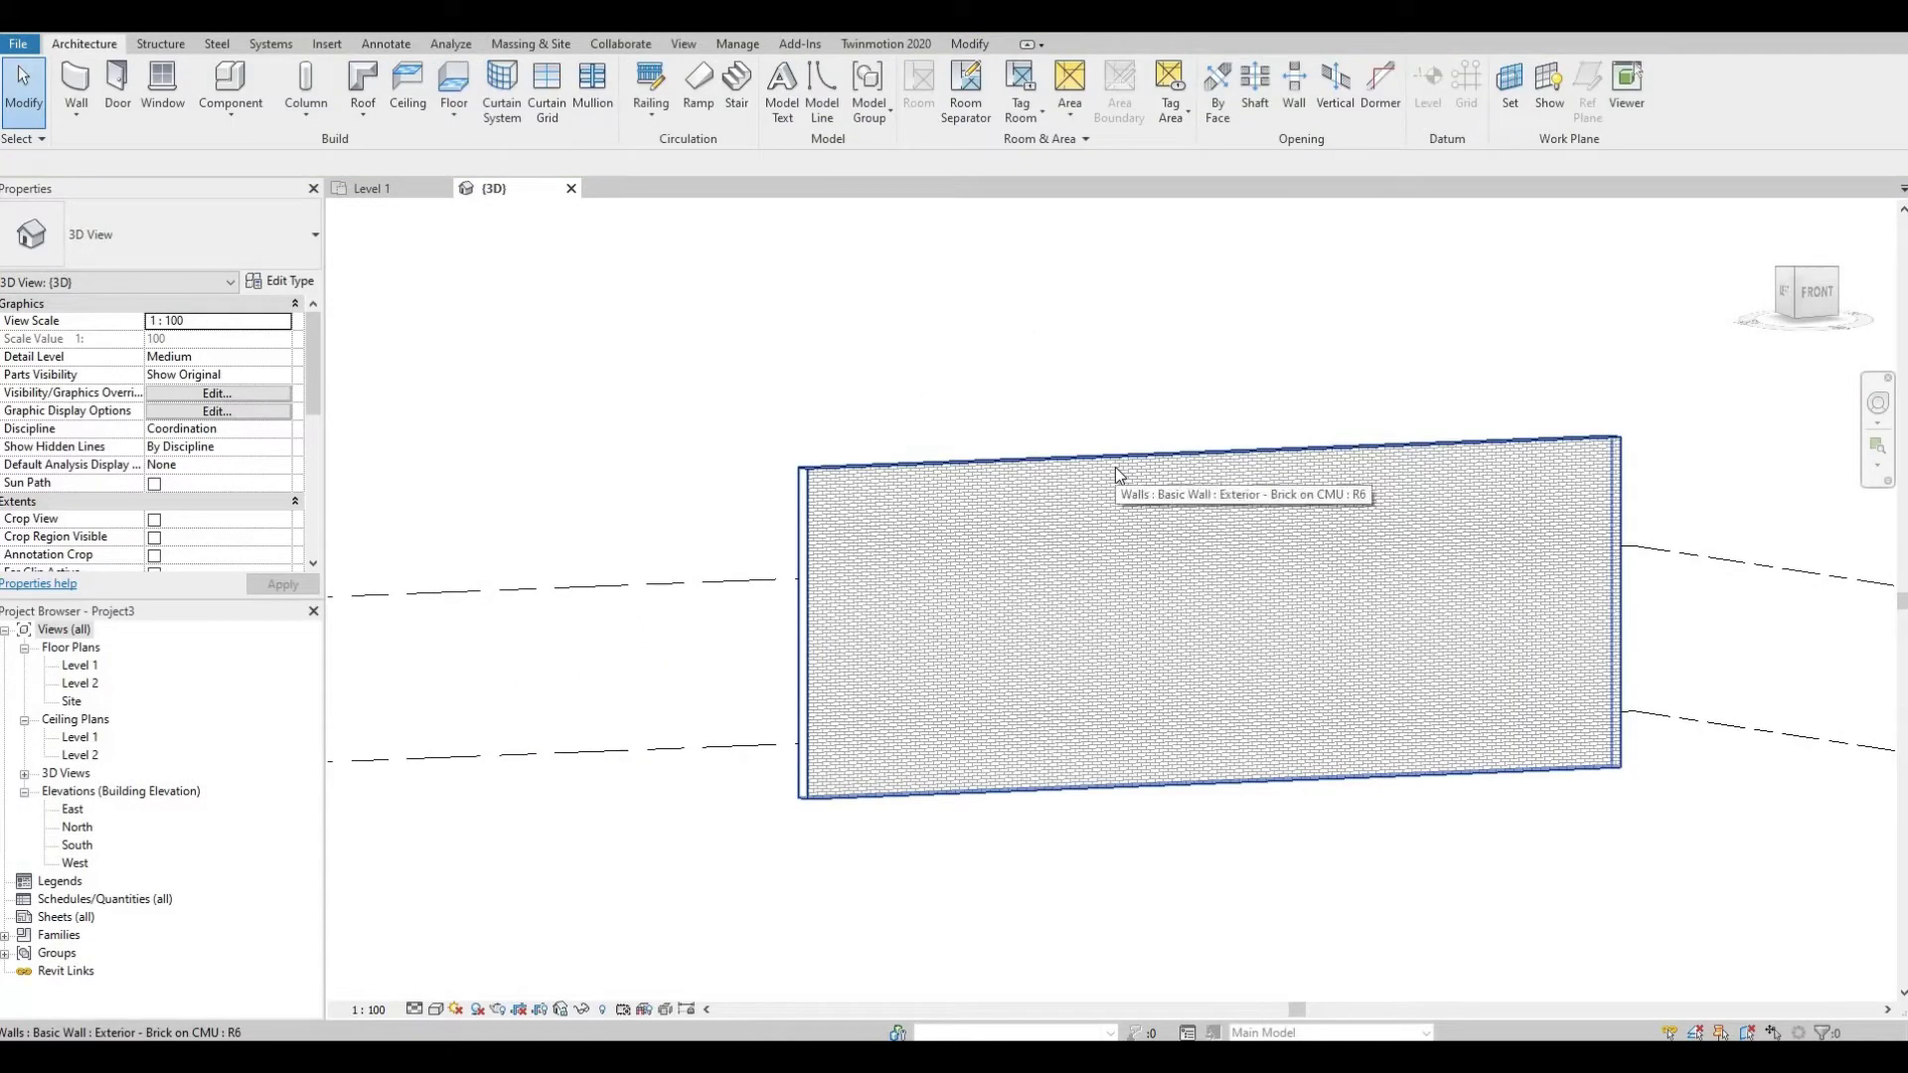
click(1115, 471)
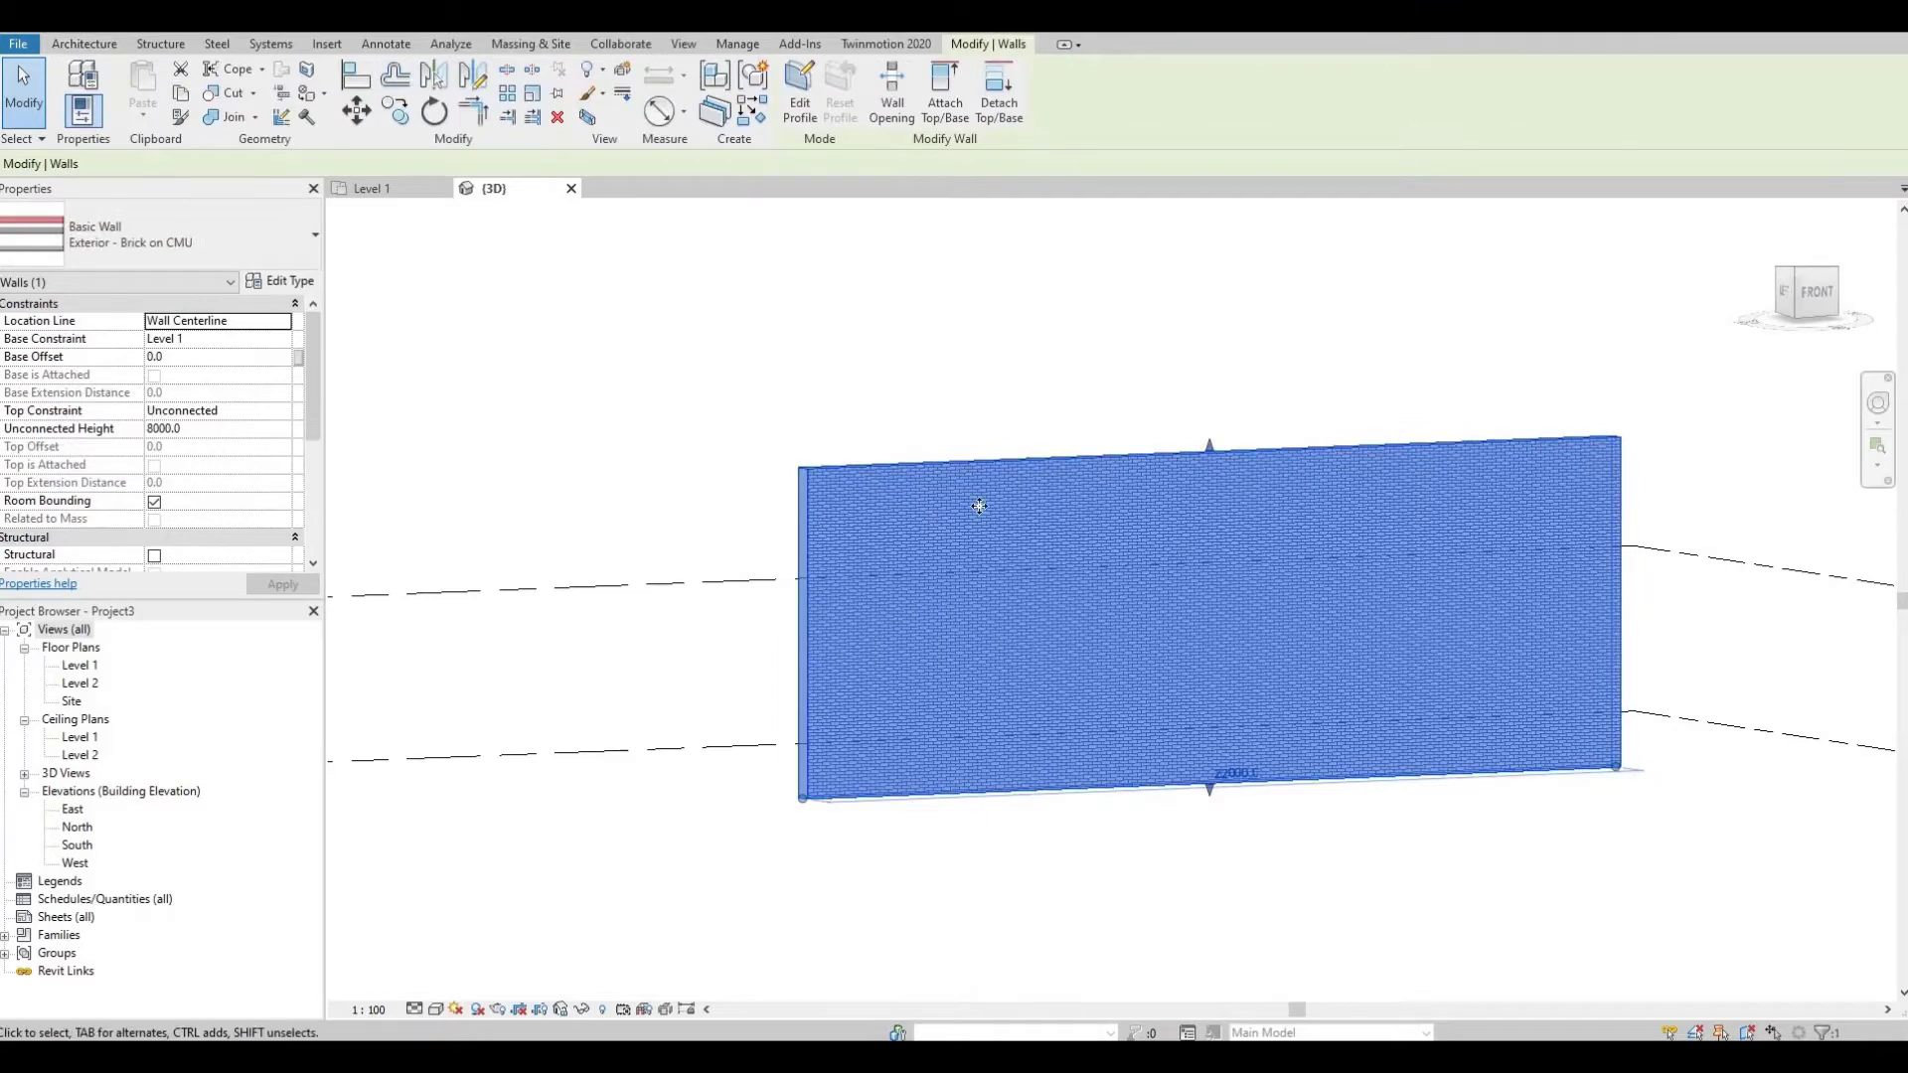
Step: Duplicate the wall's type and name the copy 'Brick with Sweep and Reveal'
click(277, 284)
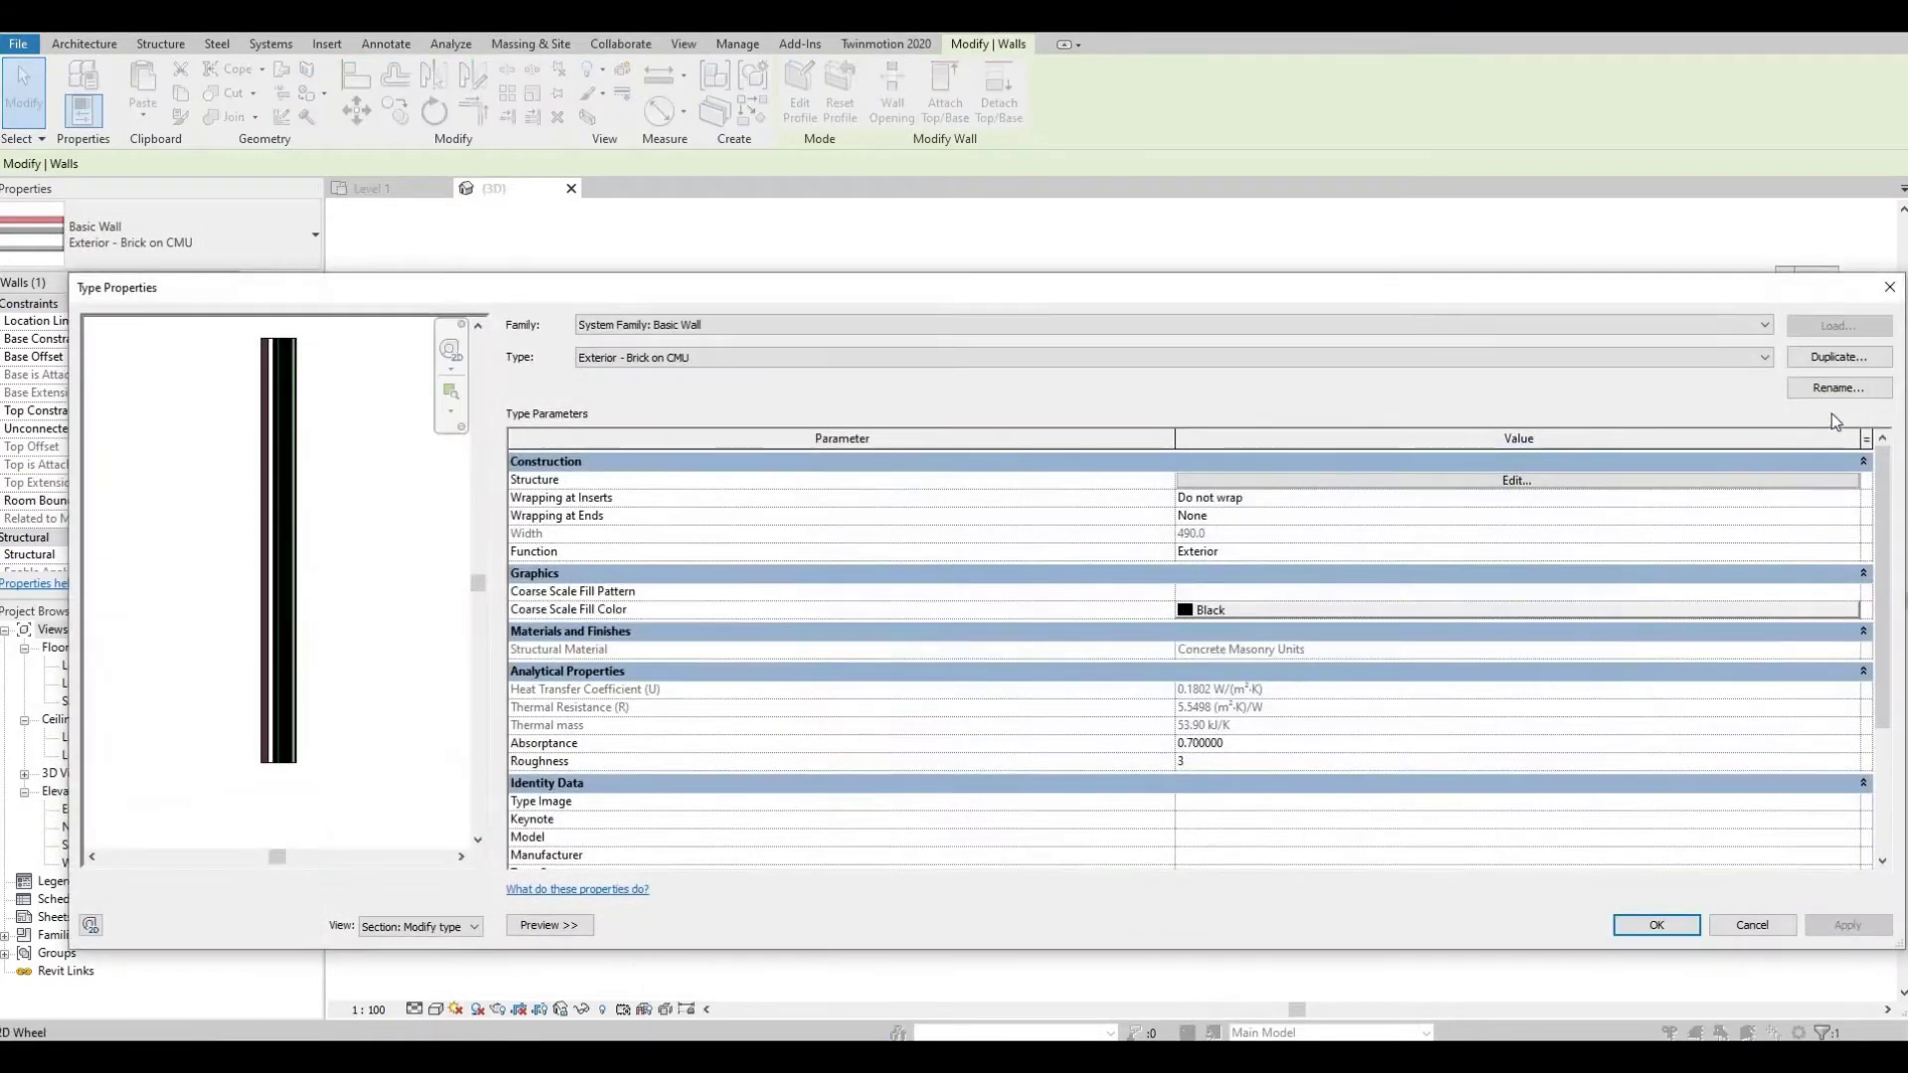
click(1828, 360)
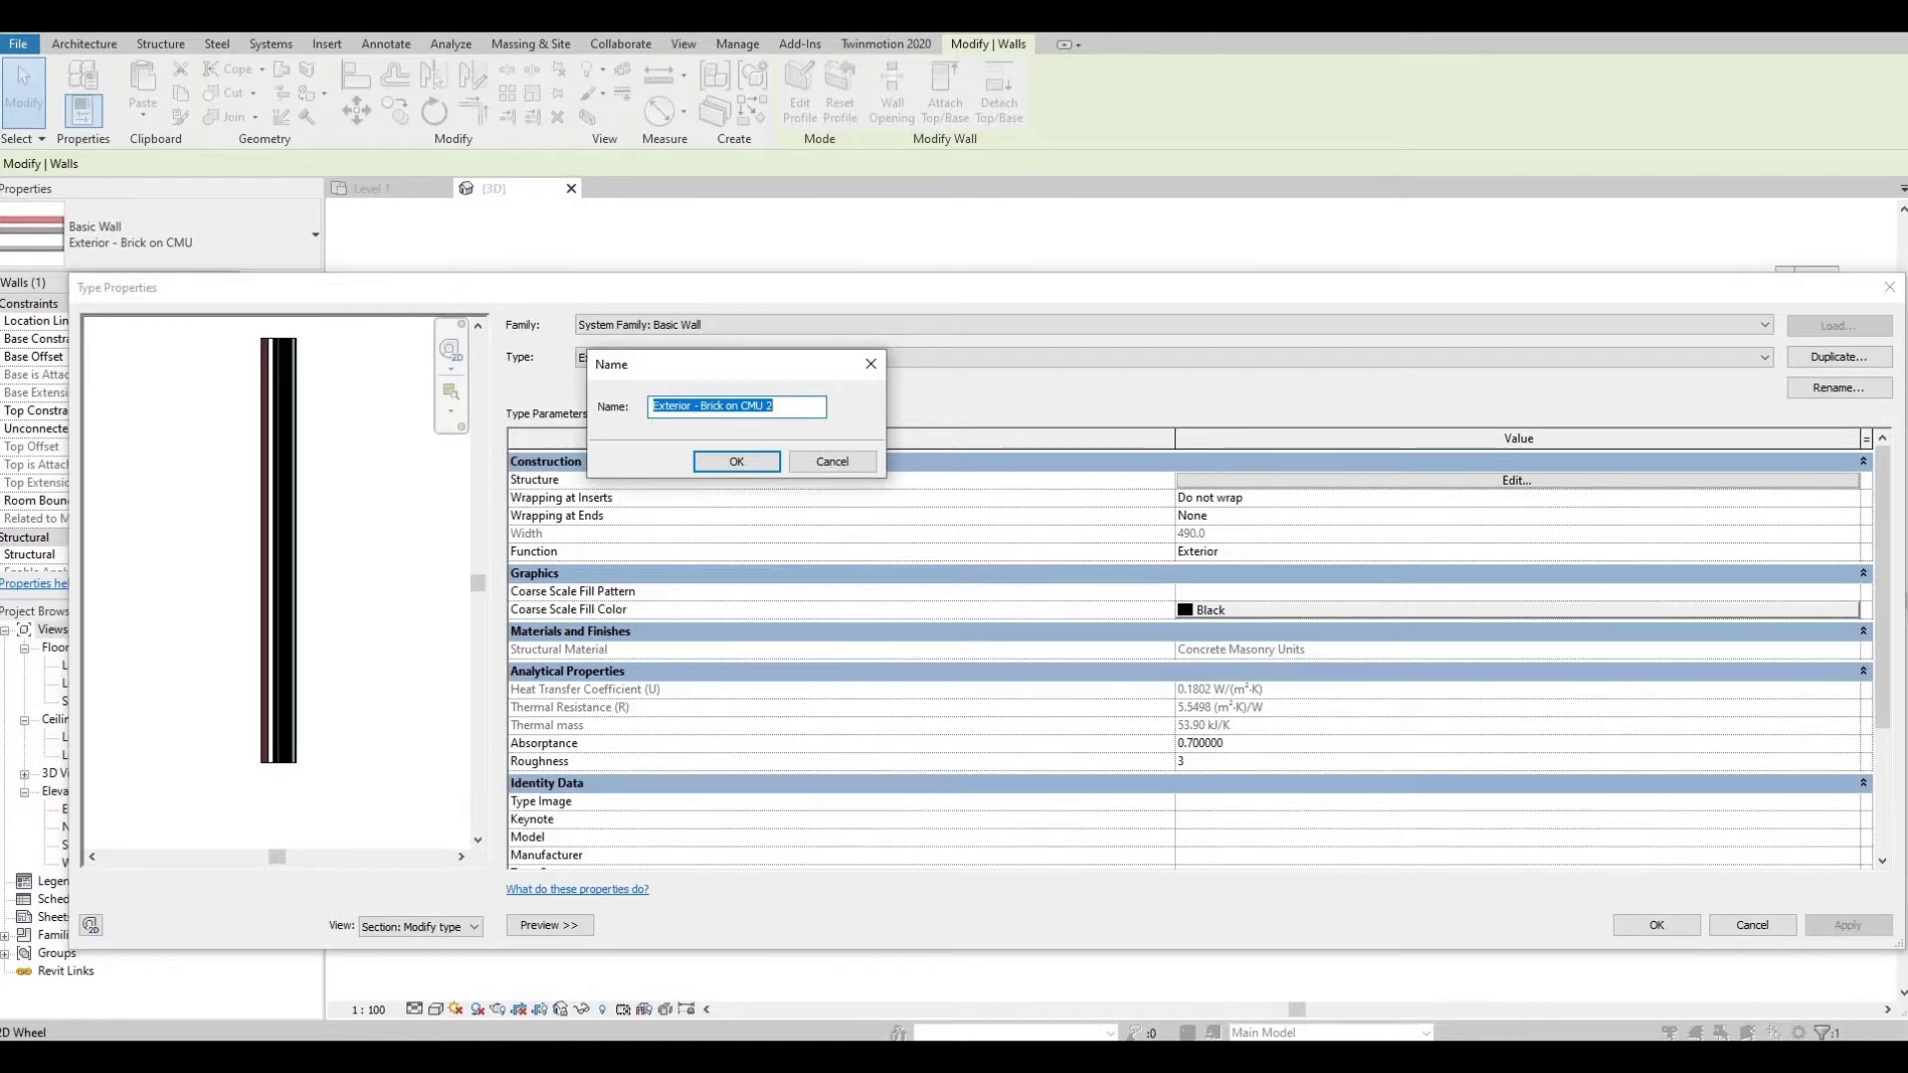
text(Brick with Sweep and Reveal)
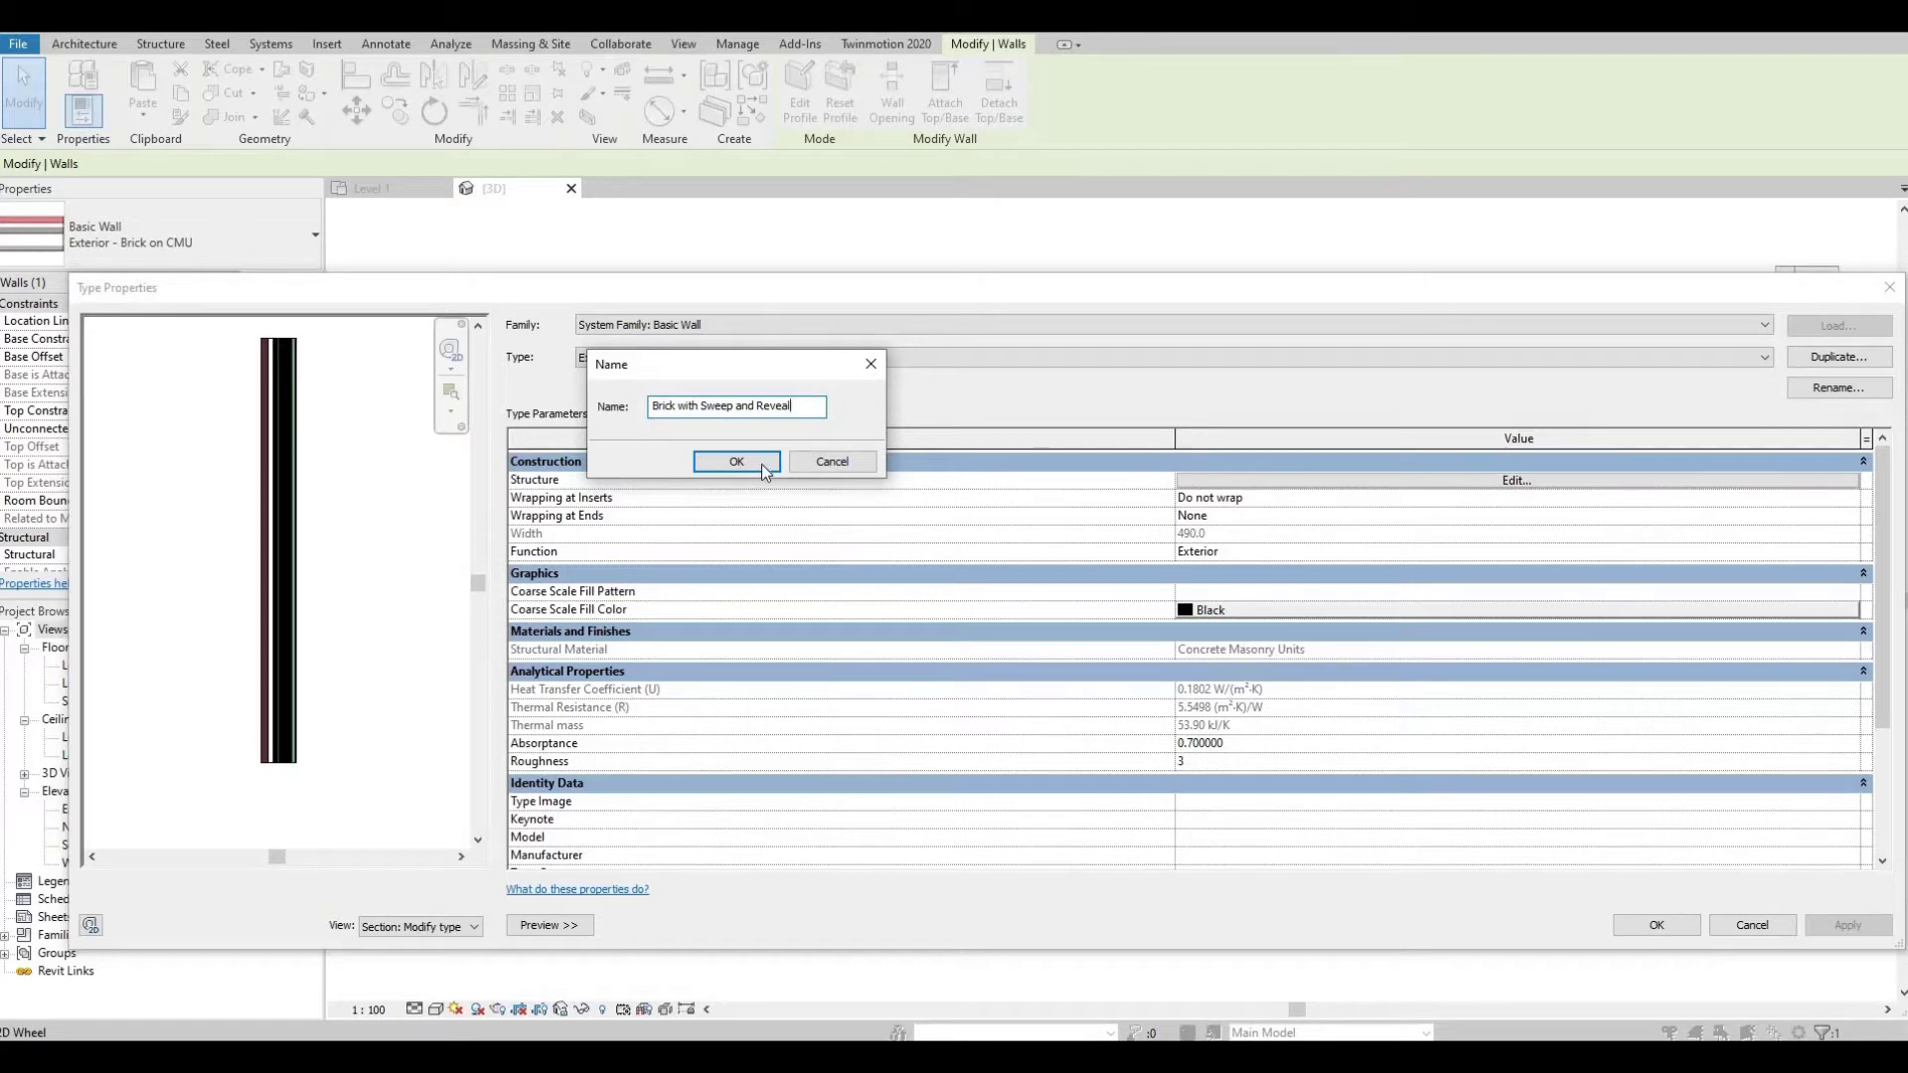
key(Return)
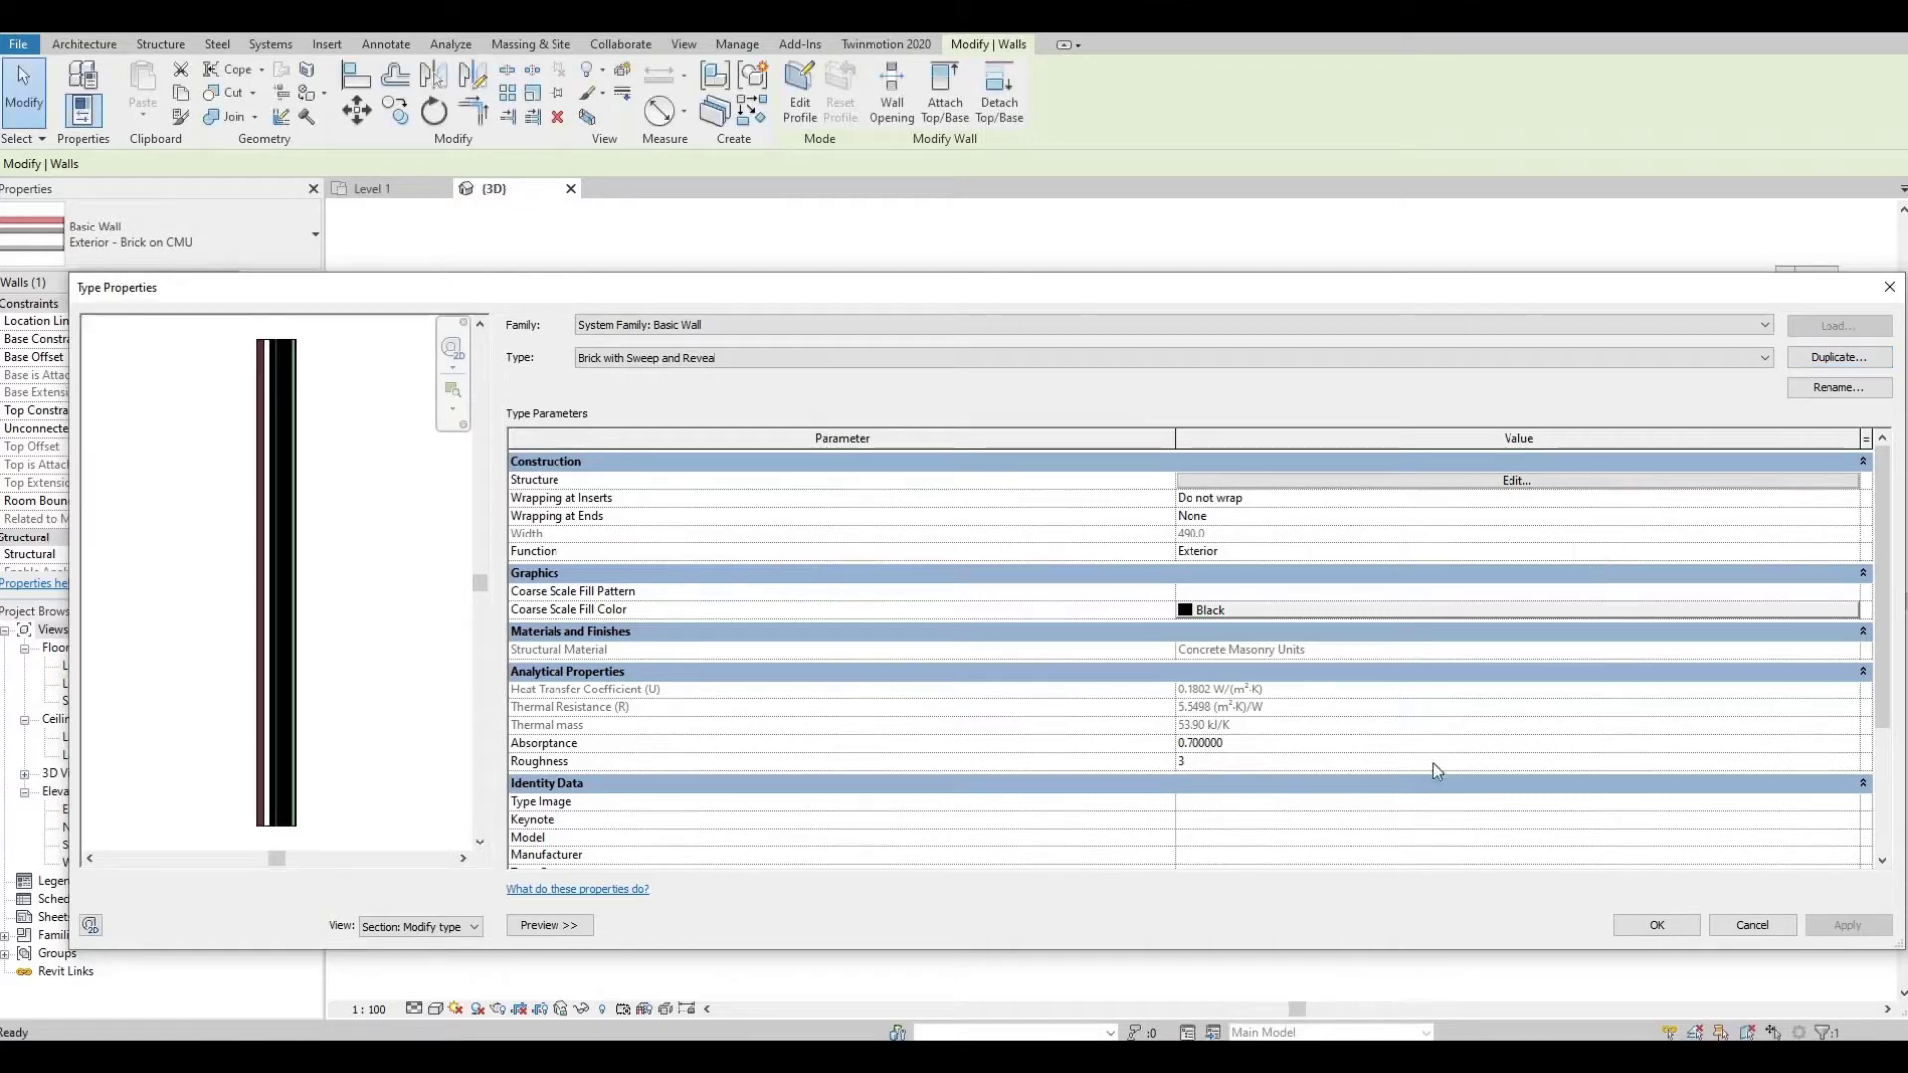
Step: Open the type's Structure layers with the preview shown as a Section view
click(1507, 481)
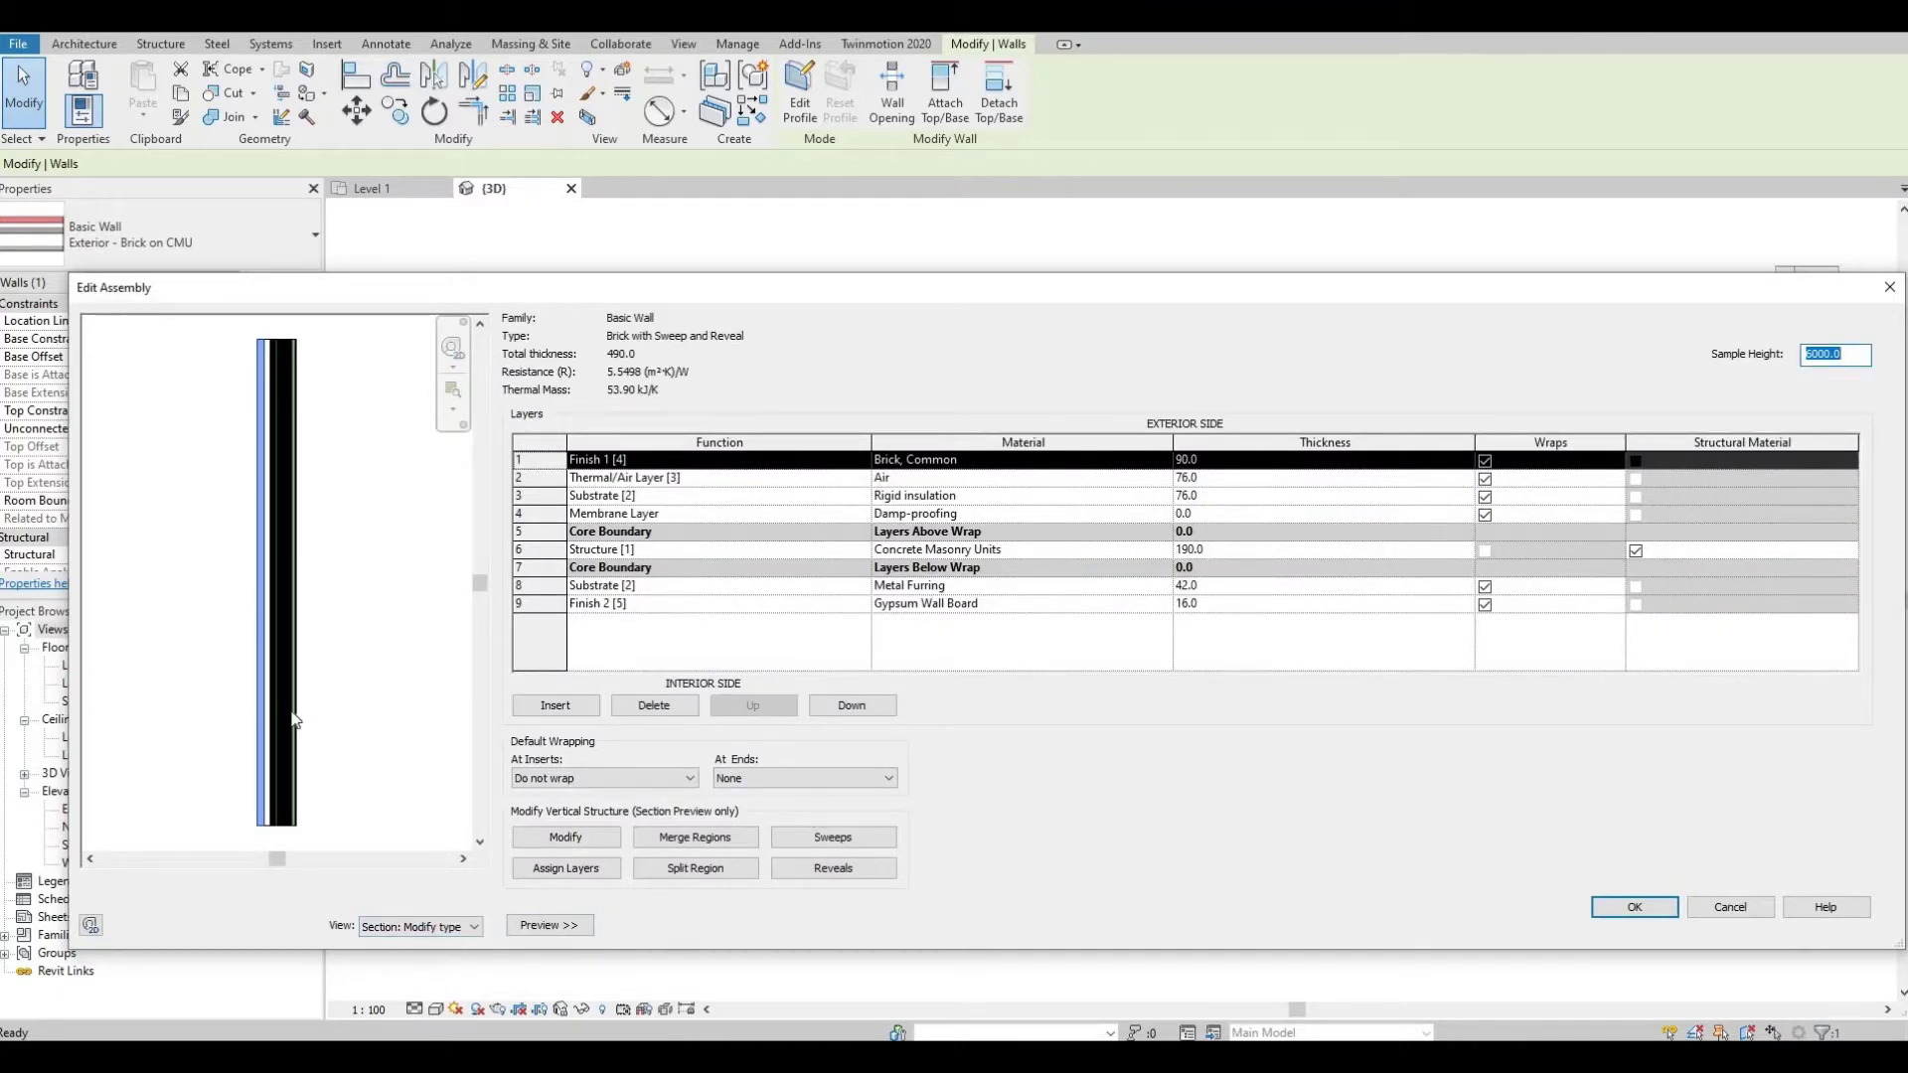
click(541, 925)
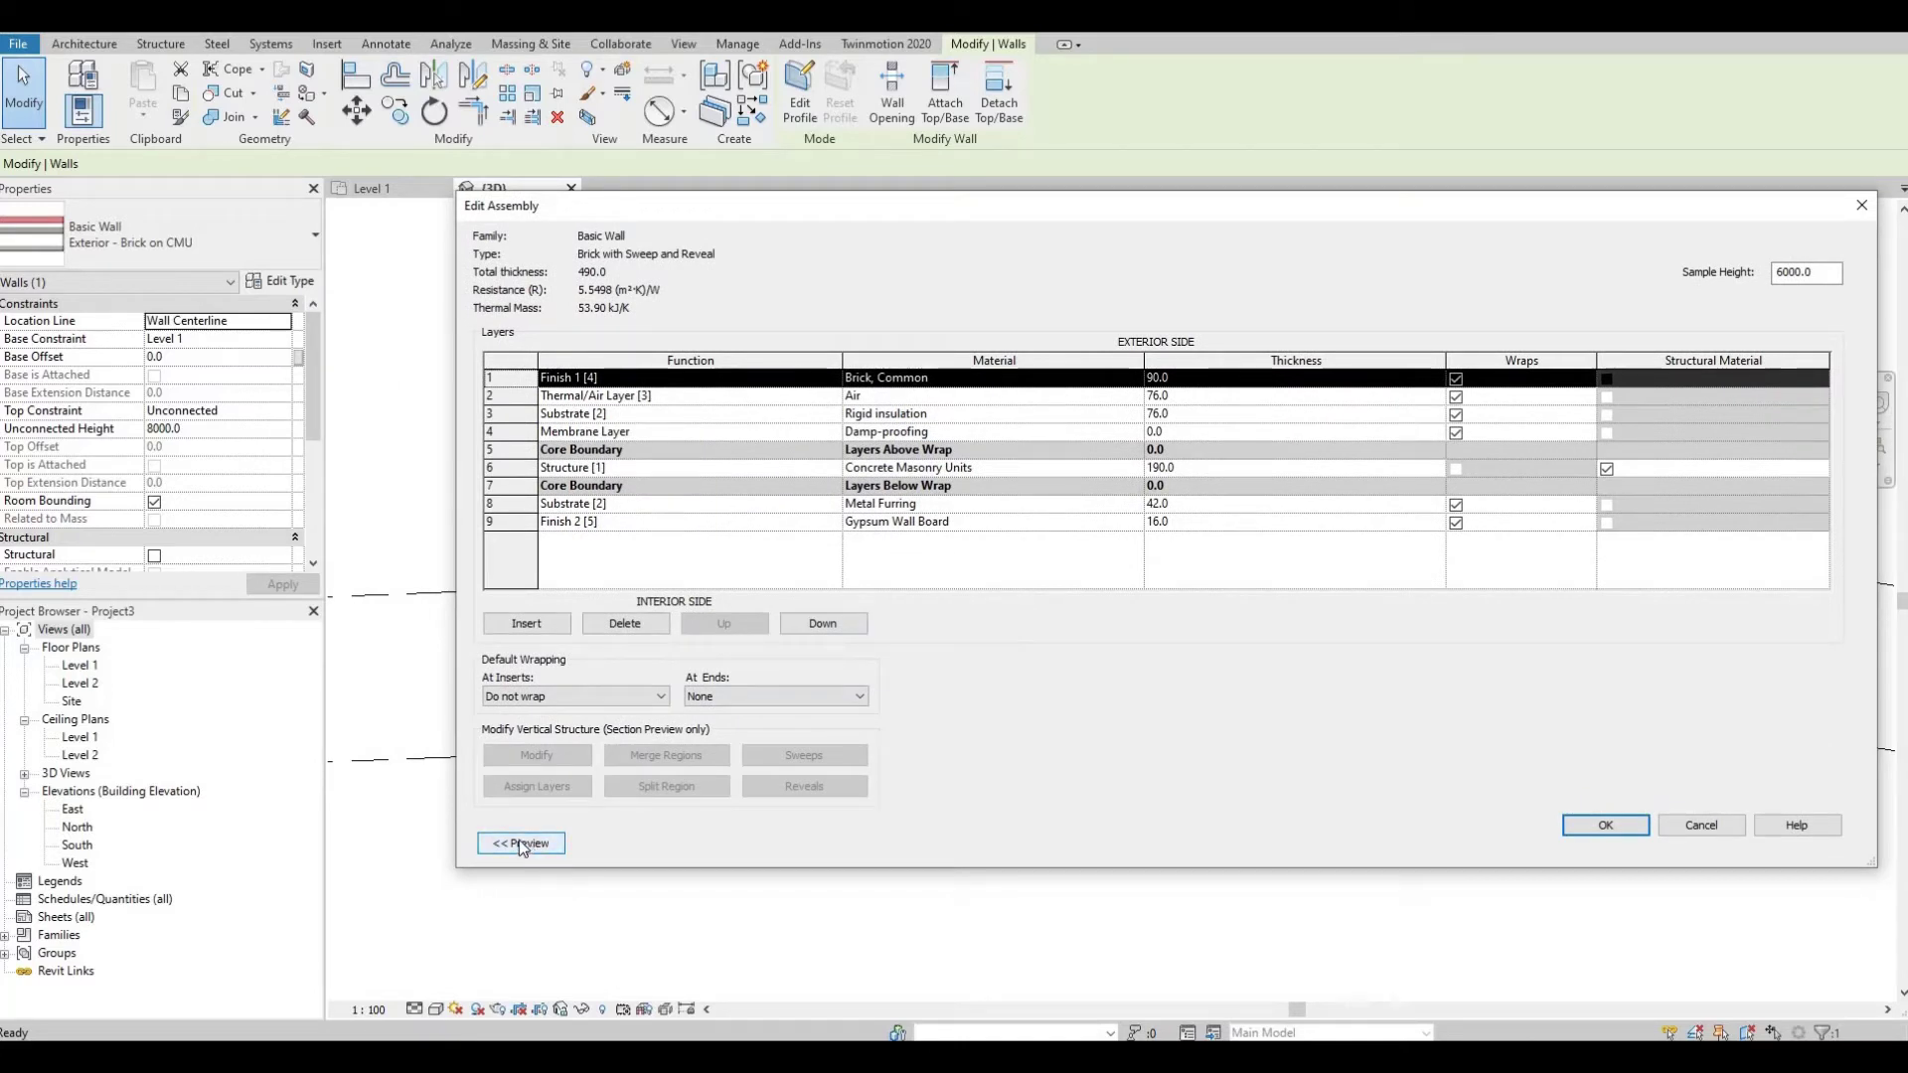
click(519, 843)
click(604, 844)
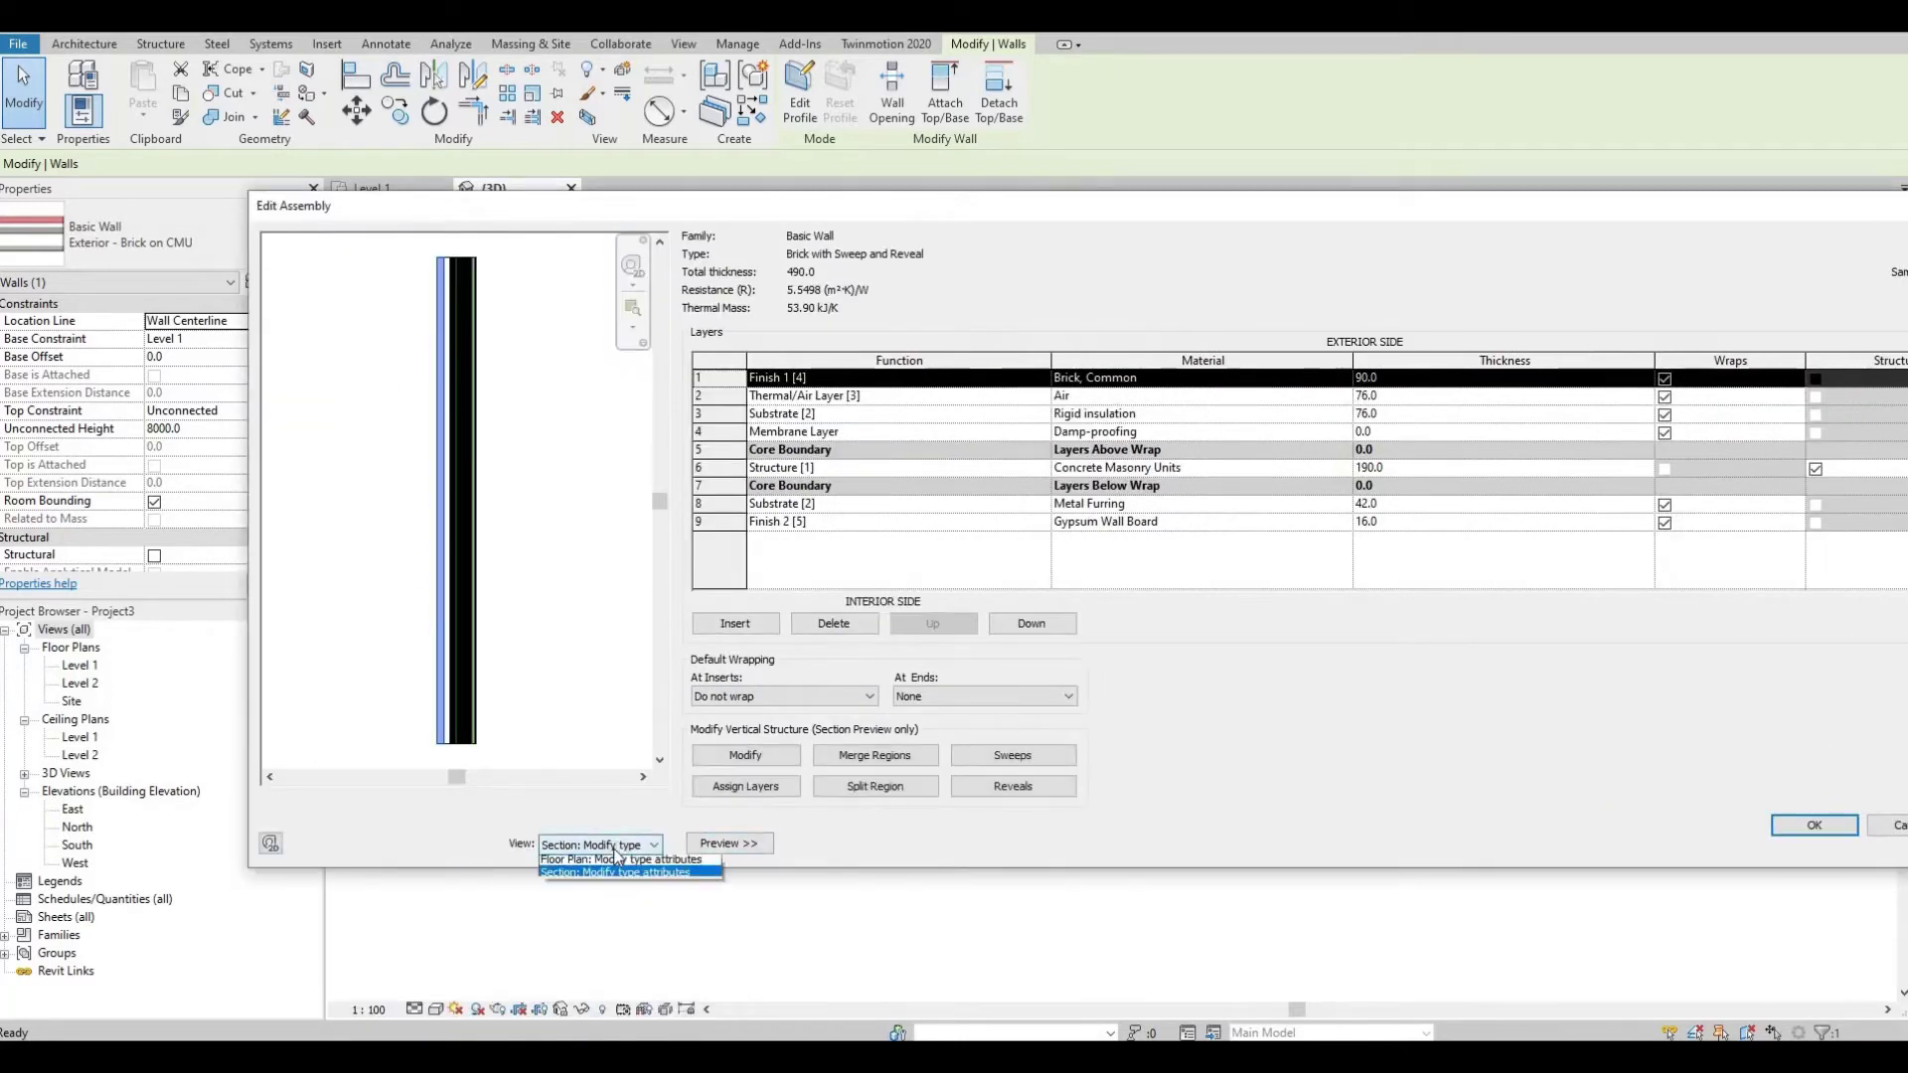
click(606, 862)
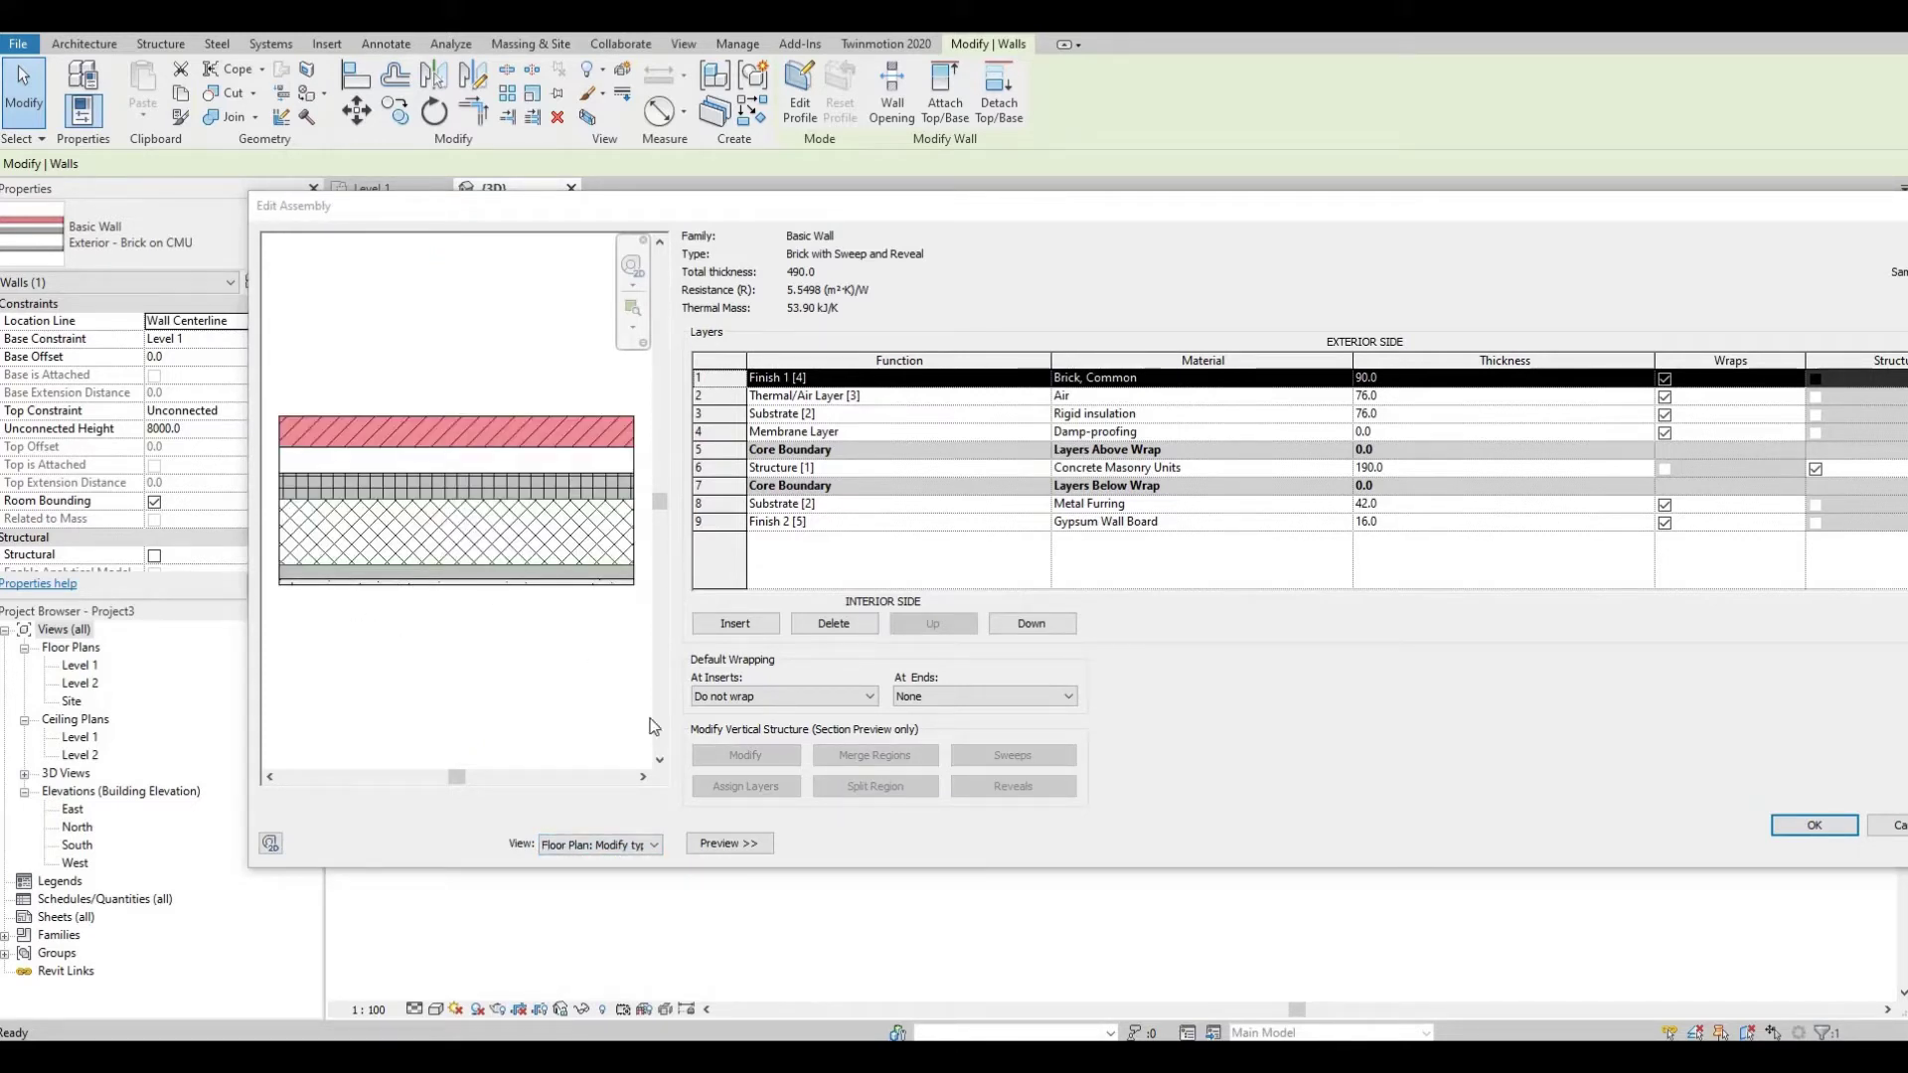
click(641, 845)
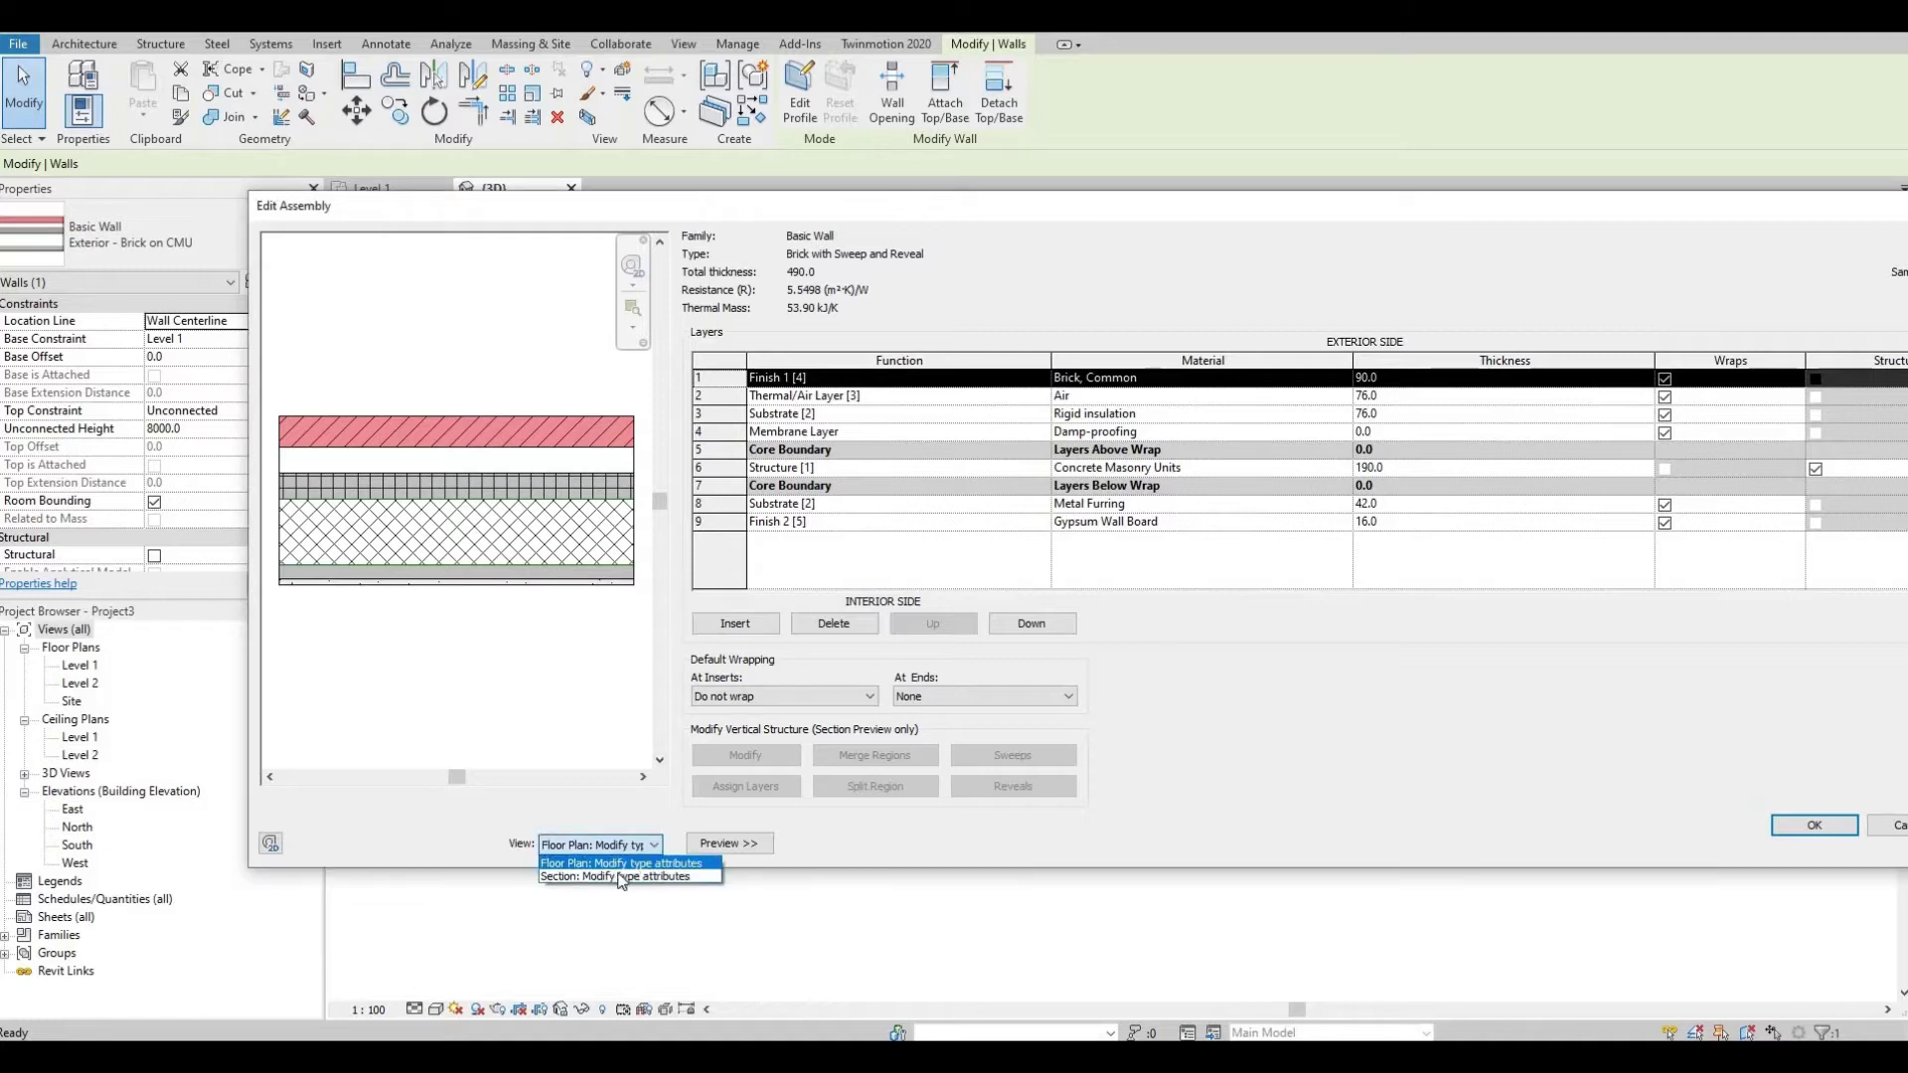
key(Return)
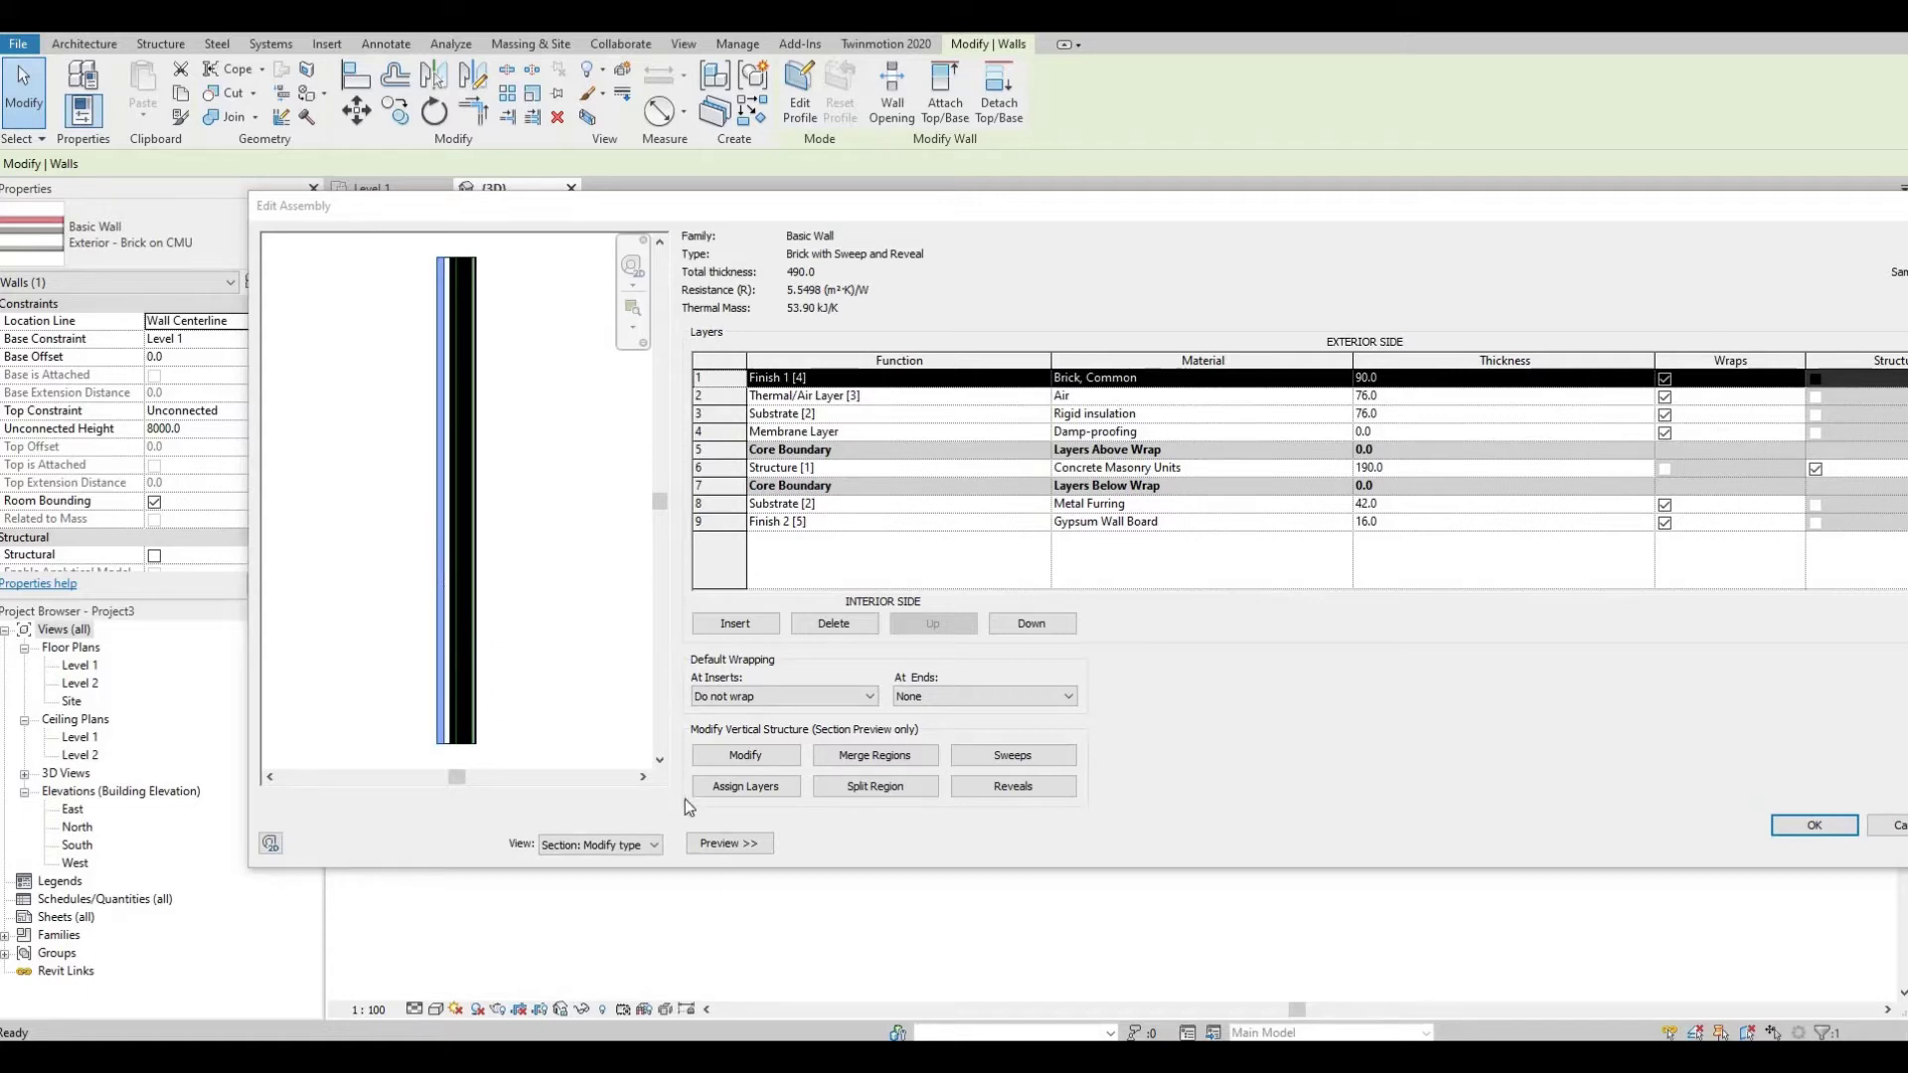
click(596, 844)
click(587, 862)
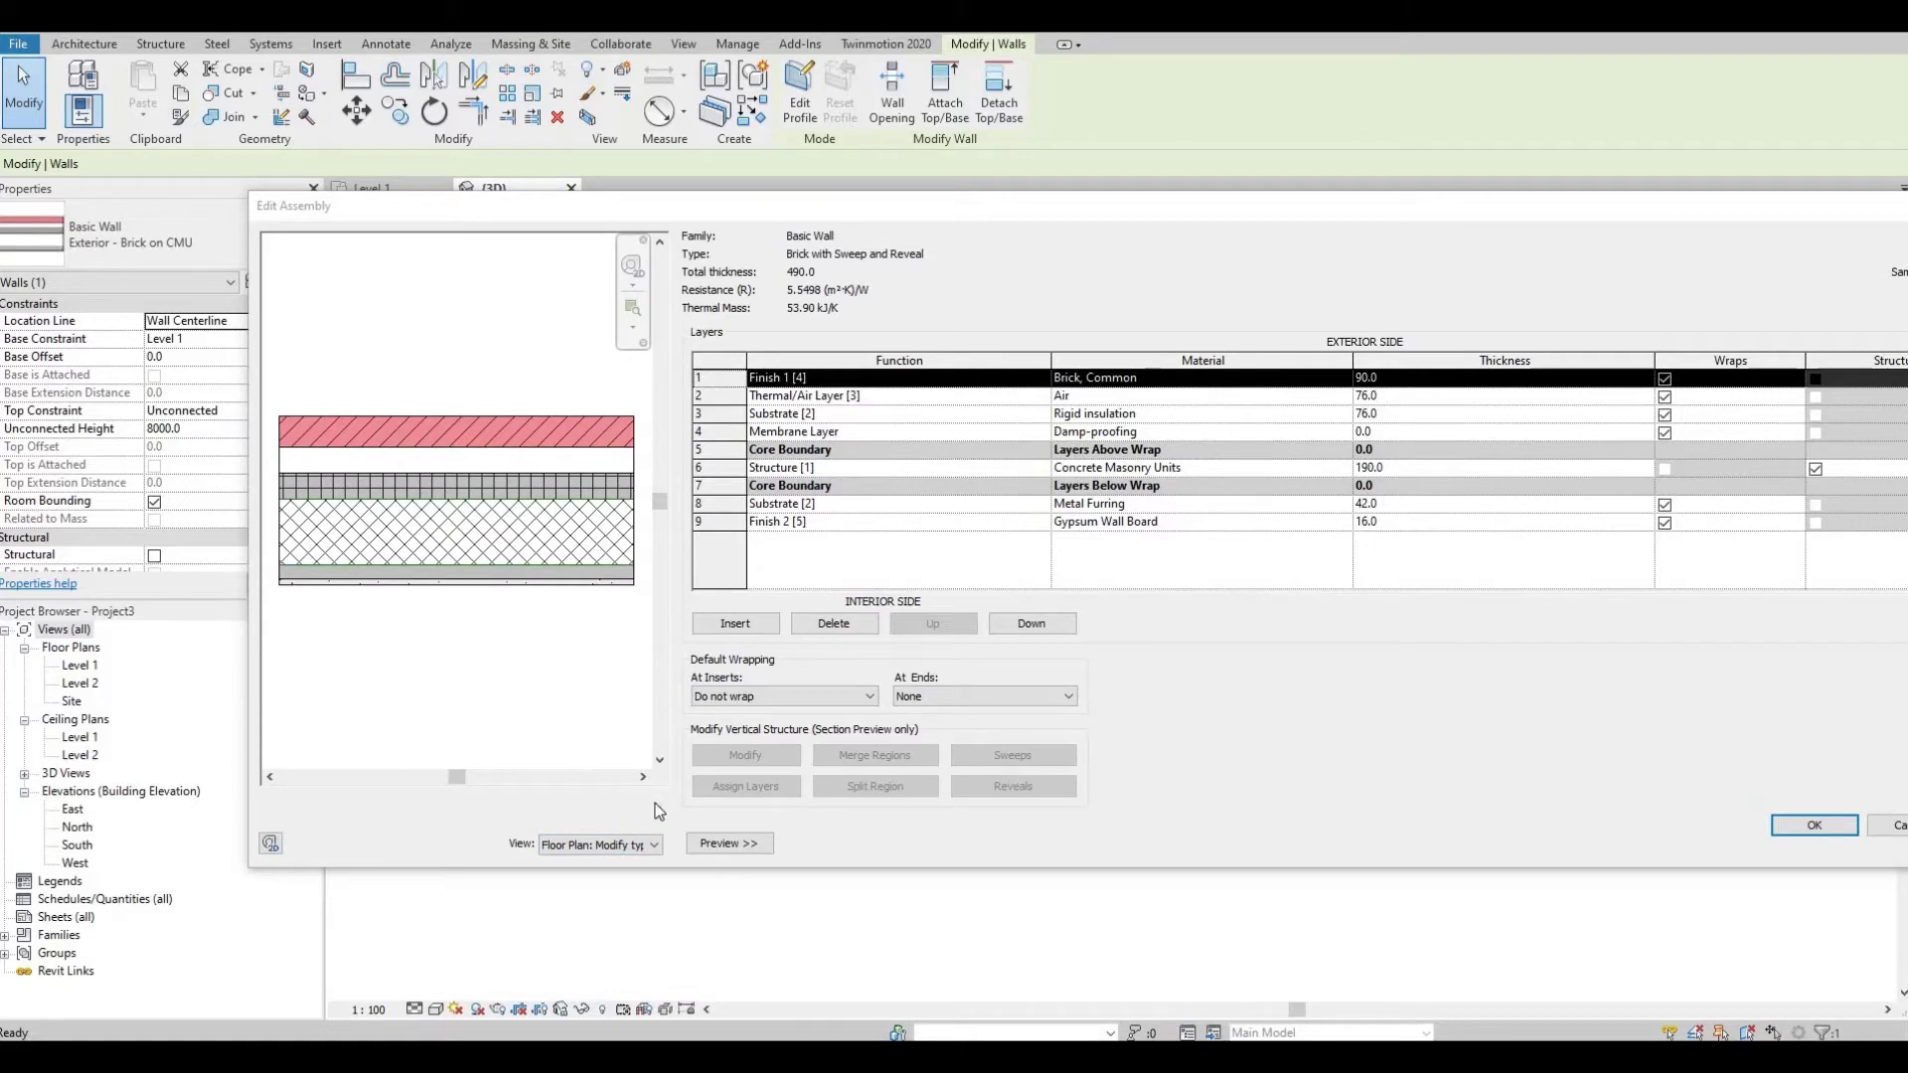
click(596, 845)
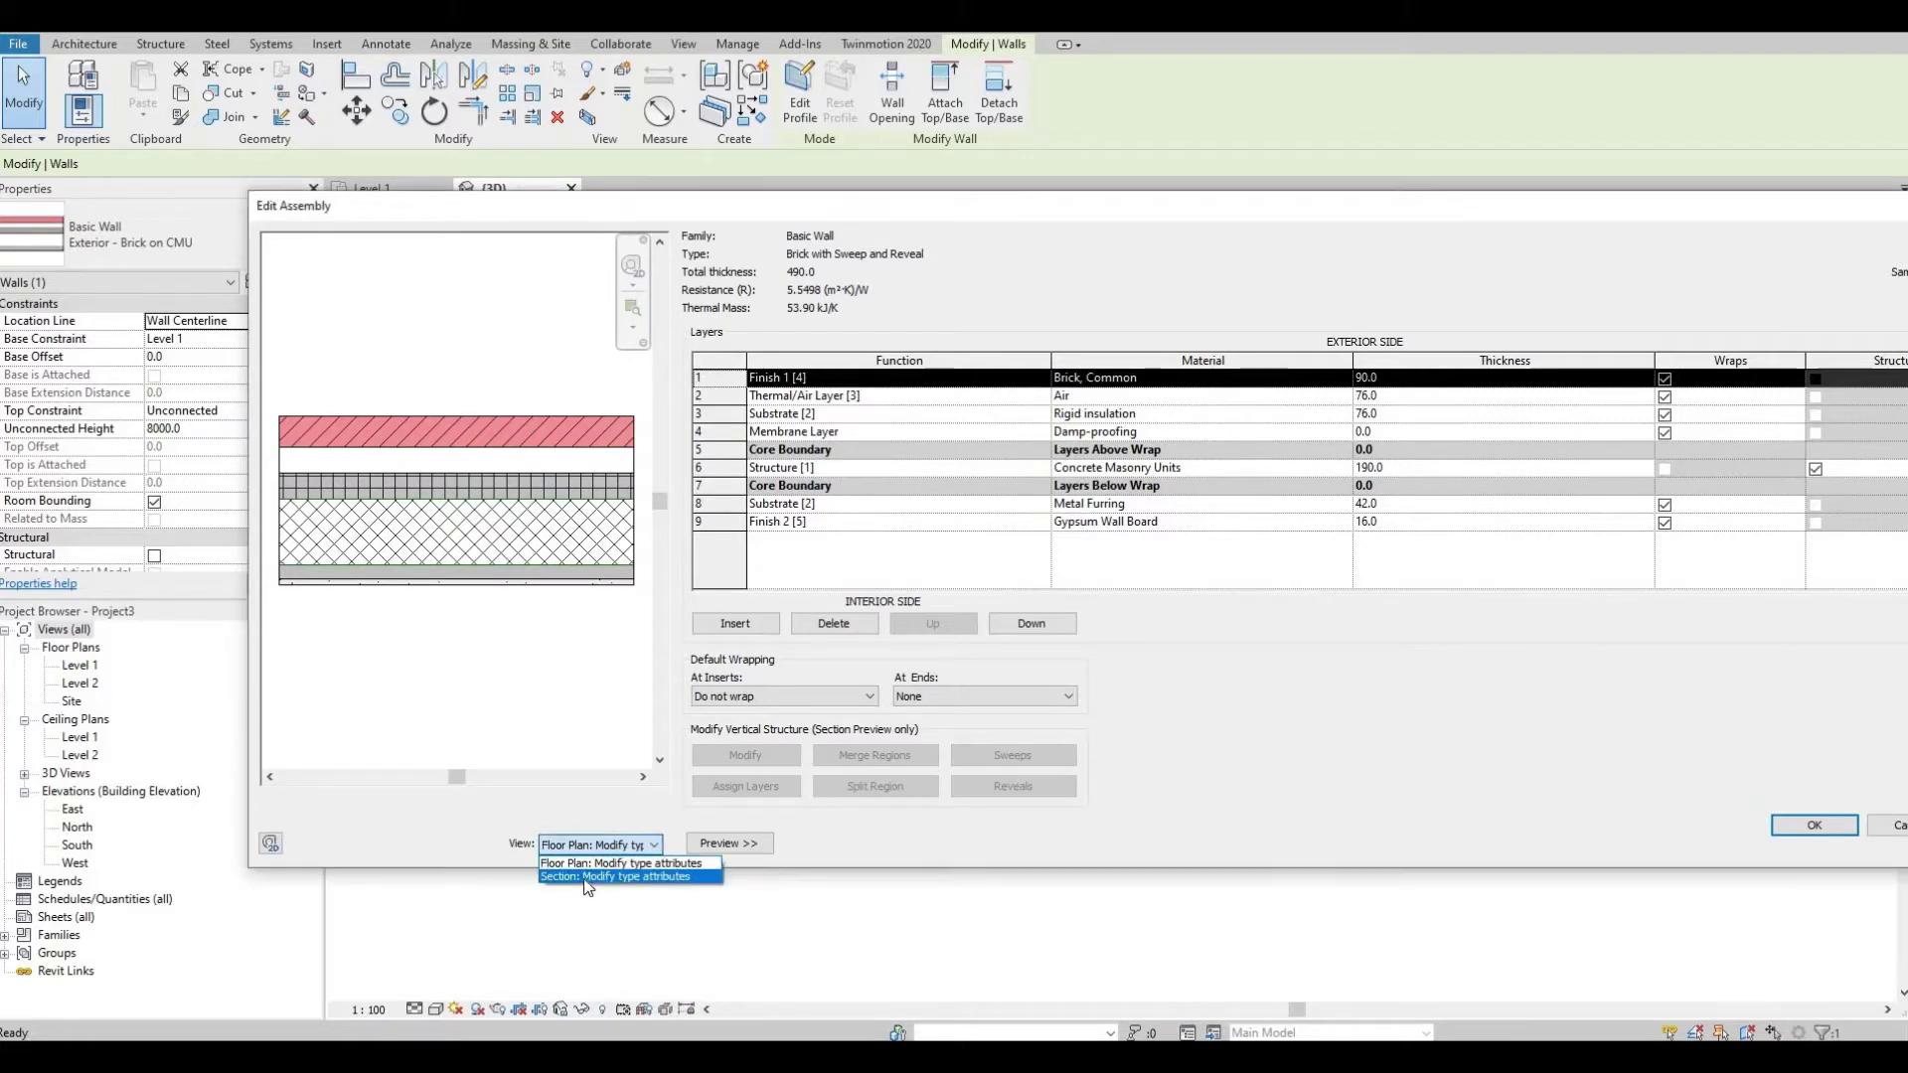
click(588, 876)
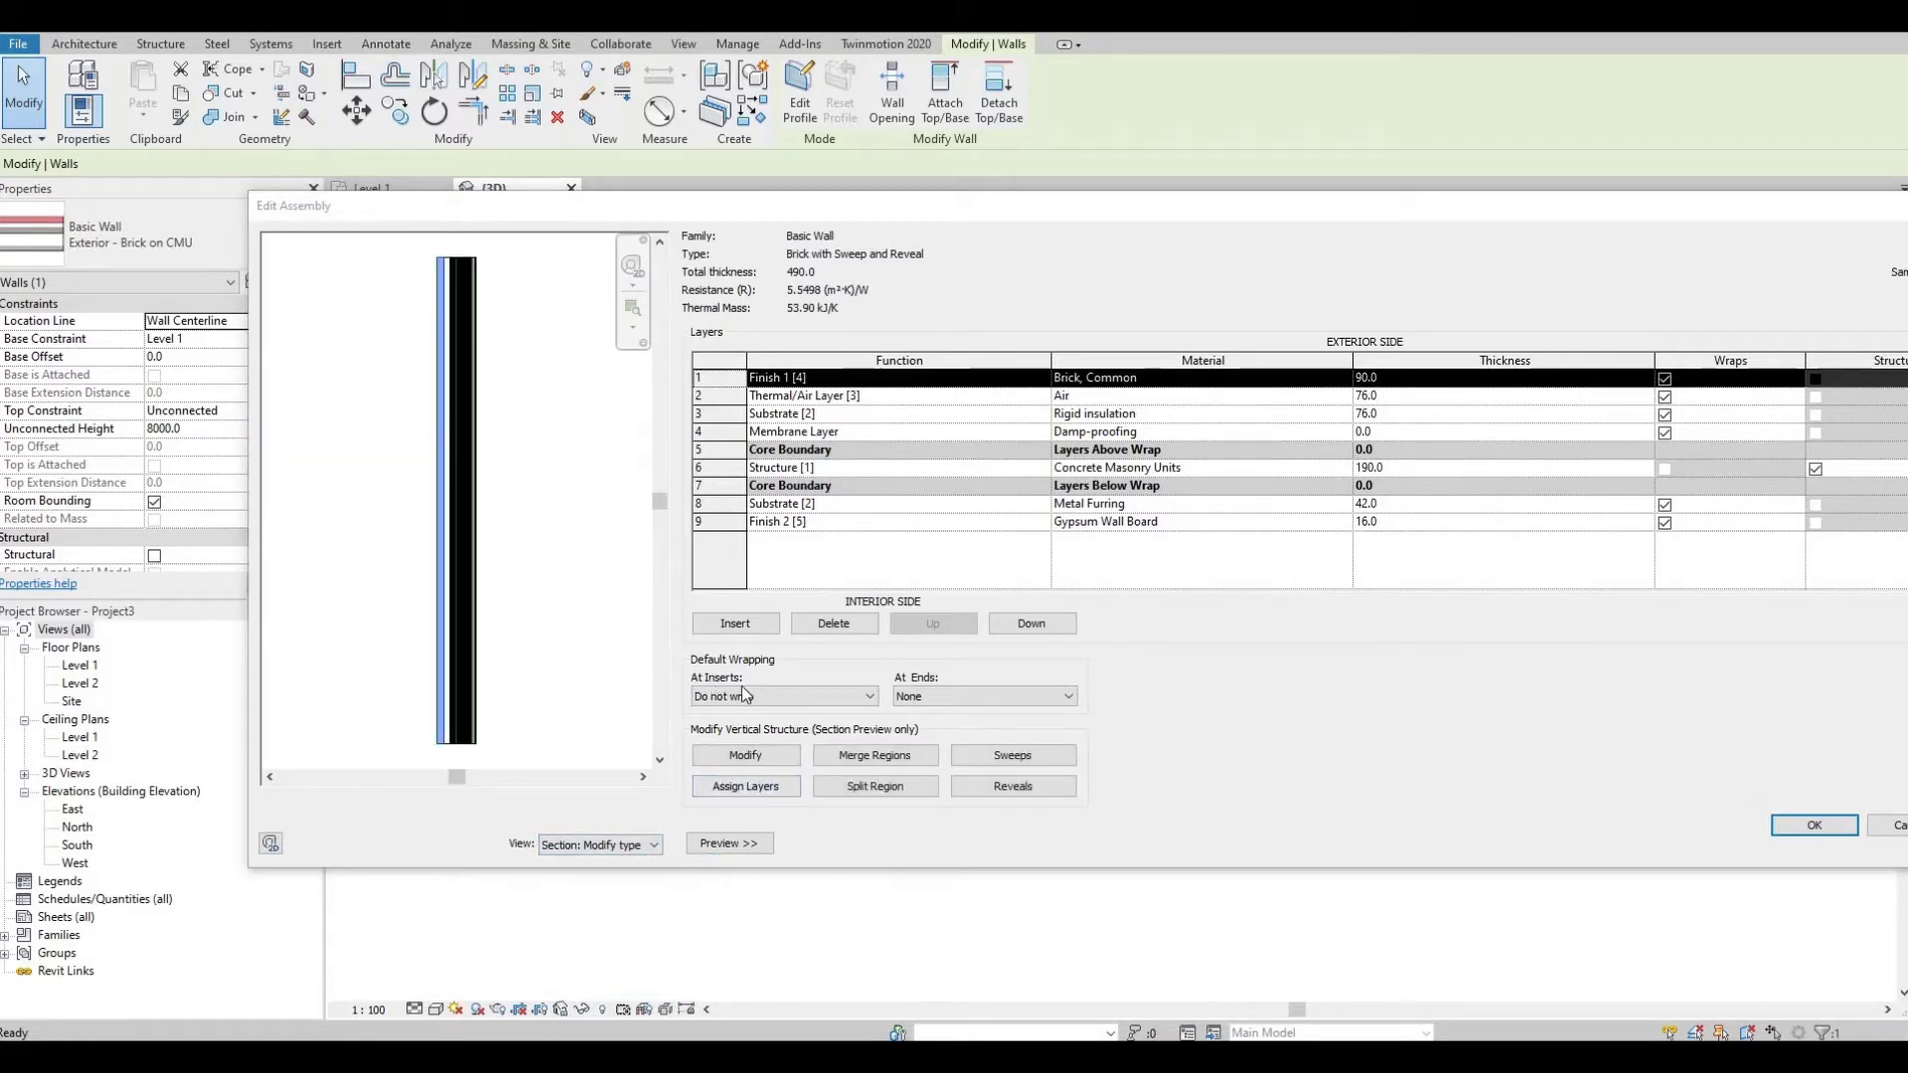
Step: Add a reveal and load M_Reveal-Brick Course.rfa from Profiles > Wall, overwriting the existing version
click(994, 791)
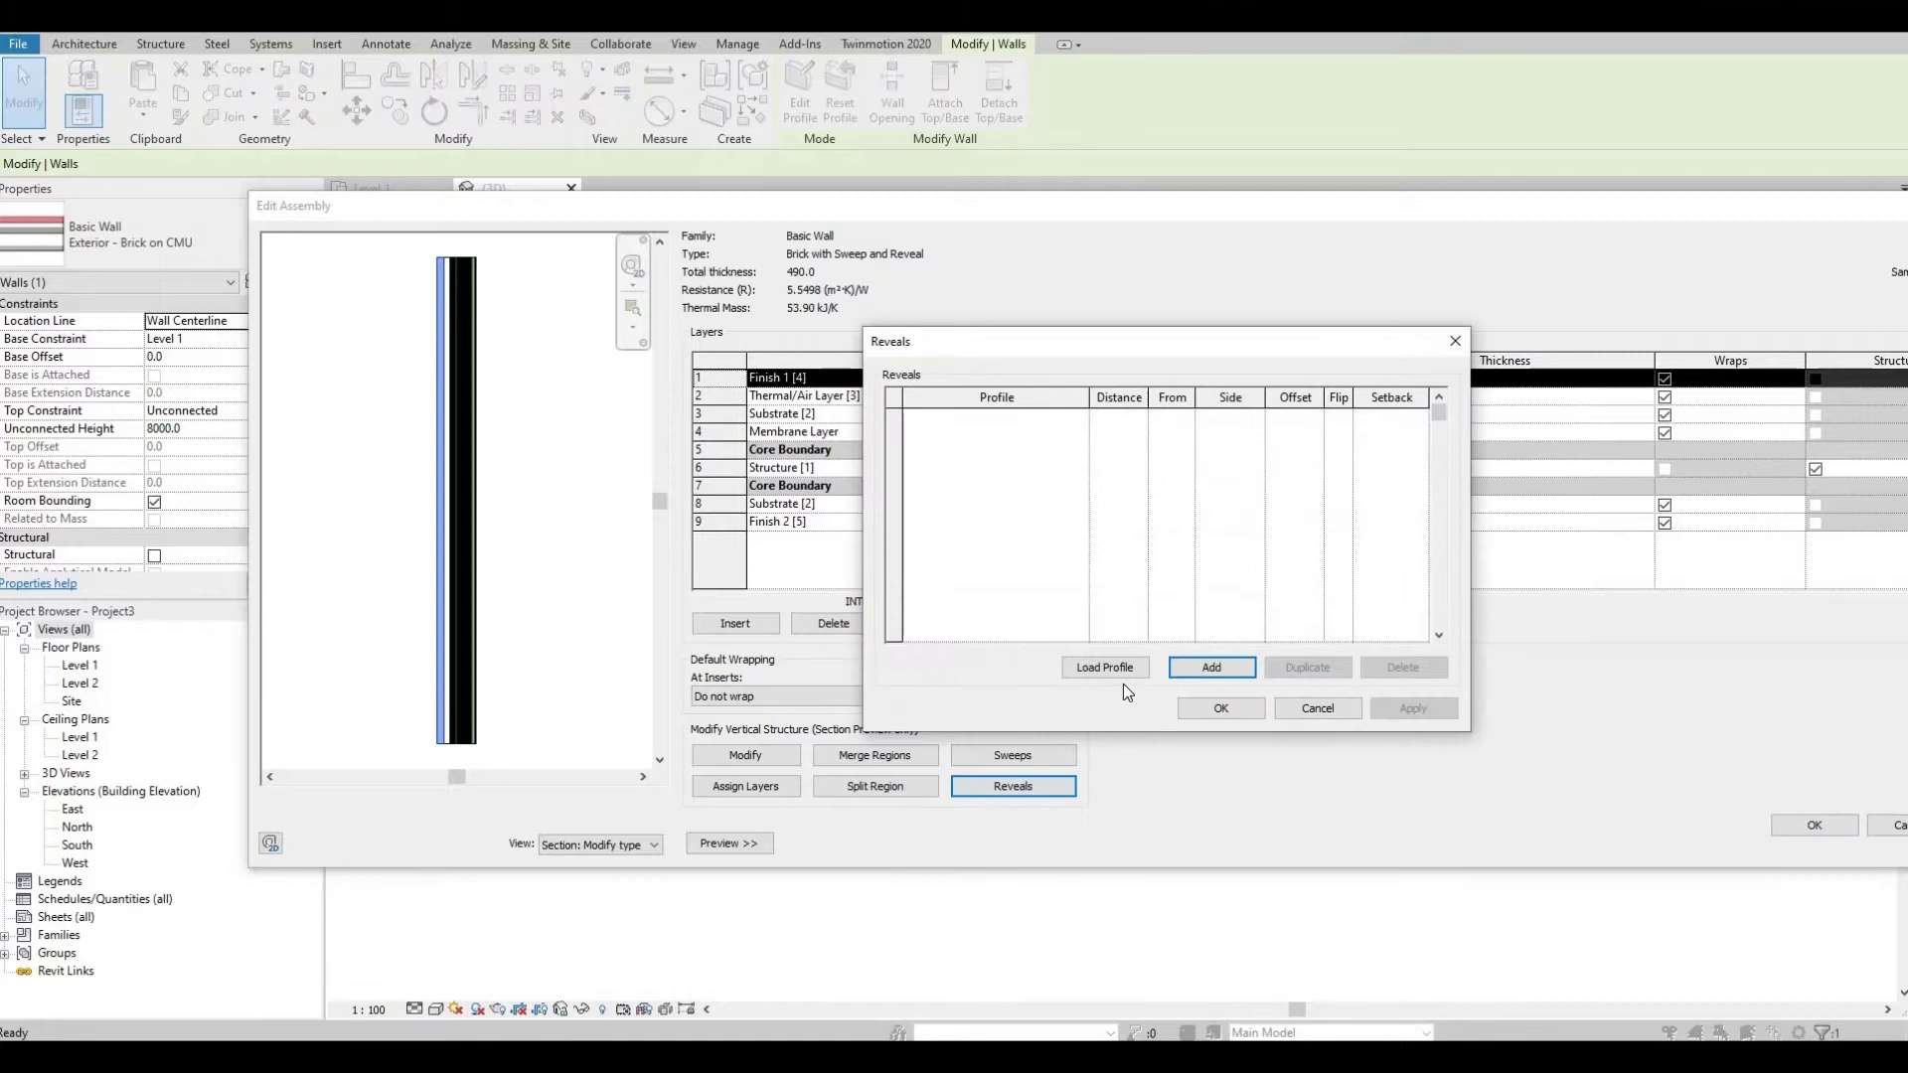
click(1212, 668)
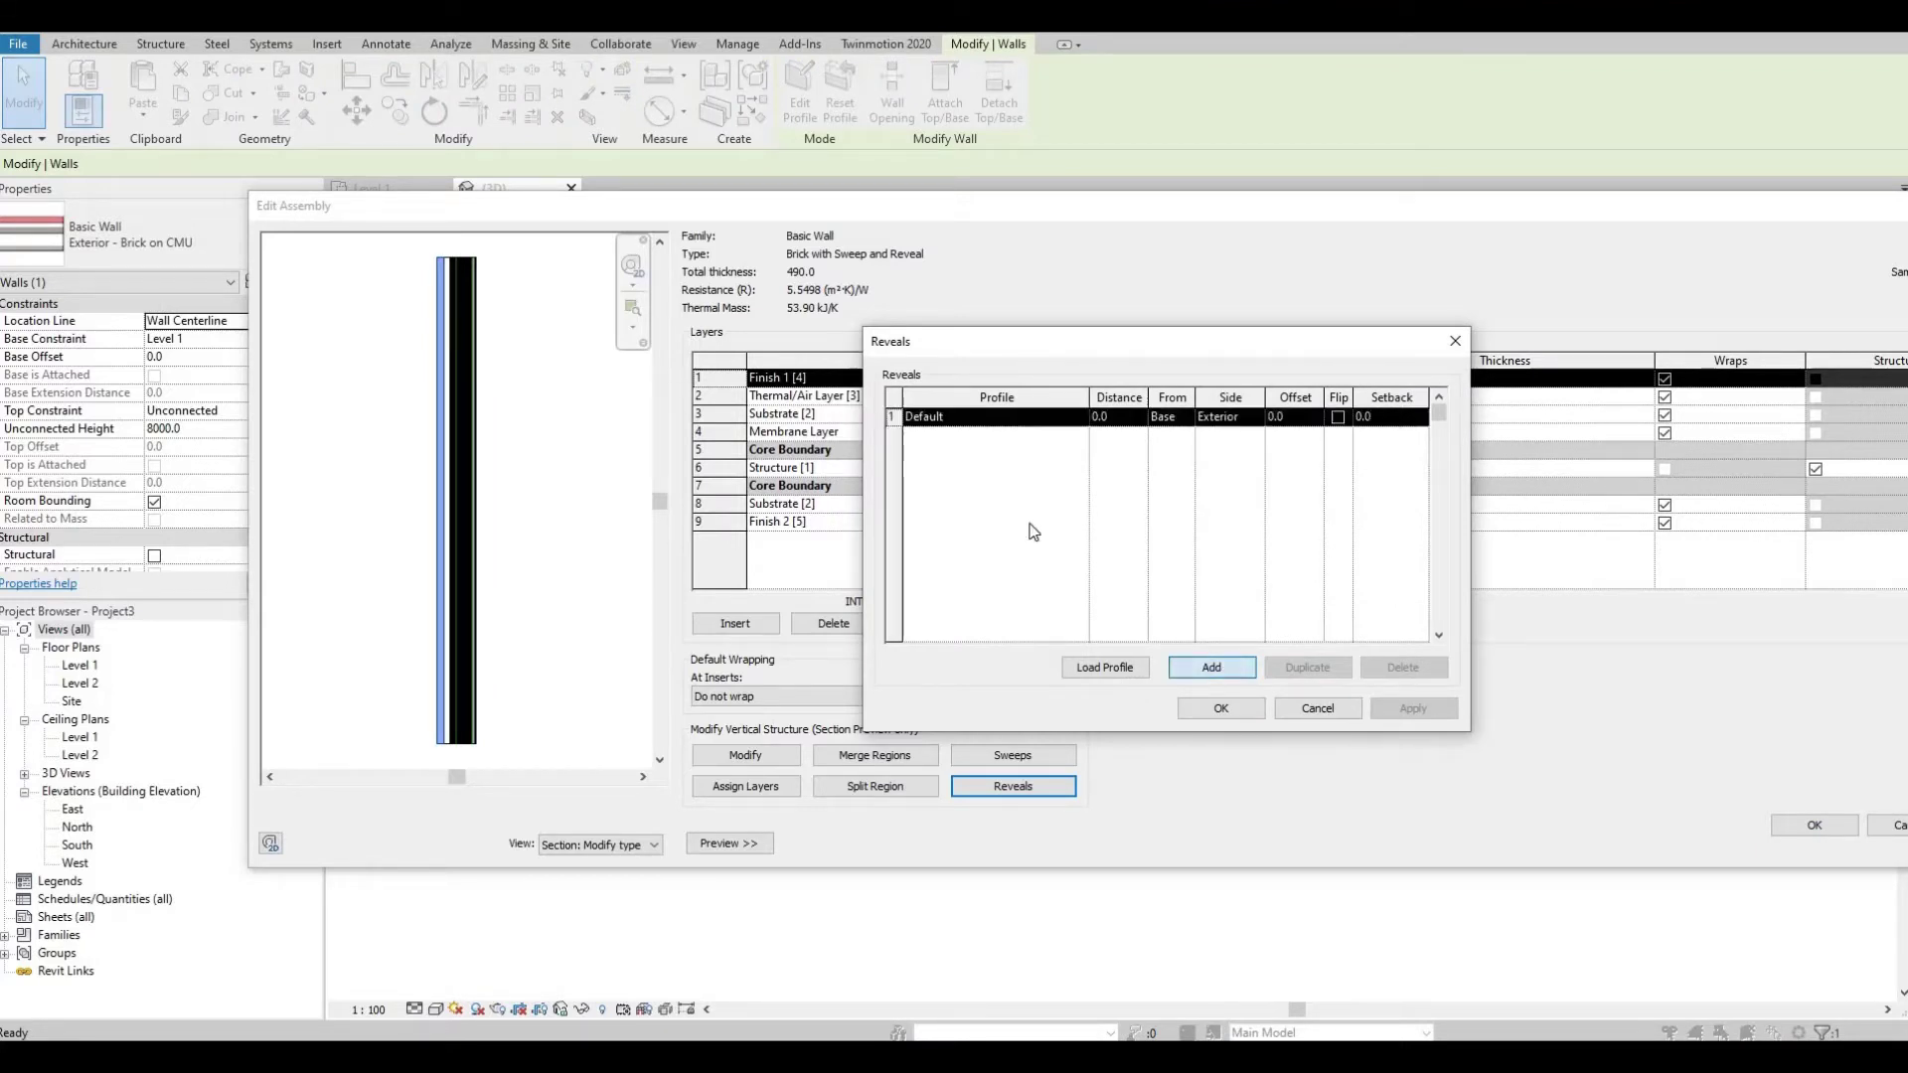
click(1078, 674)
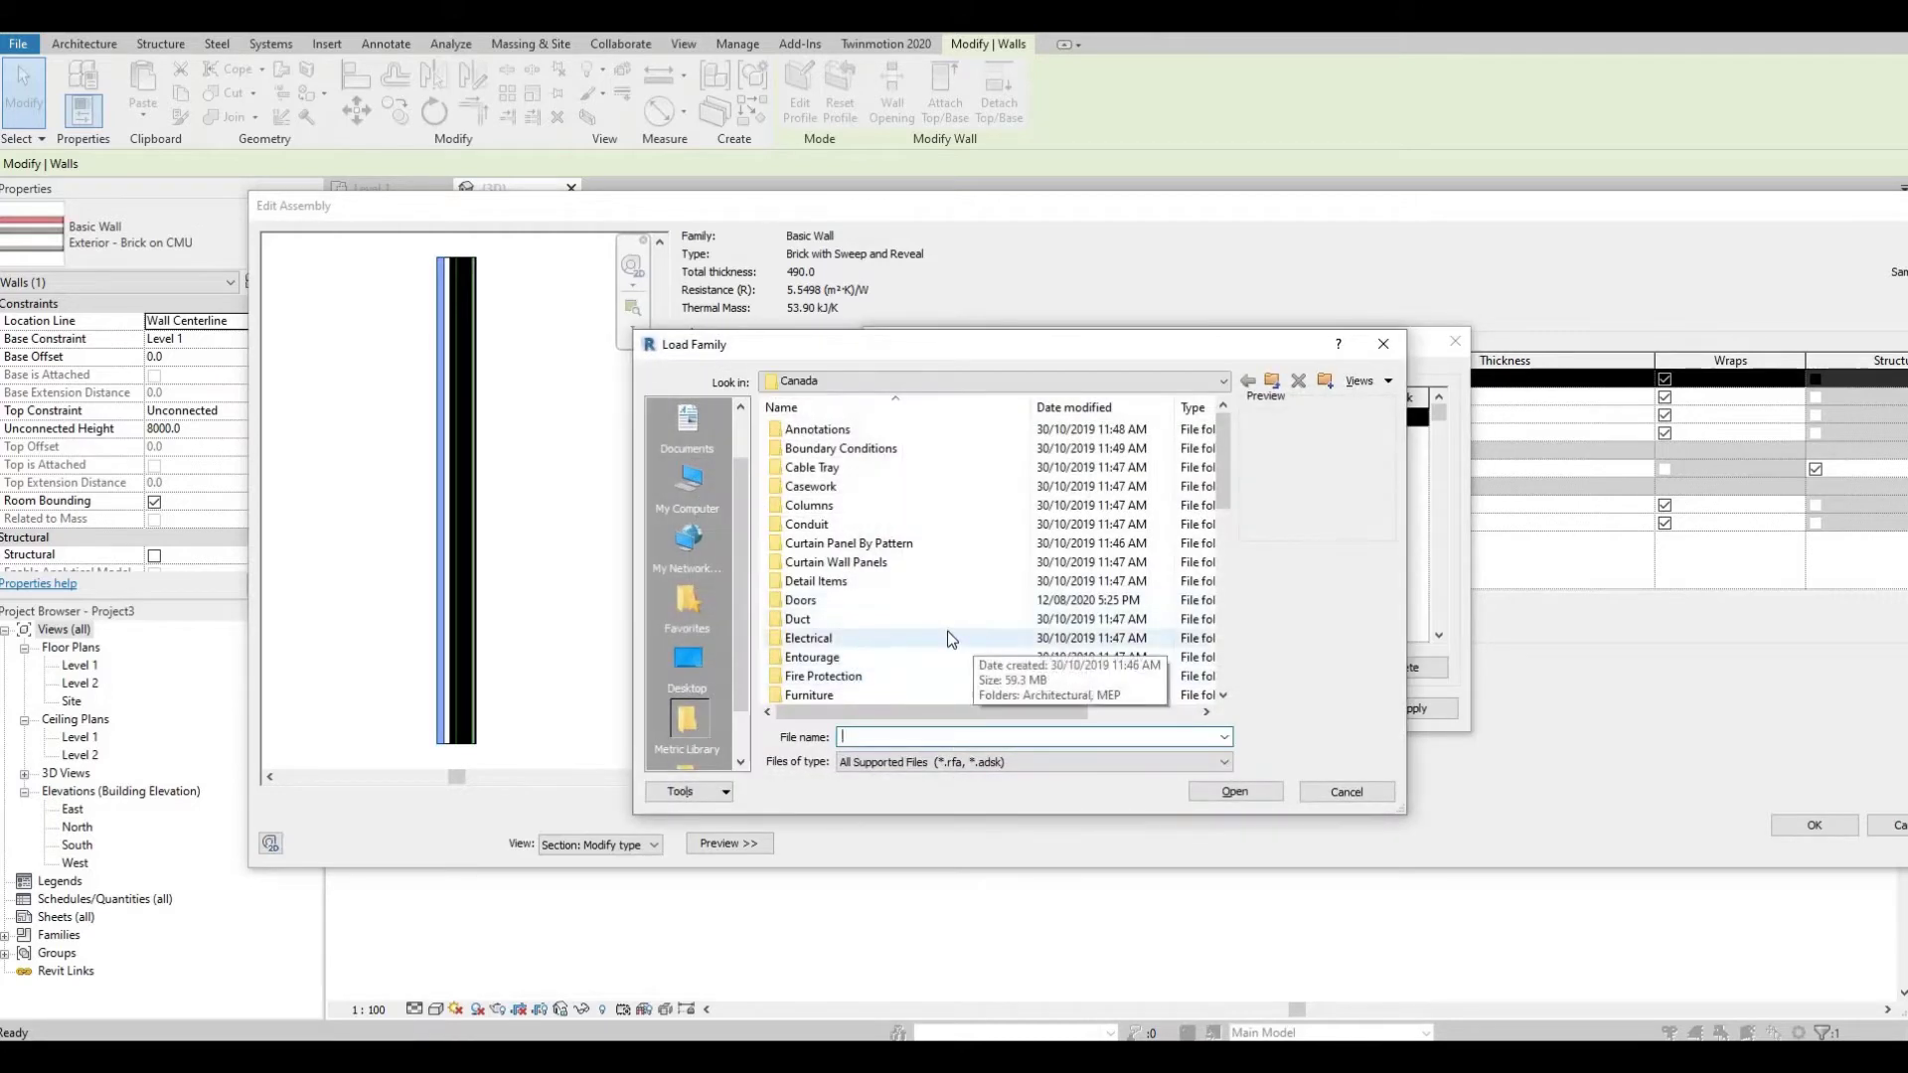
scroll(845, 626, down, 4)
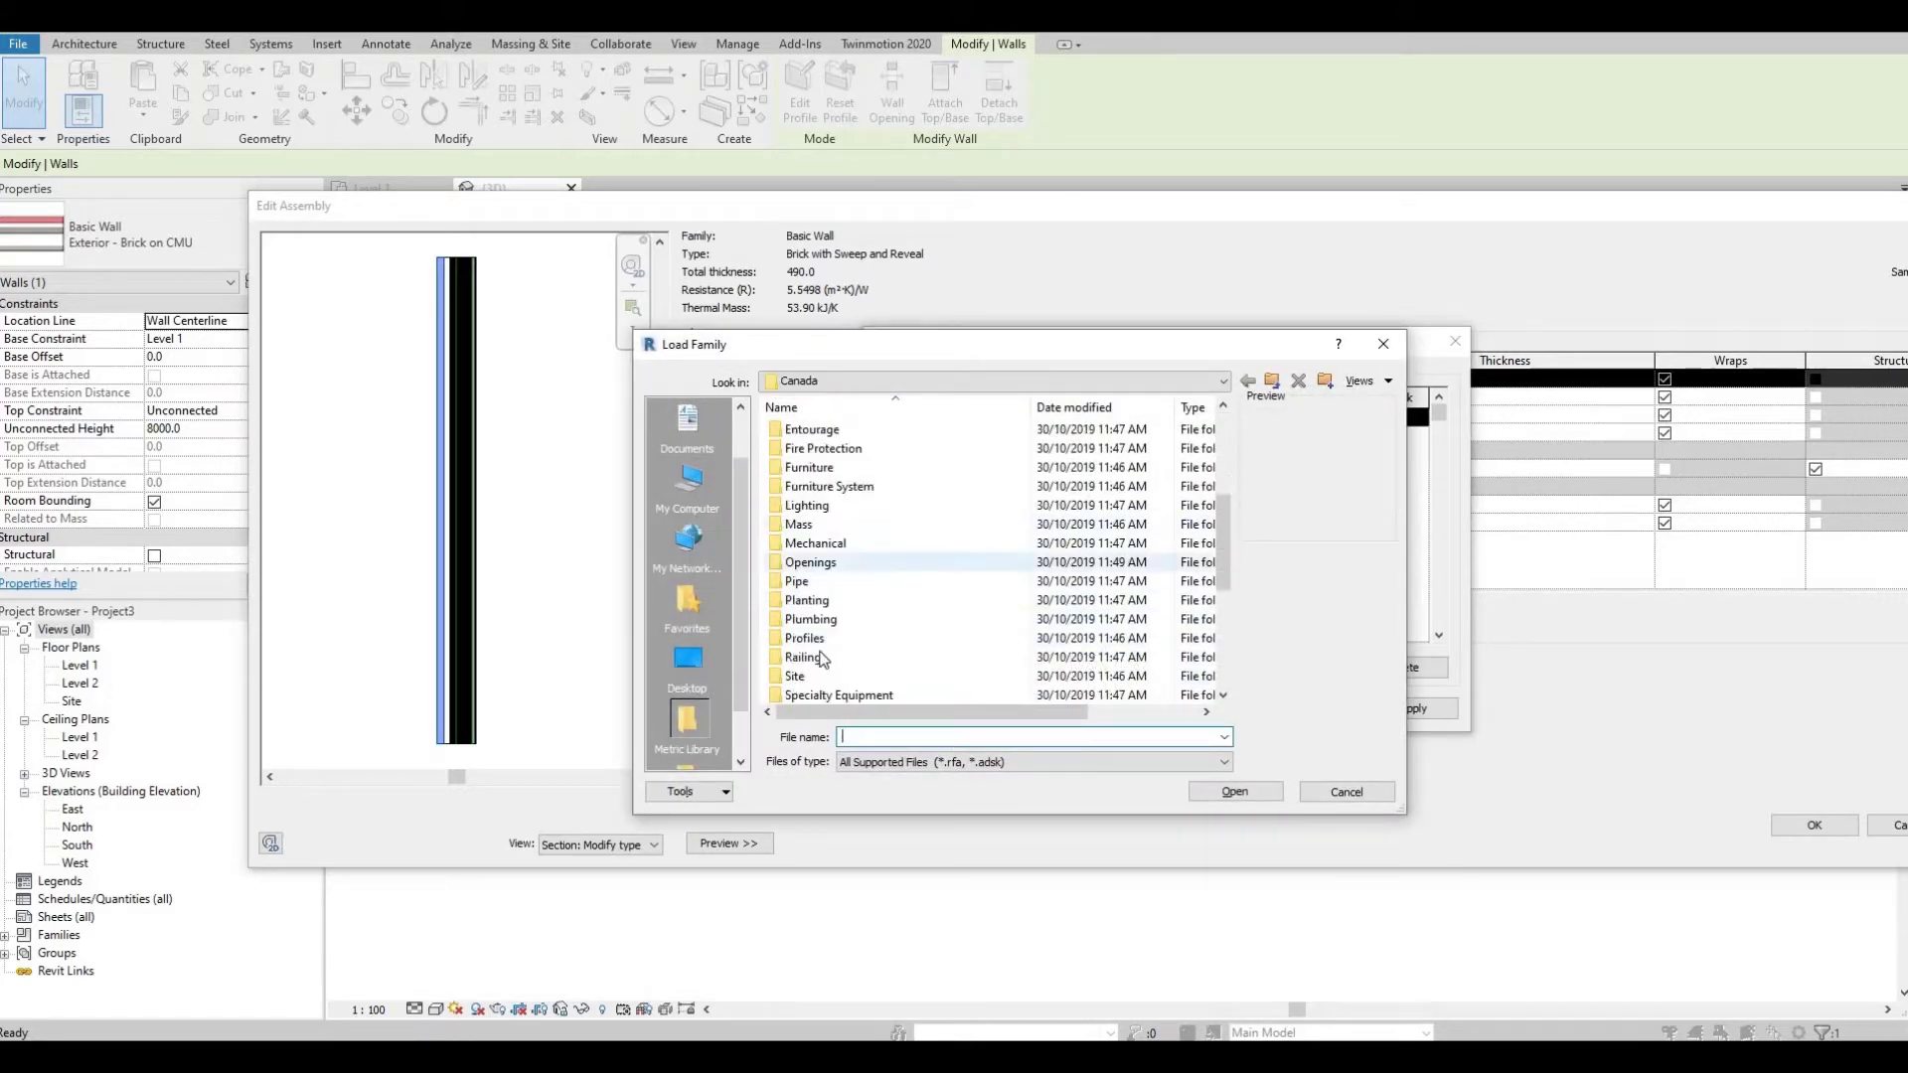
click(807, 639)
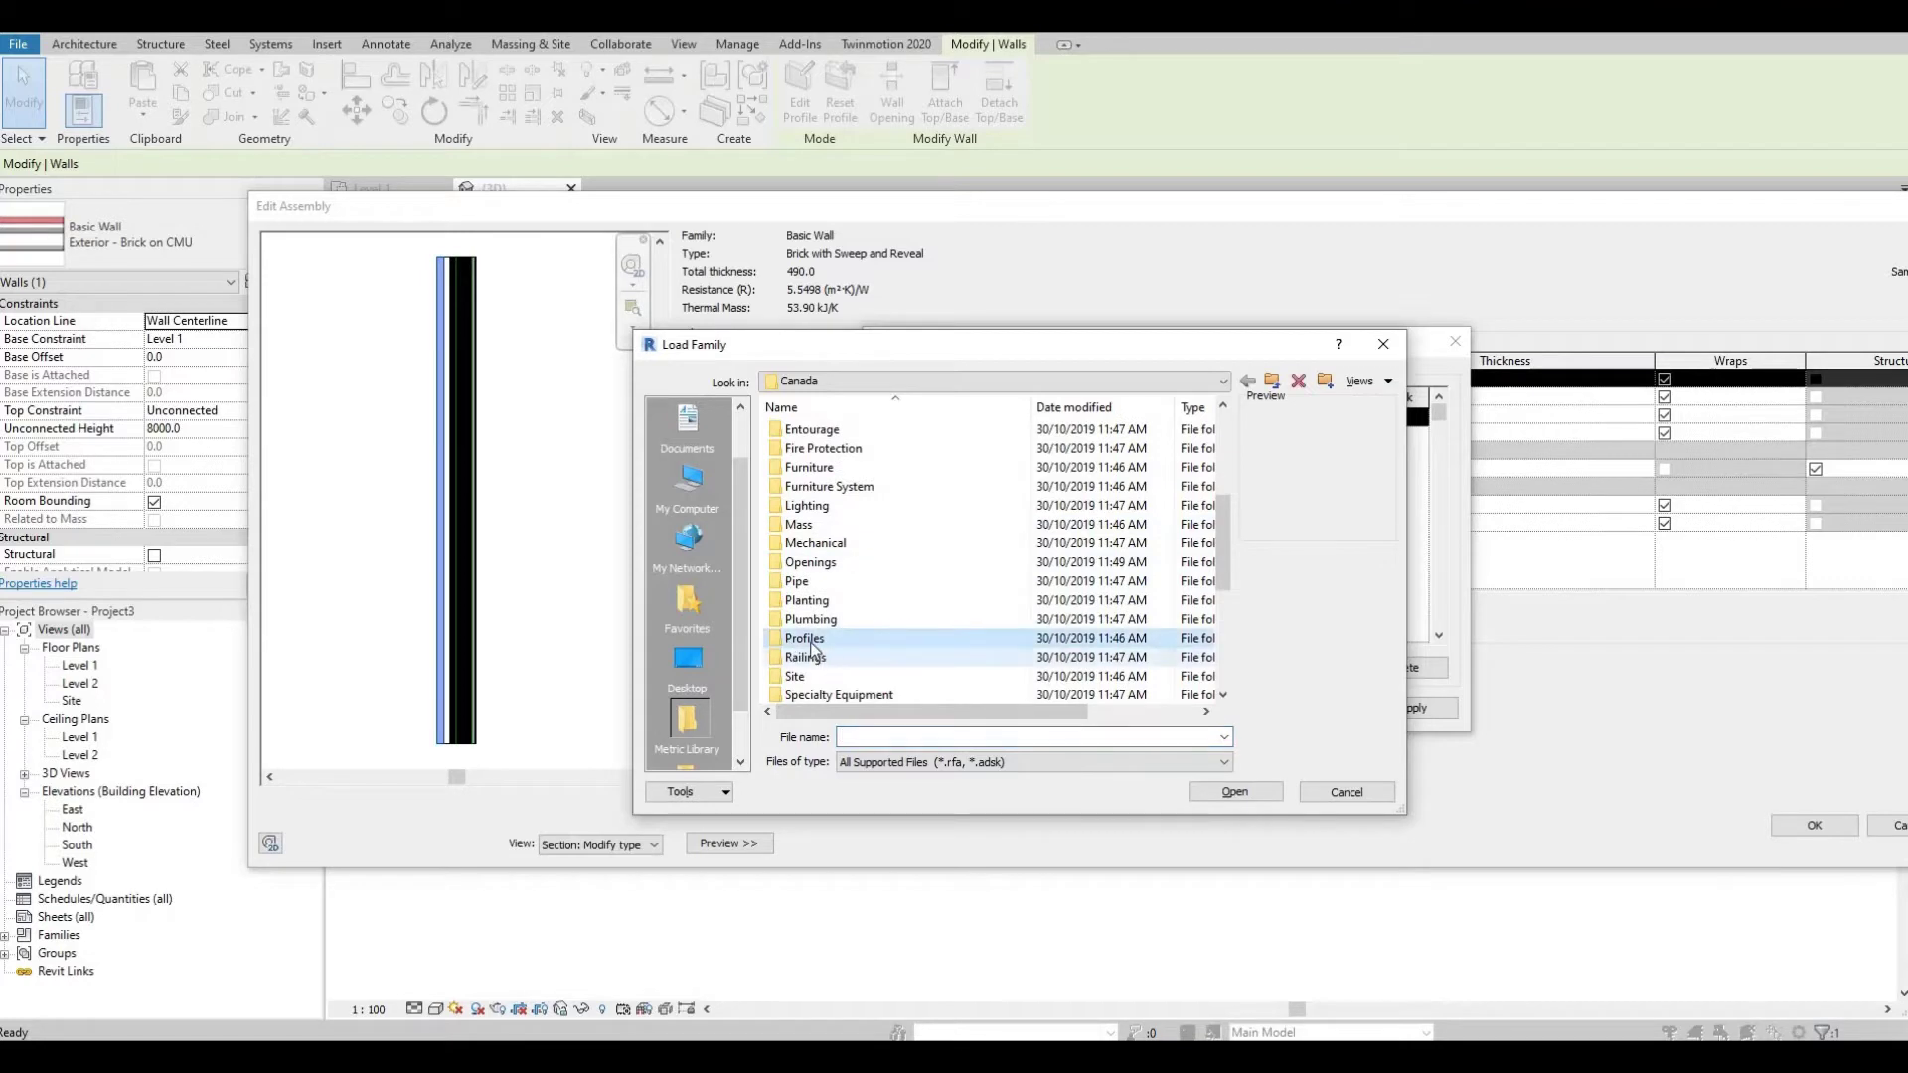
double_click(807, 639)
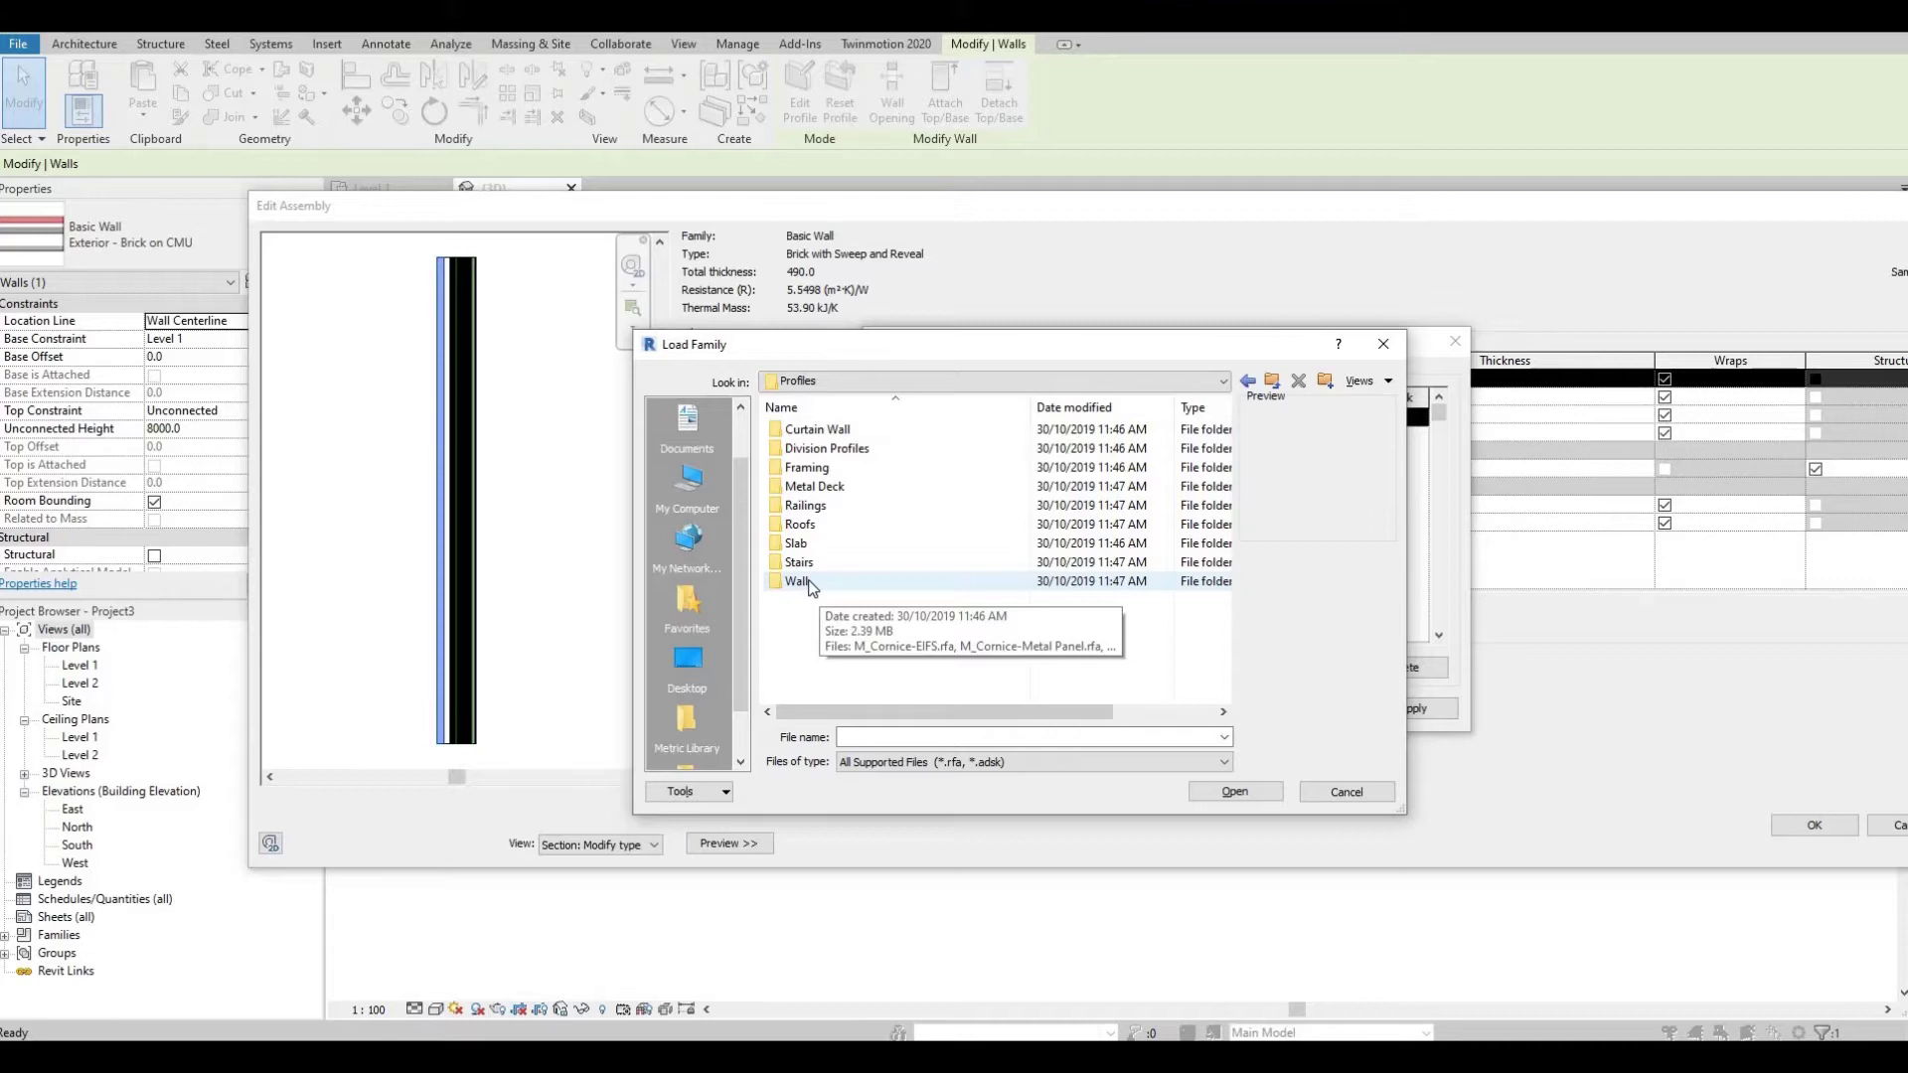
double_click(798, 581)
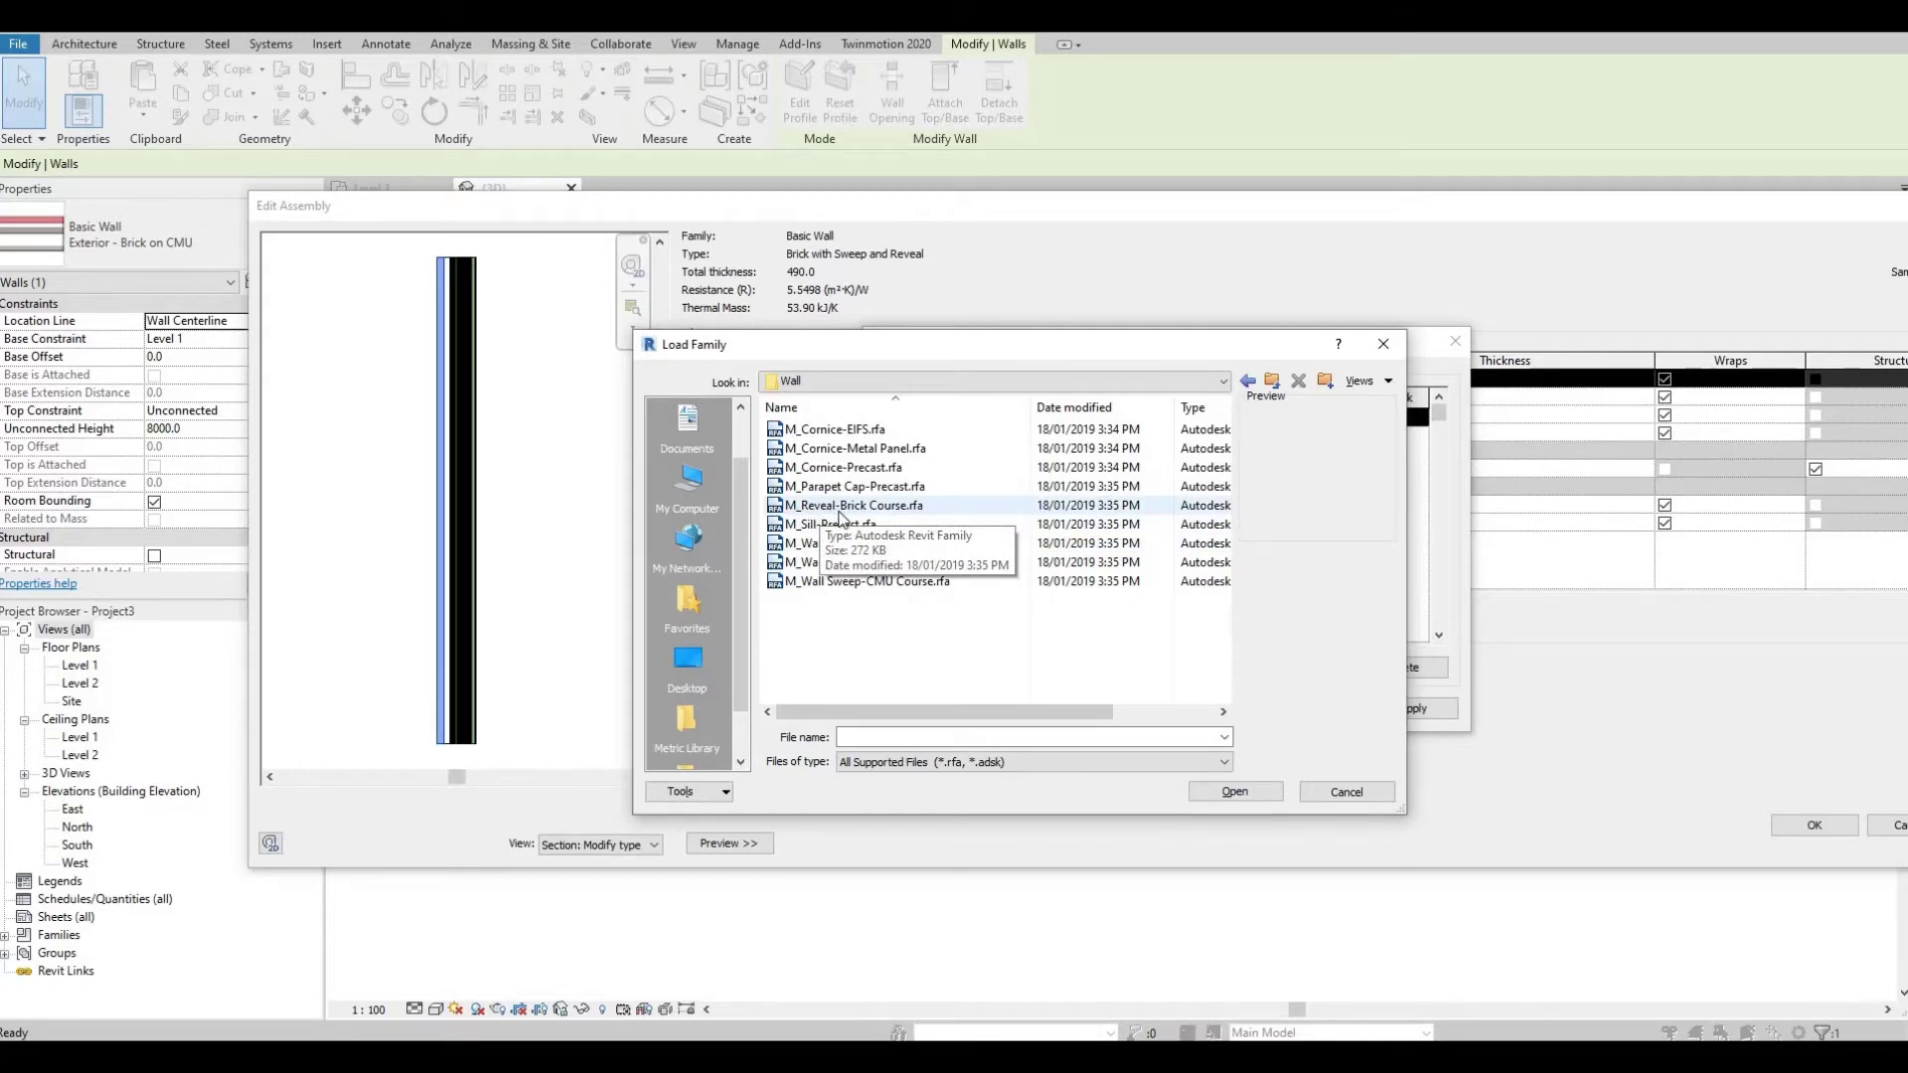
click(840, 510)
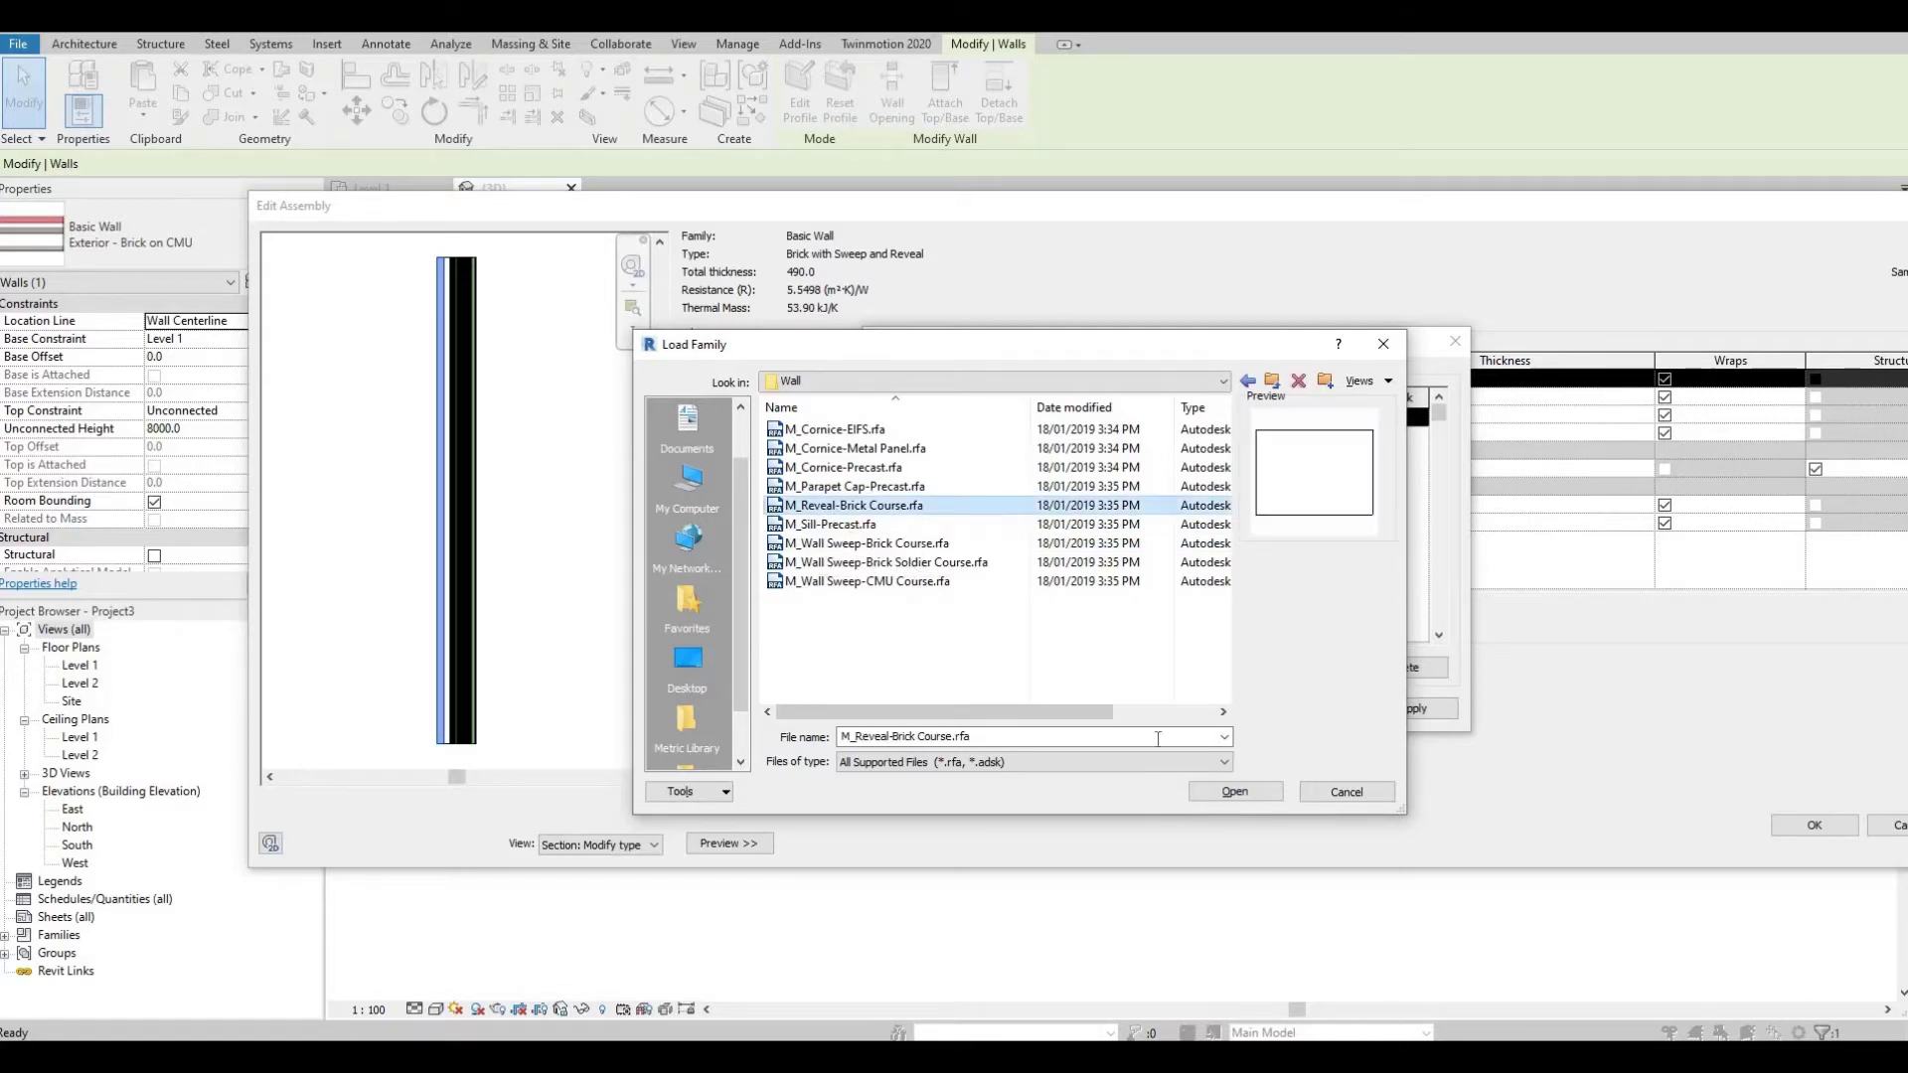
click(1232, 792)
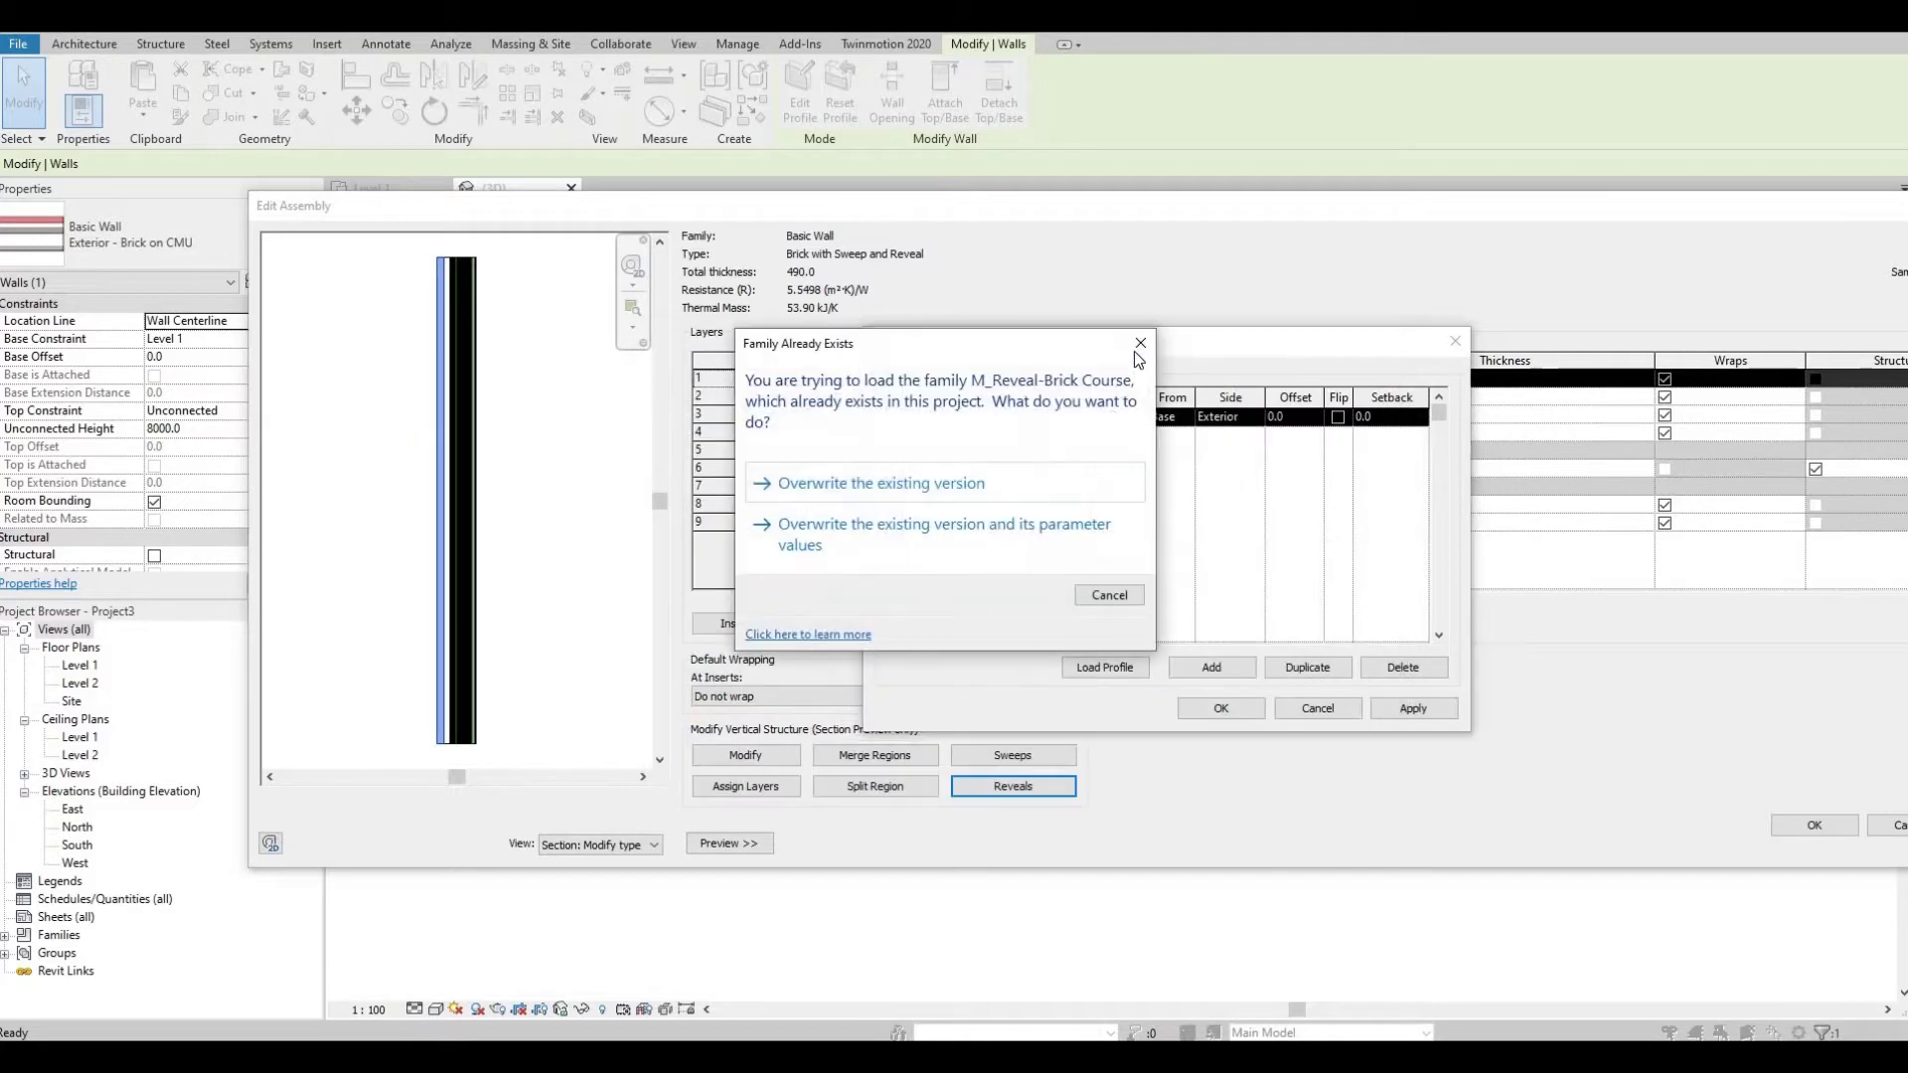
click(1129, 471)
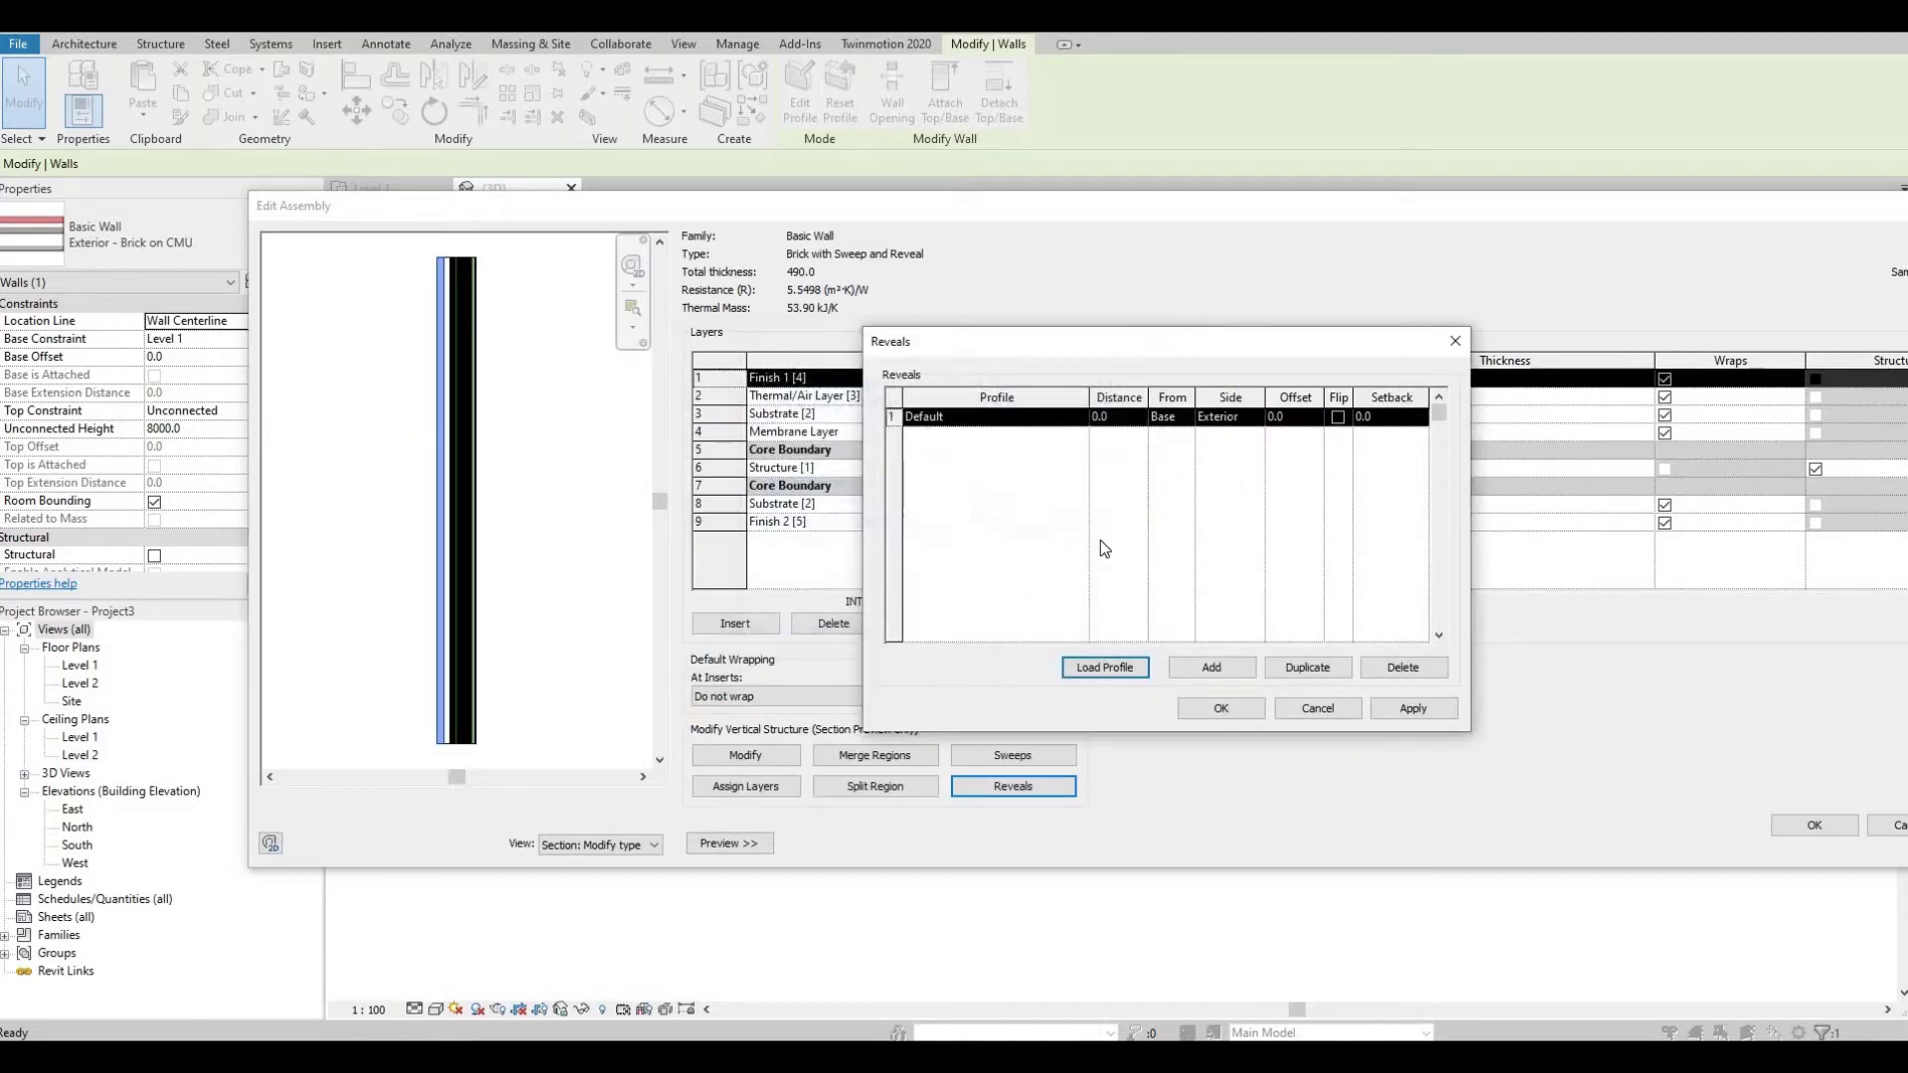
Step: Give the reveal the M_Reveal-Brick Course : 1 Brick profile, measured from Top
click(1076, 421)
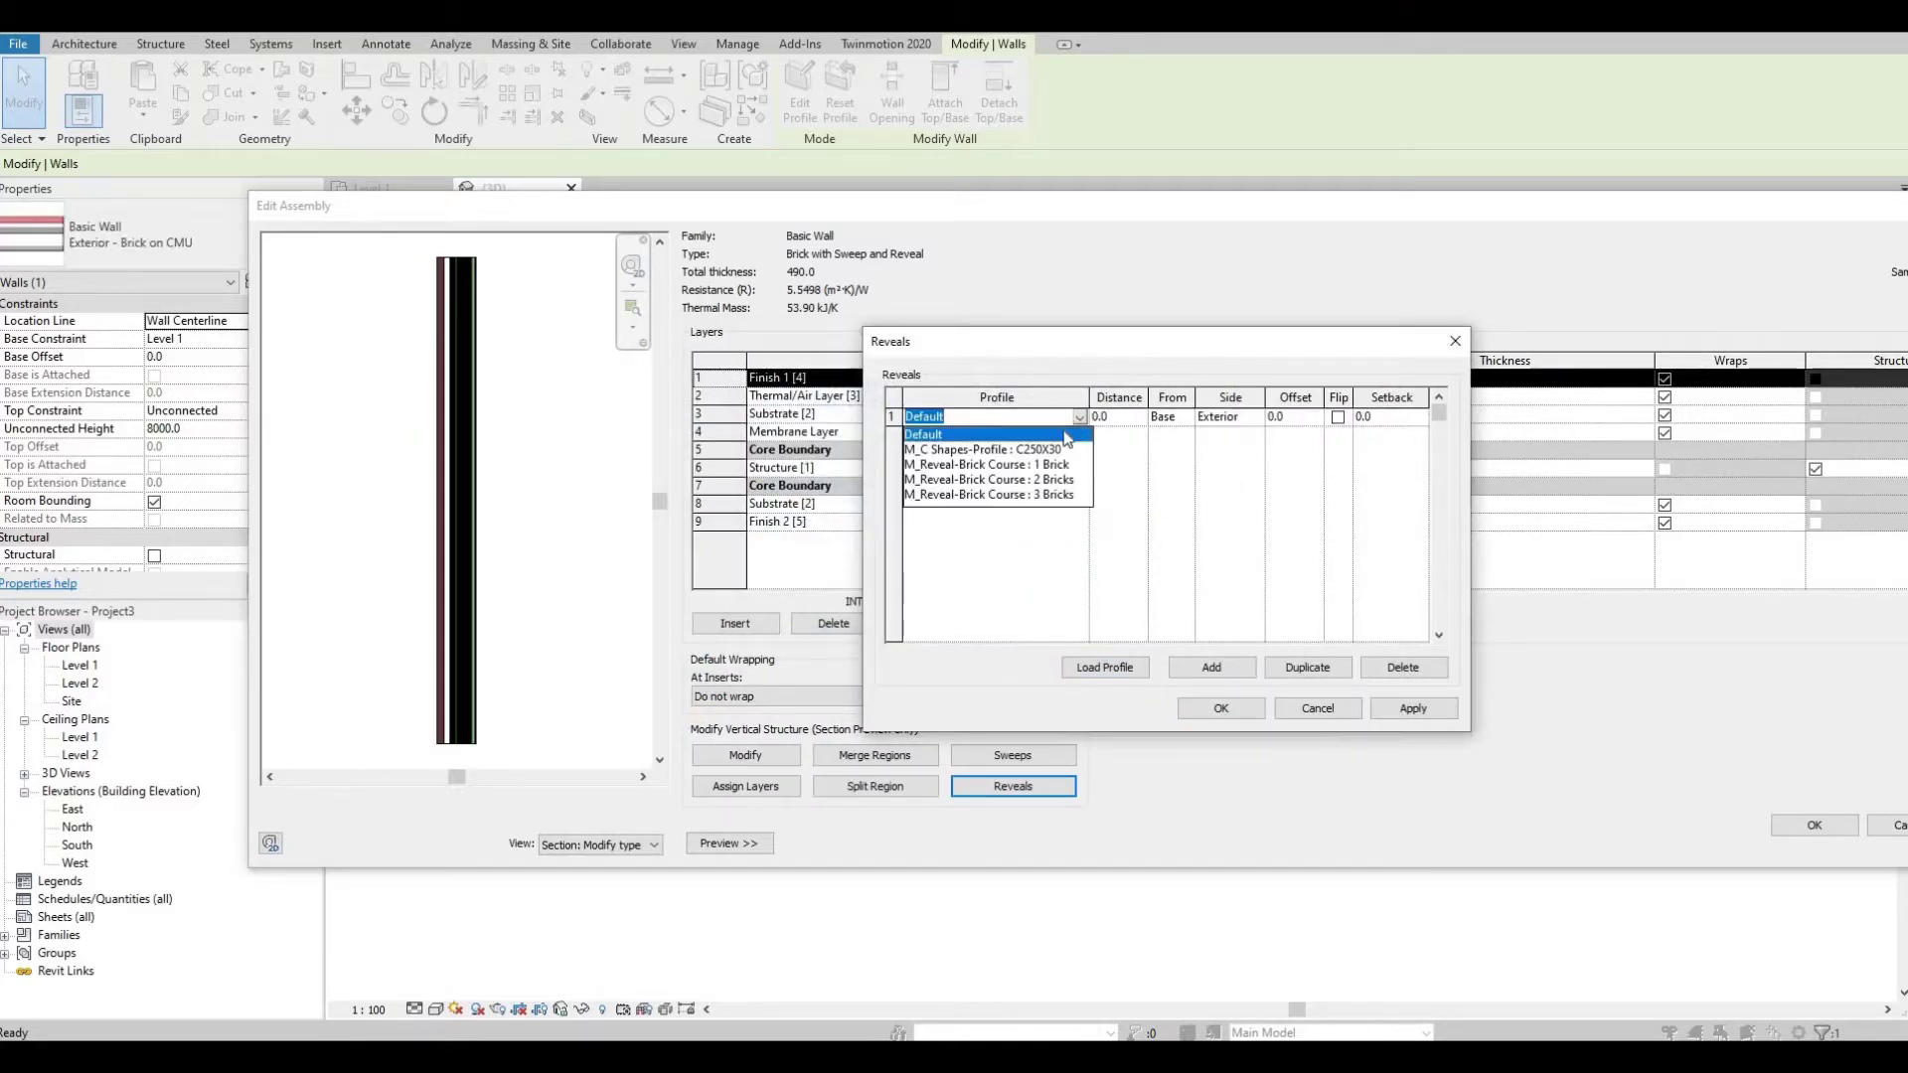
click(1007, 465)
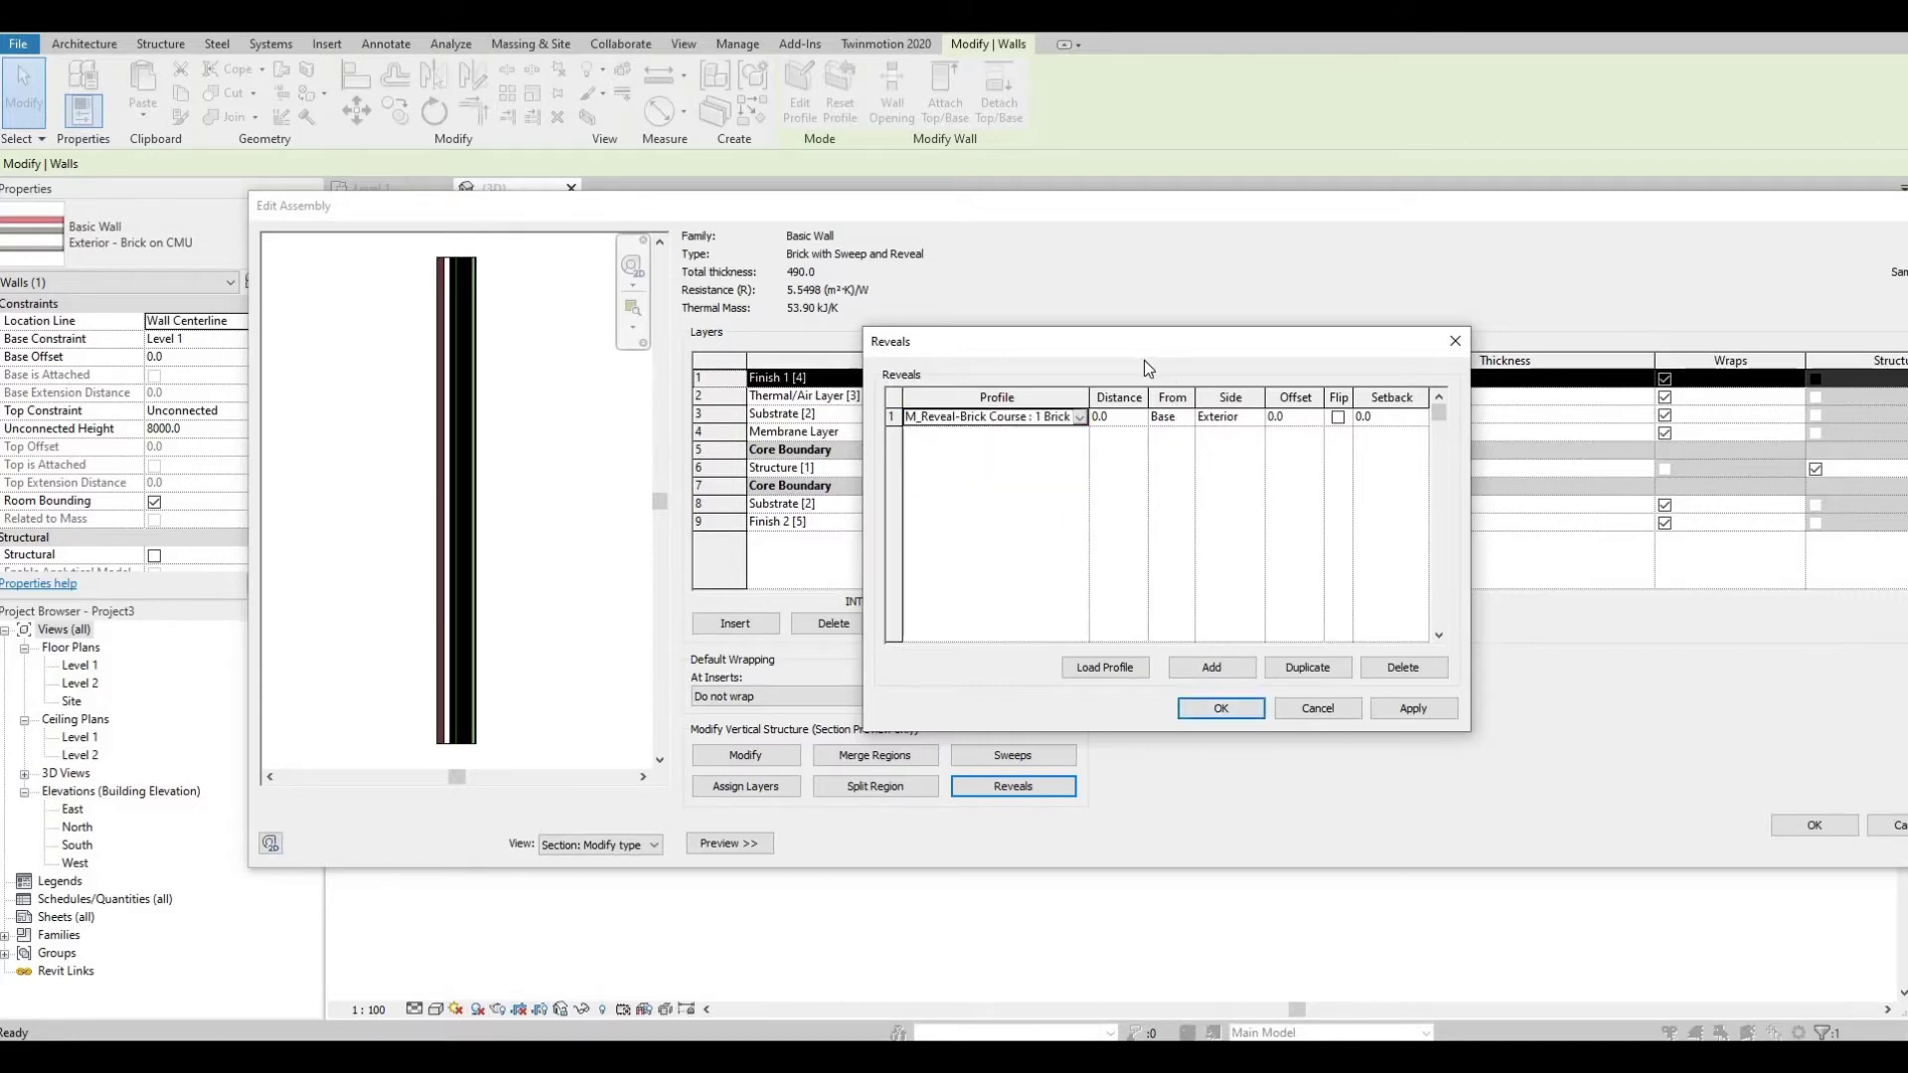
click(1190, 418)
click(1185, 417)
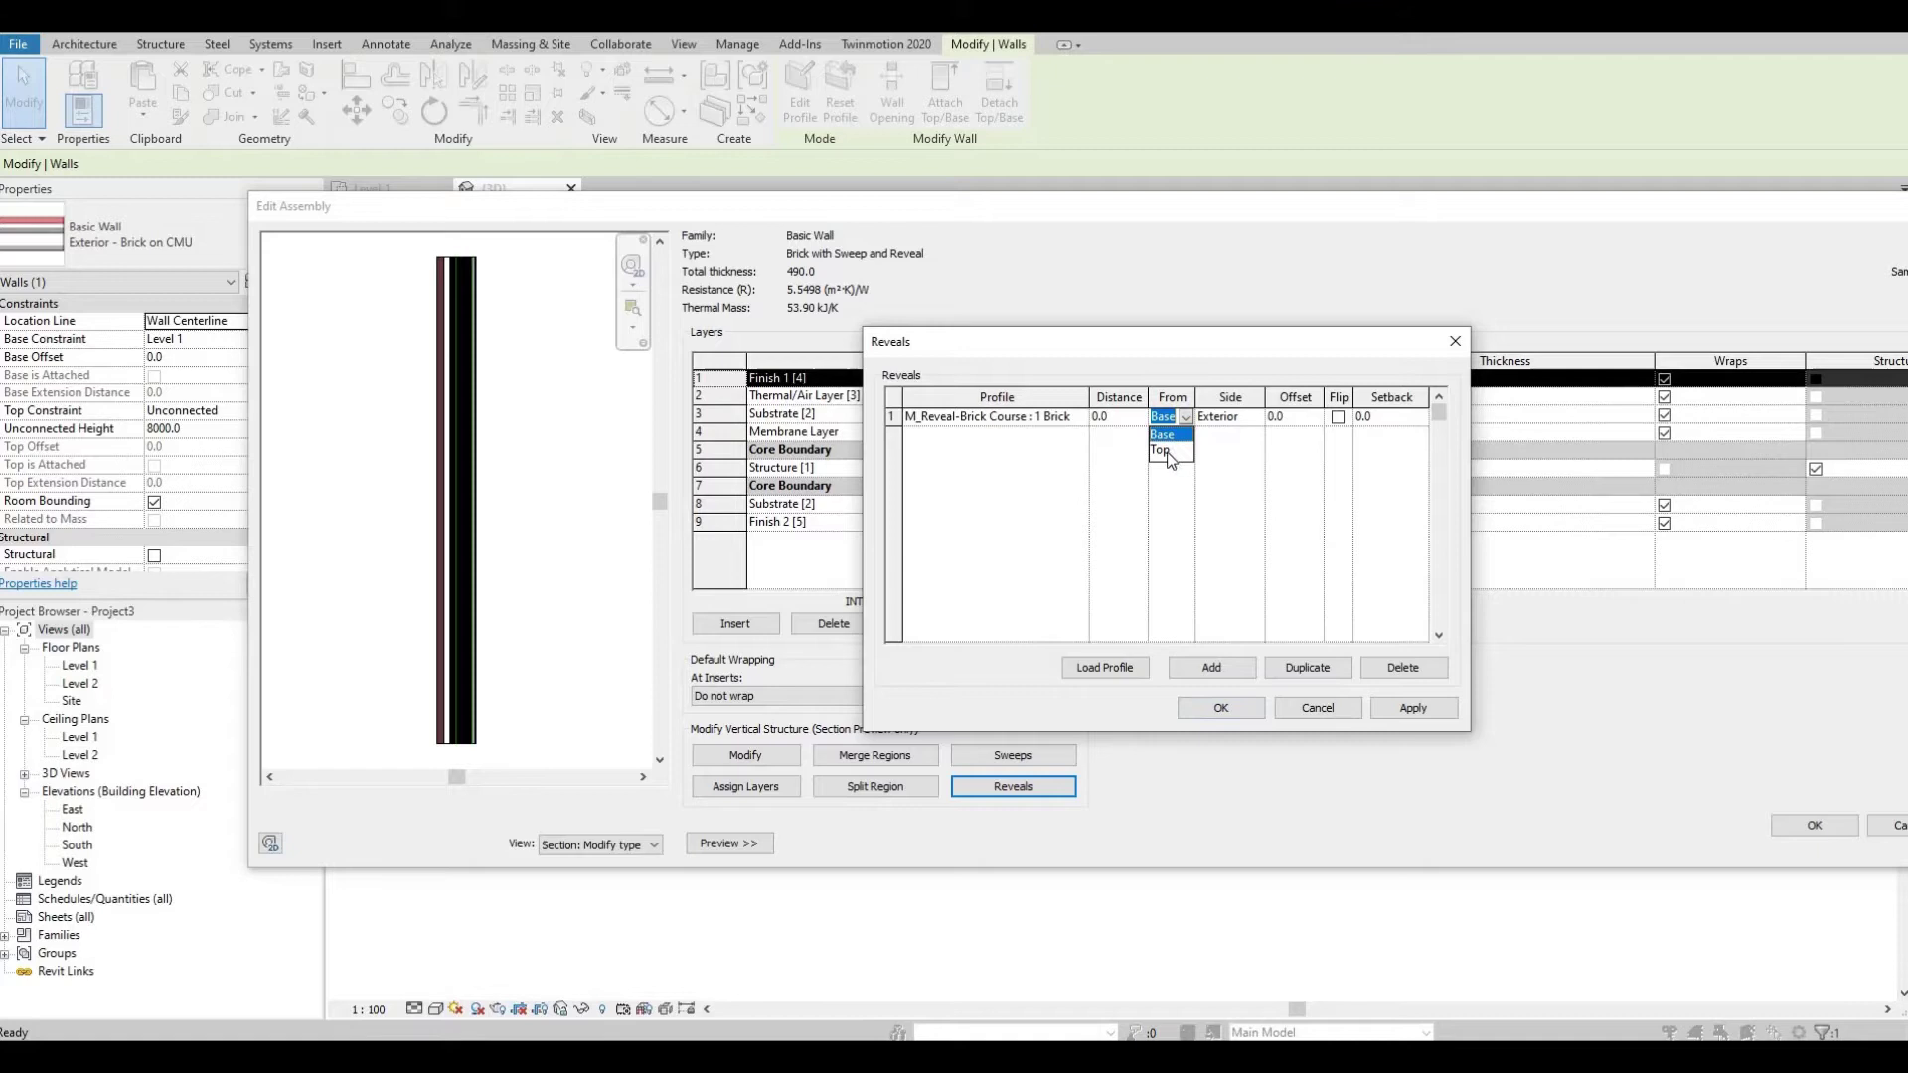
click(1163, 451)
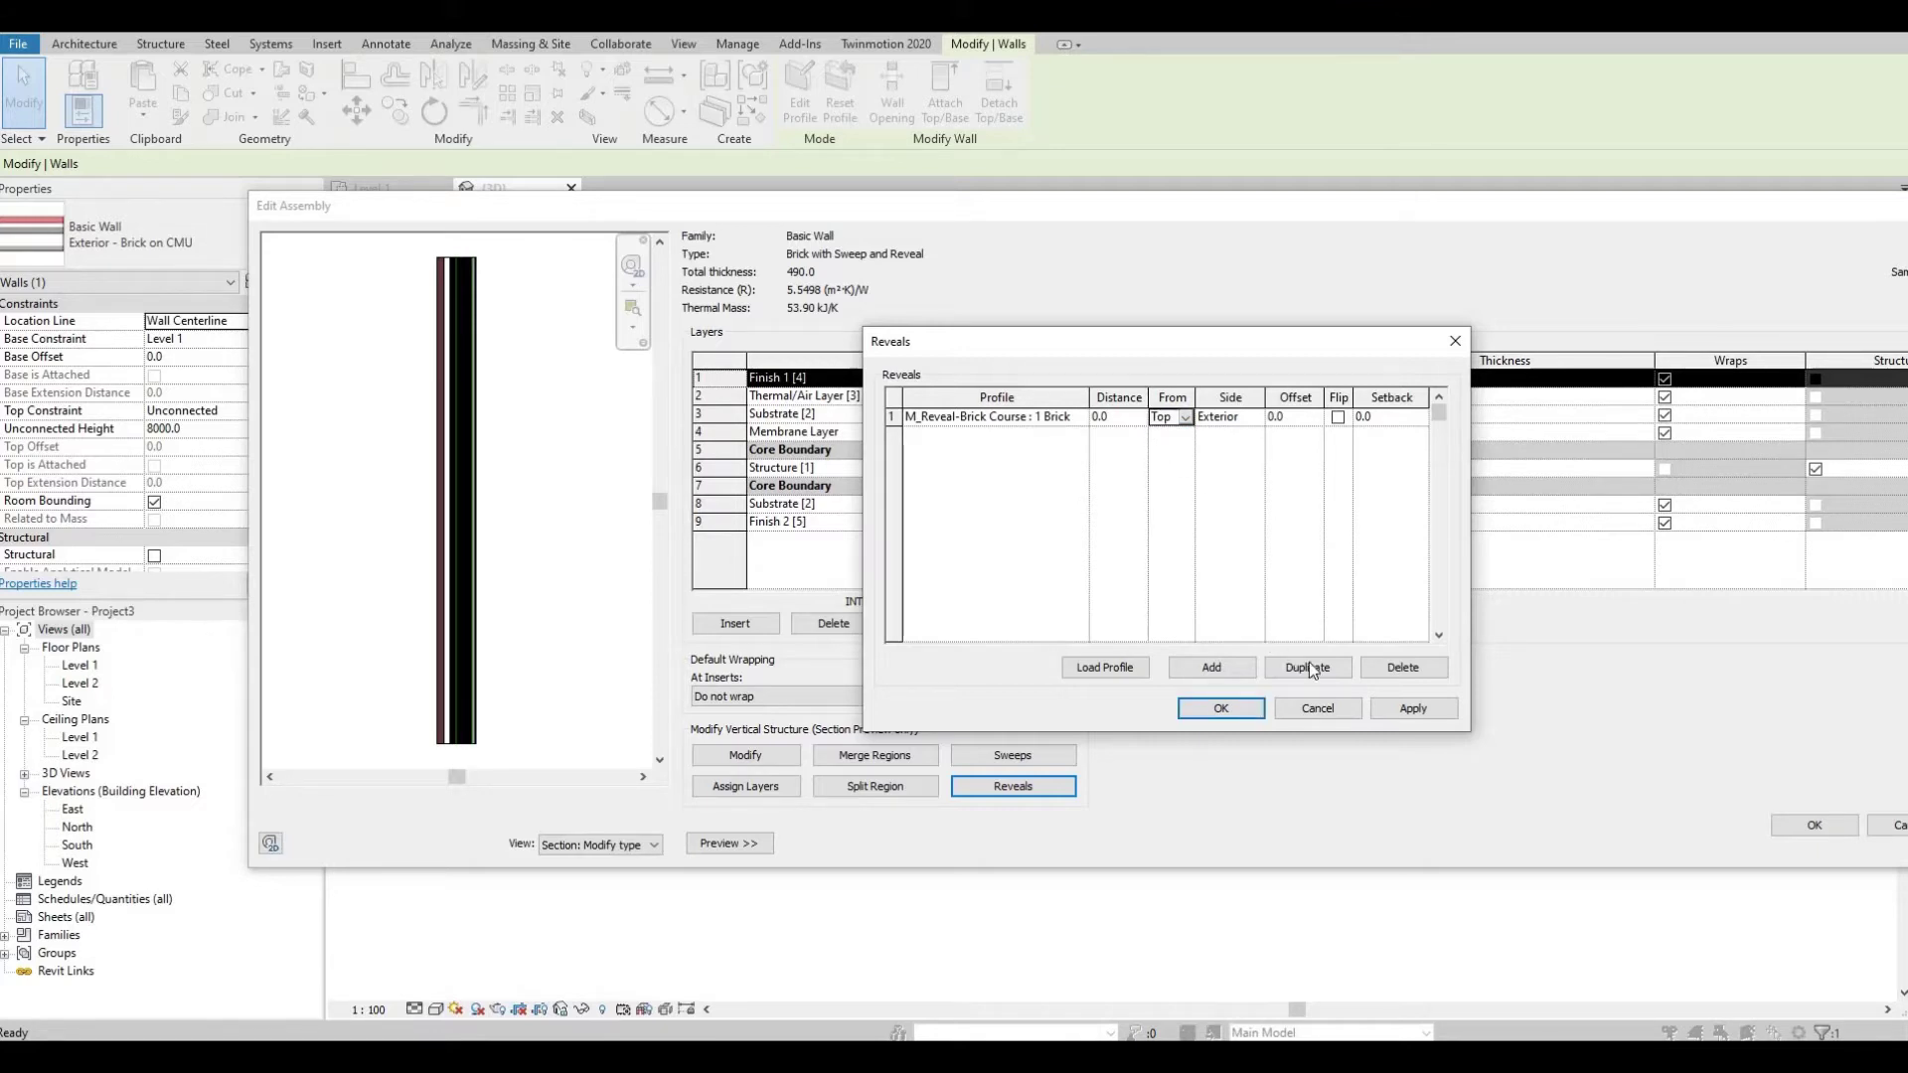
click(1413, 709)
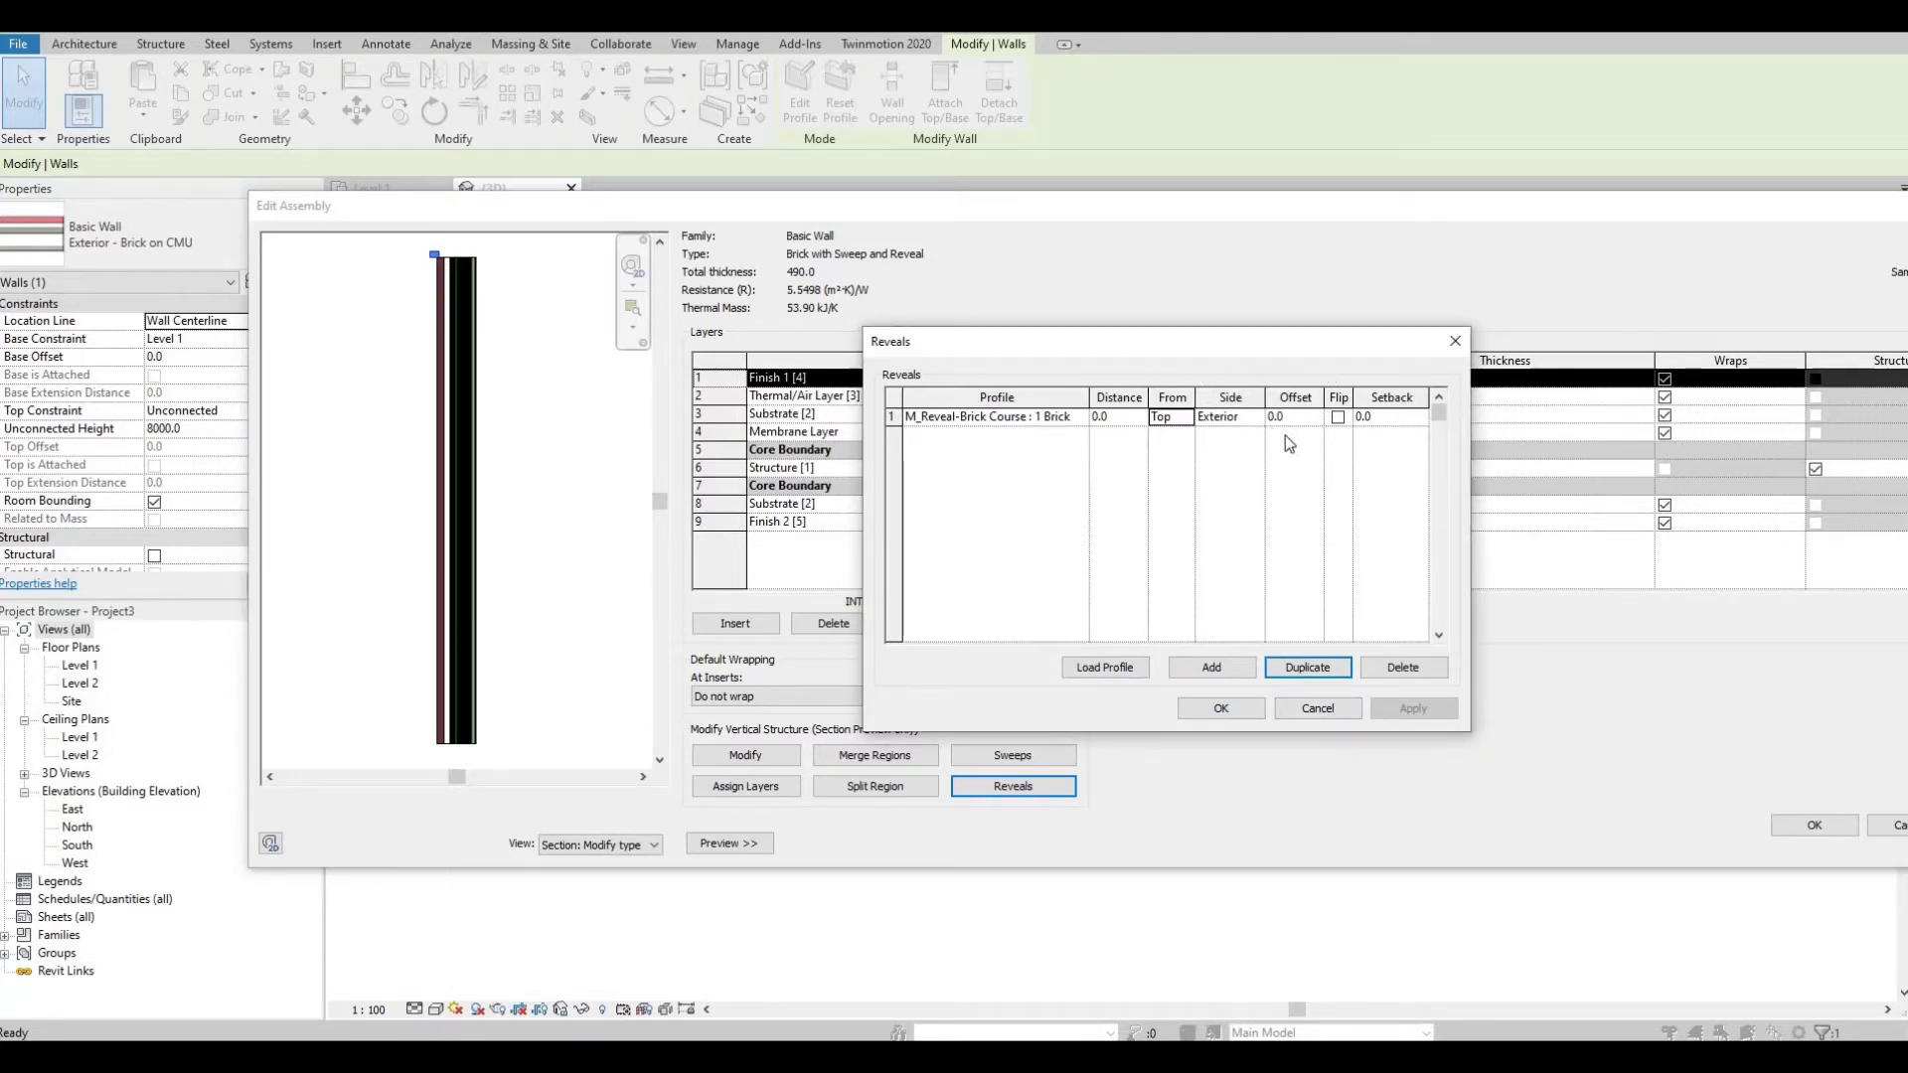
Step: Set the reveal distance to -1000 and offset to 100, and apply
click(1131, 415)
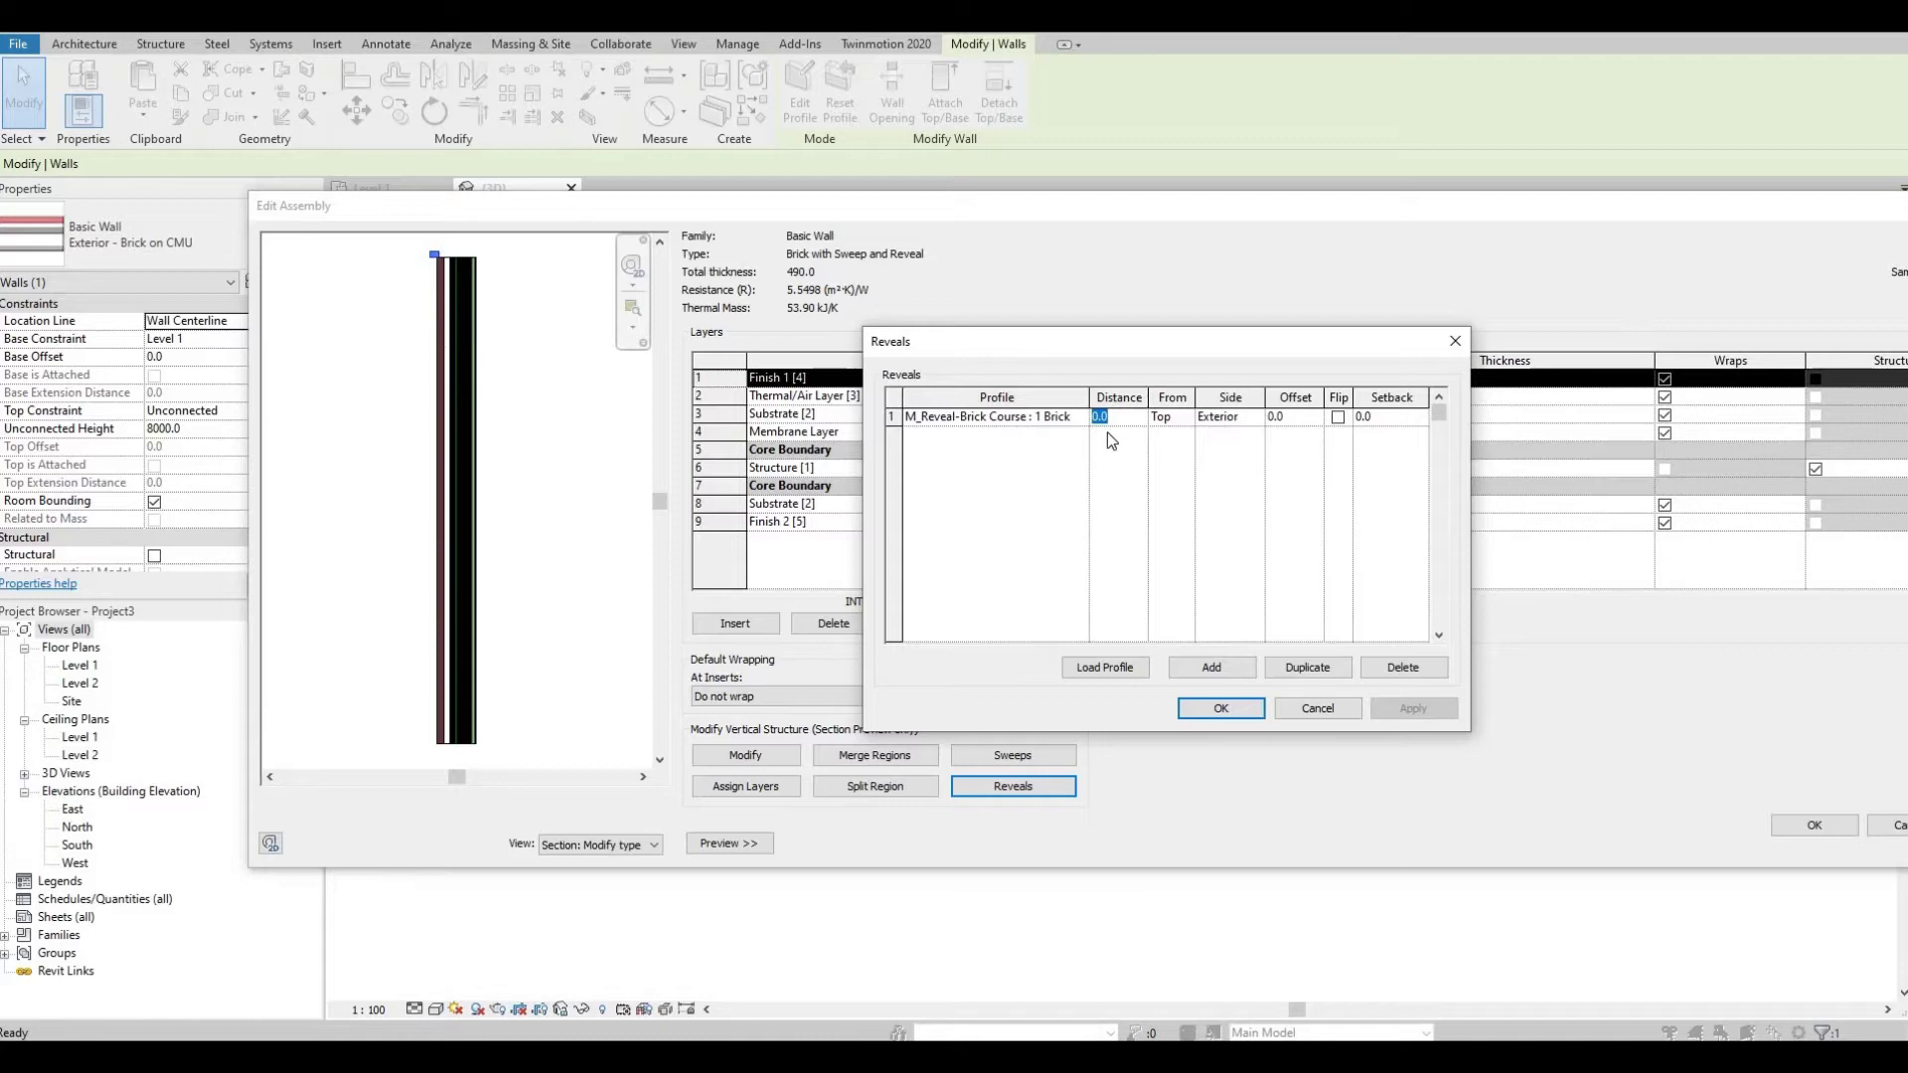
text(-1000)
key(Tab)
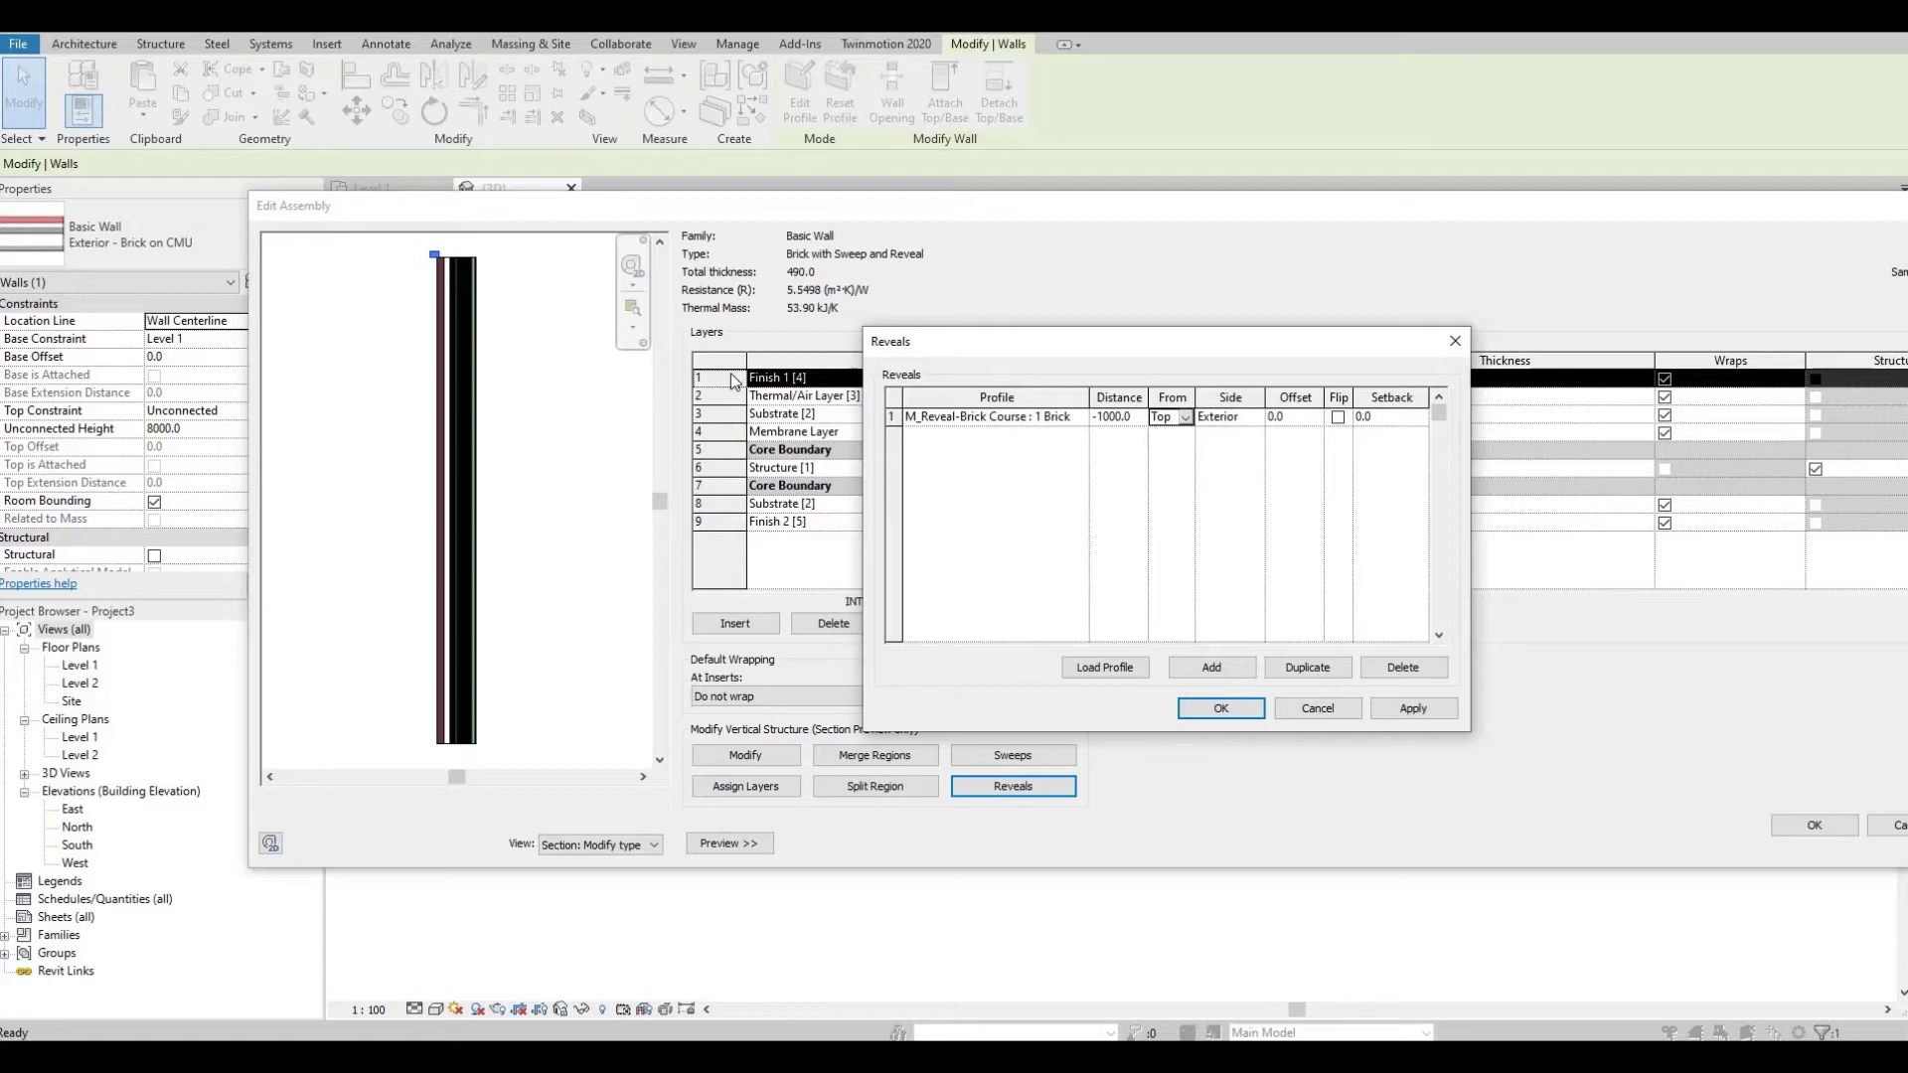
click(1296, 419)
text(100)
click(1409, 709)
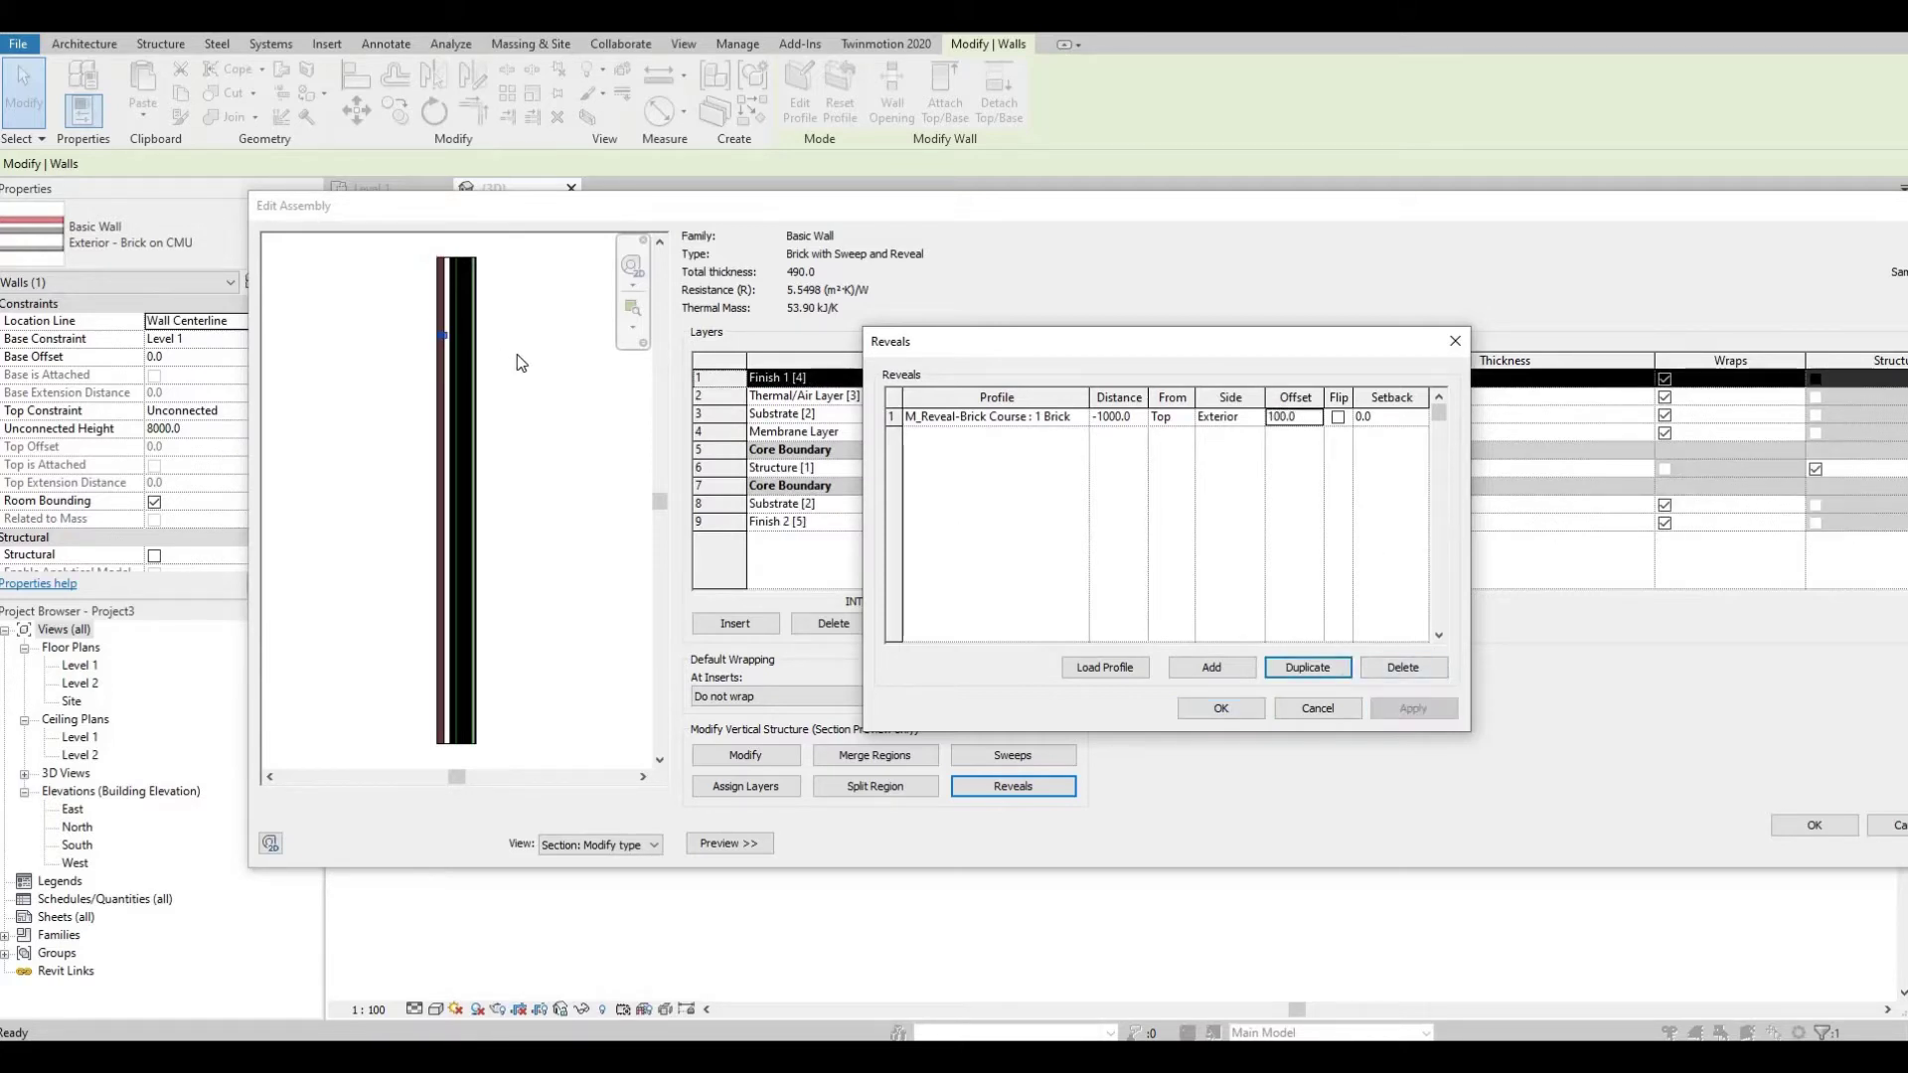
Step: Change the reveal's offset from 100 to 50 and apply it
click(1220, 708)
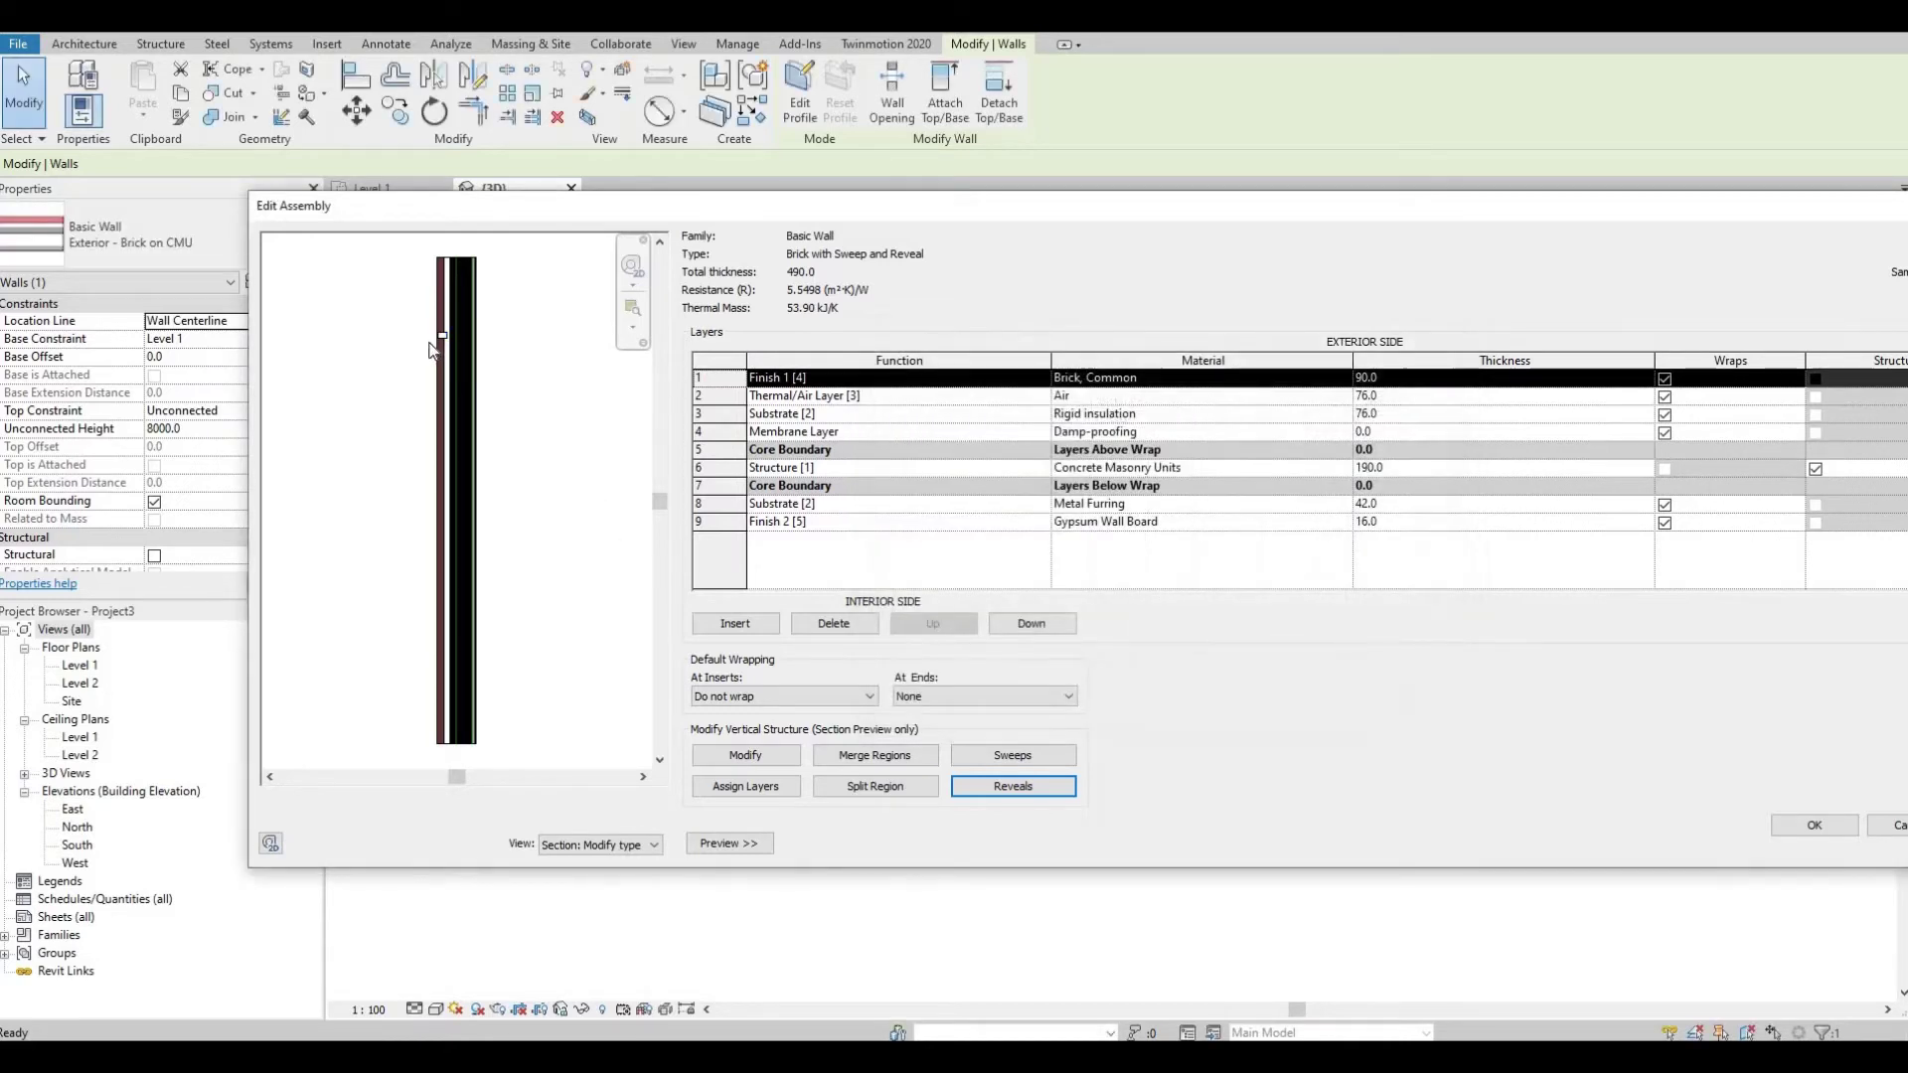
scroll(437, 343, up, 5)
scroll(467, 341, up, 1)
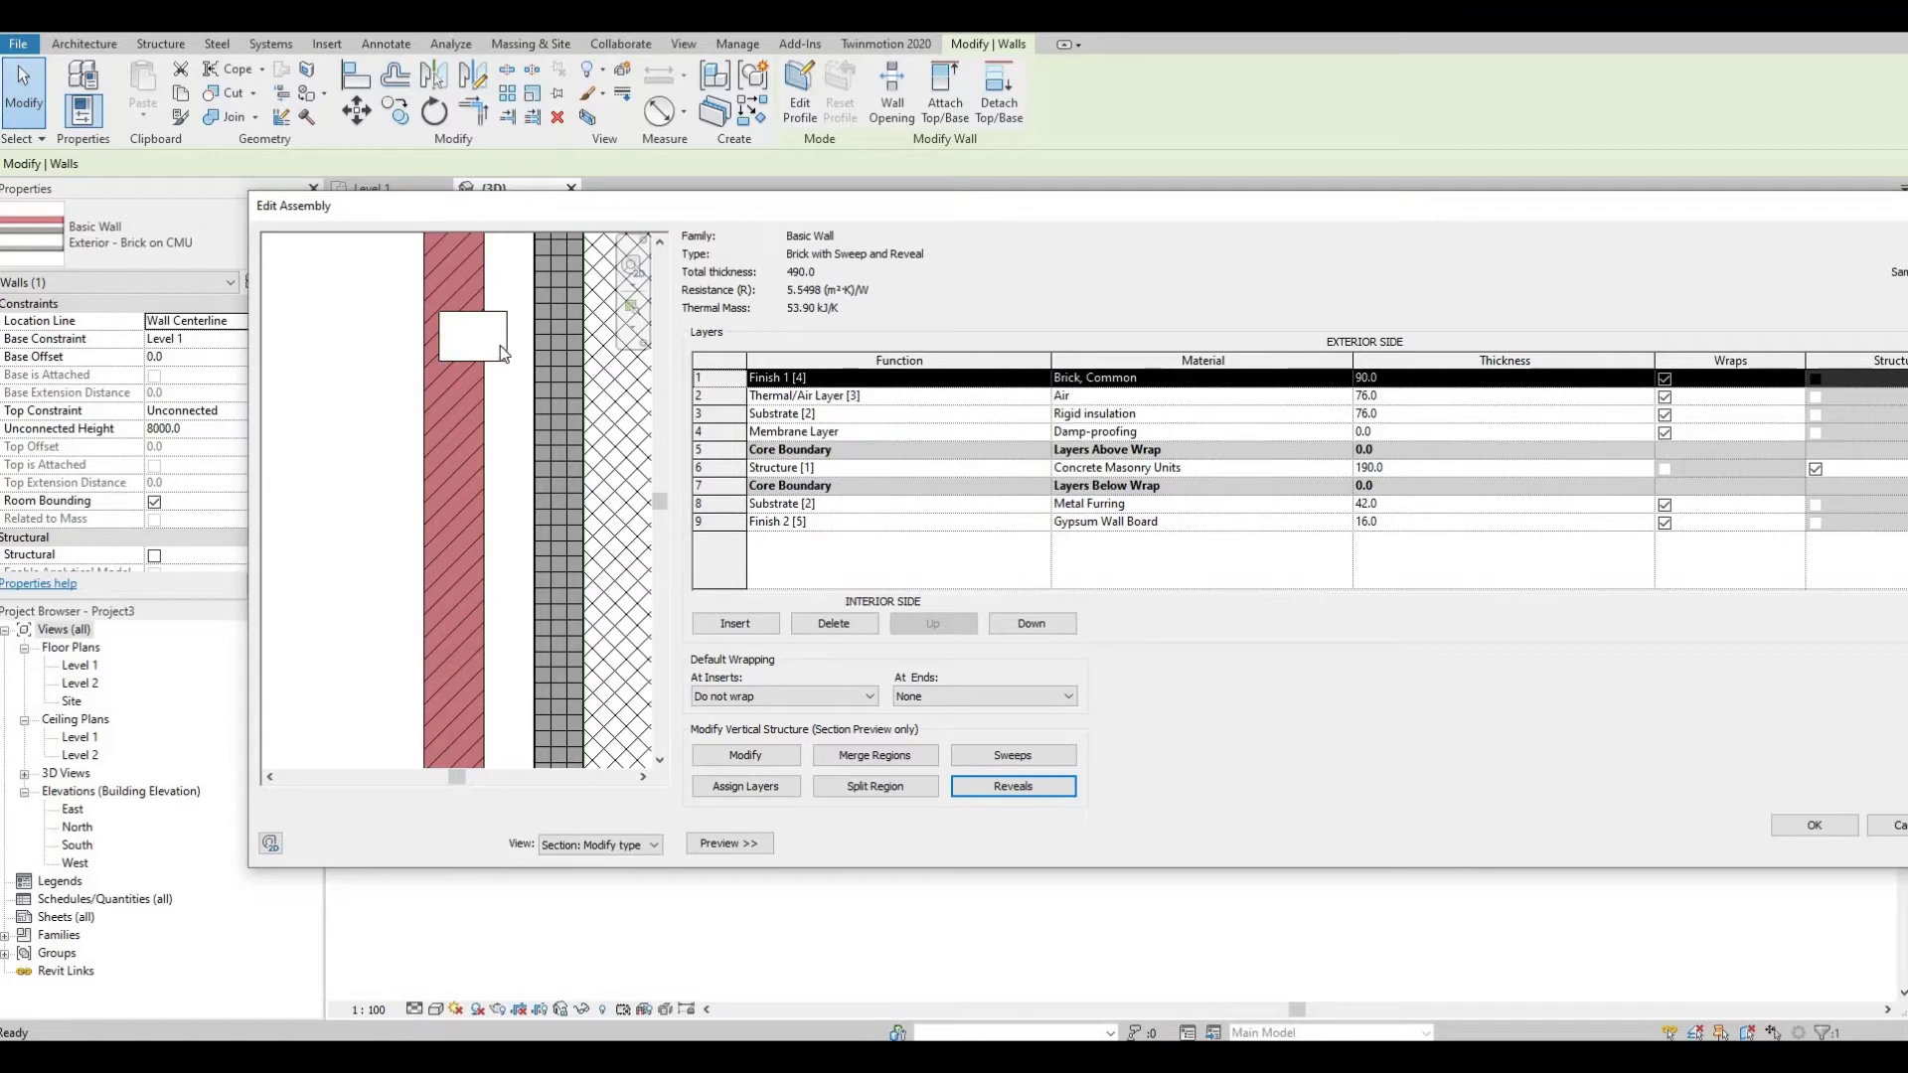
click(1011, 786)
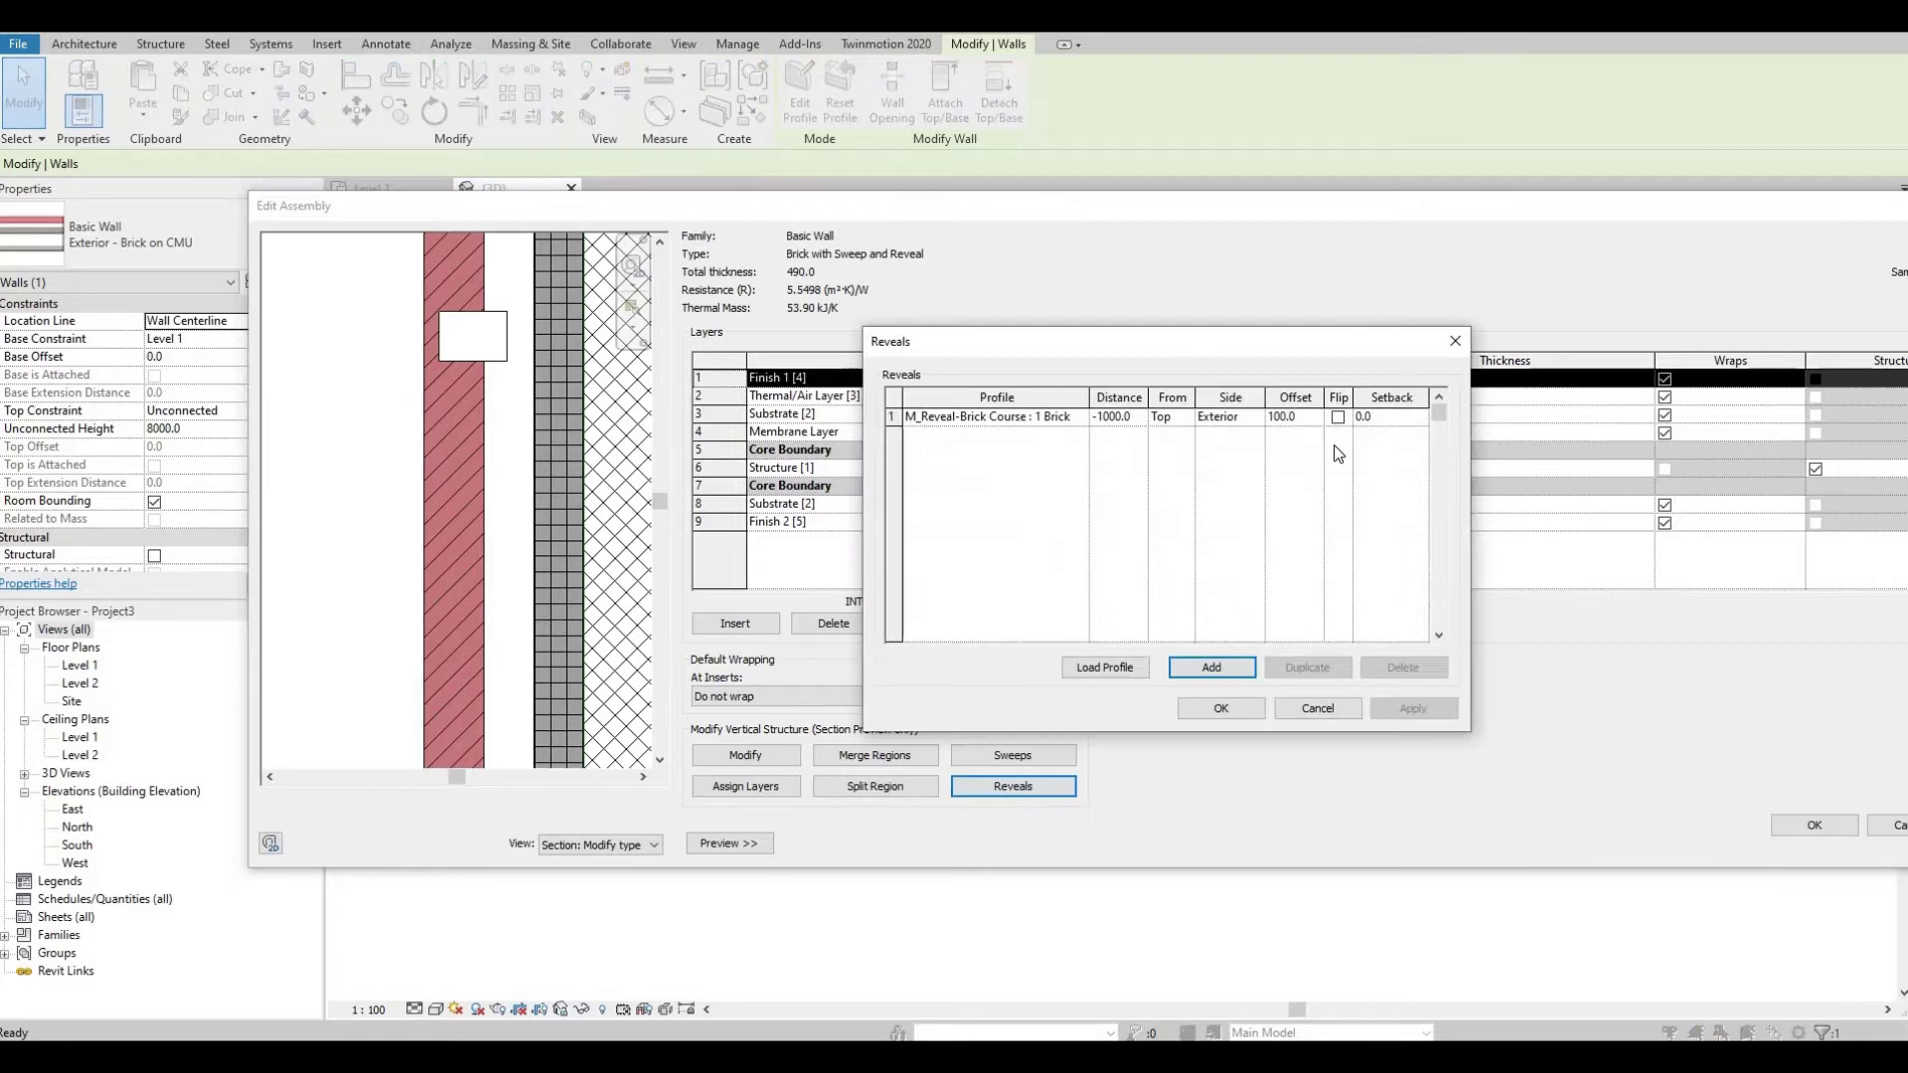
click(1309, 419)
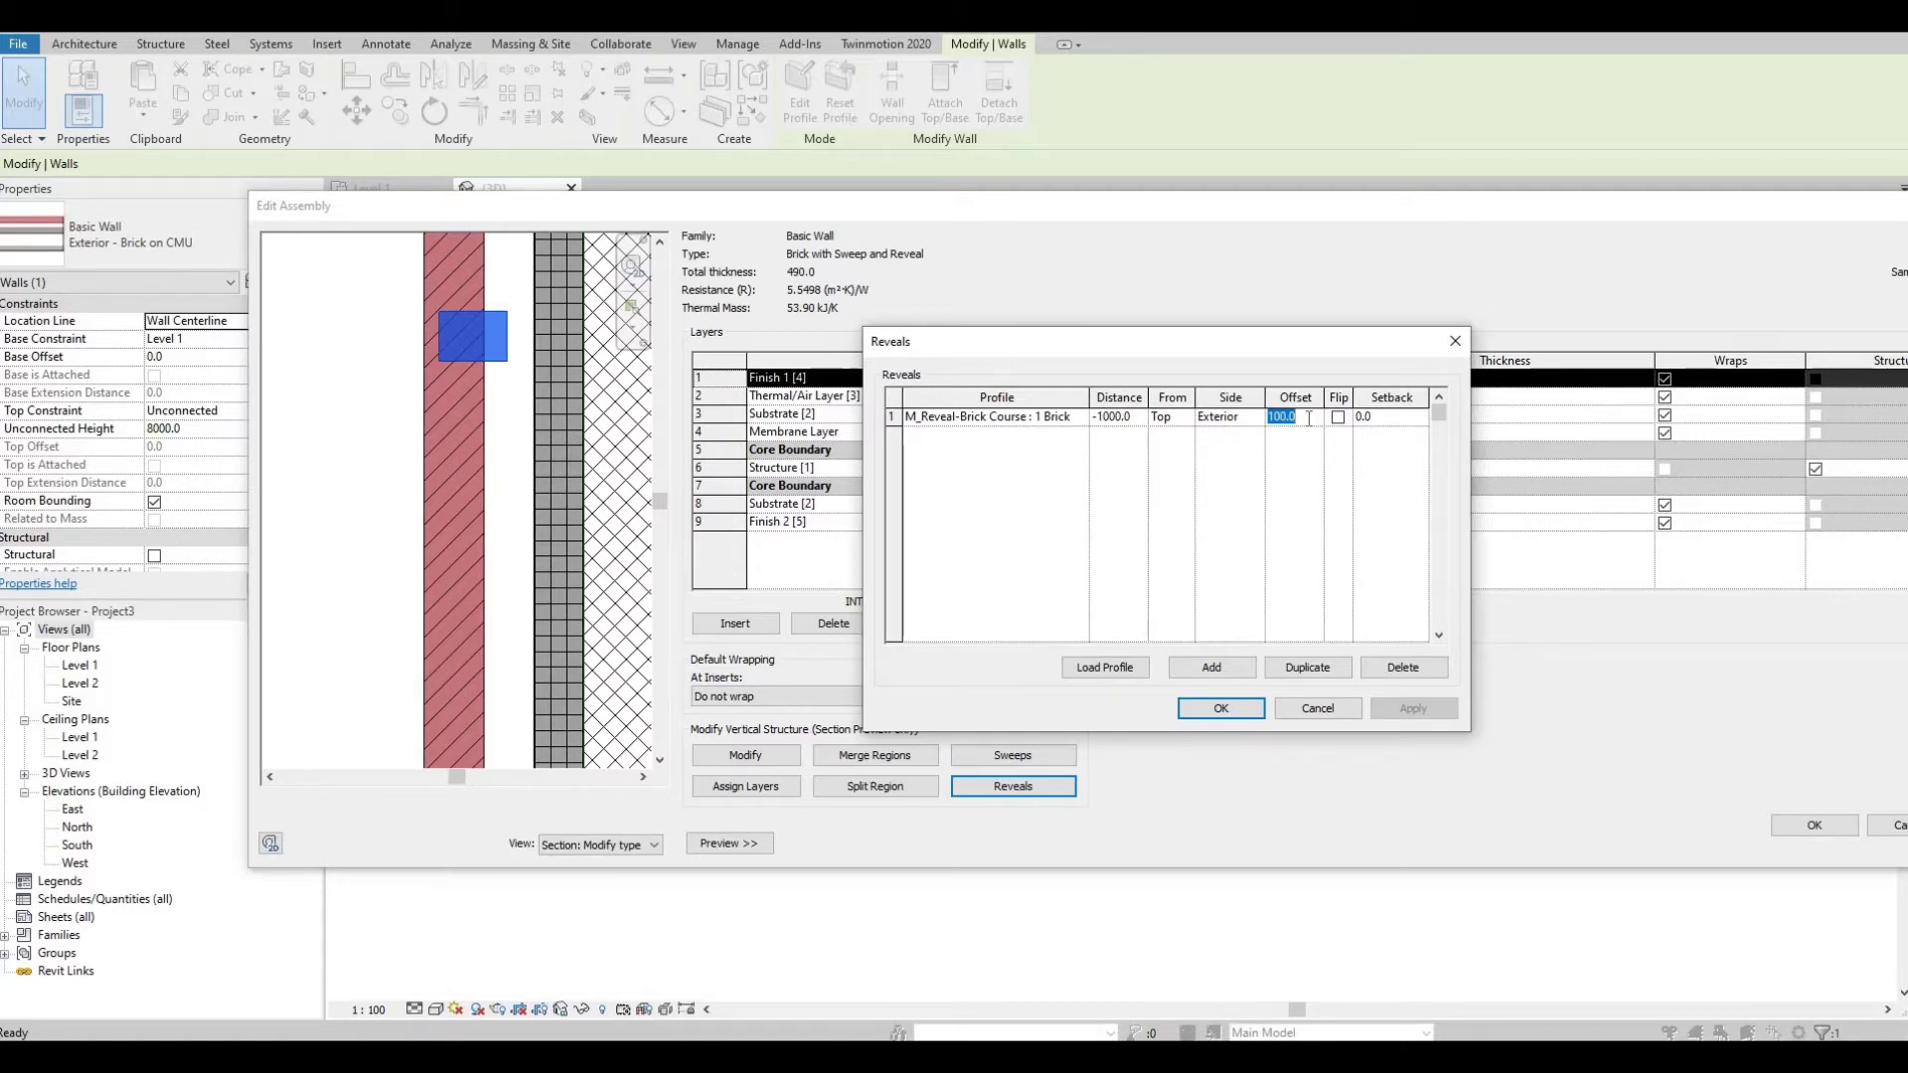
text(50)
click(1407, 709)
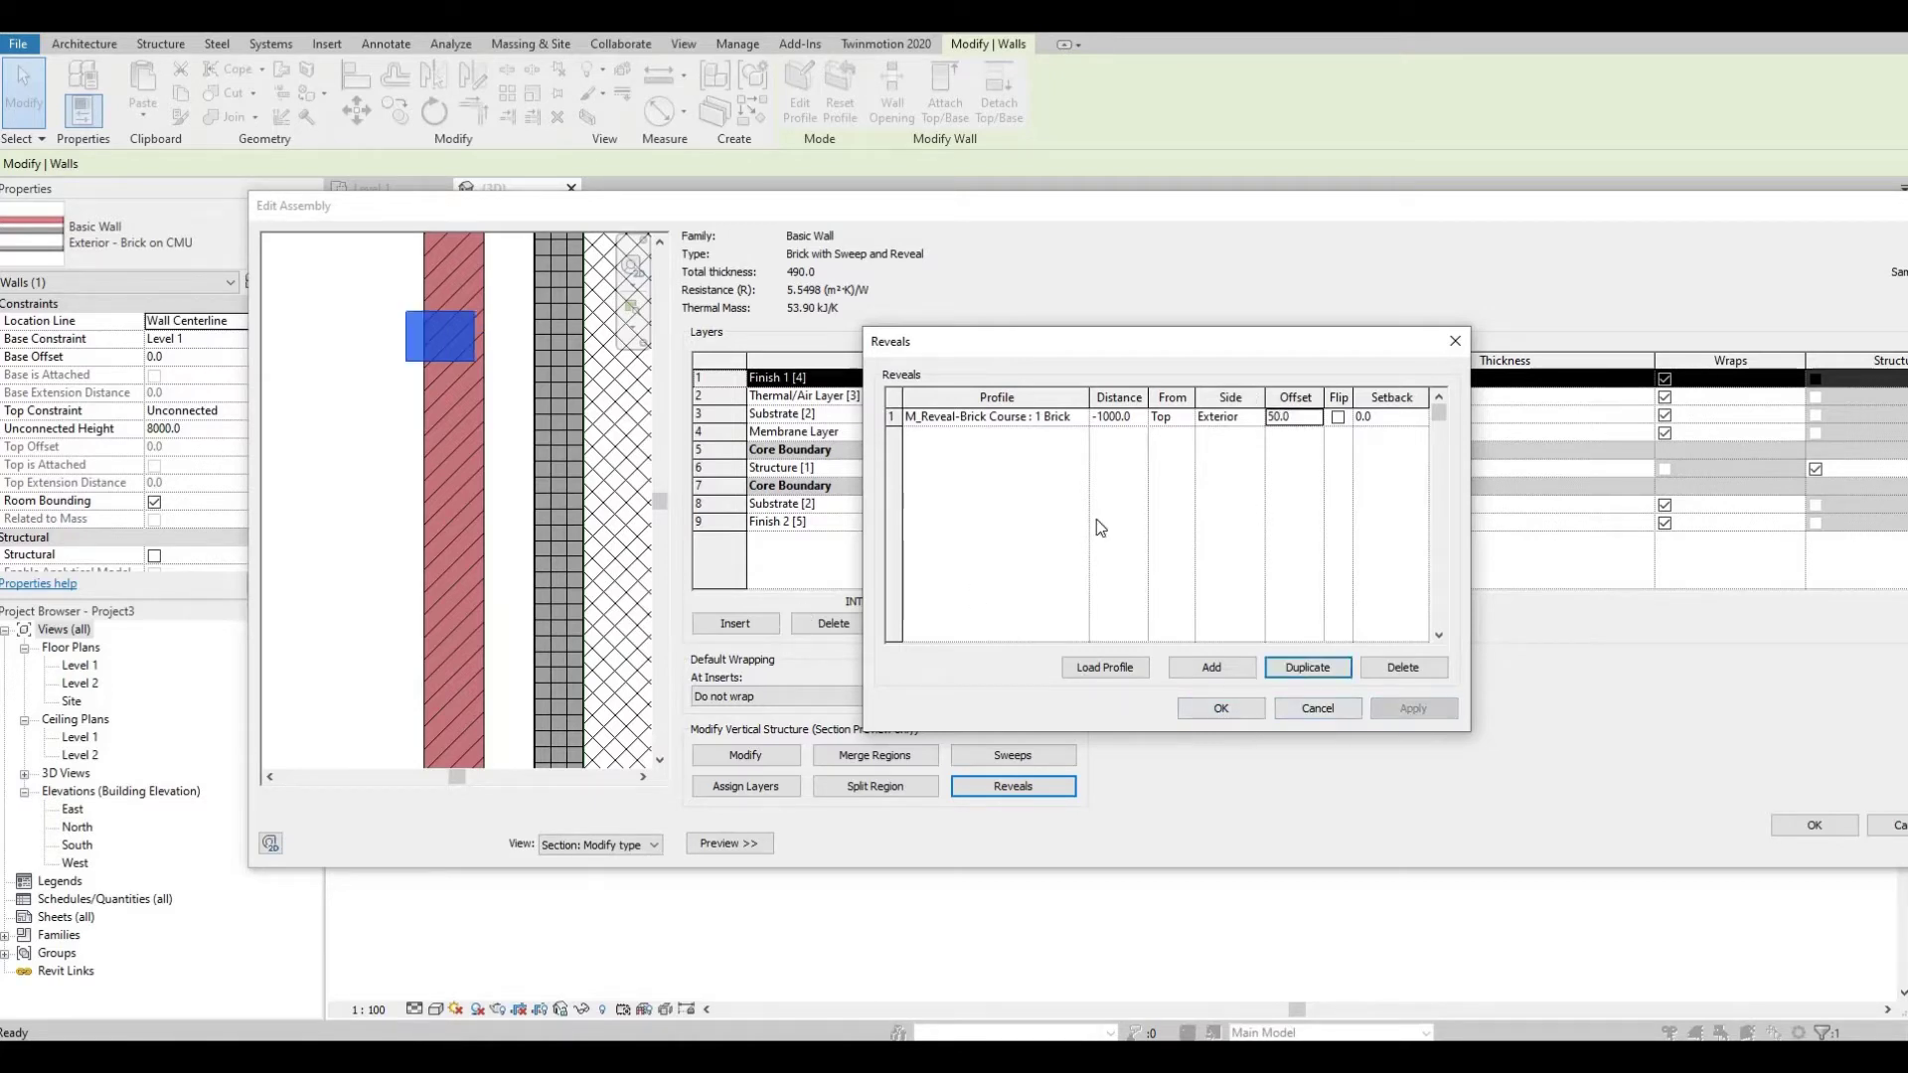
Step: Check the reveal notch in the section preview, revisit the reveal's setback, and close Reveals
click(1221, 707)
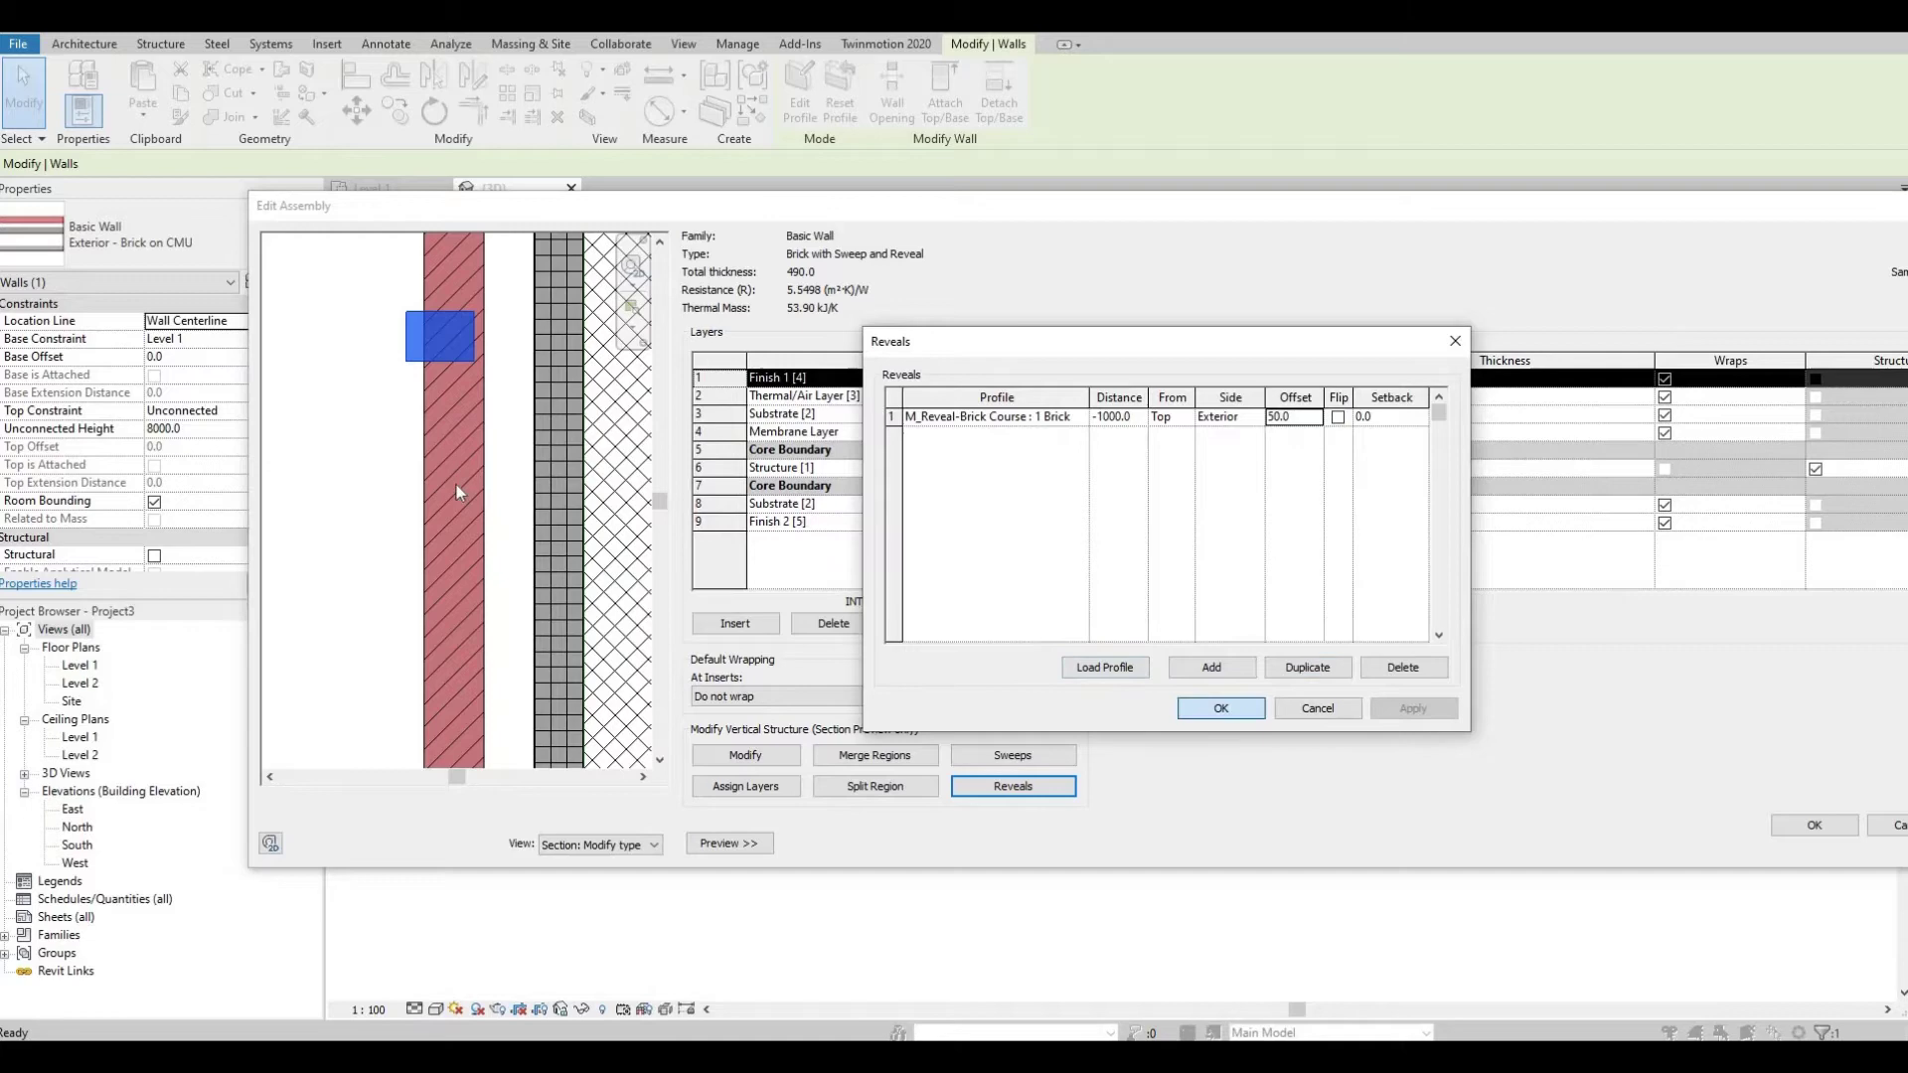
scroll(395, 485, down, 2)
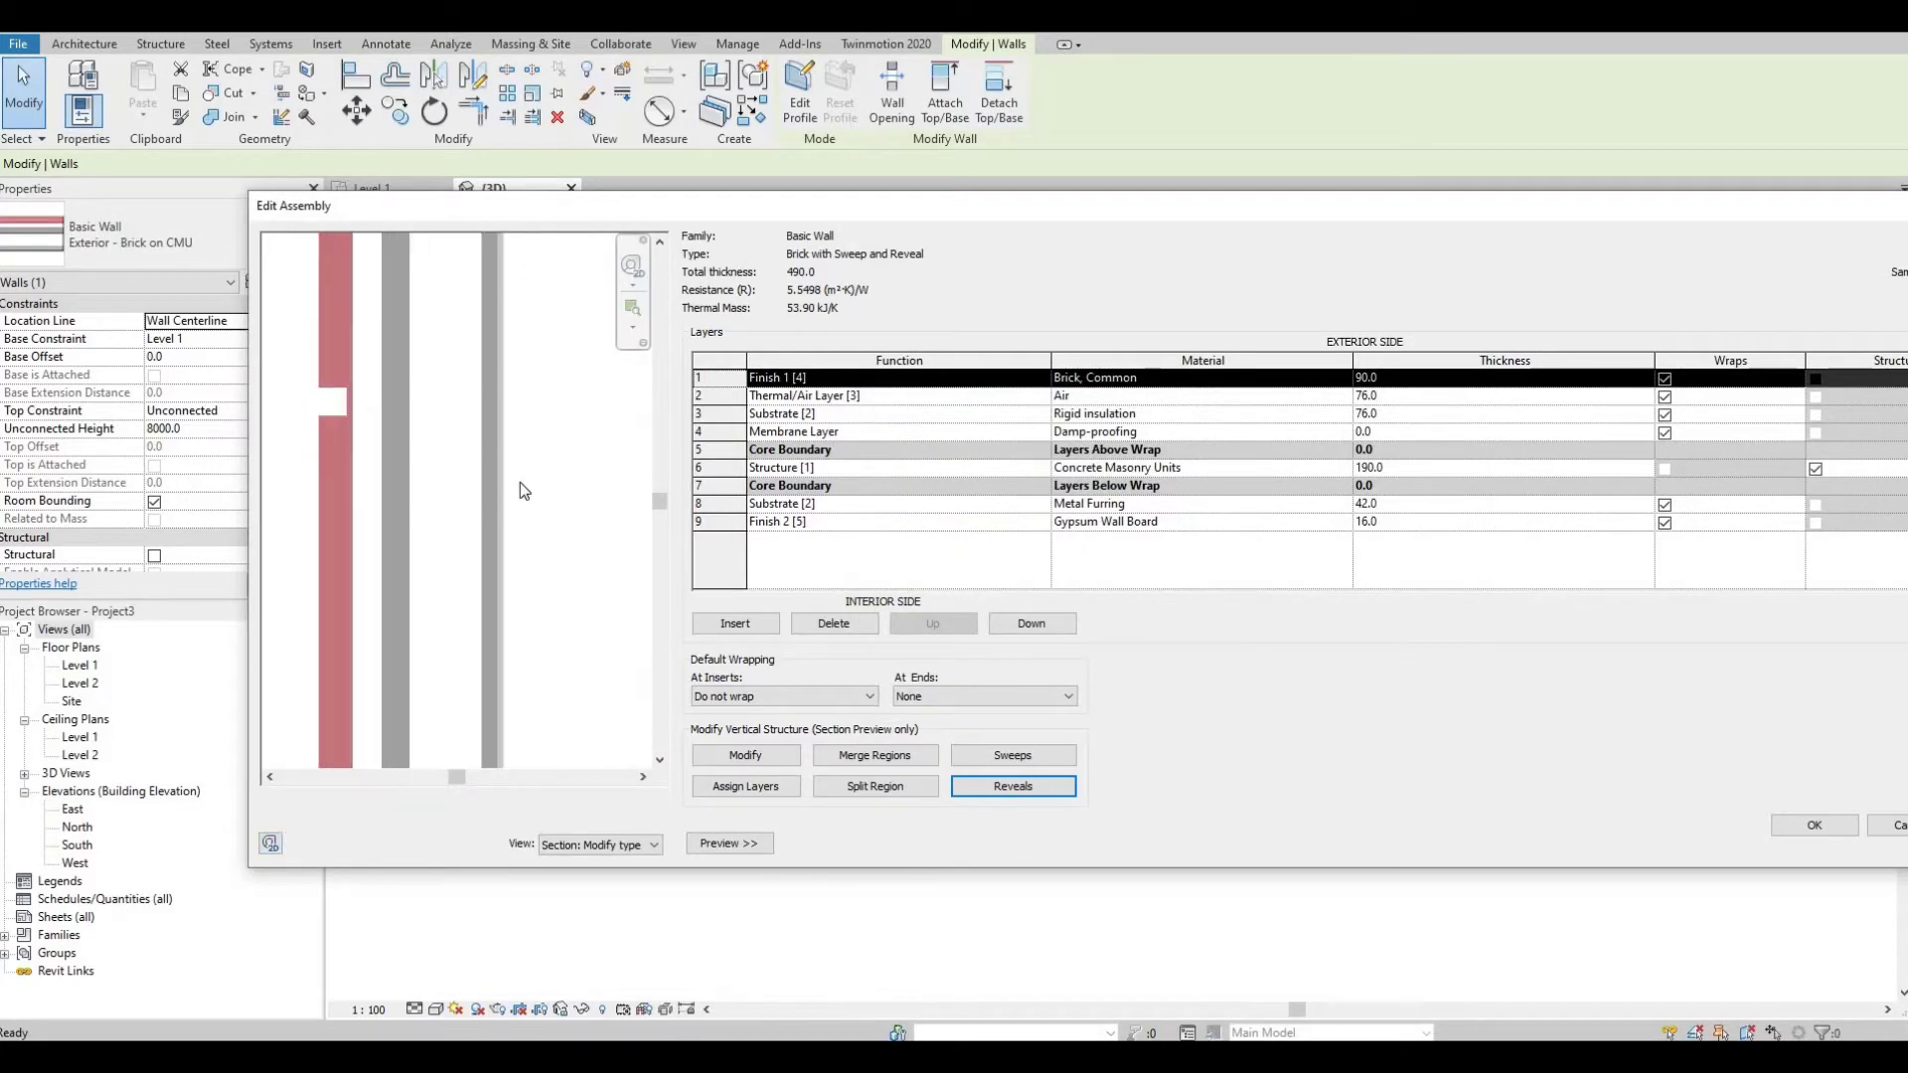
middle_drag(521, 487, 531, 512)
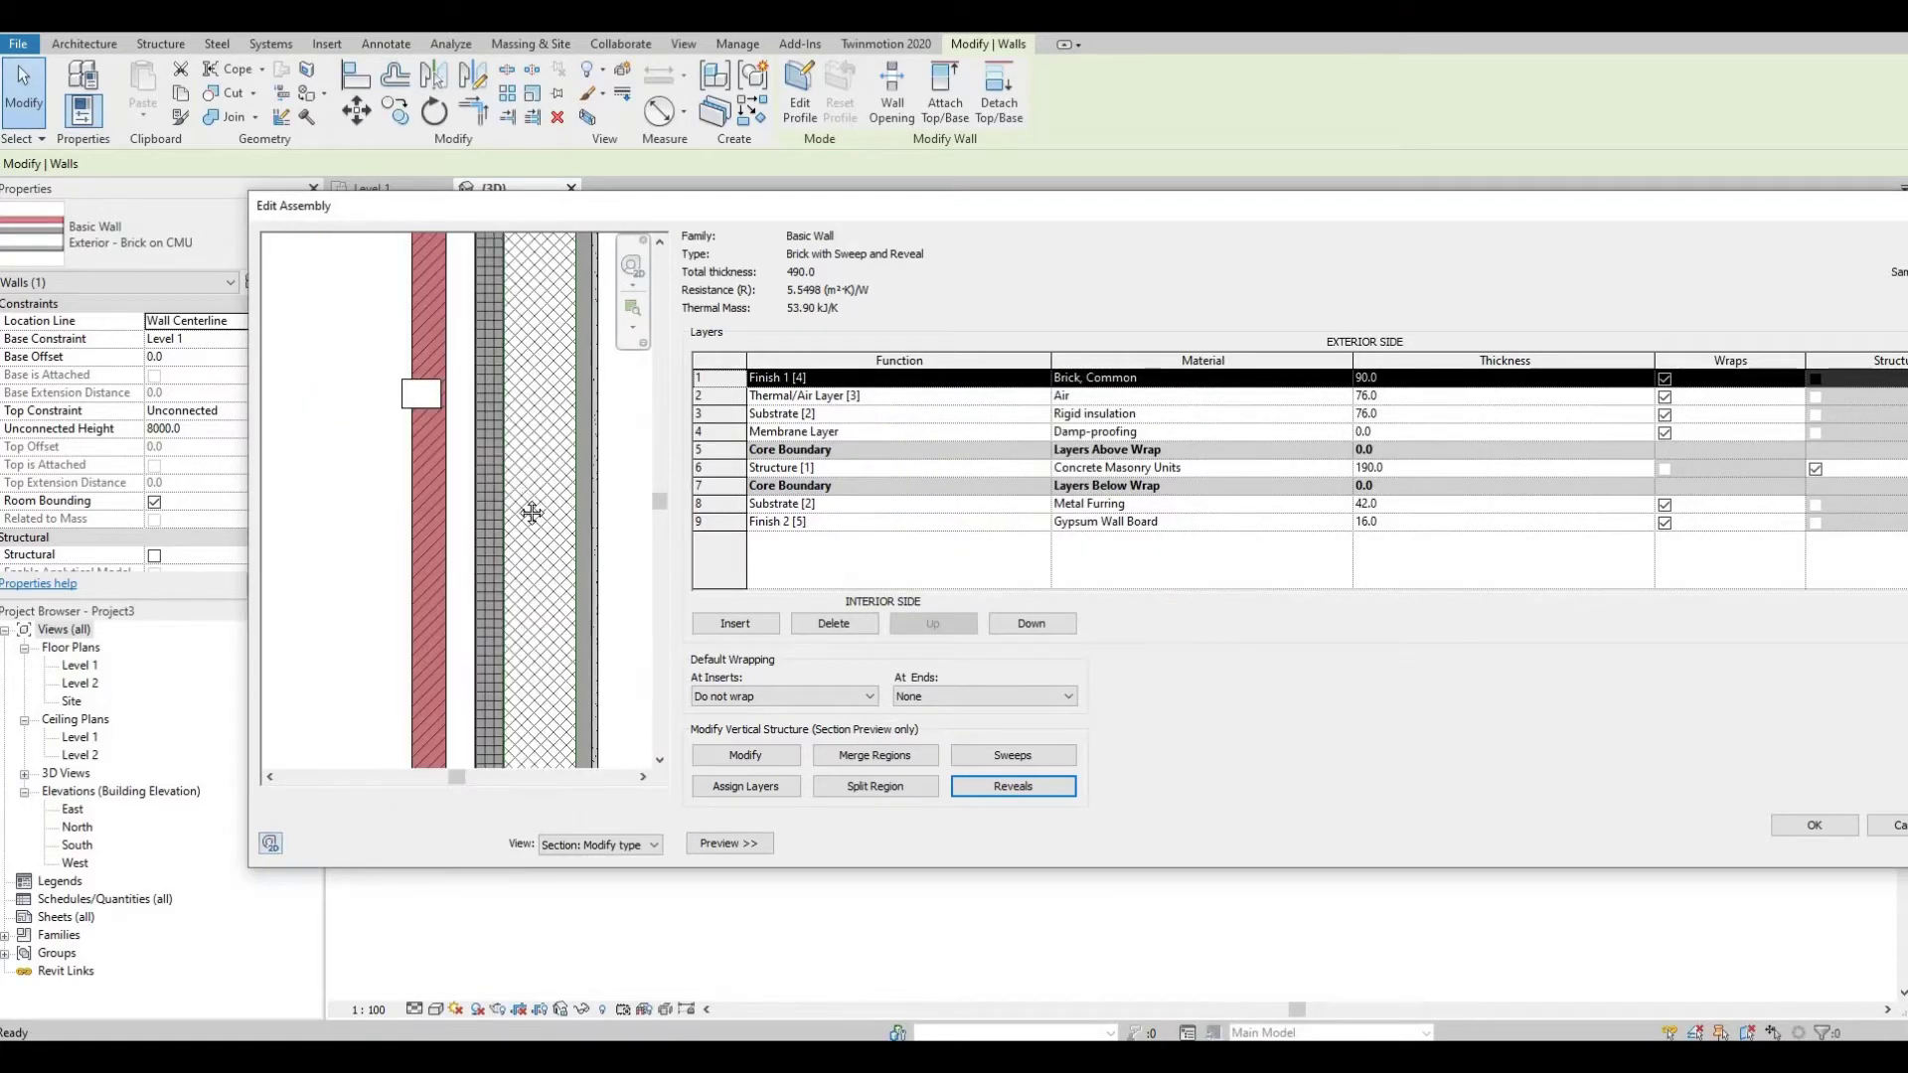
click(1013, 786)
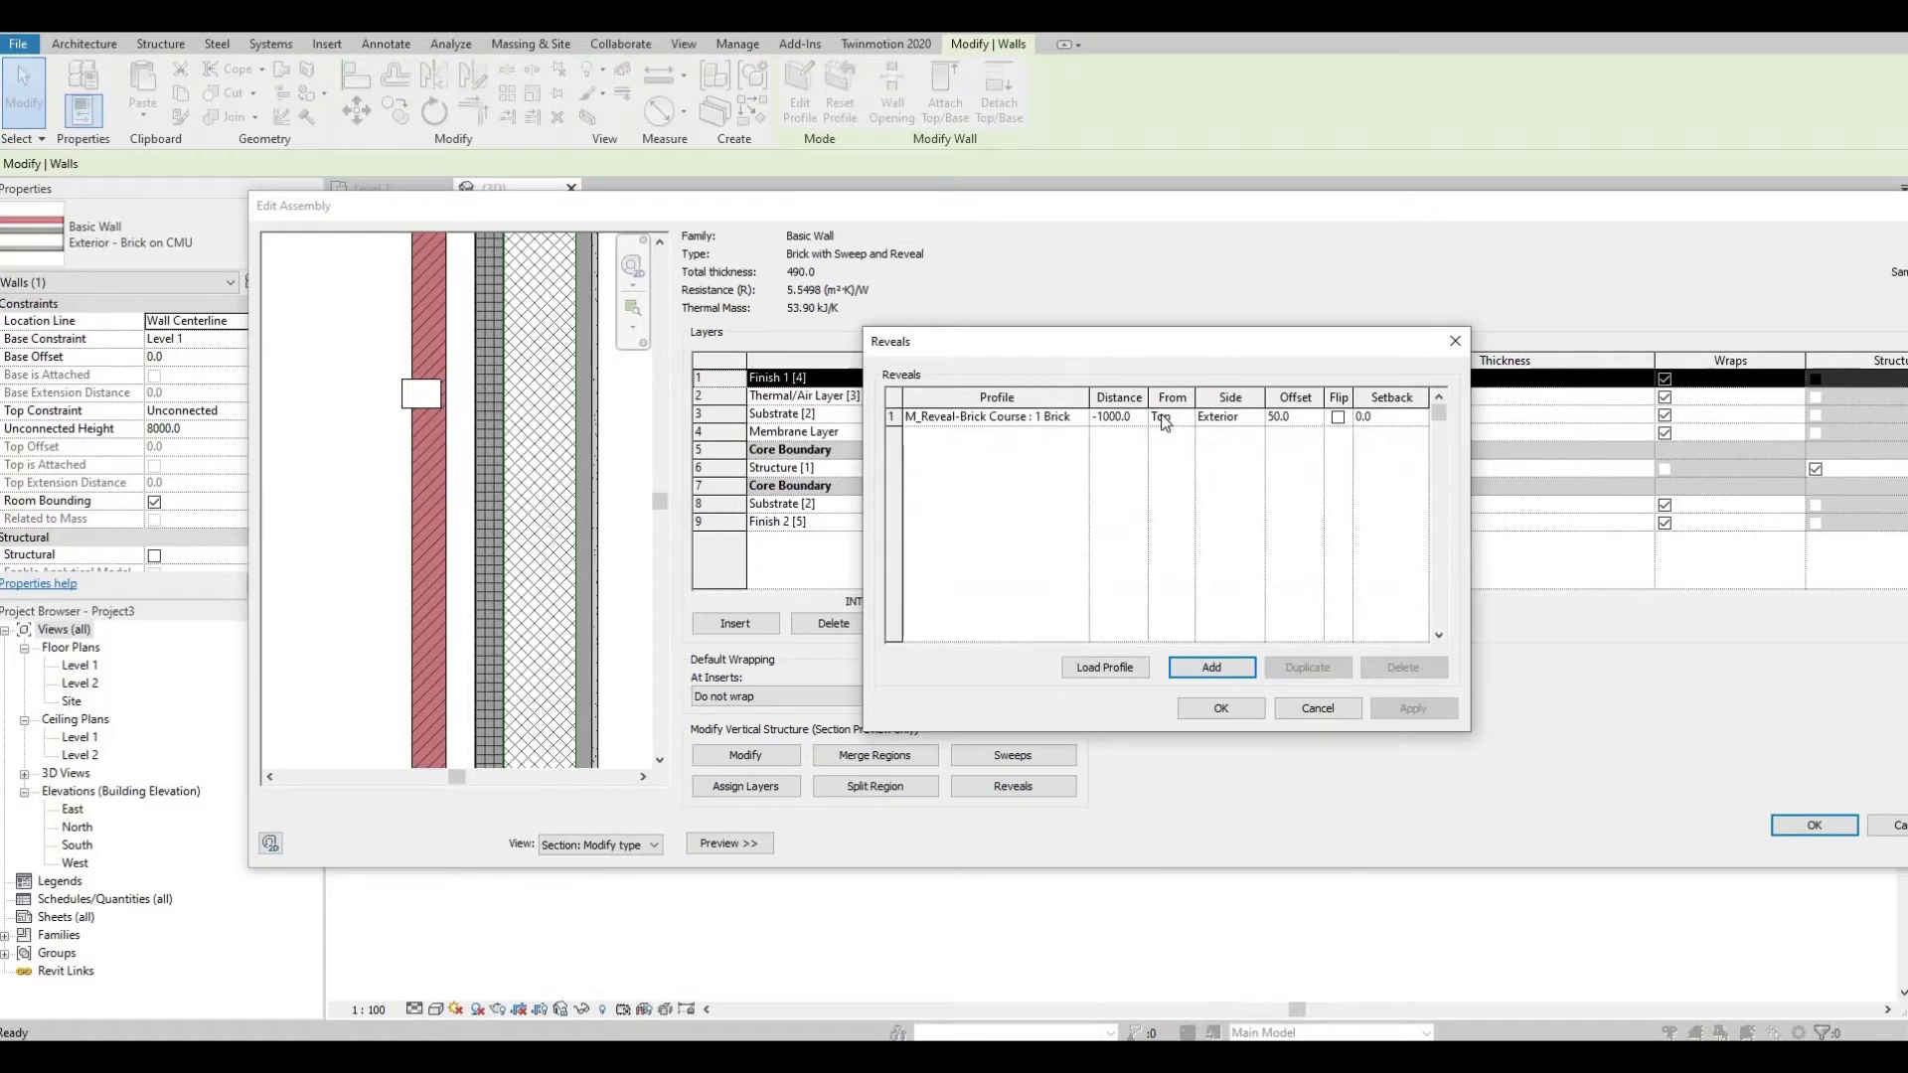
click(1336, 420)
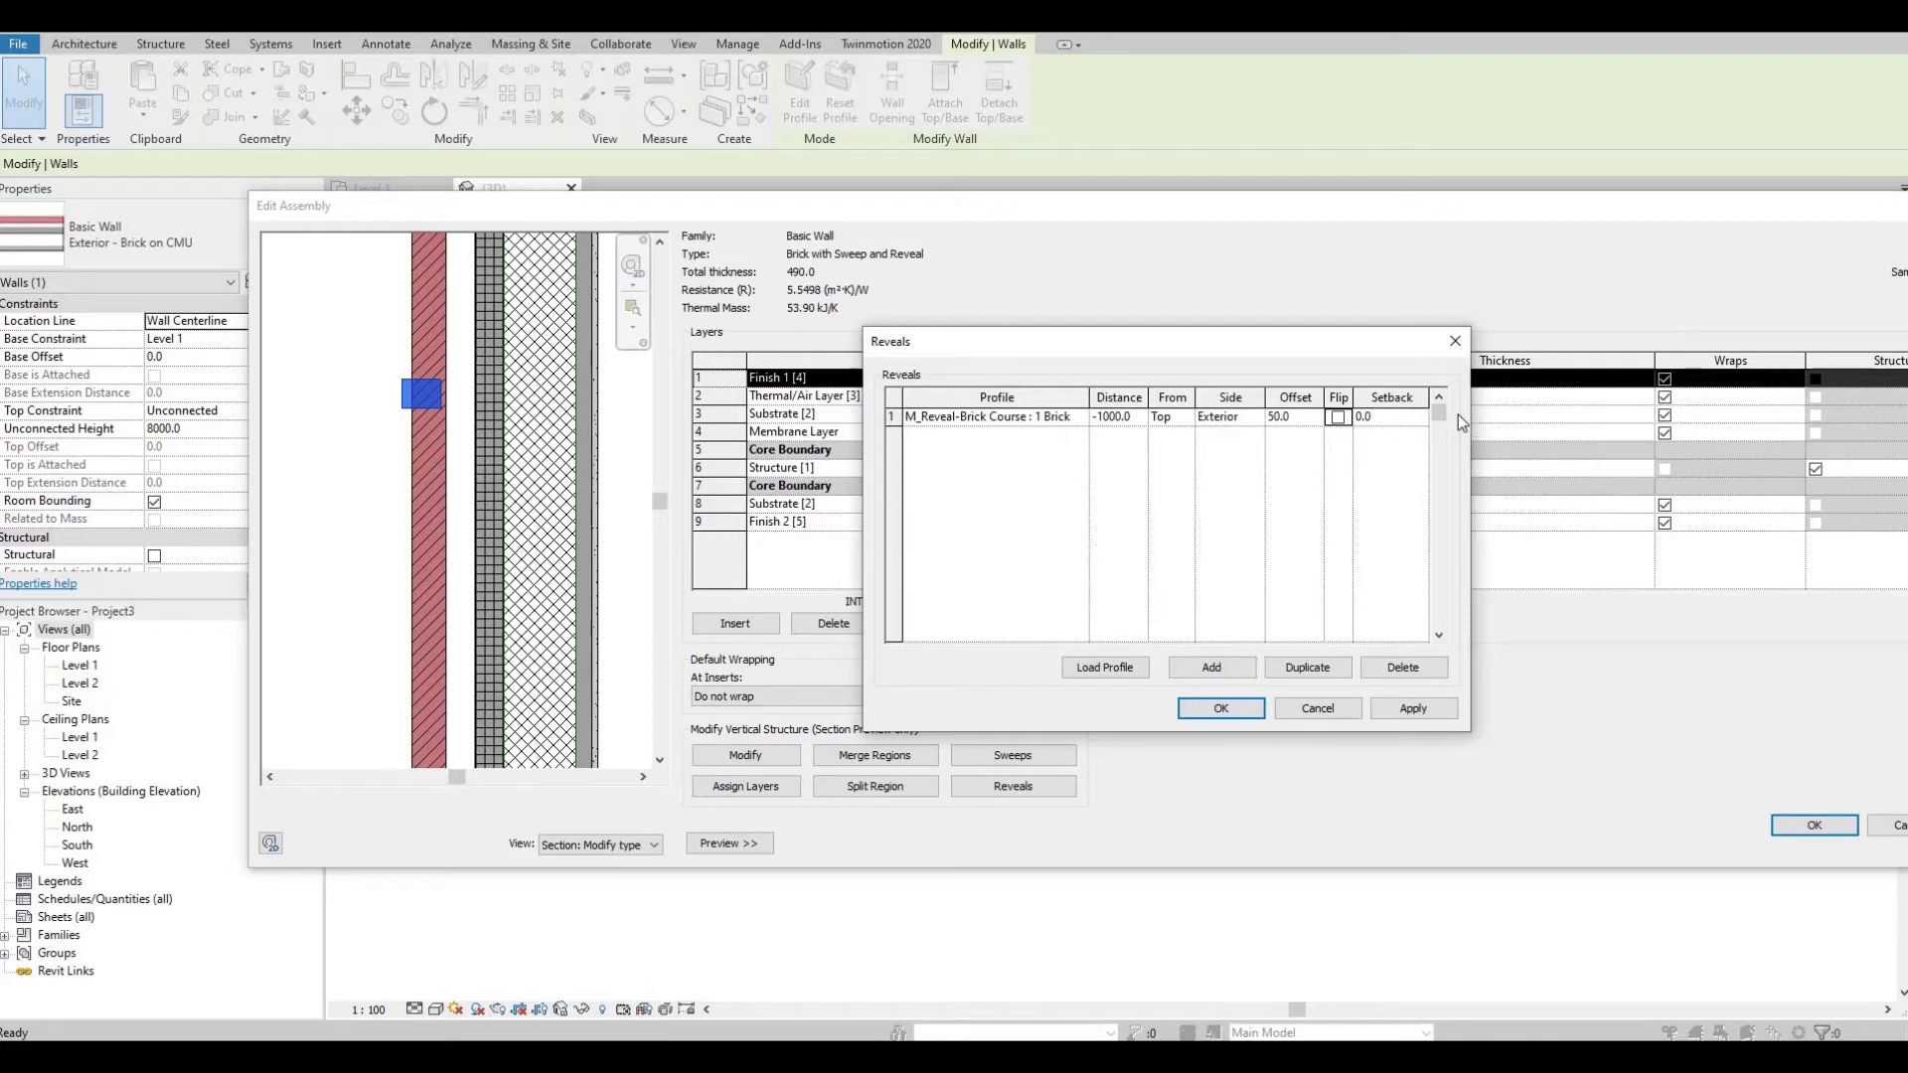
click(1407, 417)
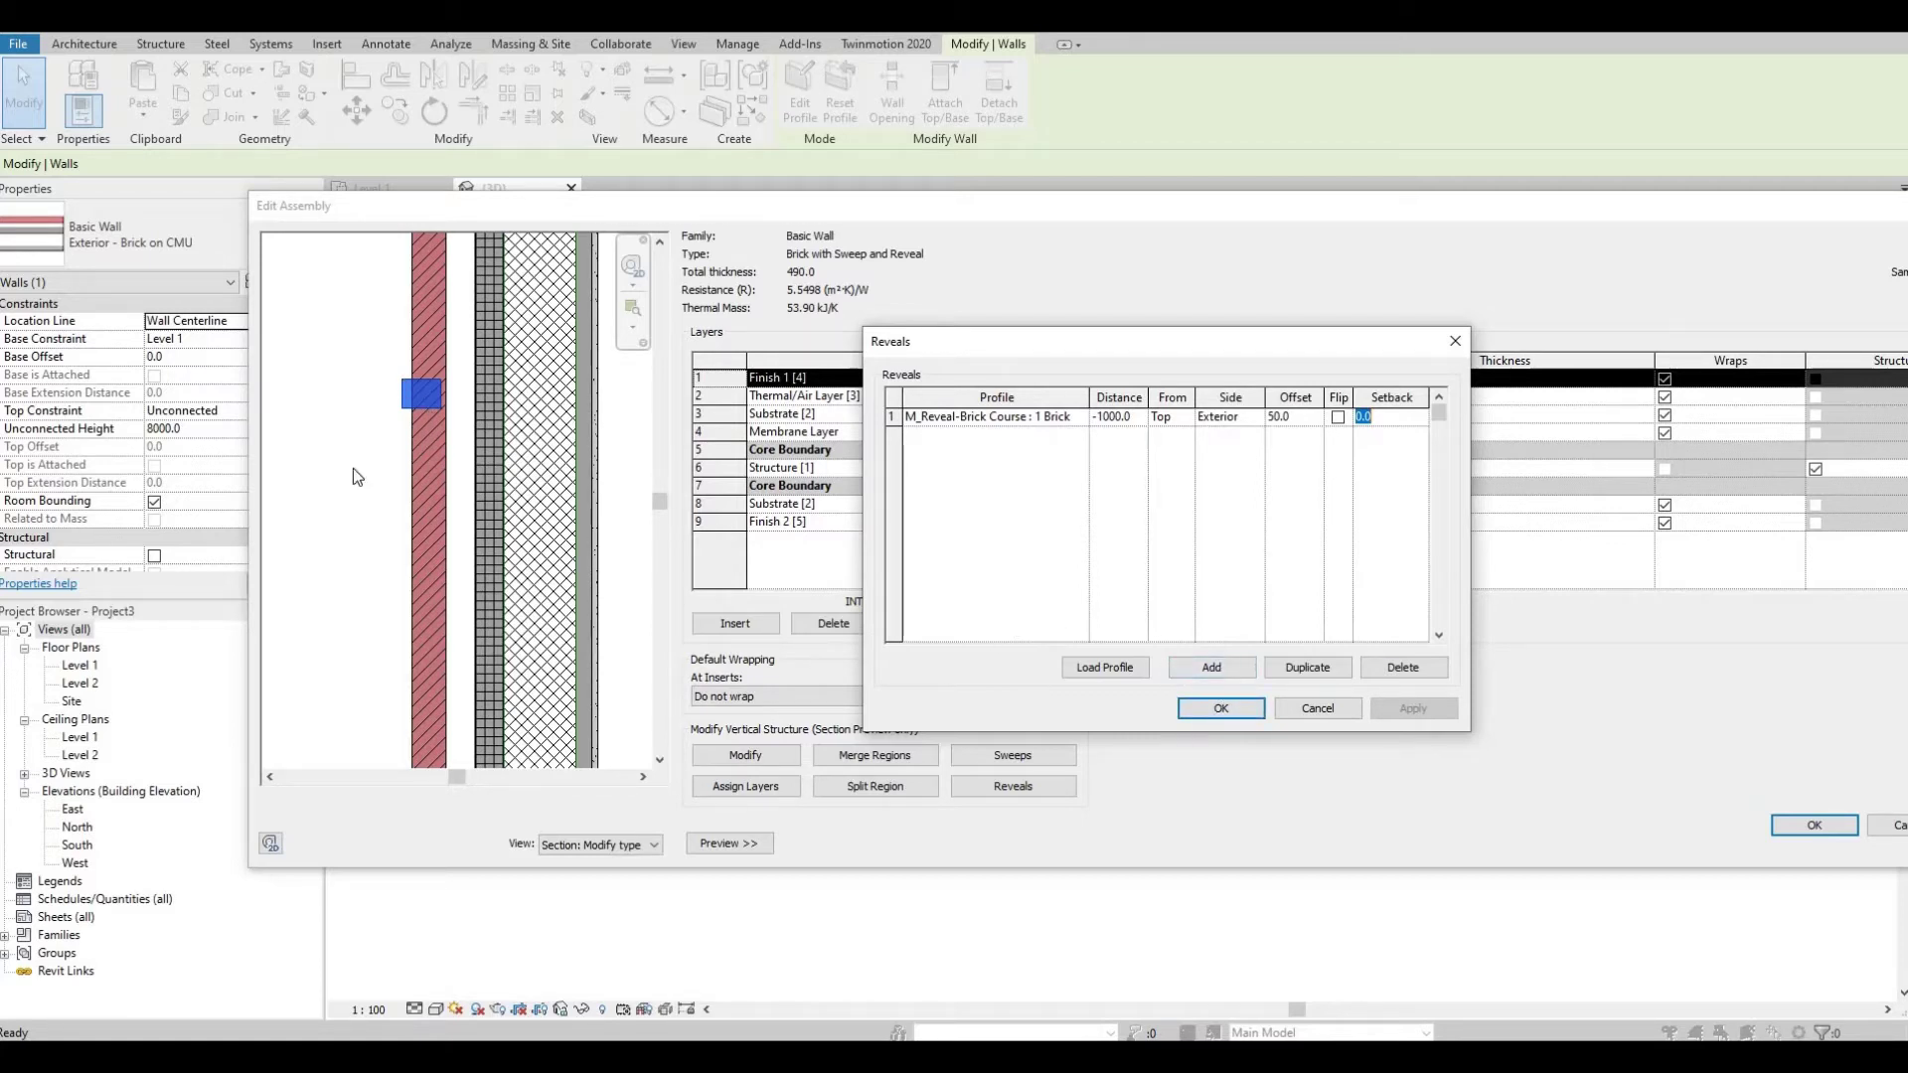
click(1220, 708)
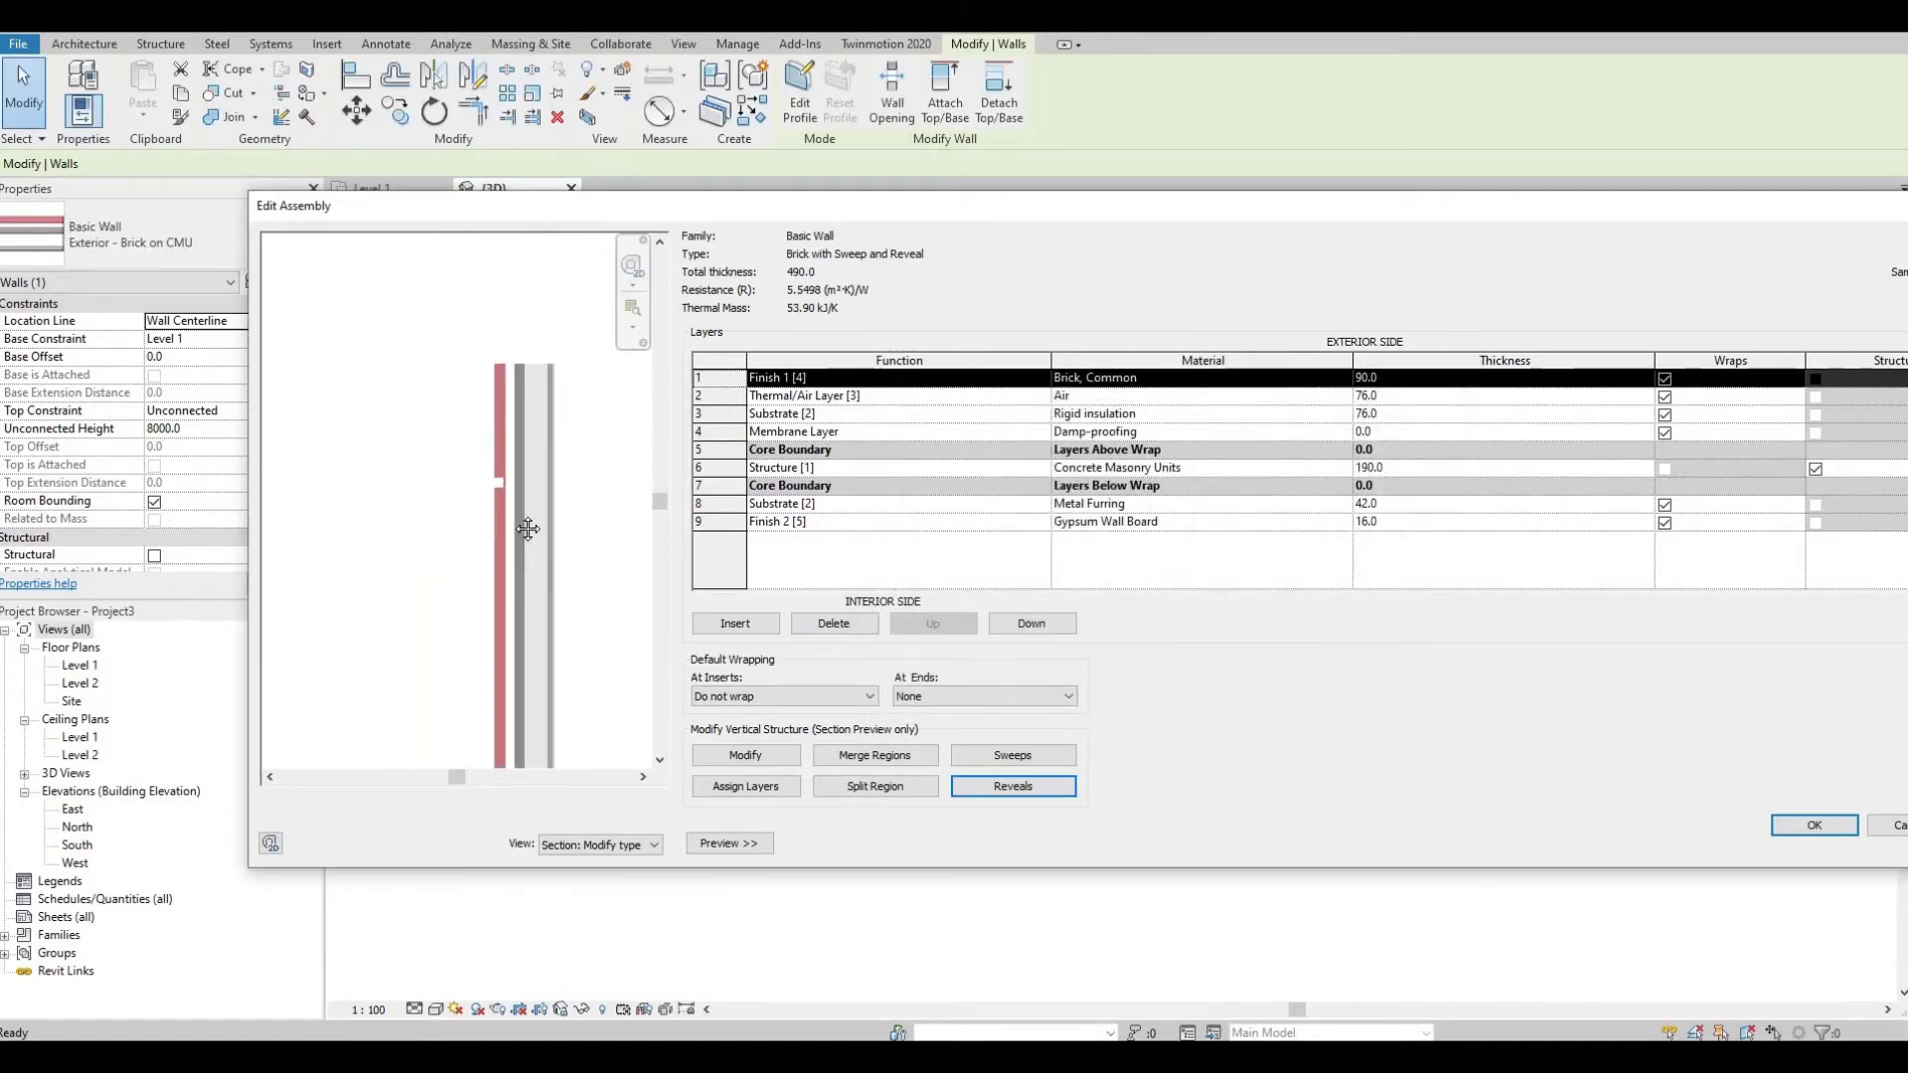
Step: Add a second reveal with the M_Reveal-Brick Course : 2 Bricks profile, measured from Top
click(1013, 787)
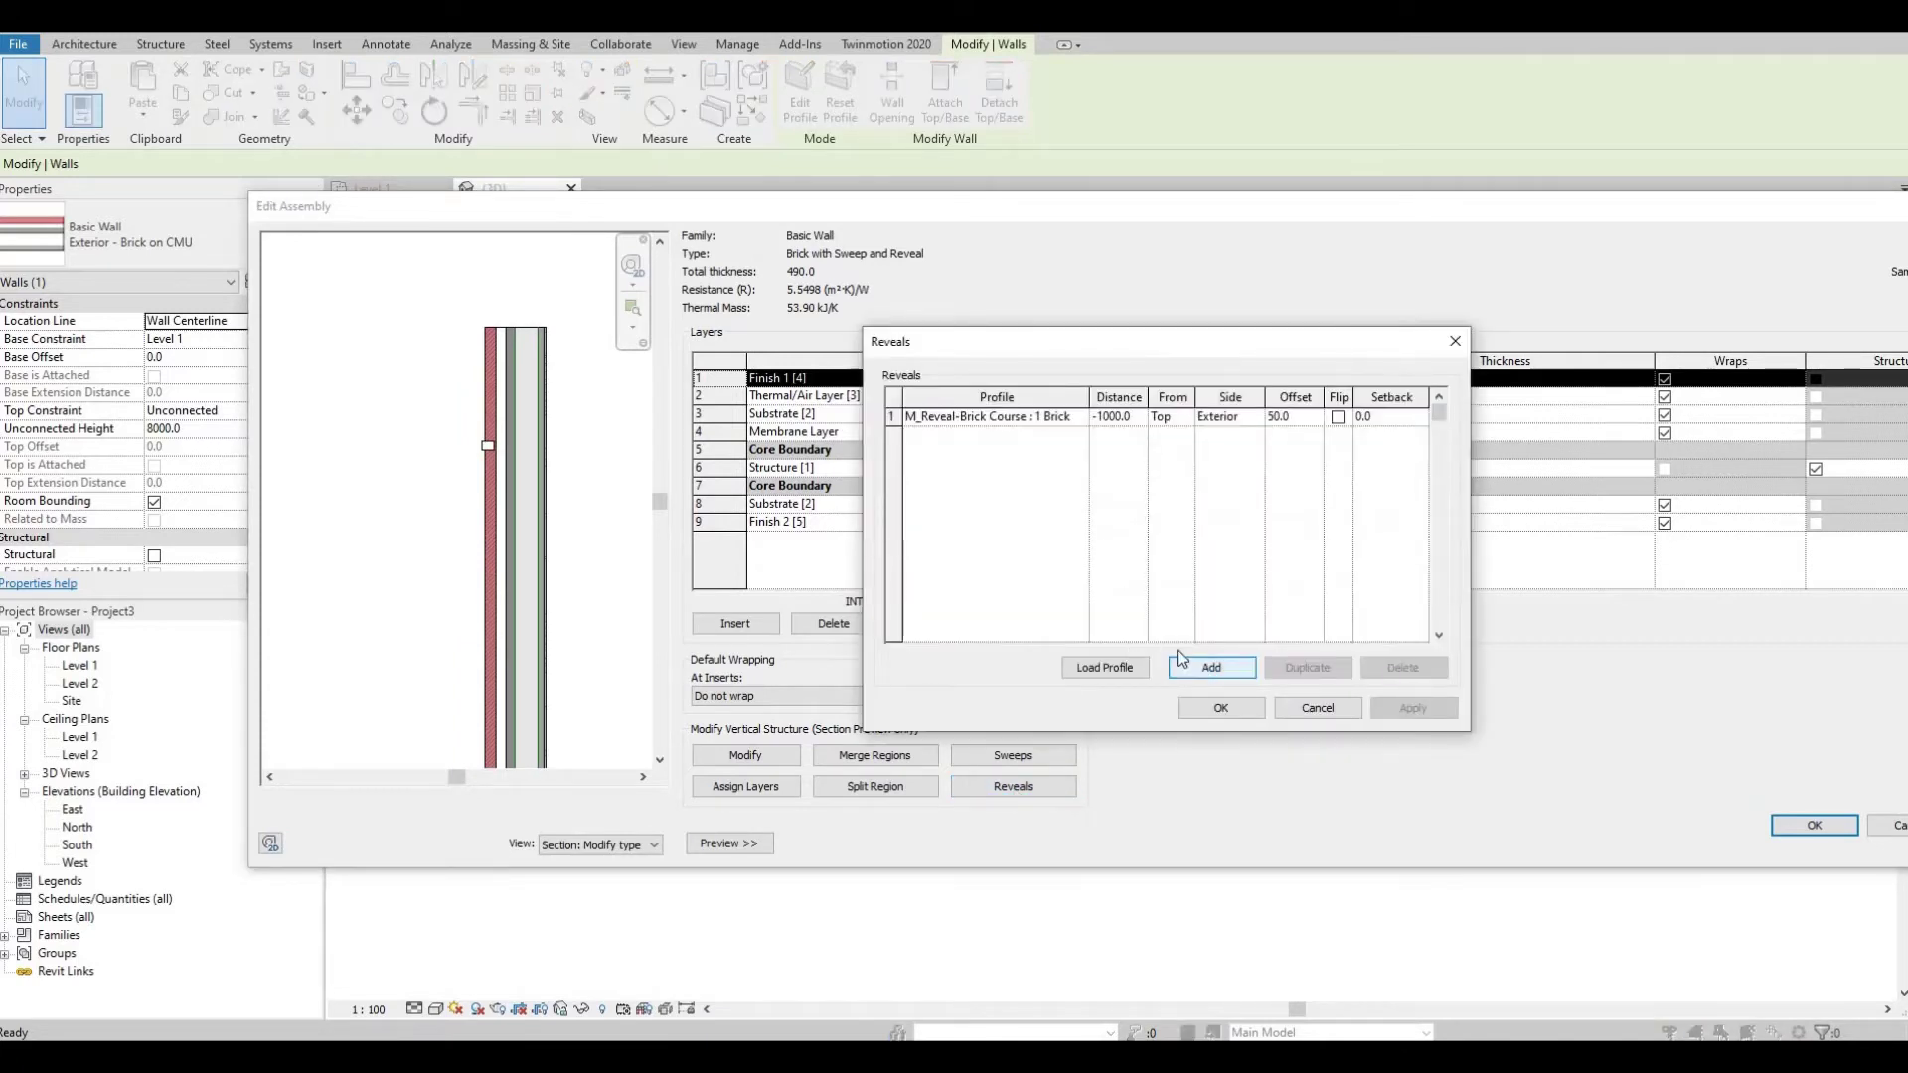
click(1207, 670)
click(1051, 438)
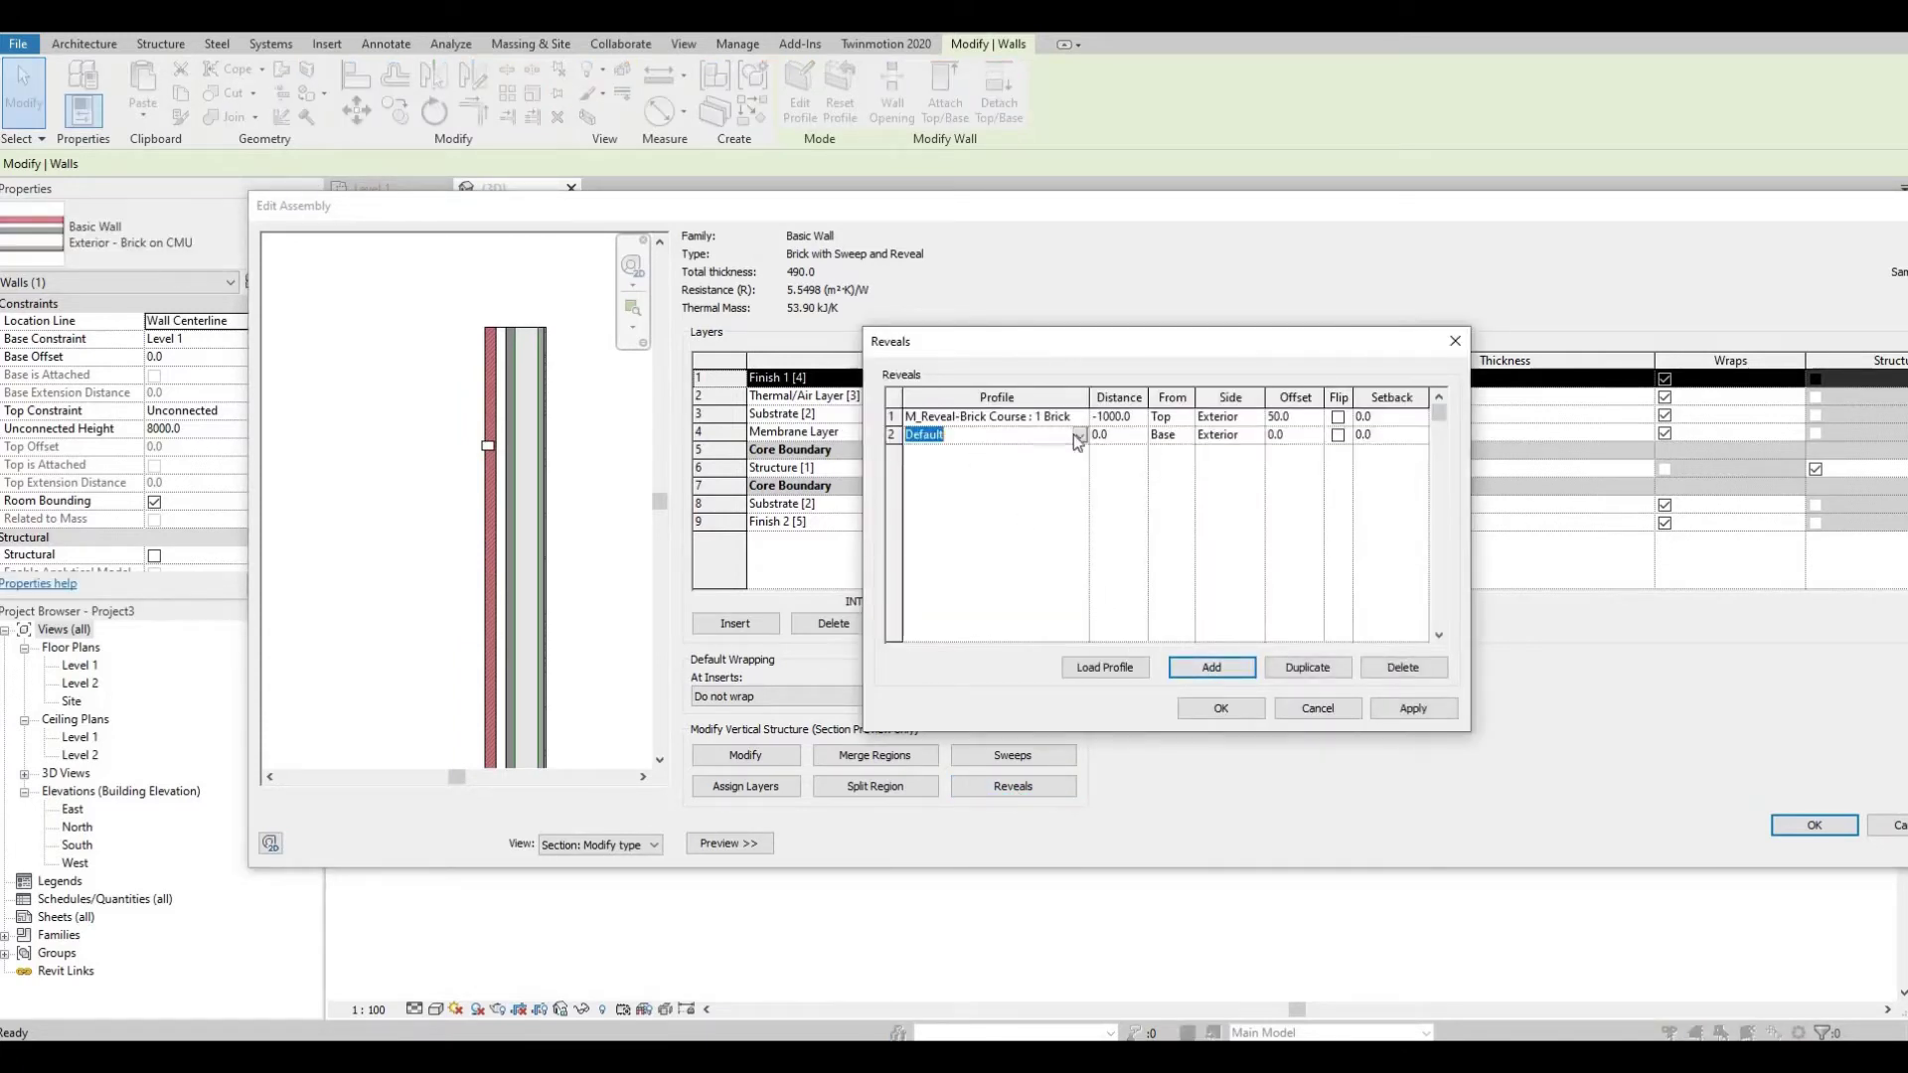
click(1080, 435)
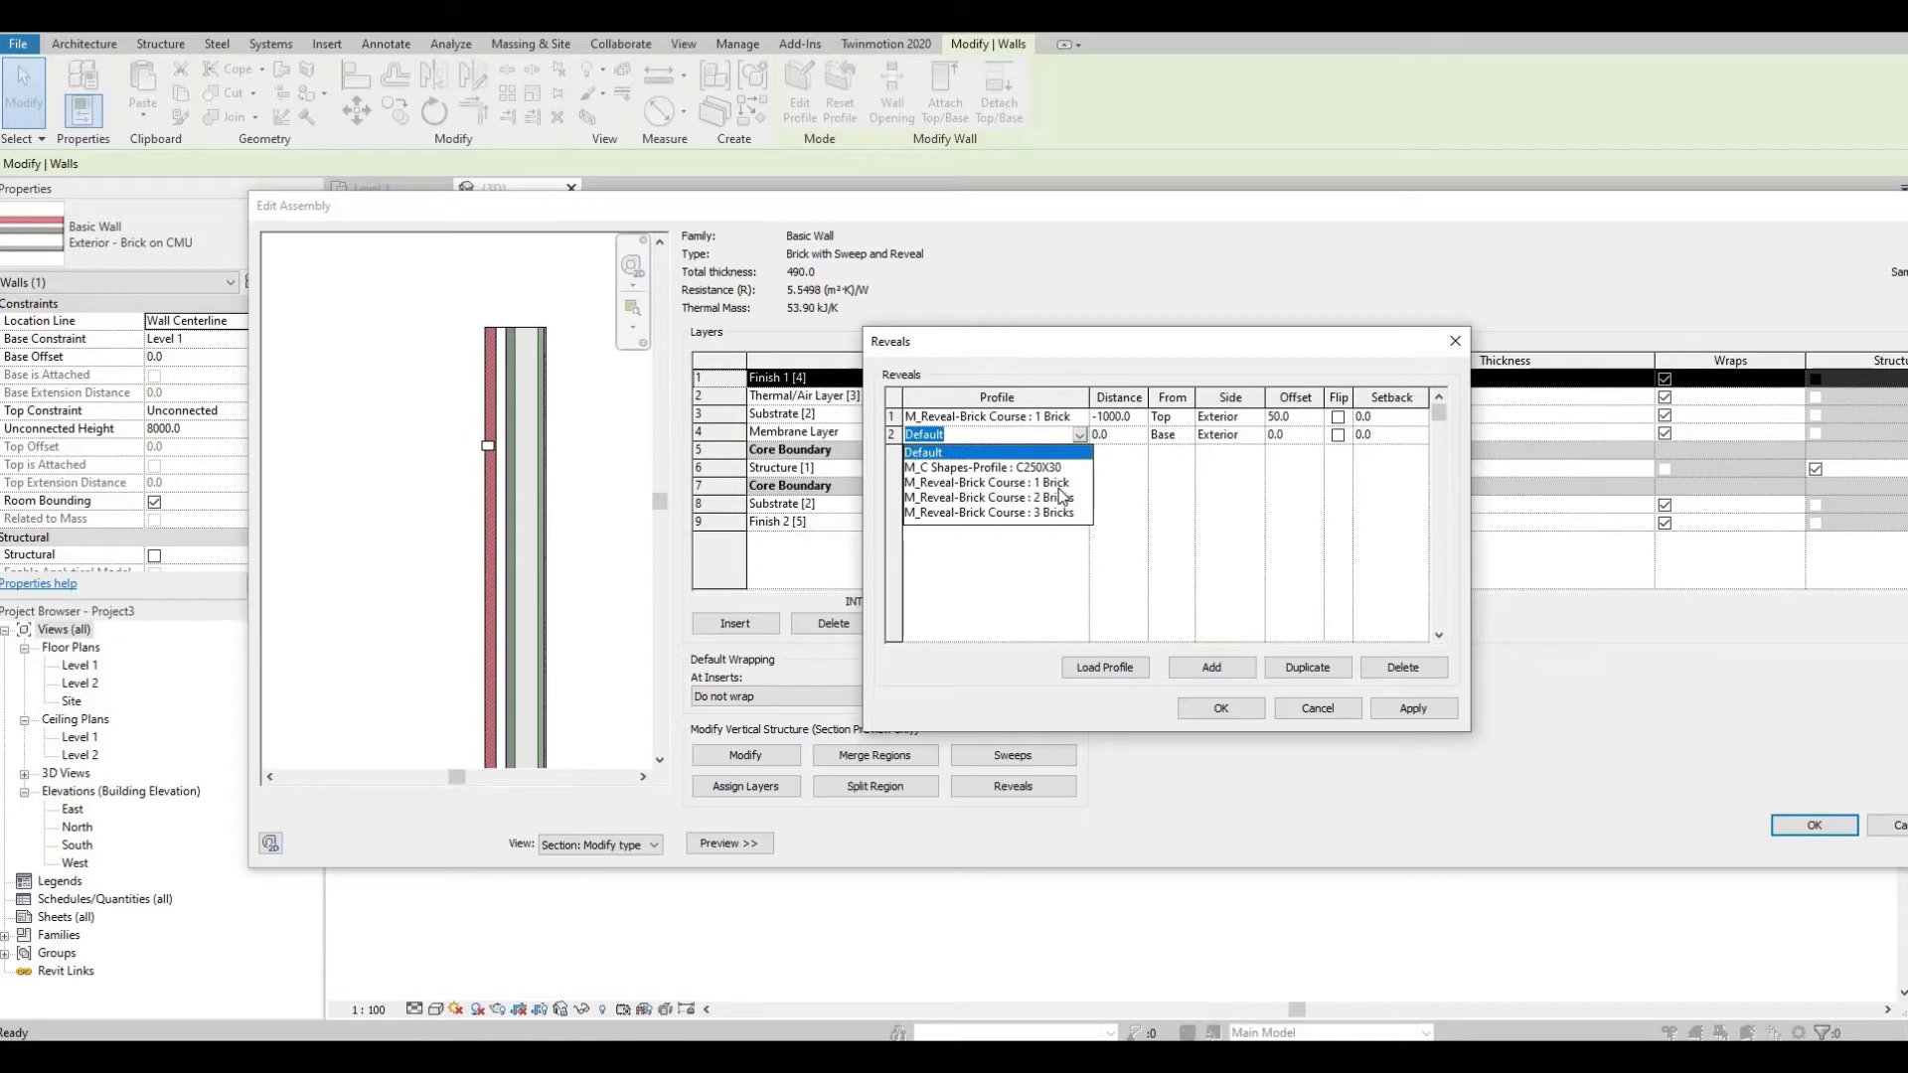
click(1045, 498)
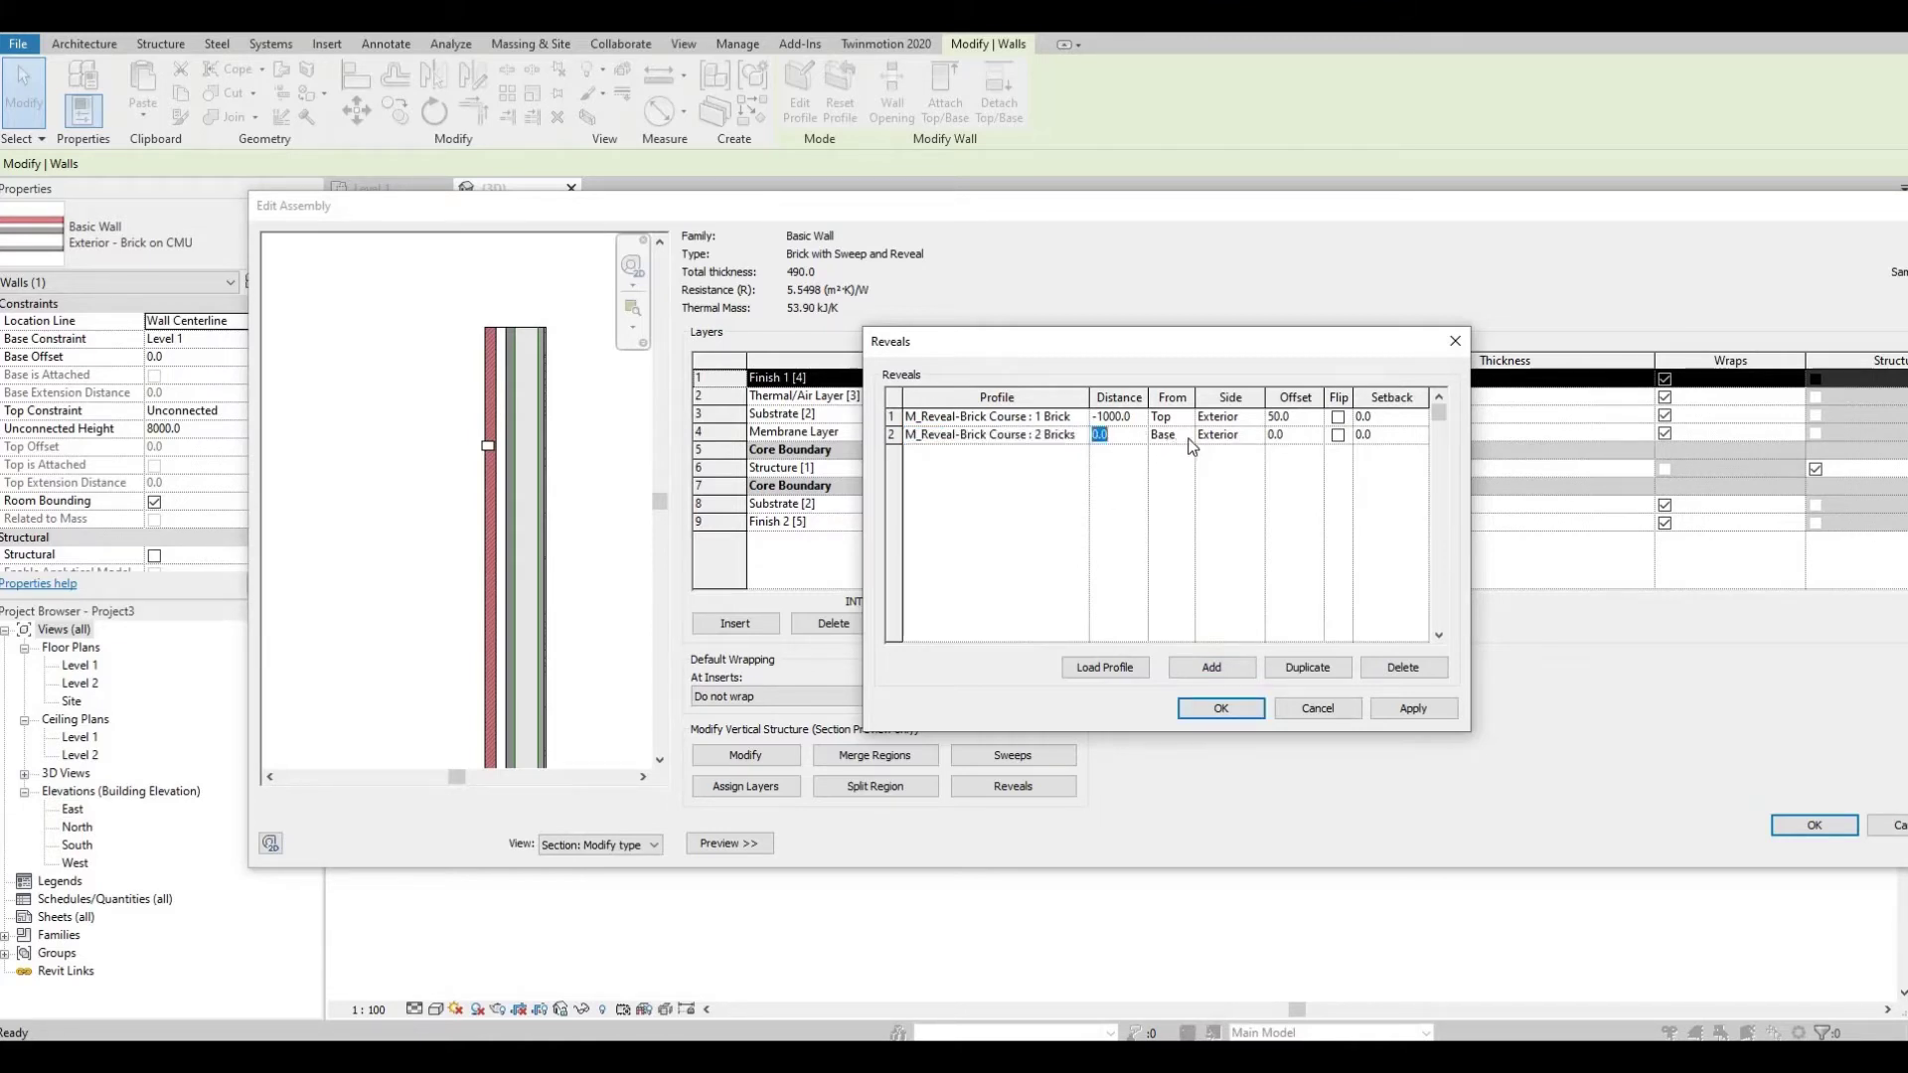
click(1175, 436)
click(1184, 436)
click(1177, 469)
Step: Set the second reveal's distance to -1500 and offset to 50
click(1141, 438)
text(15)
key(Return)
click(1096, 435)
text(-)
click(1305, 433)
text(50)
click(1231, 417)
Step: Keep the first reveal on the Exterior side, then apply and close Reveals
click(1255, 417)
click(1222, 452)
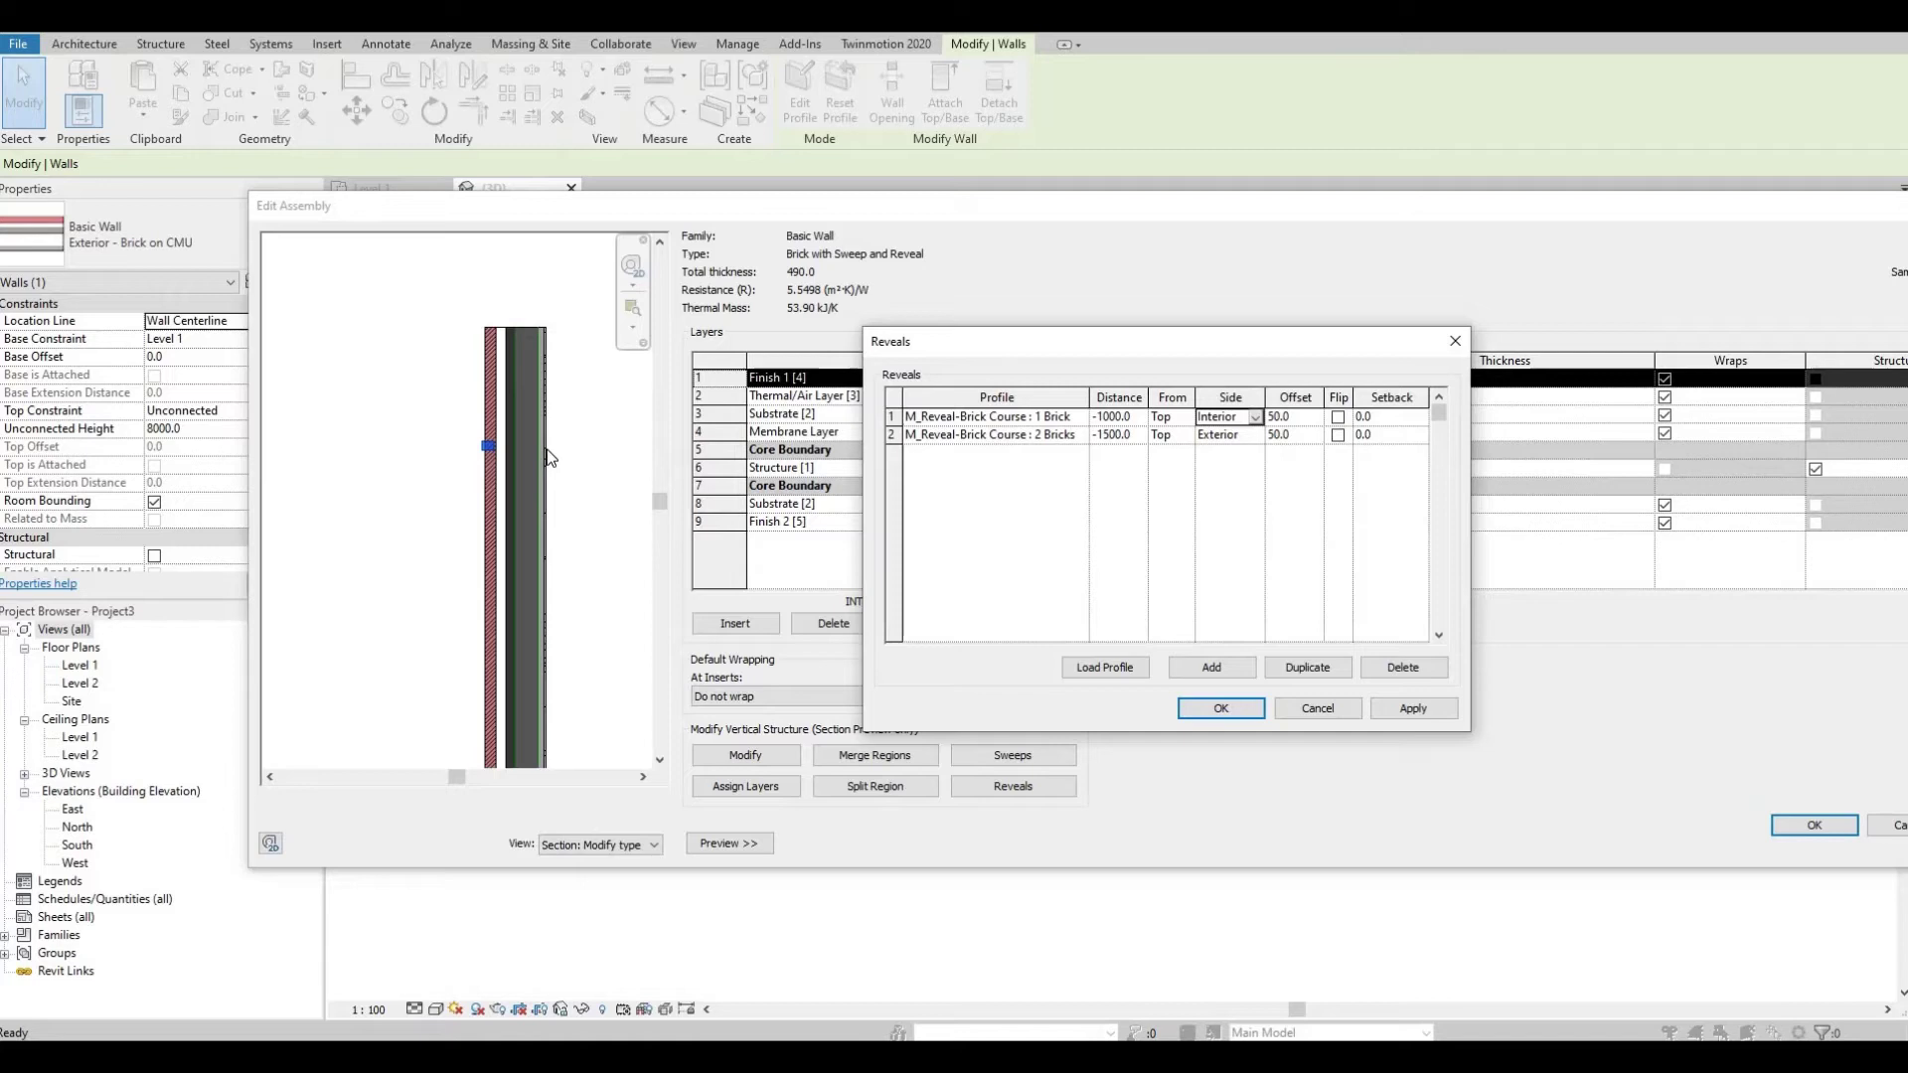
click(1255, 416)
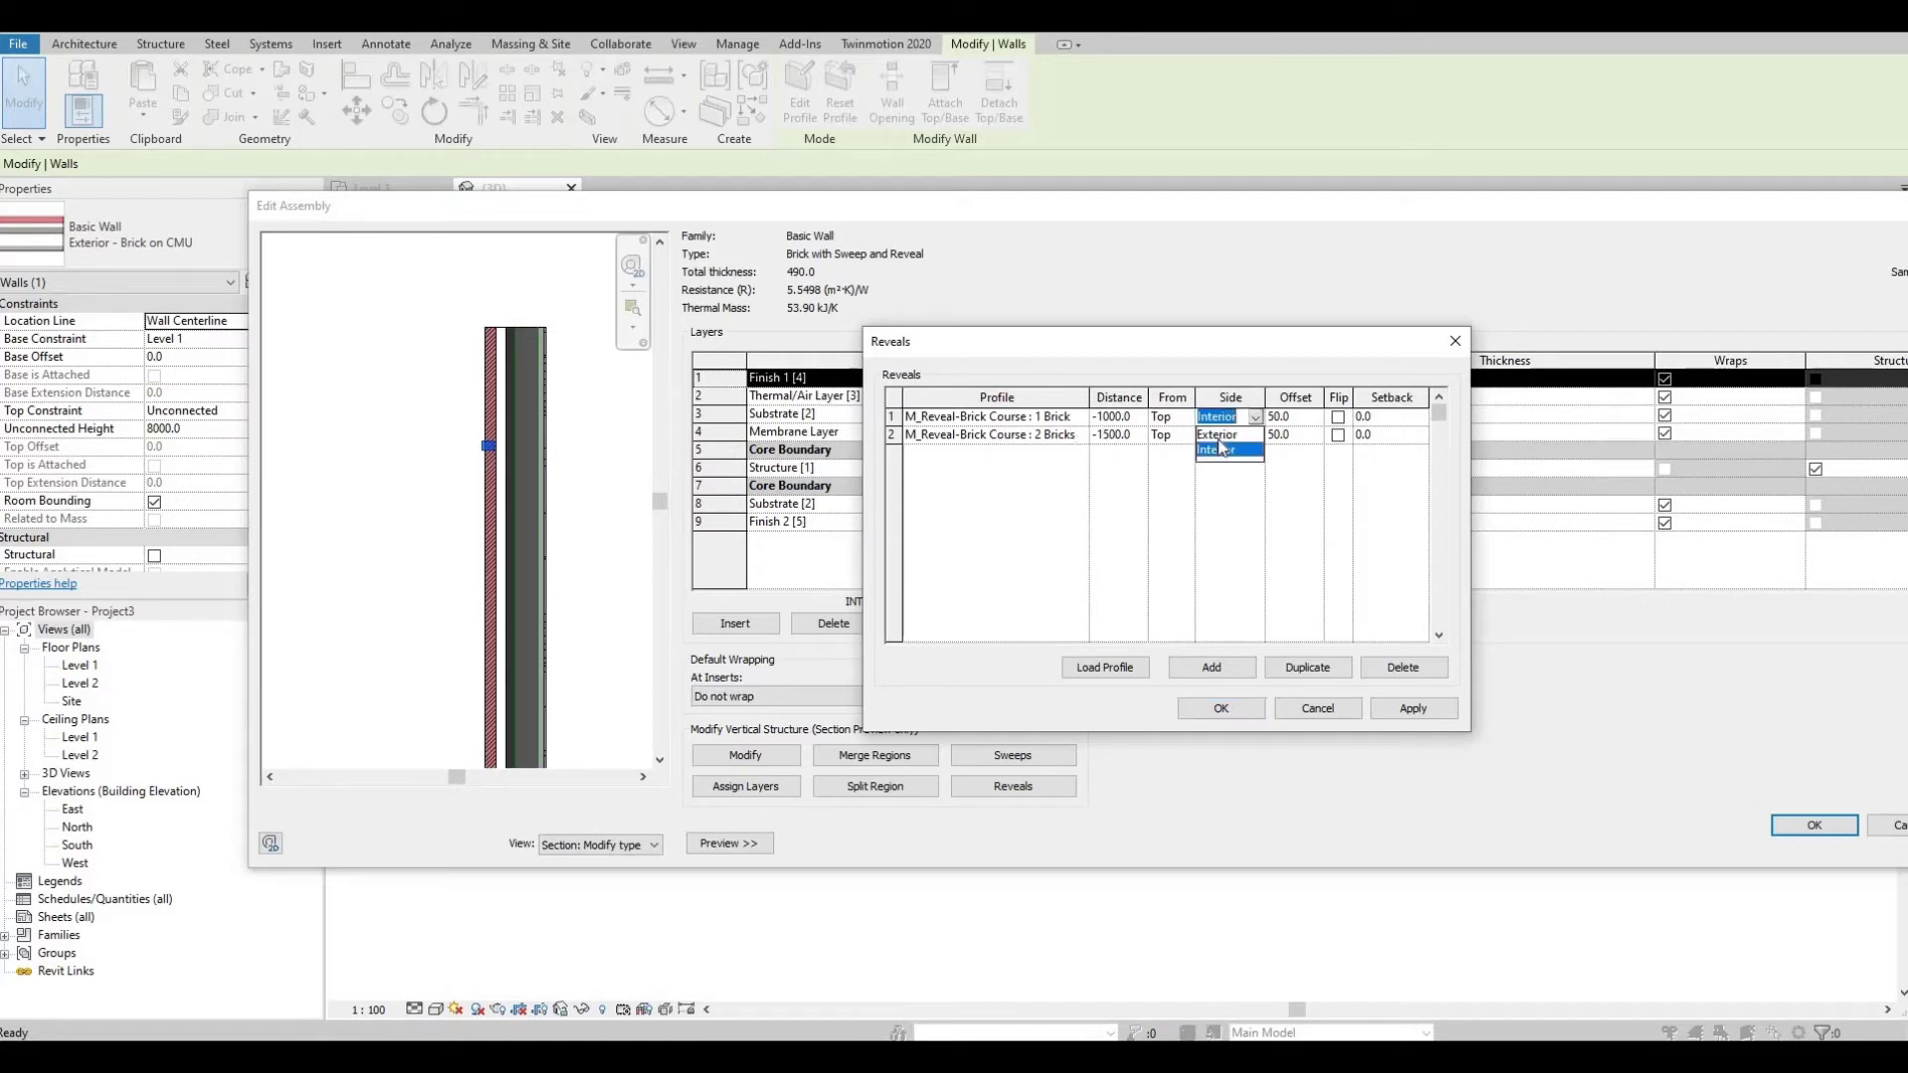
click(1223, 436)
click(1411, 707)
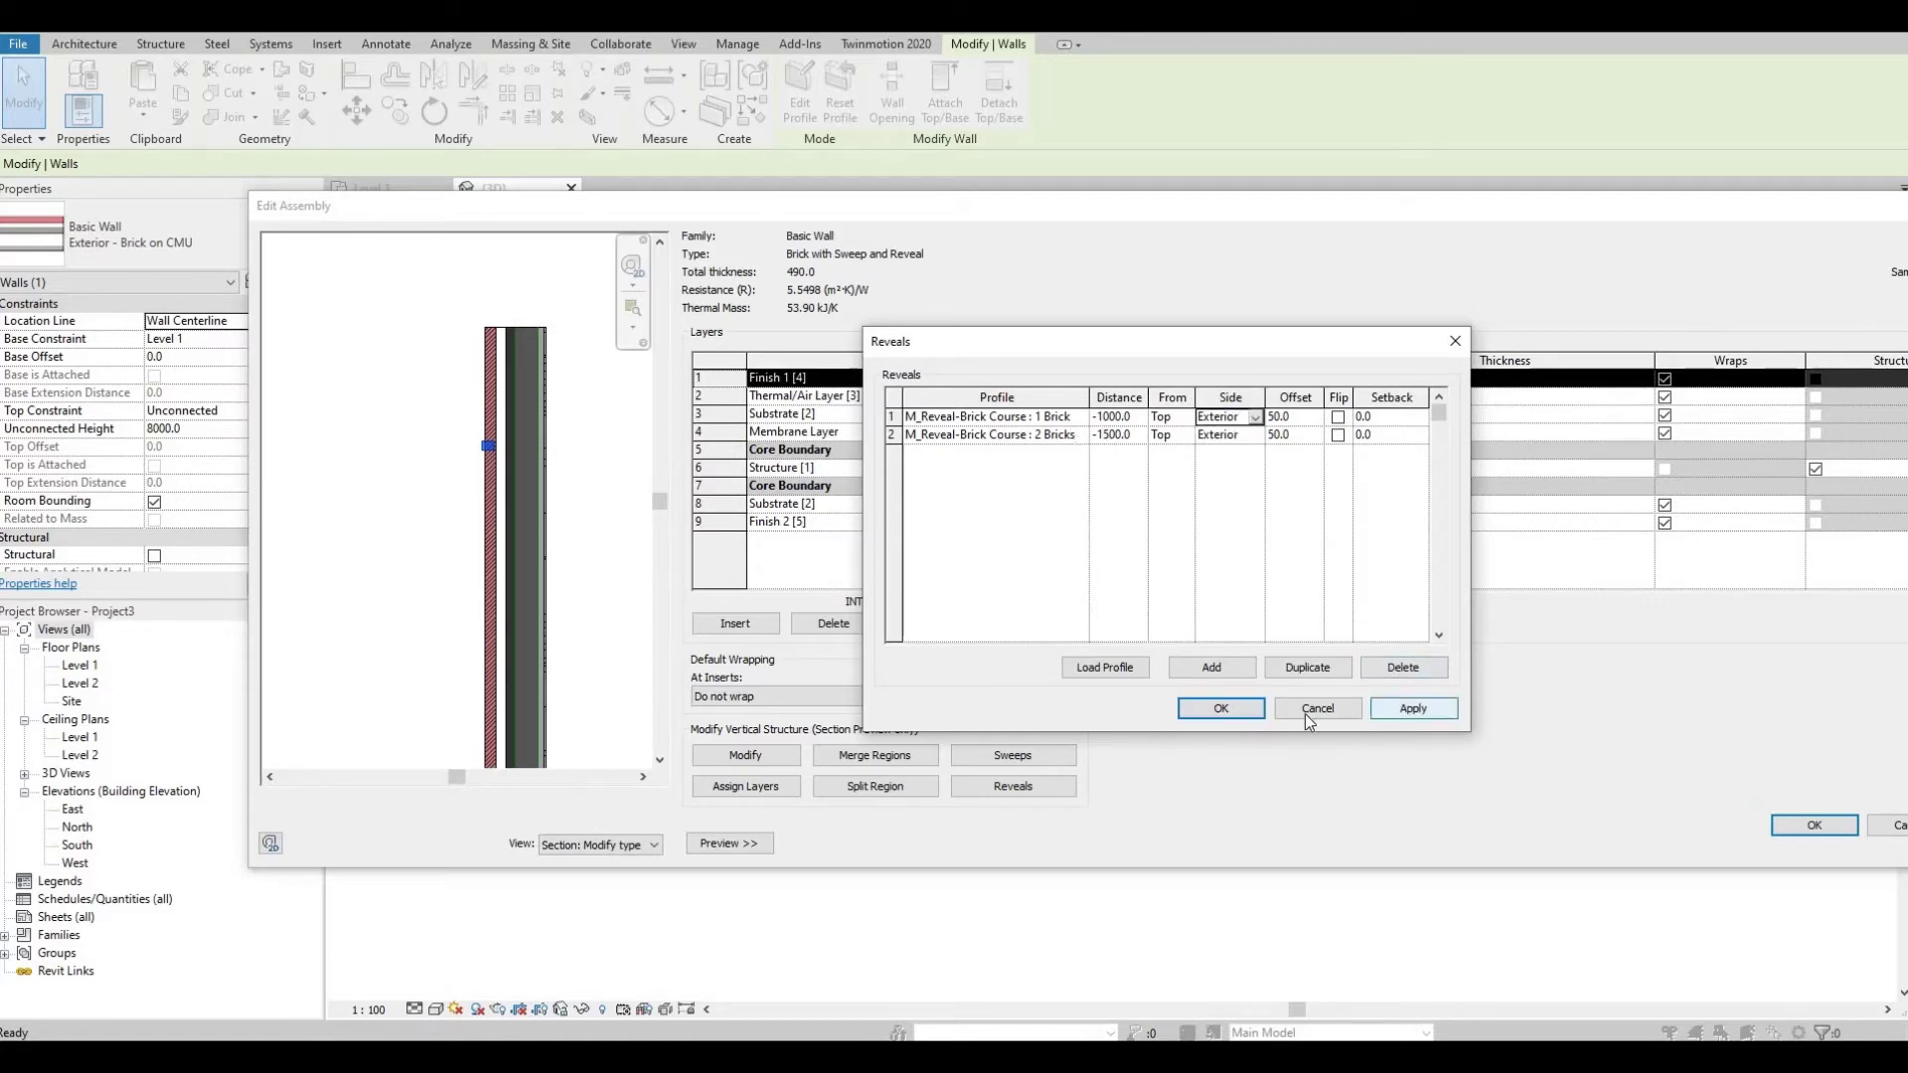
click(1220, 707)
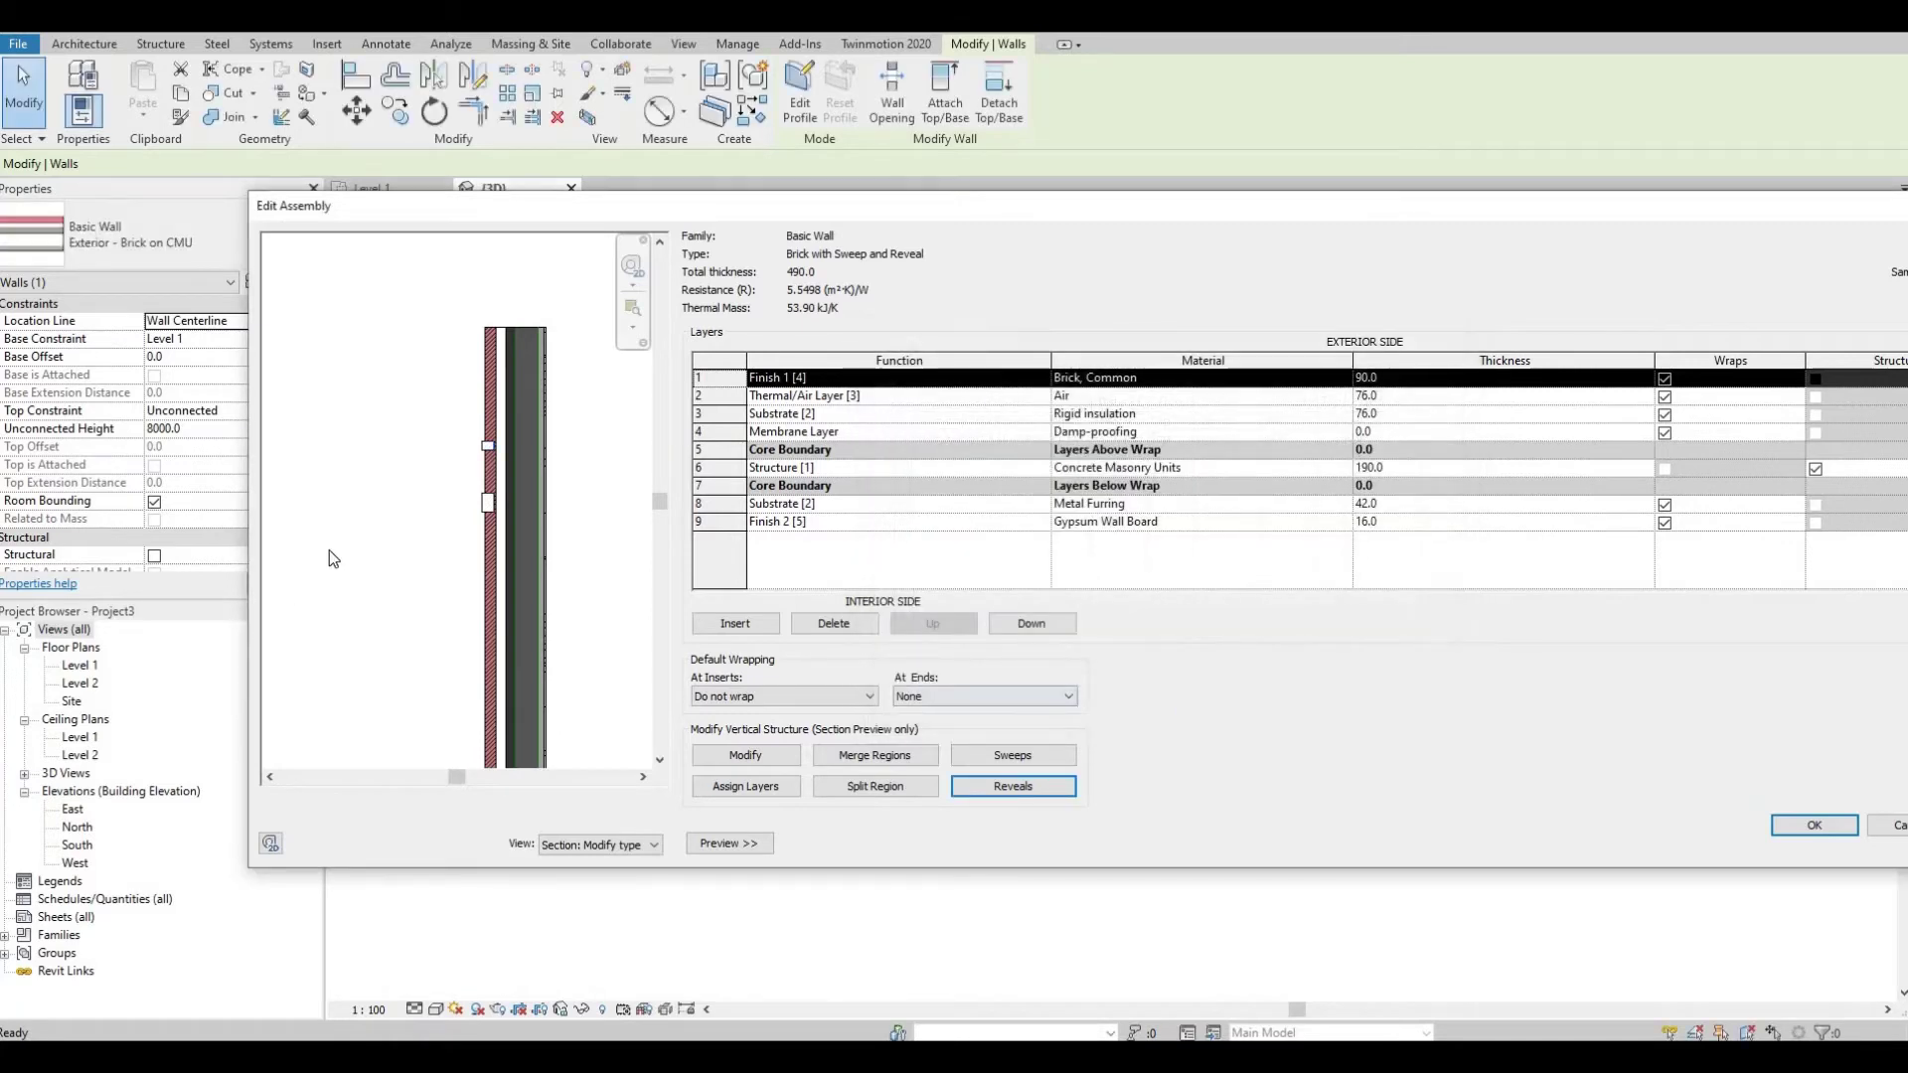
Step: Zoom the section preview to check both reveals, confirm the assembly, and reposition Type Properties
scroll(502, 485, up, 3)
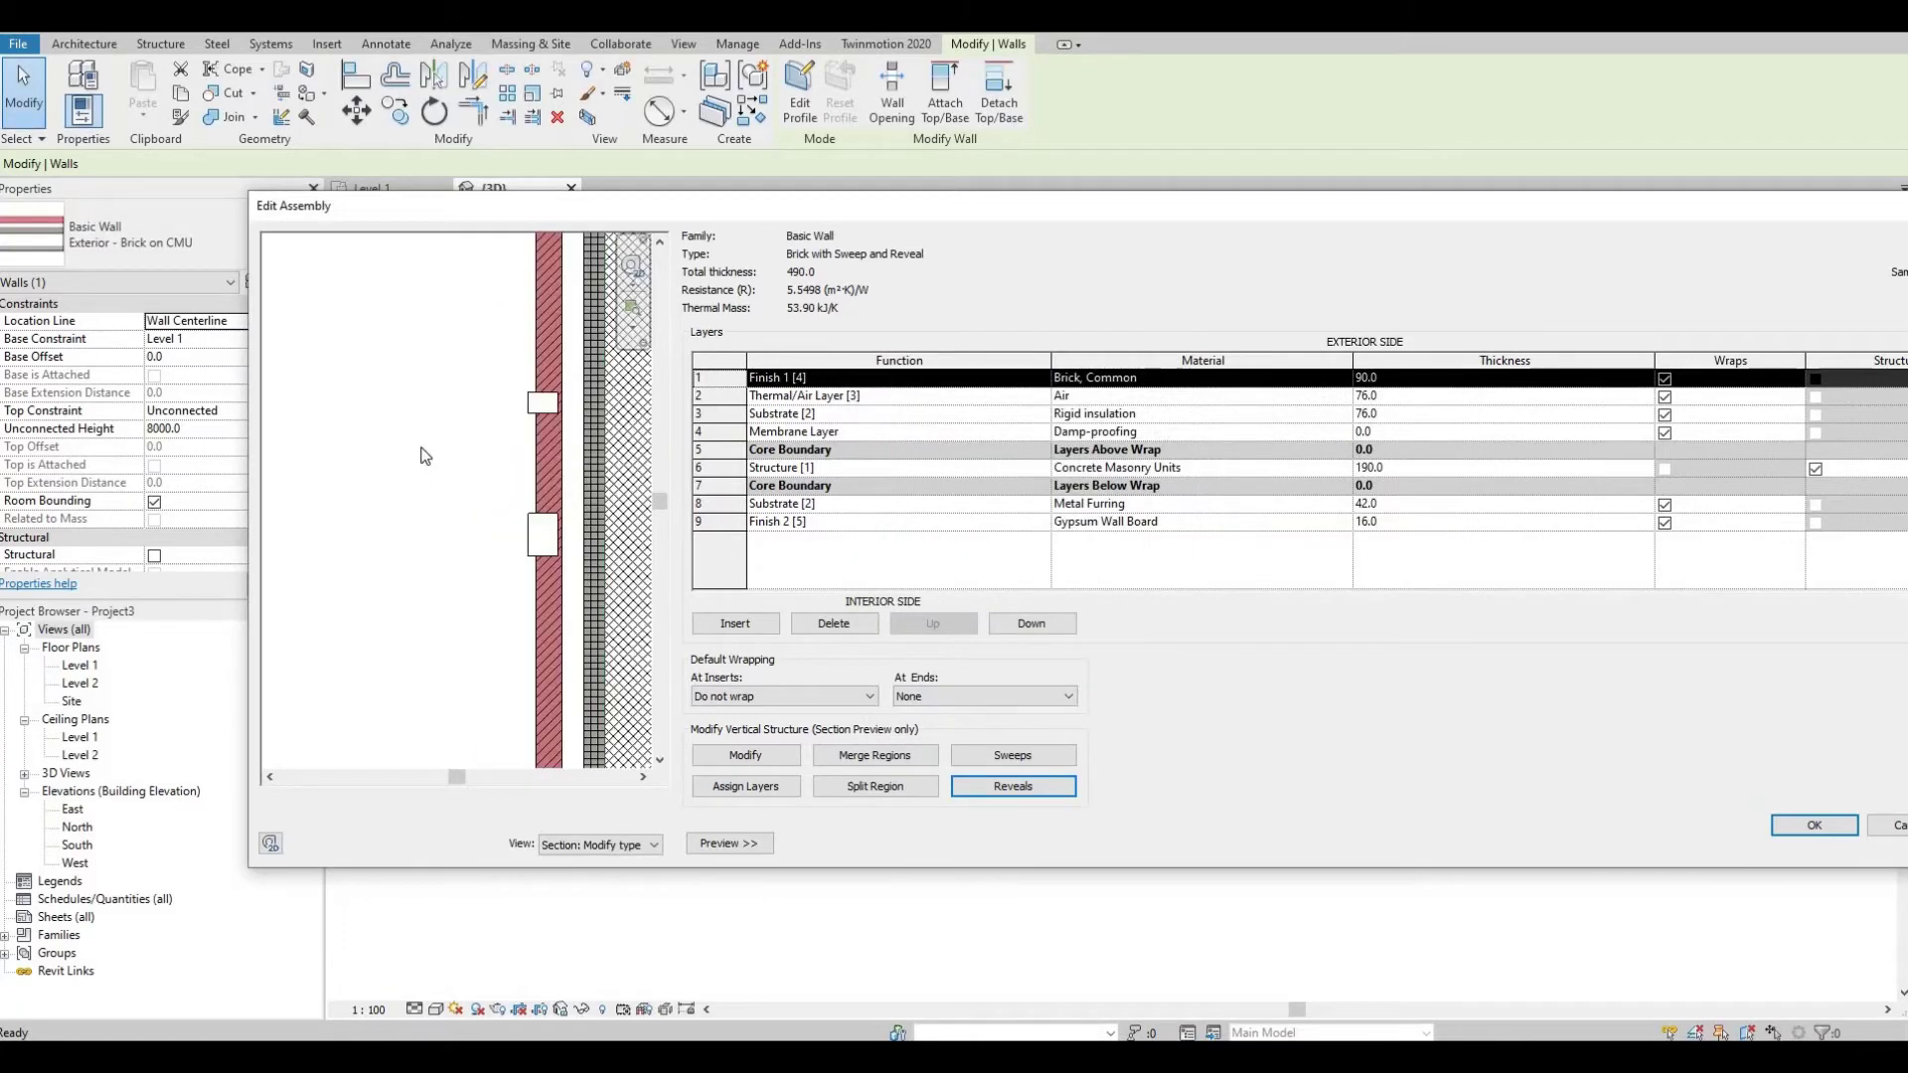
scroll(473, 442, up, 4)
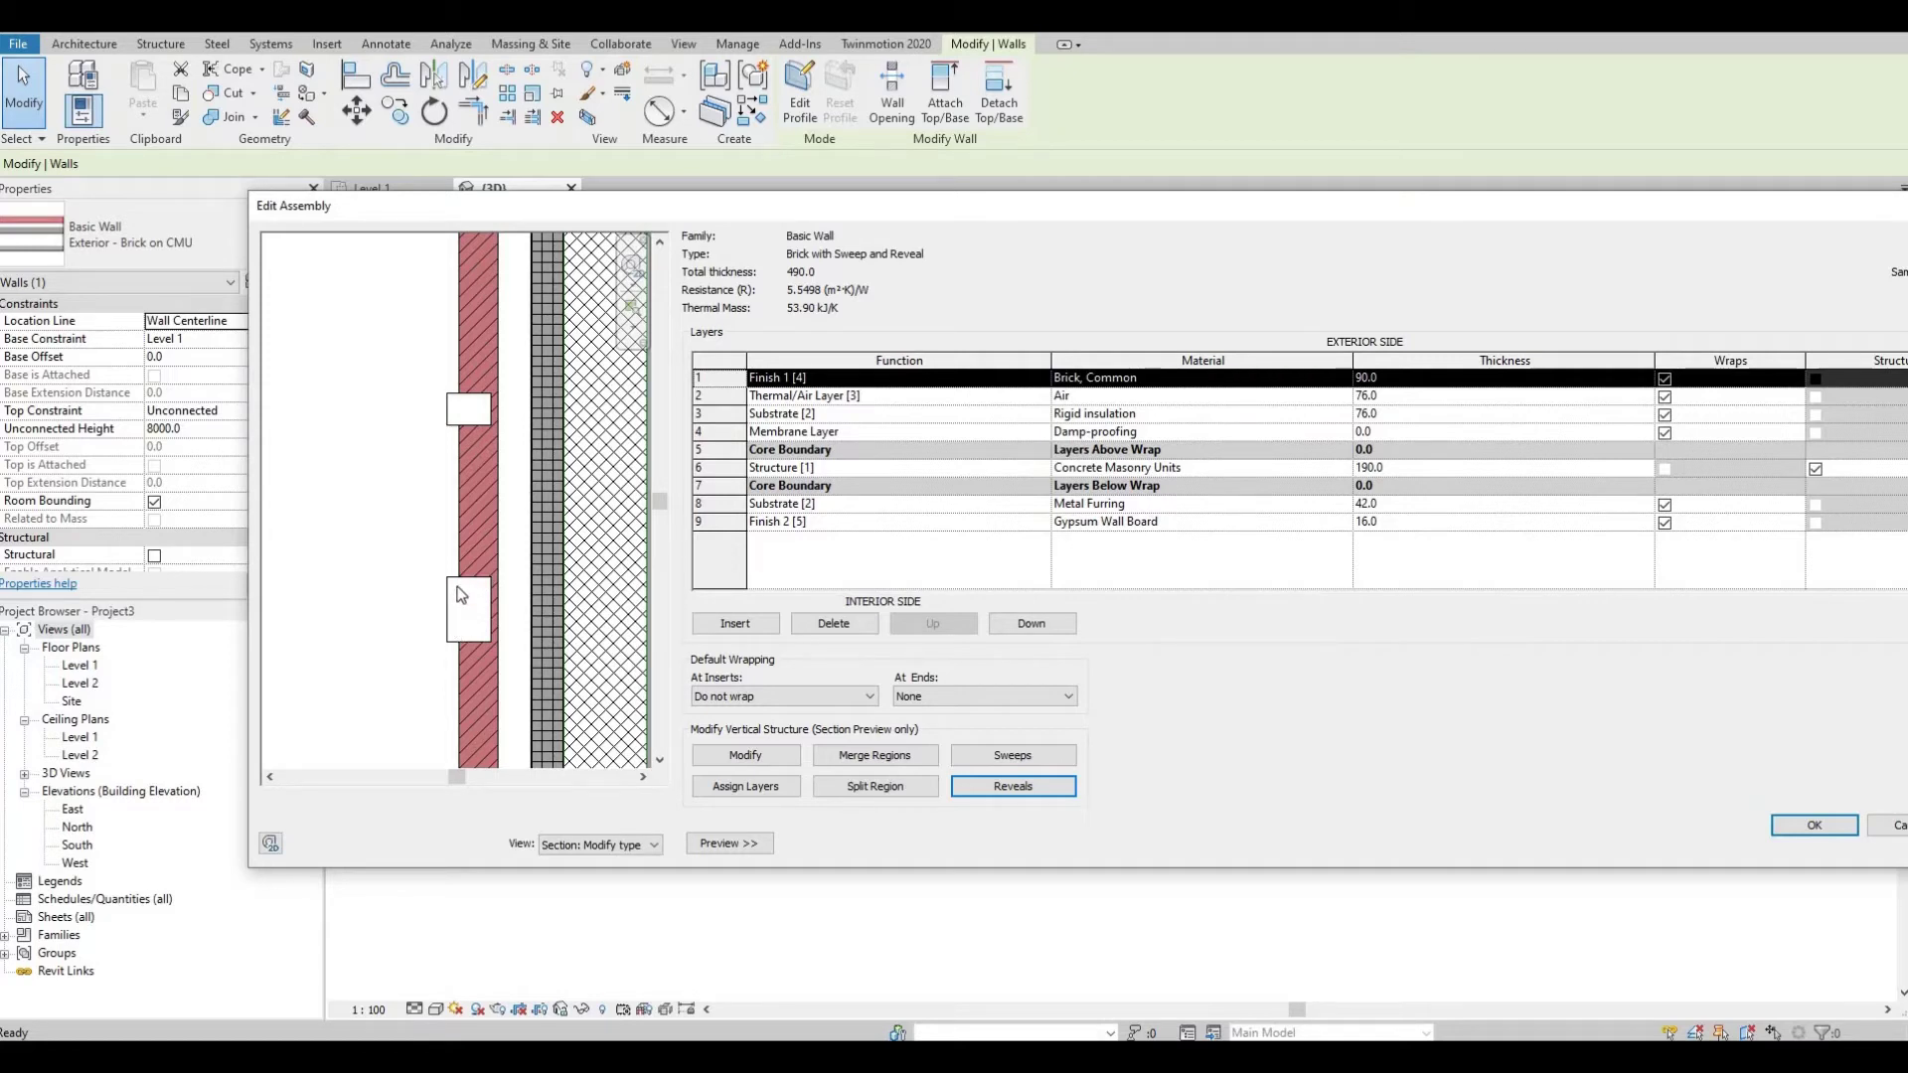
click(1814, 829)
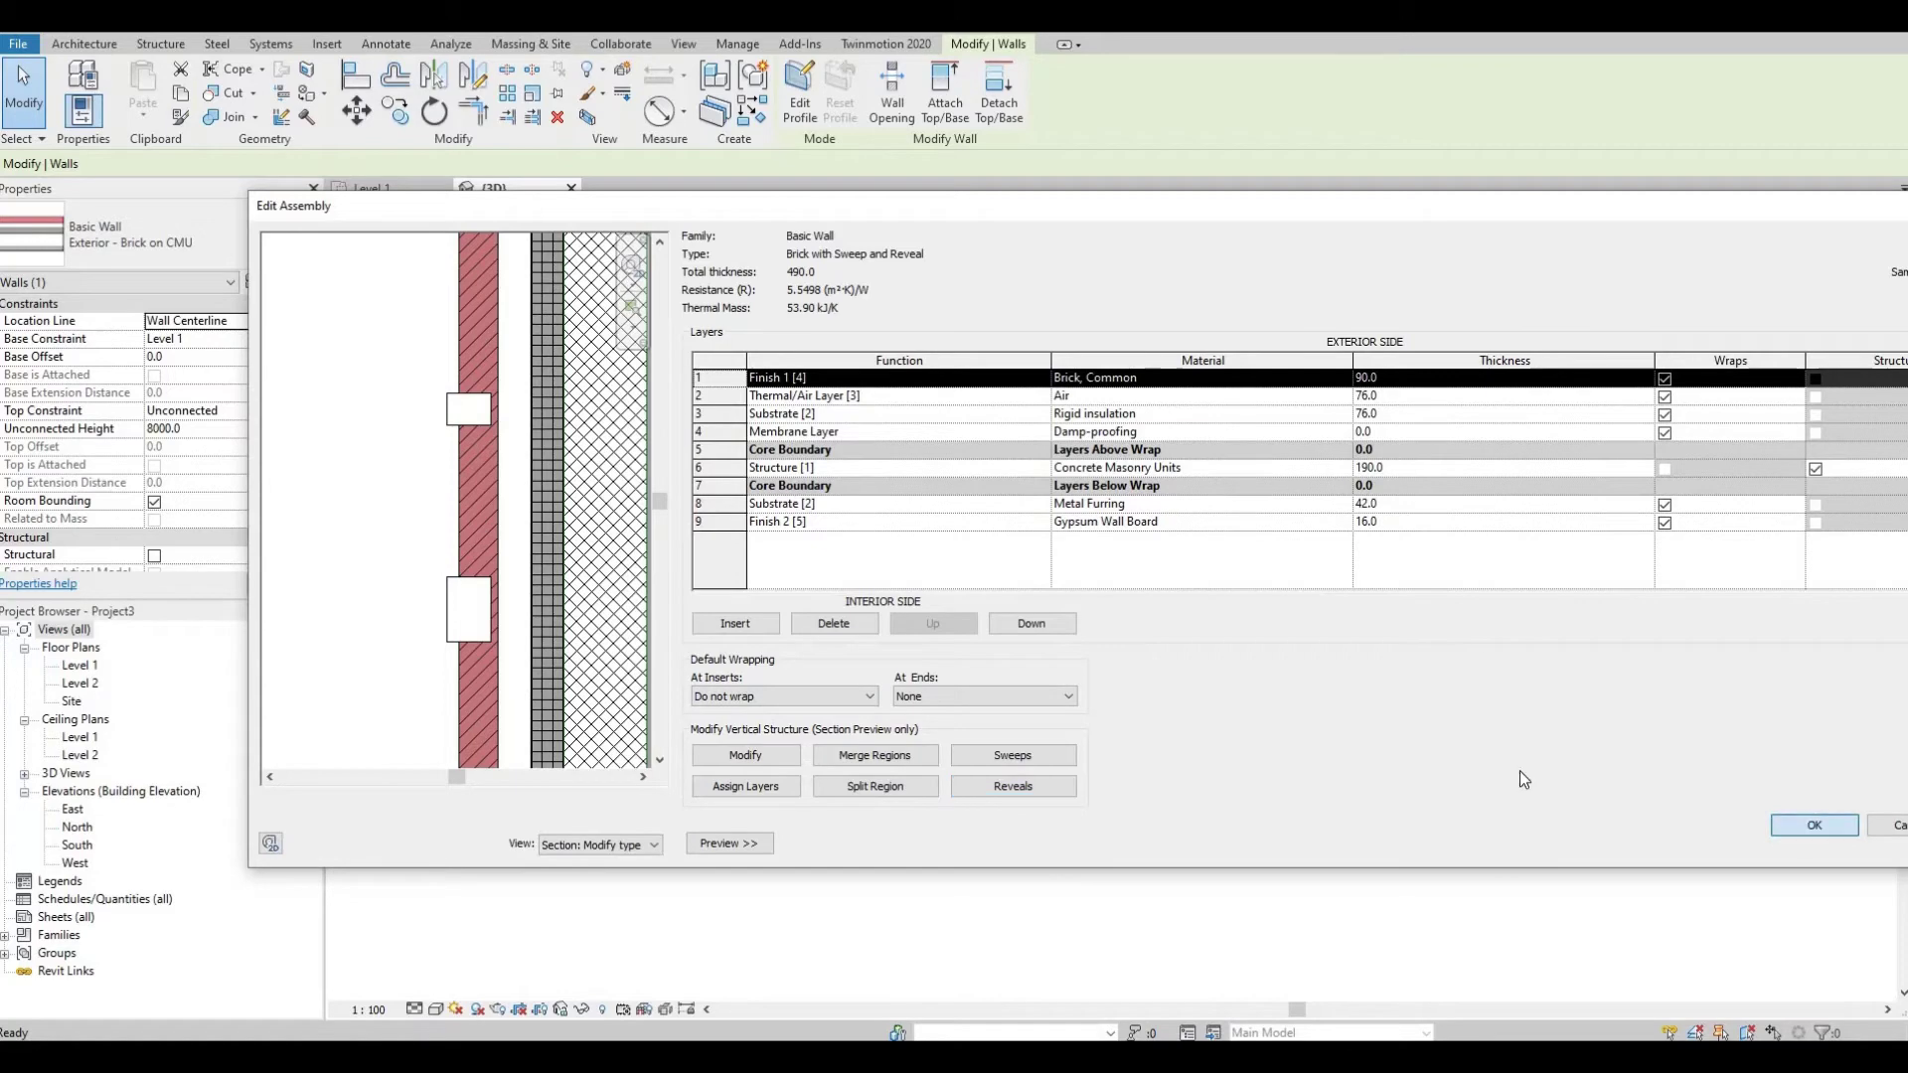
drag(1463, 207, 384, 278)
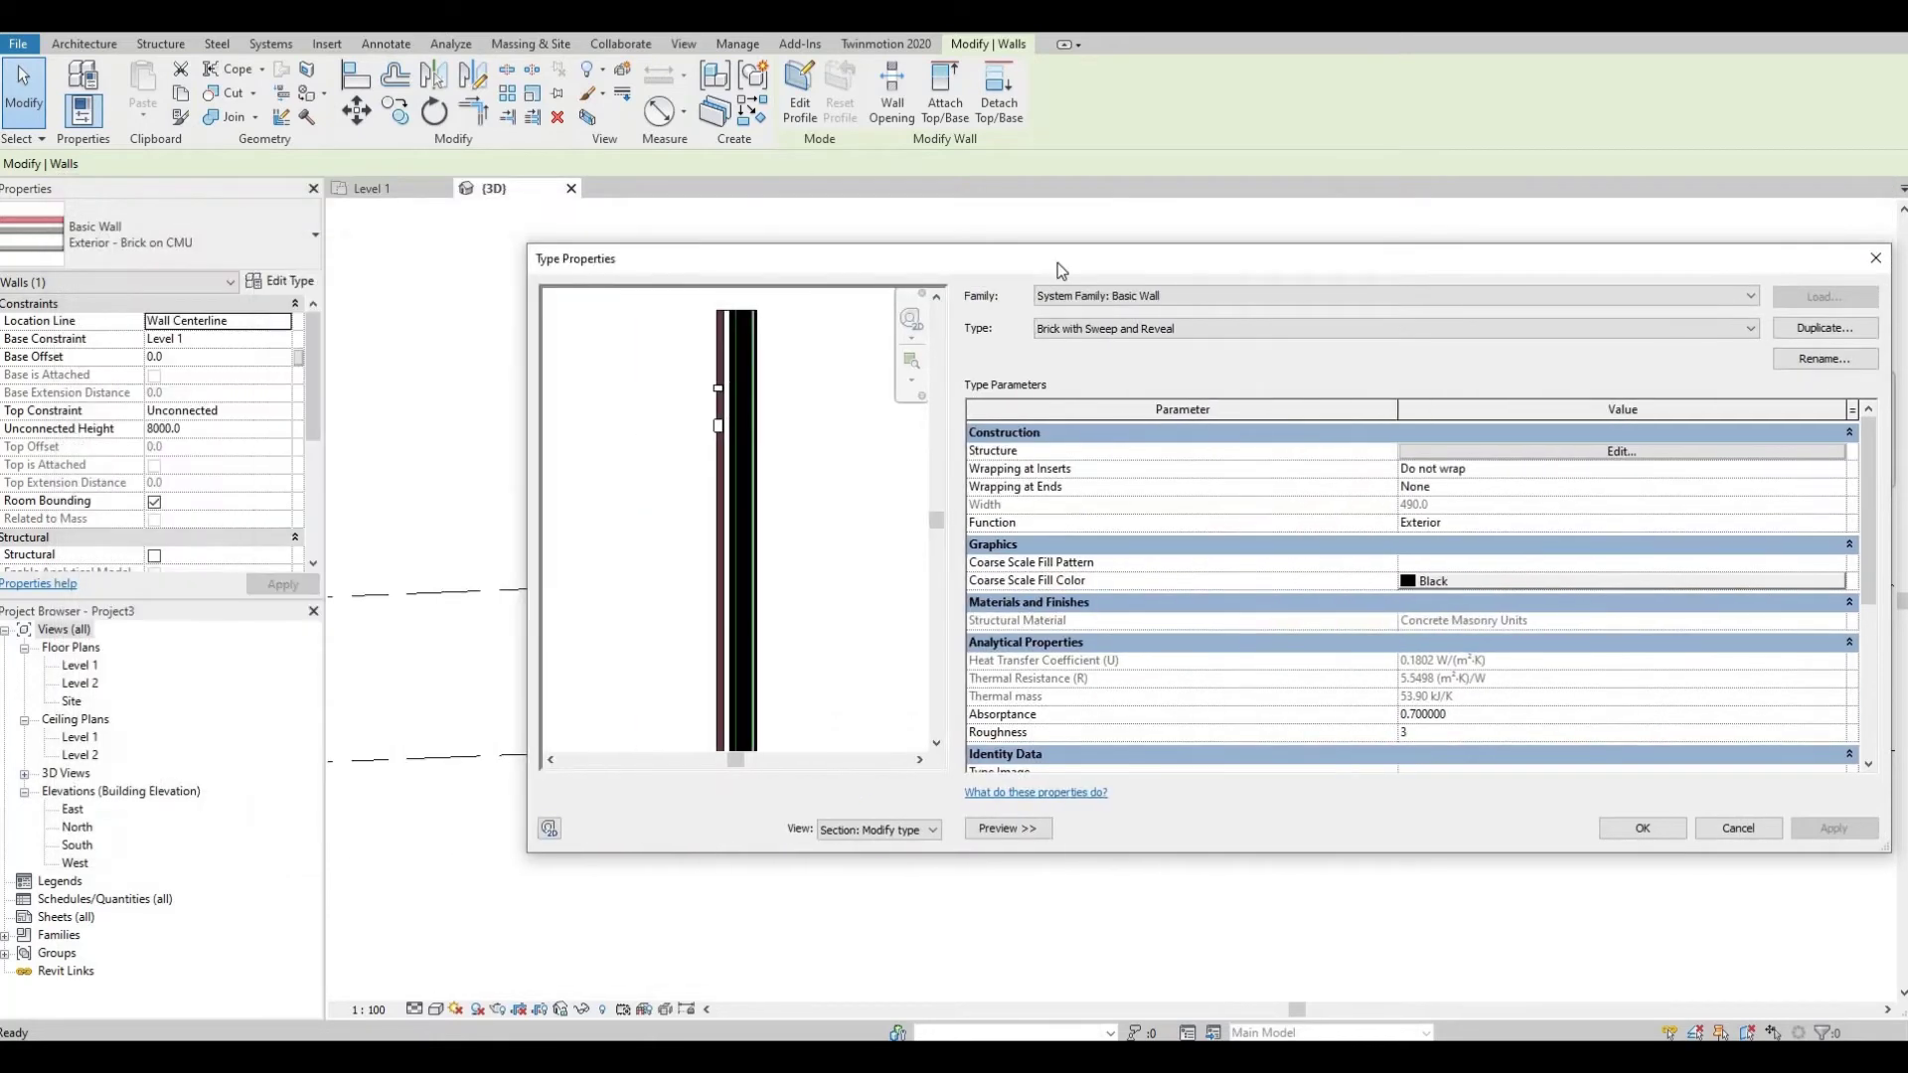
drag(885, 272, 718, 253)
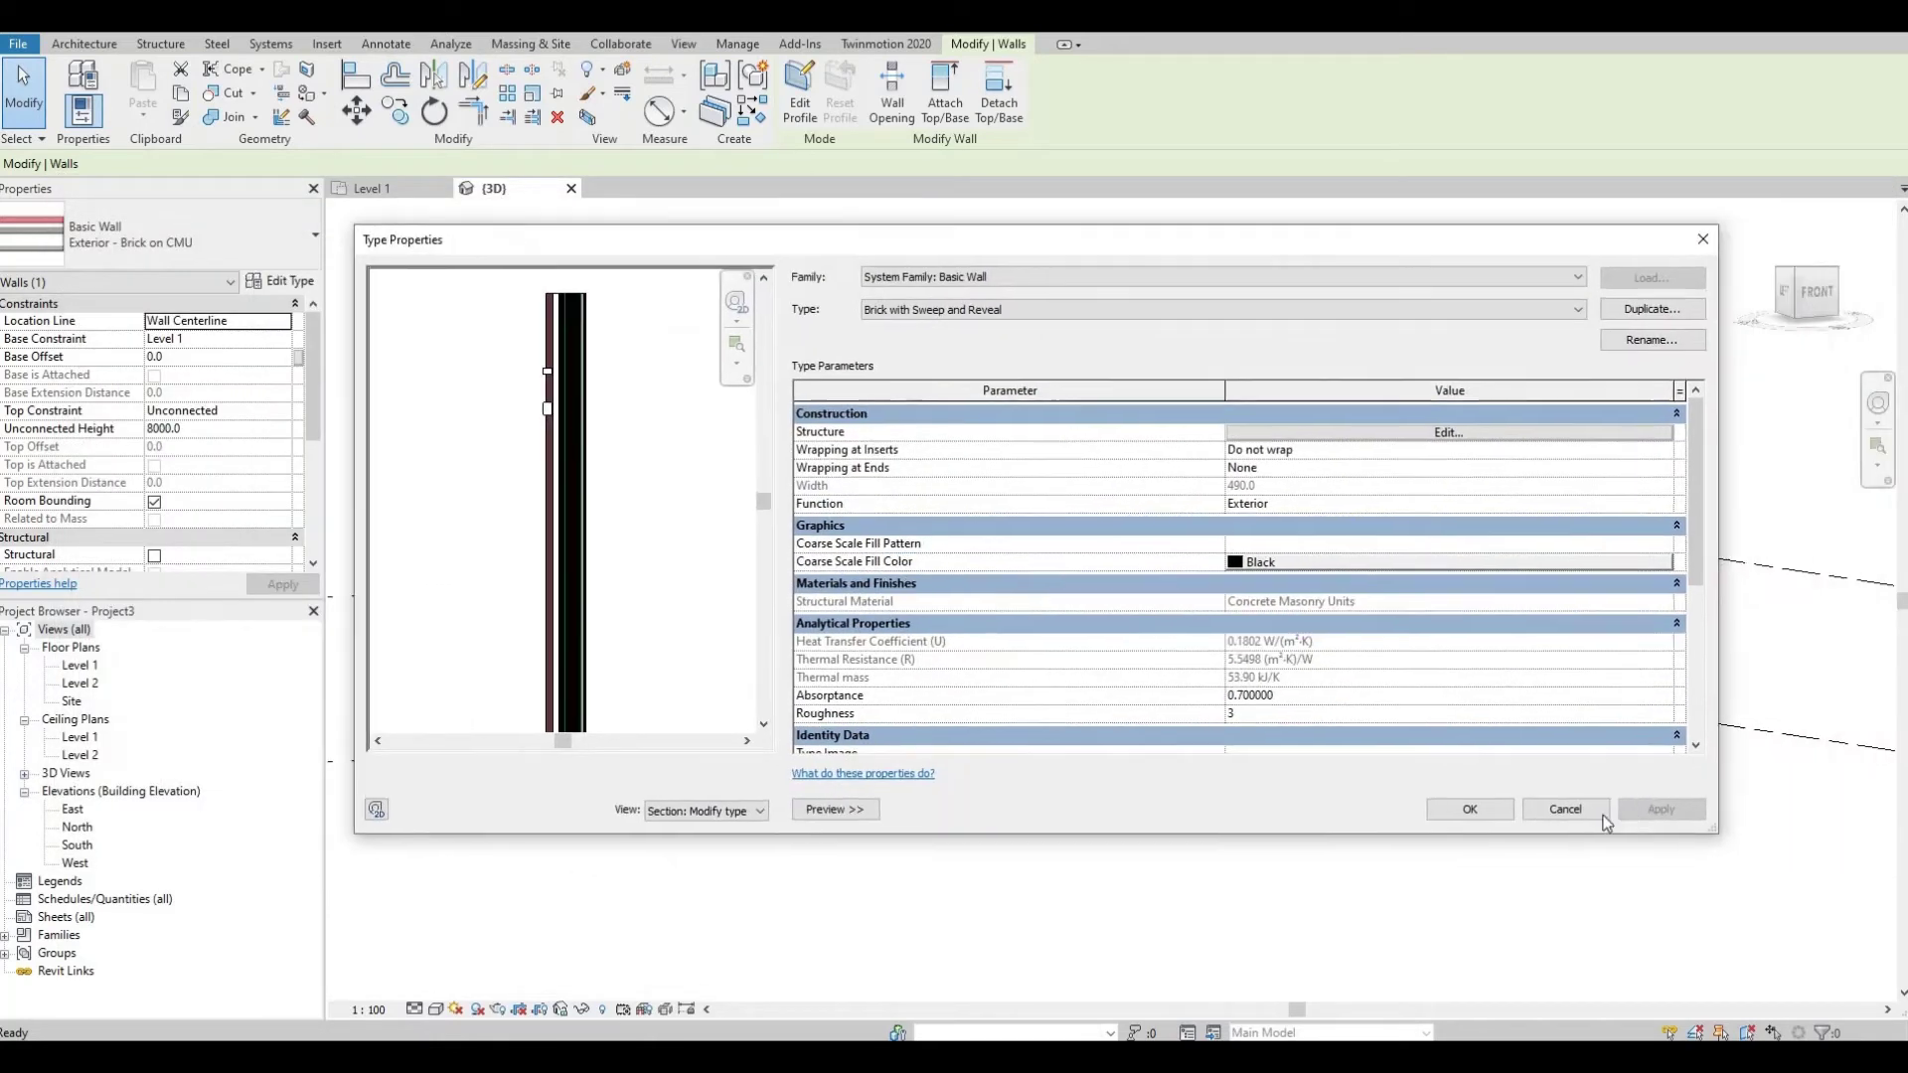
Step: Apply the type and inspect the two reveal grooves near the wall top in 3D
click(1475, 809)
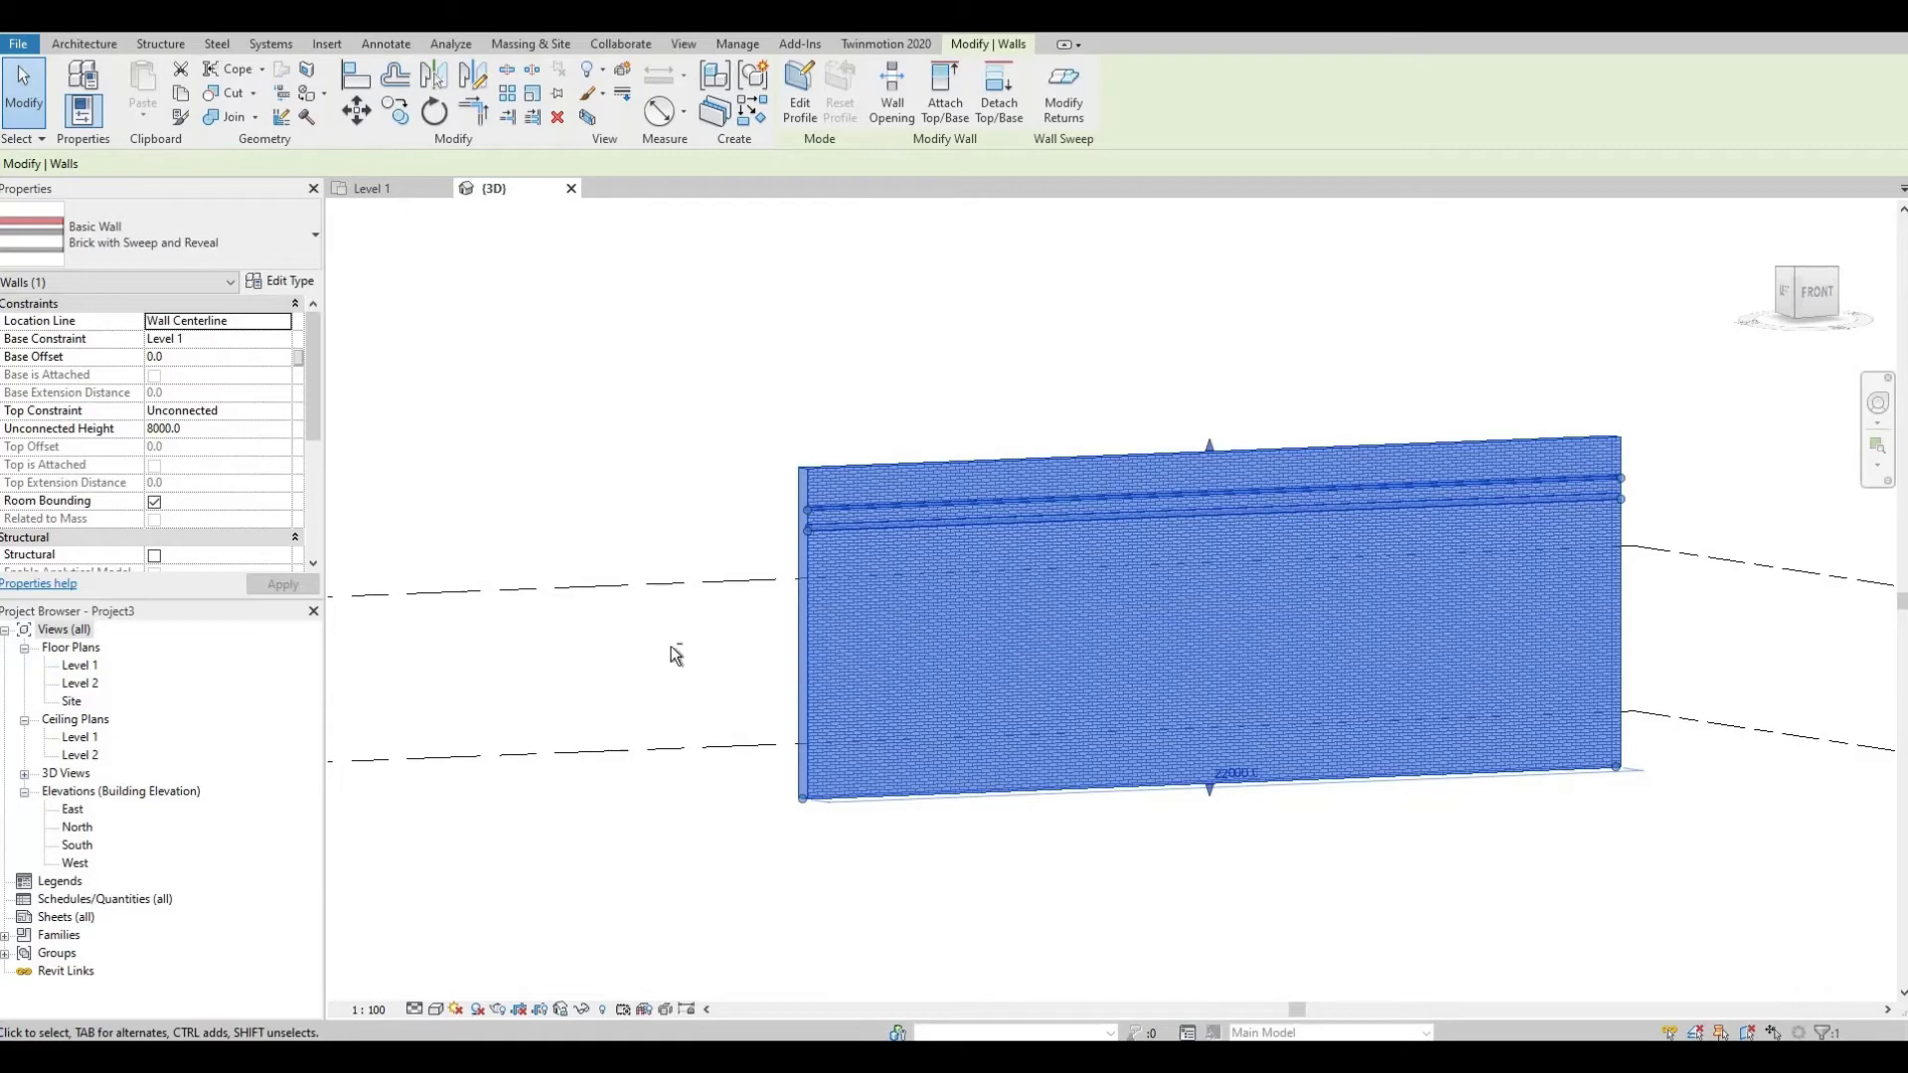
click(1043, 826)
shift+middle_drag(1043, 826, 945, 586)
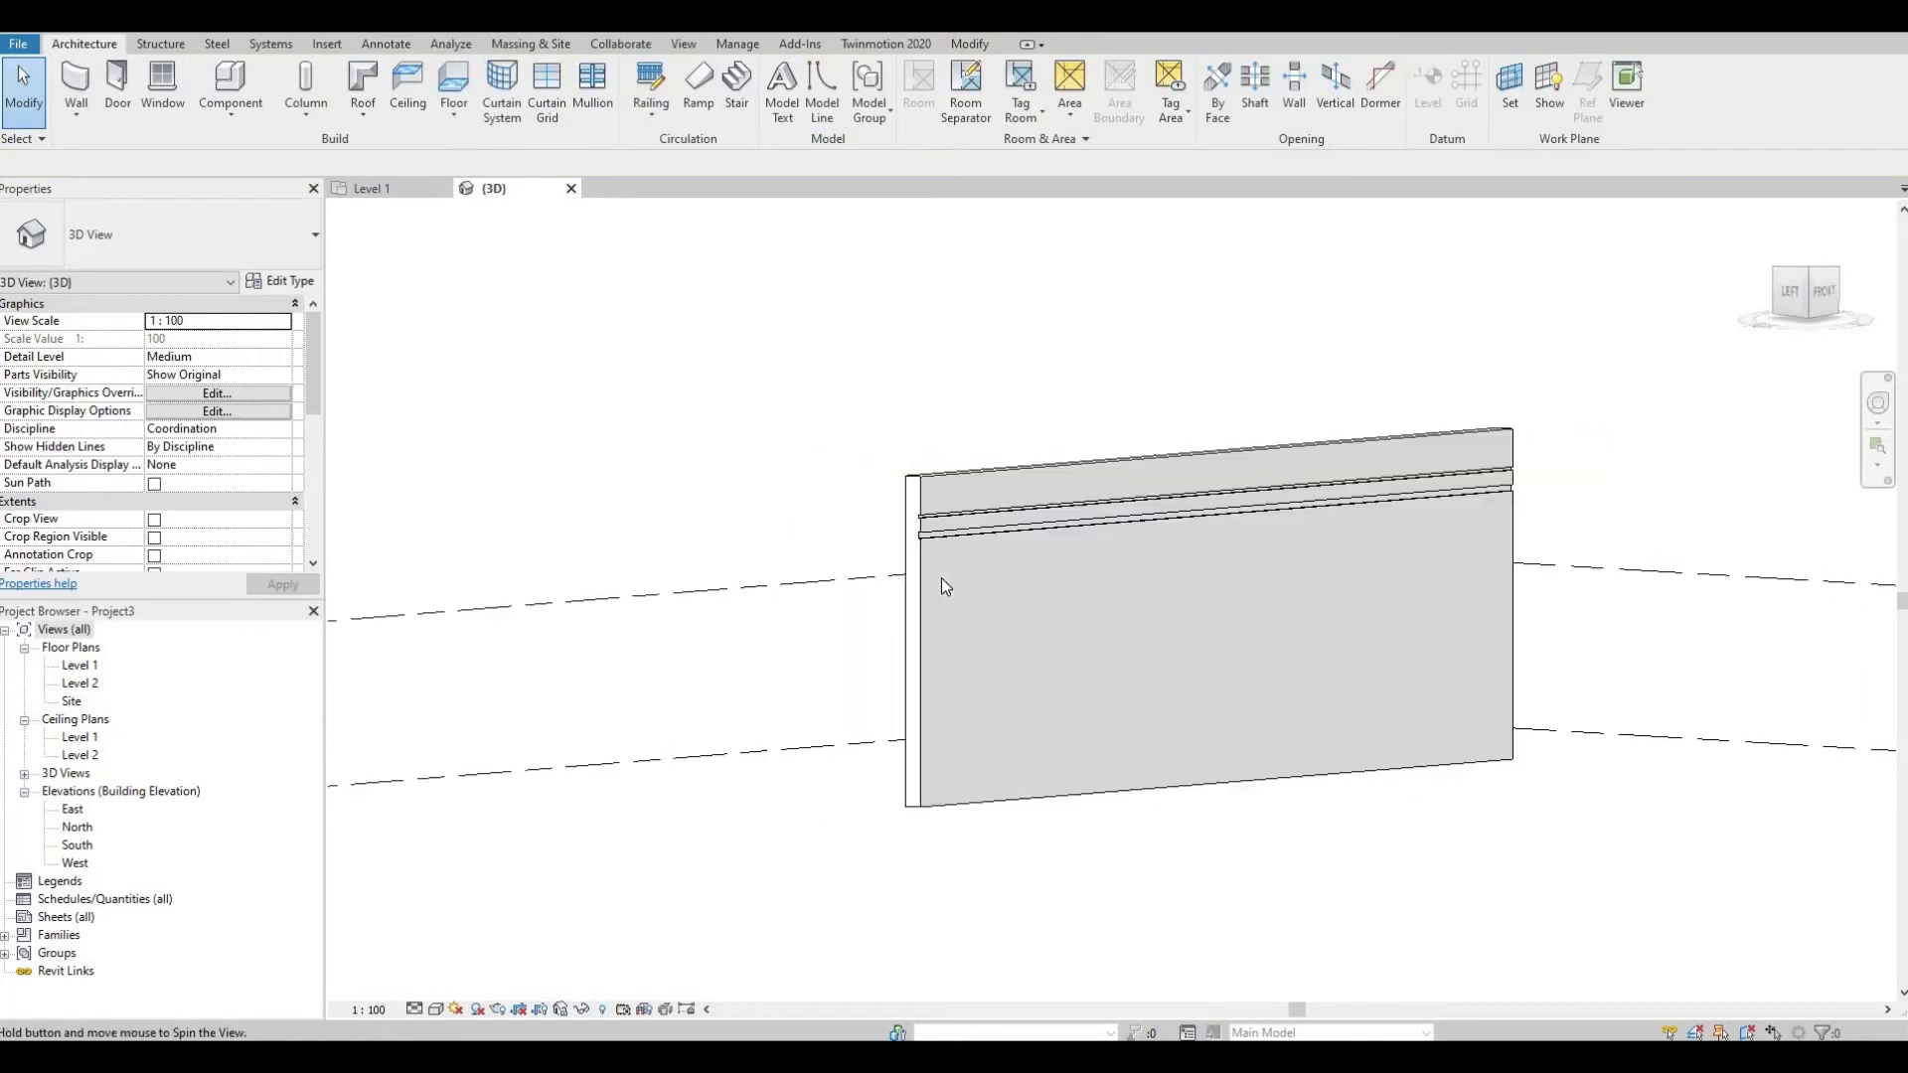
scroll(1033, 547, up, 5)
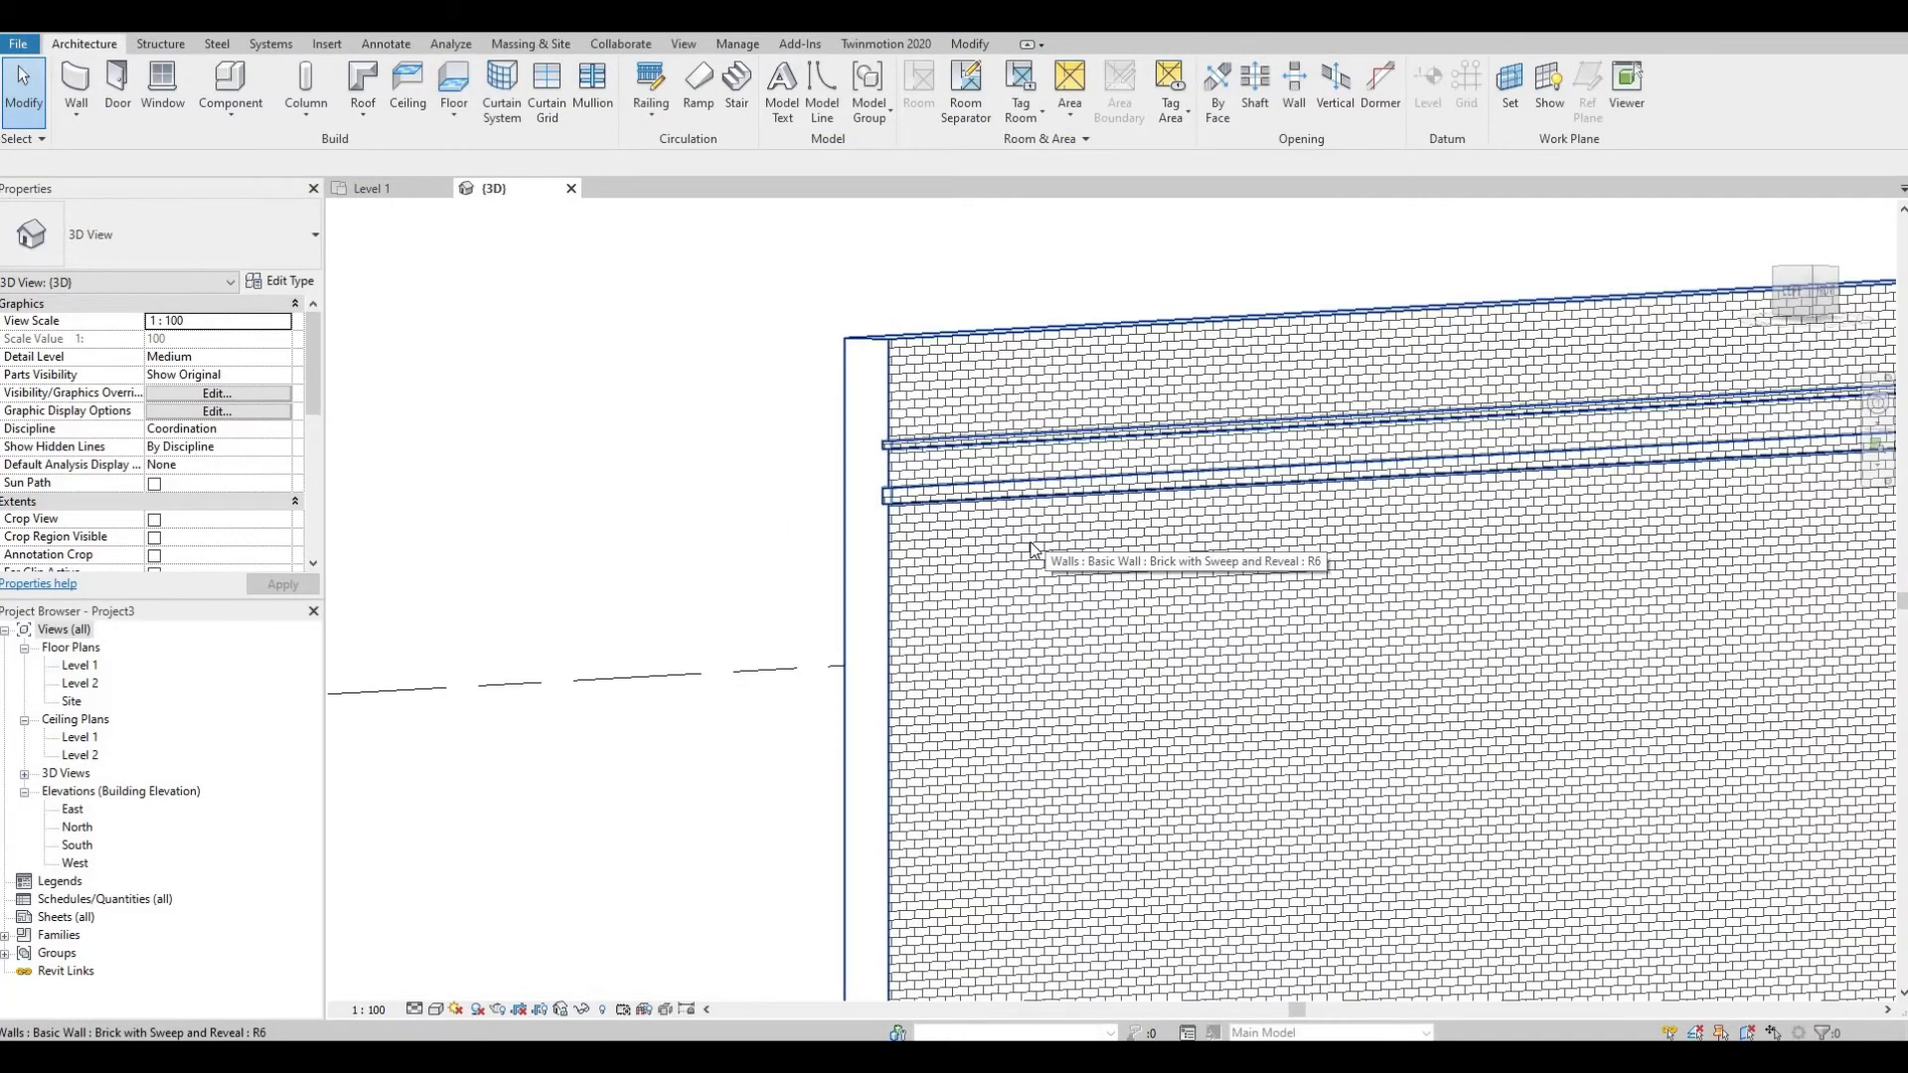
scroll(982, 553, up, 5)
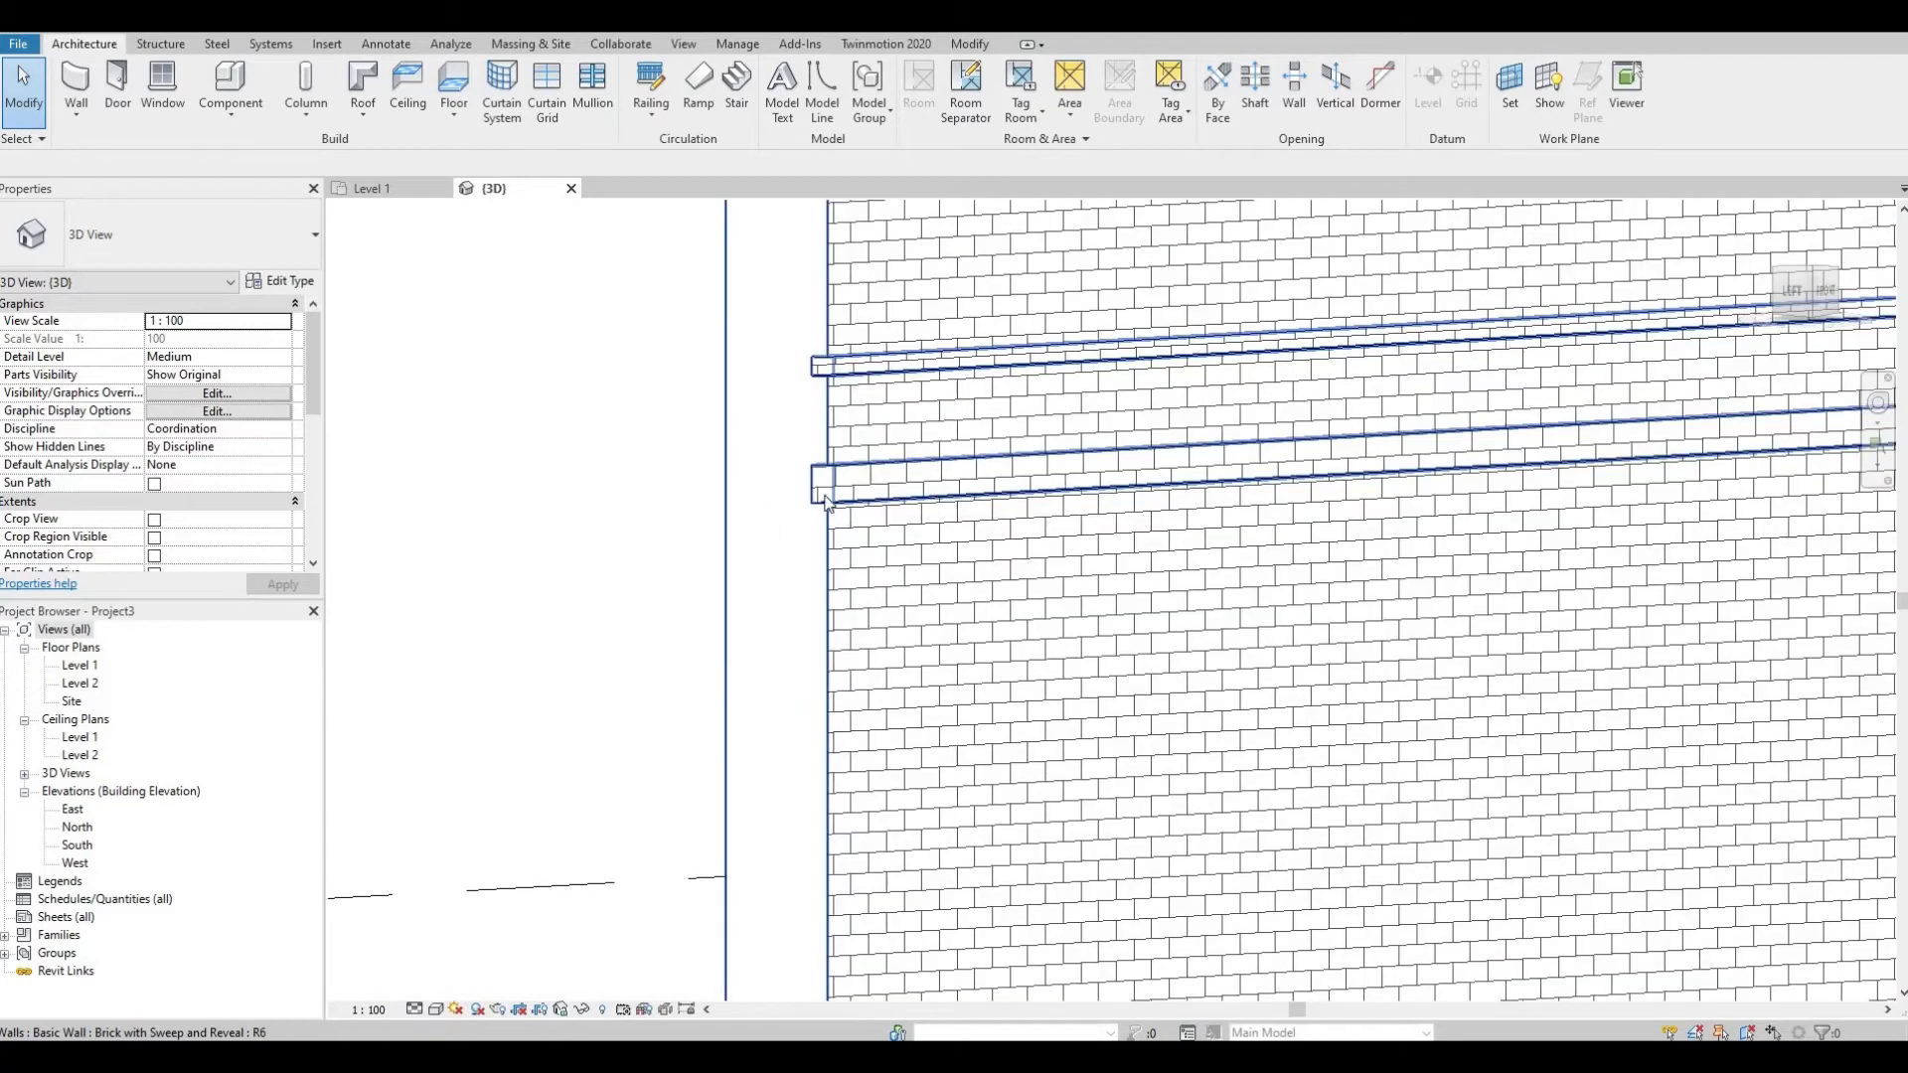
scroll(682, 701, down, 6)
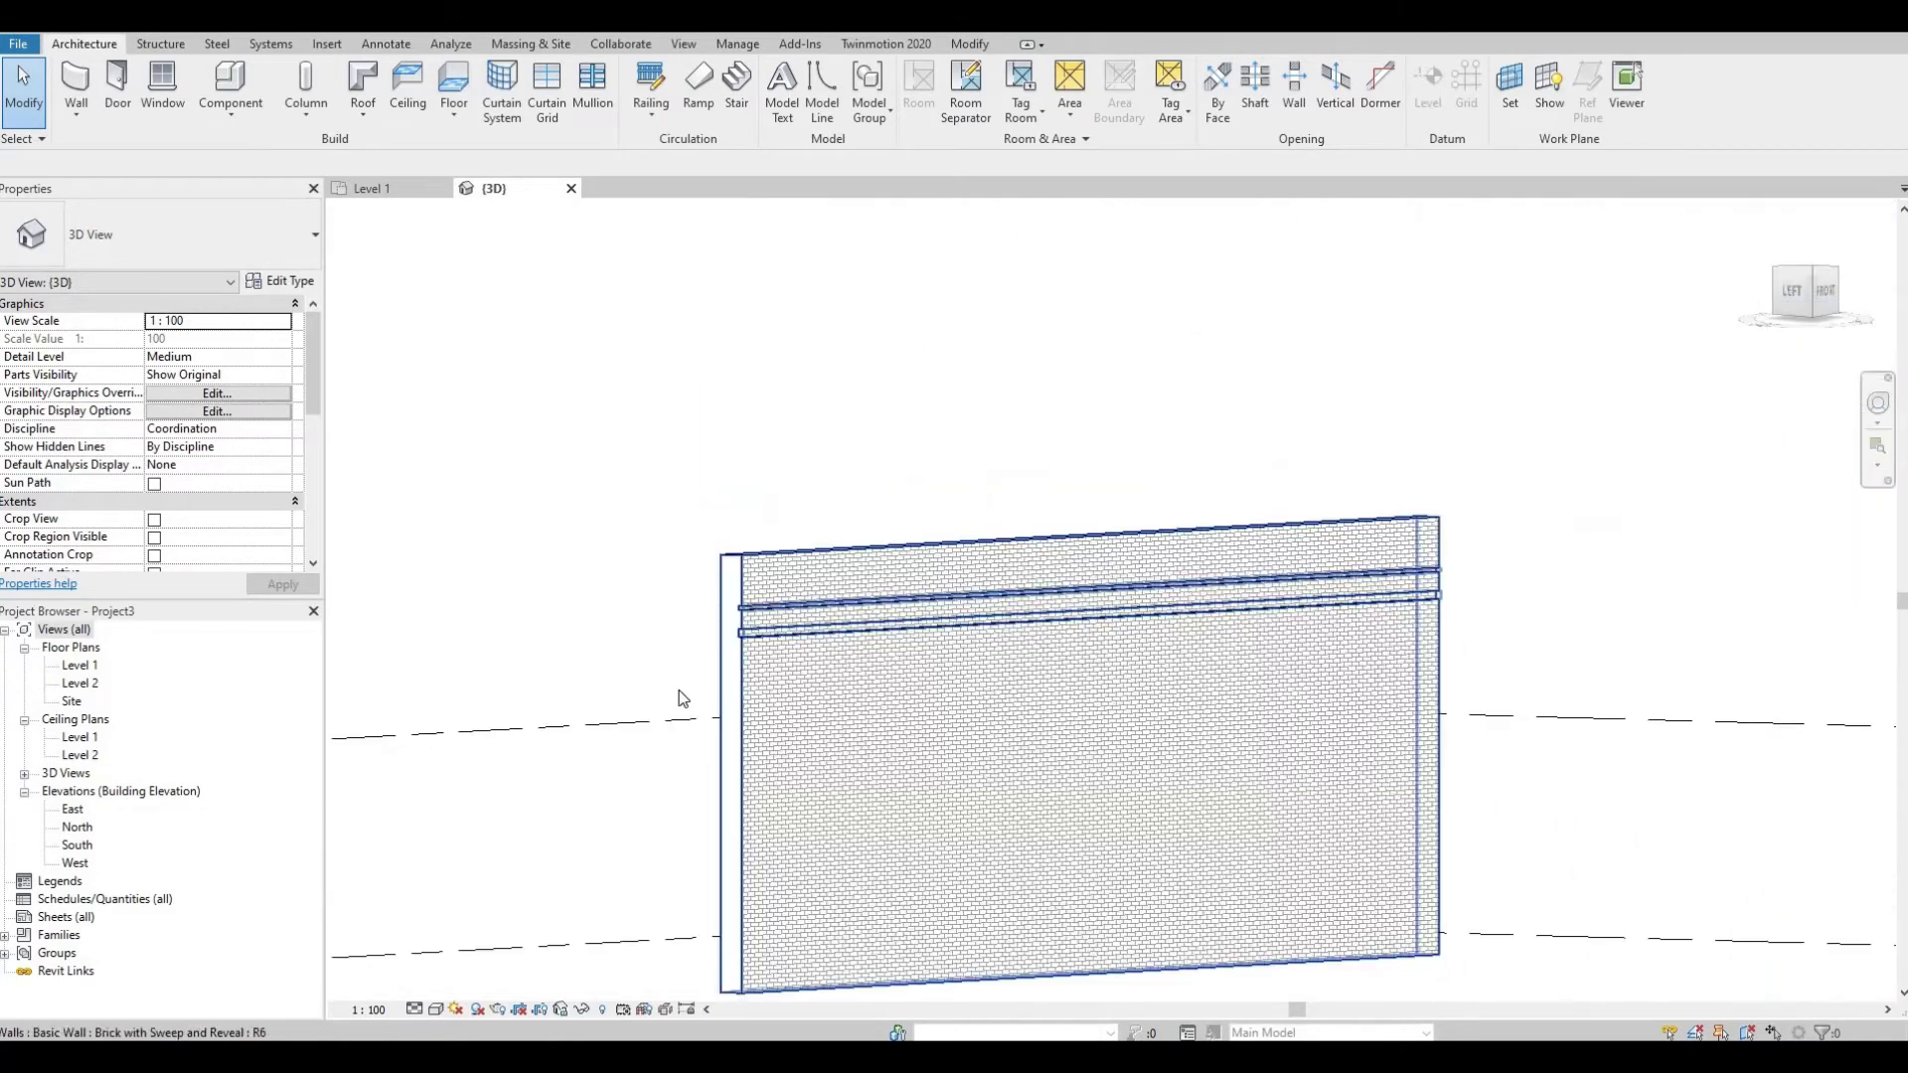
click(760, 566)
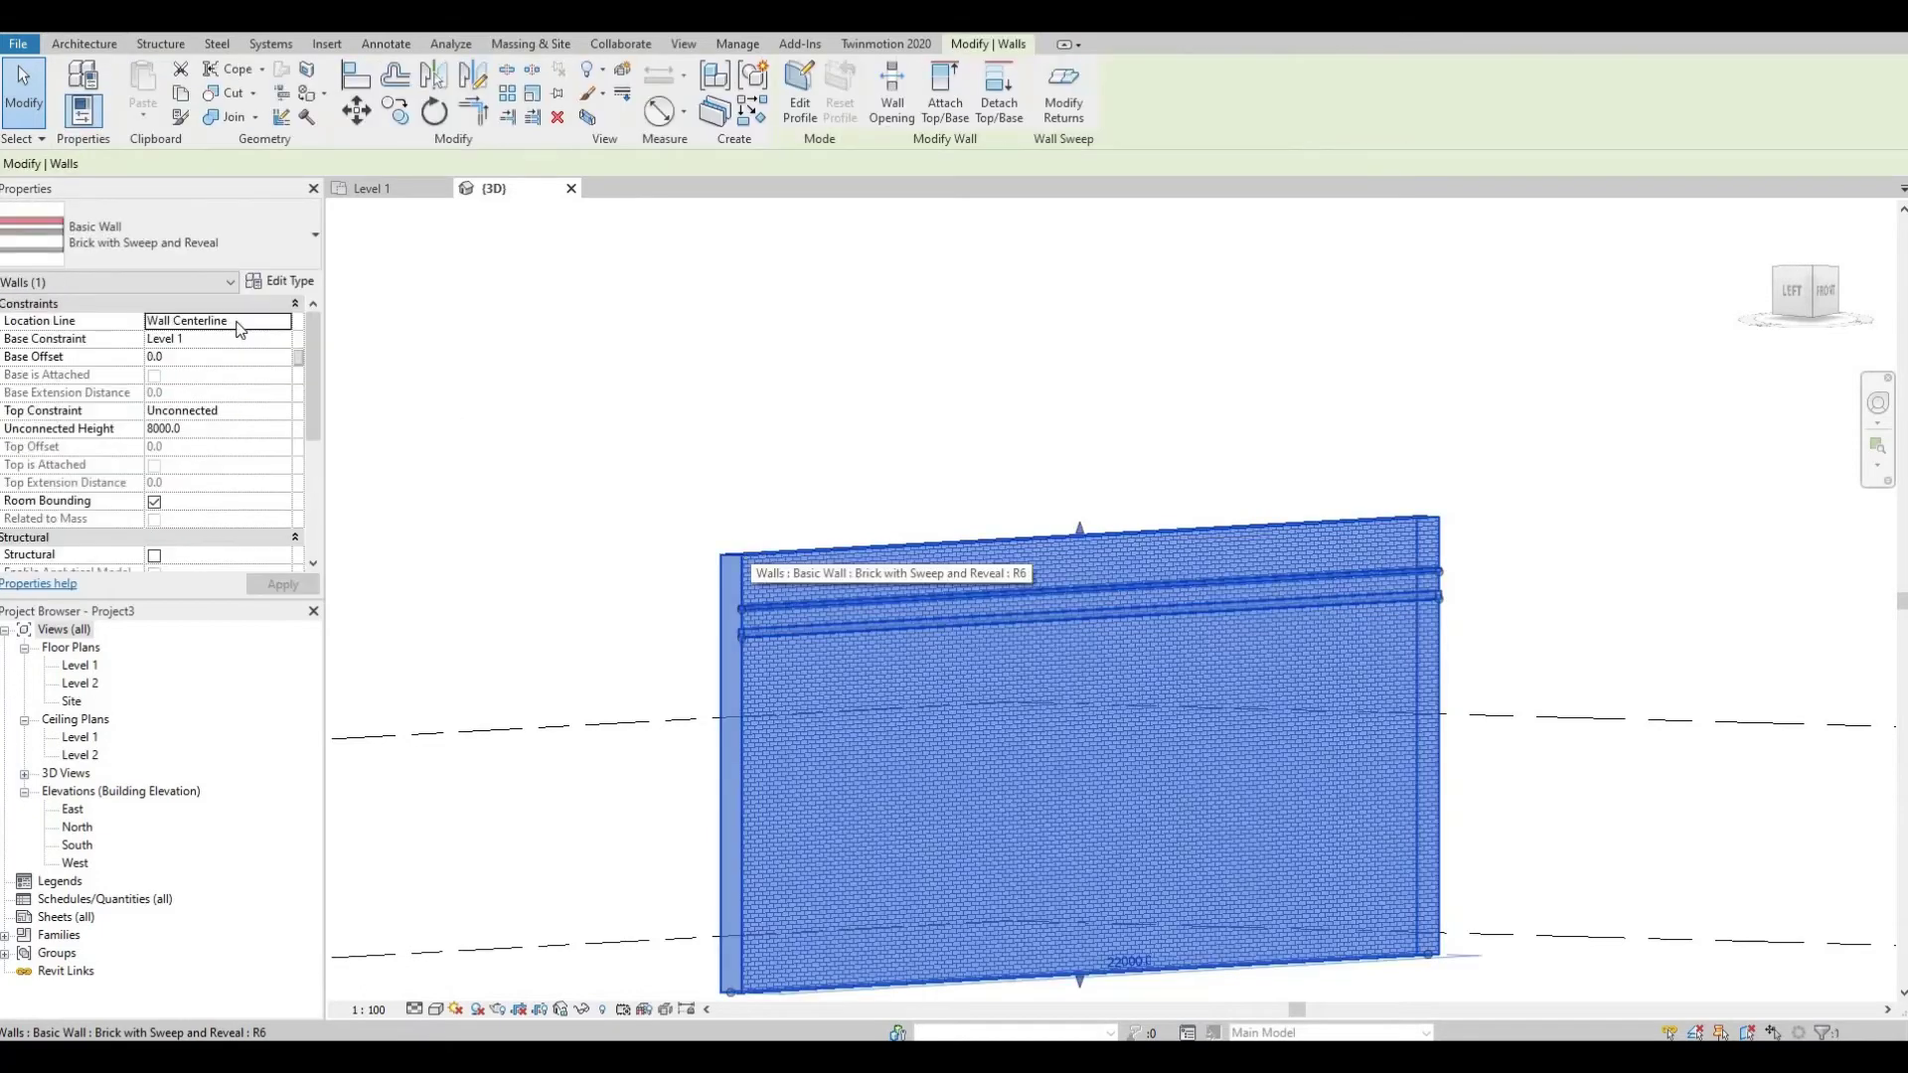
Step: Add a new wall sweep row and load the M_Wall Sweep-Brick Course profile family
click(281, 281)
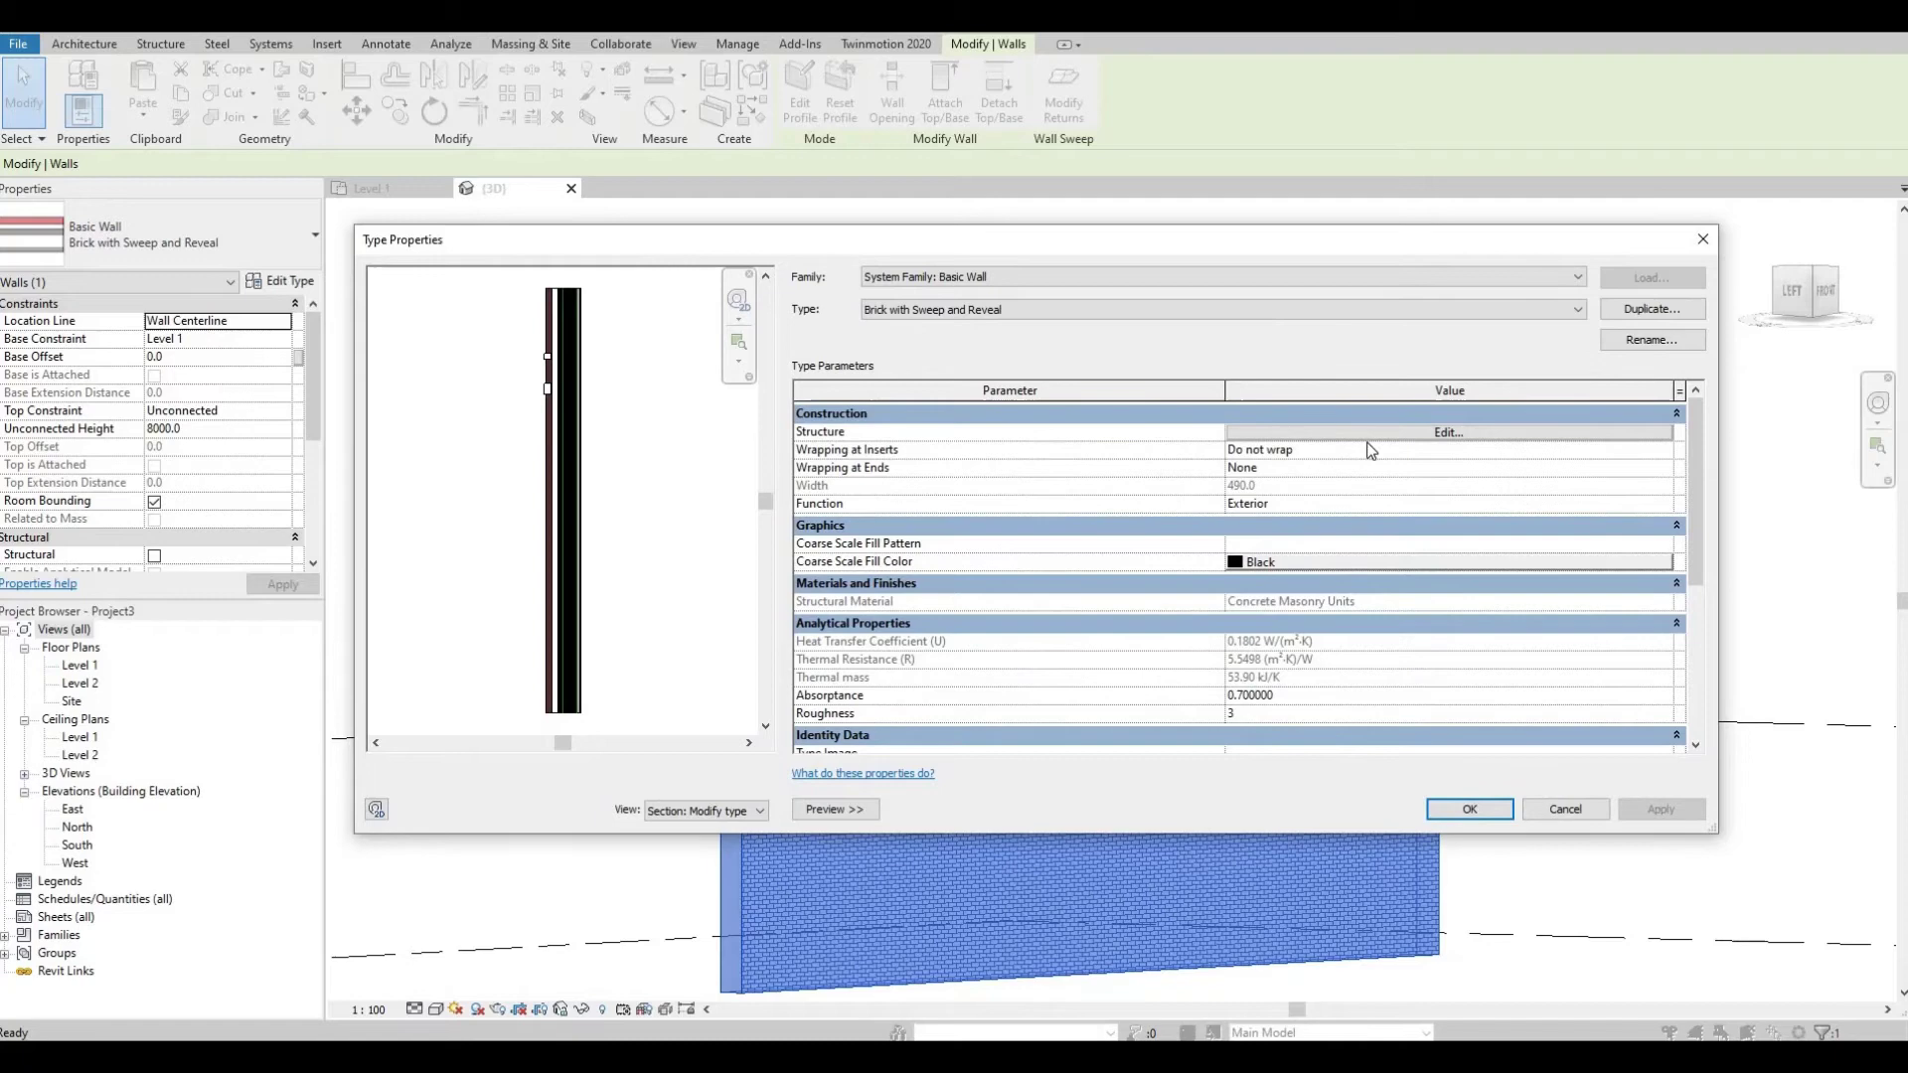
click(1441, 434)
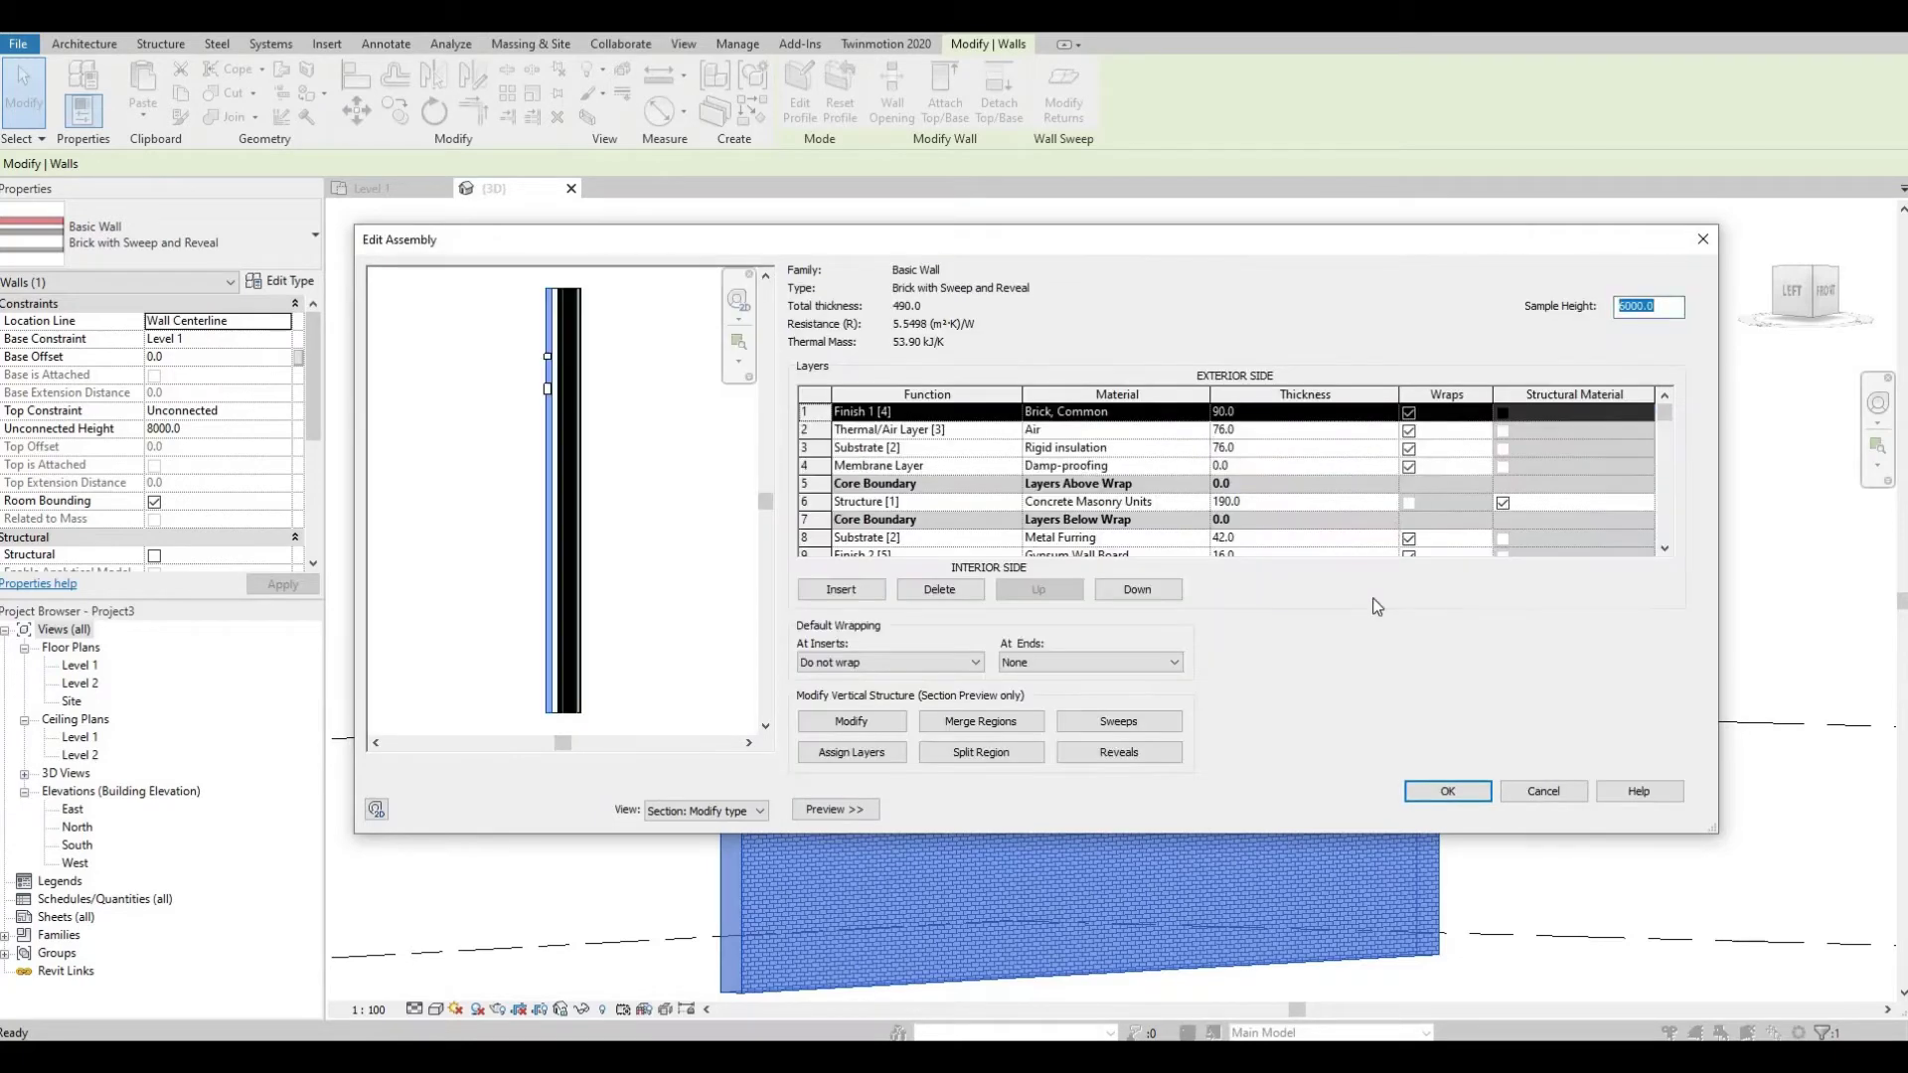
click(1124, 721)
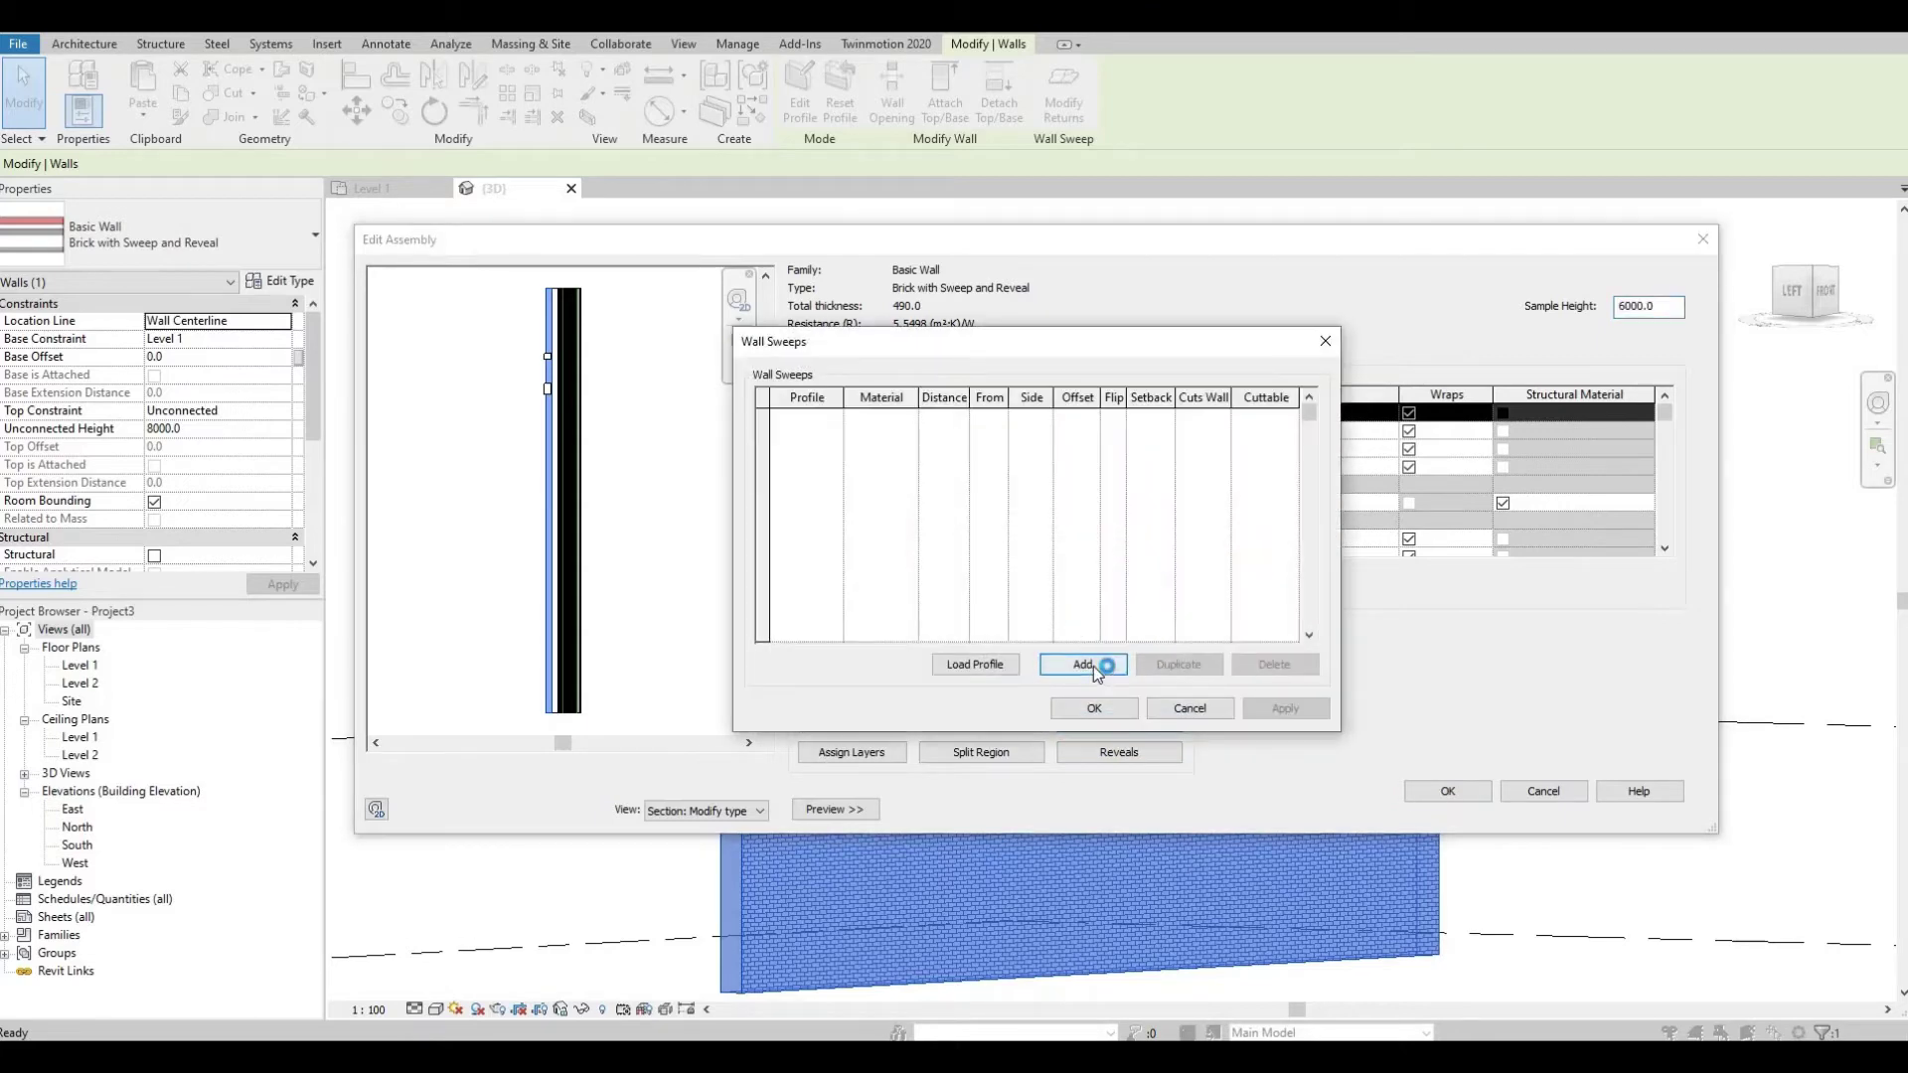
click(1089, 665)
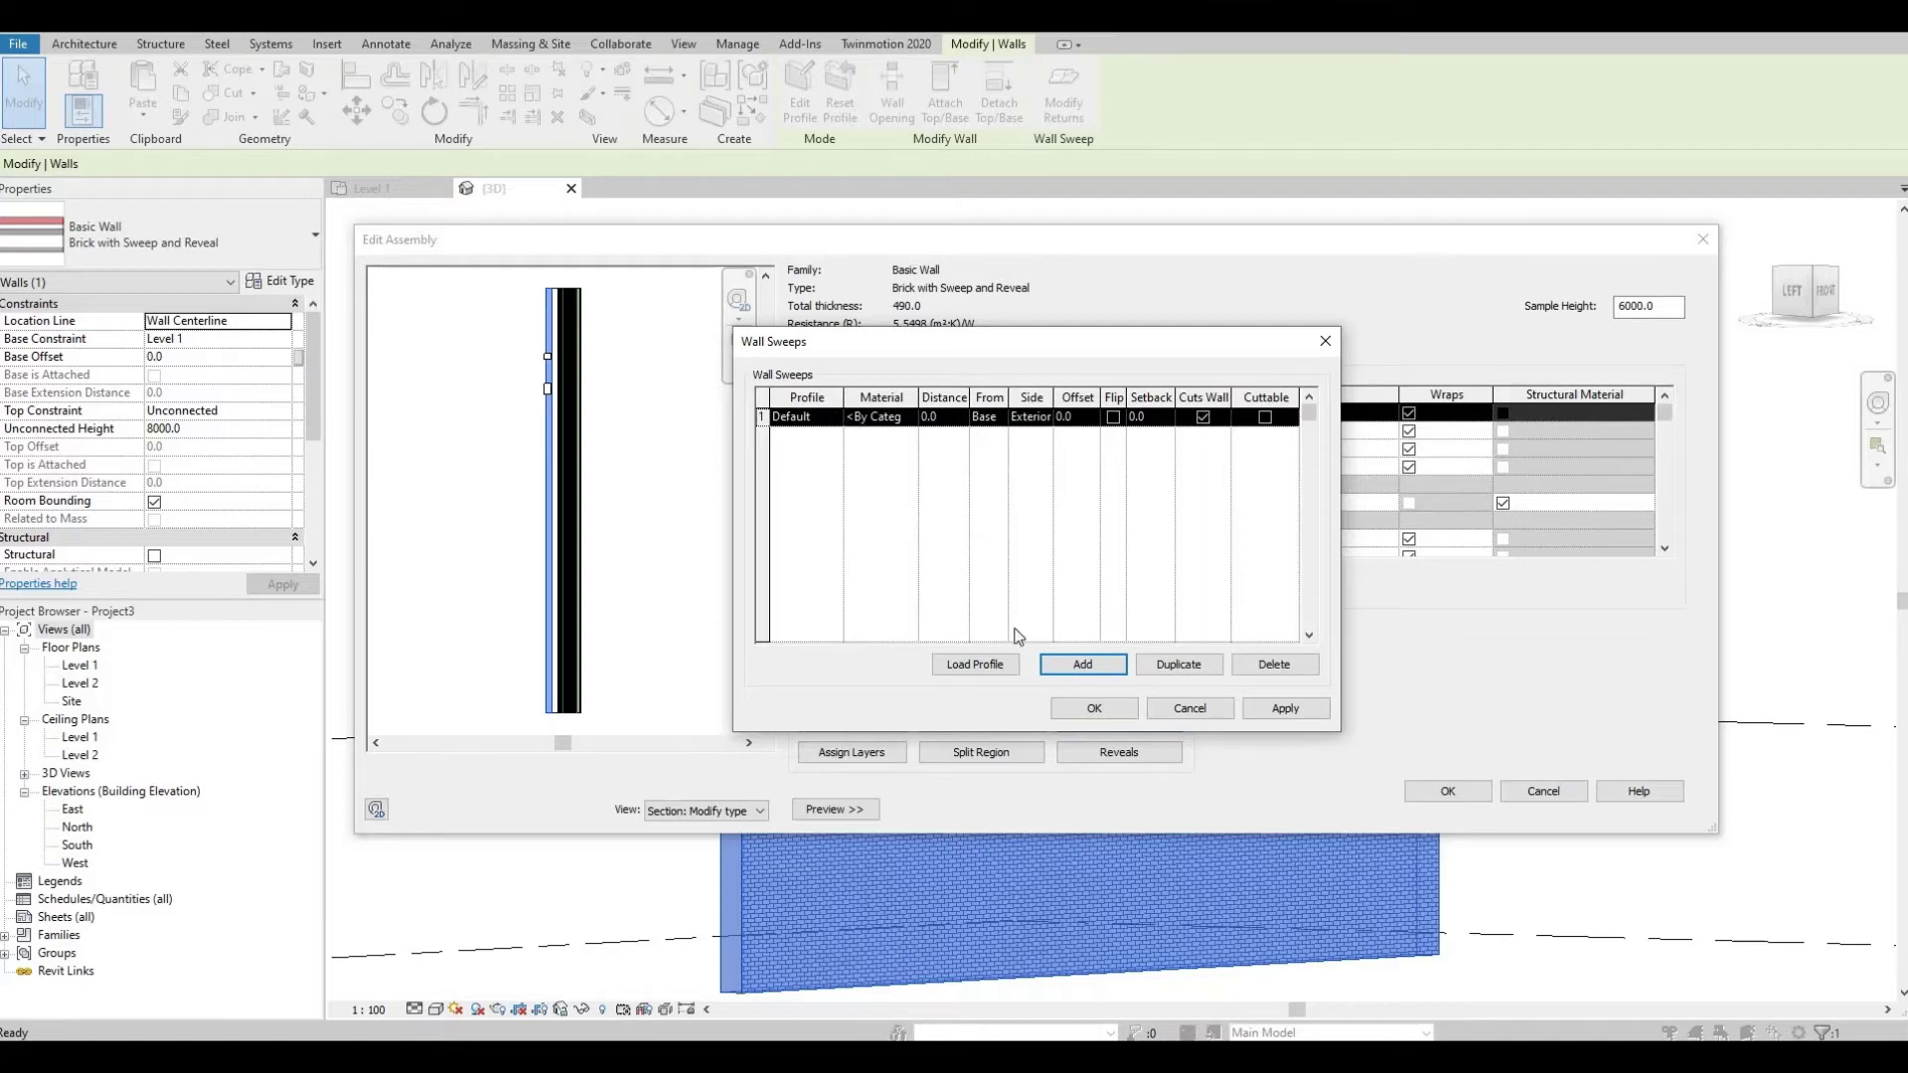
click(991, 665)
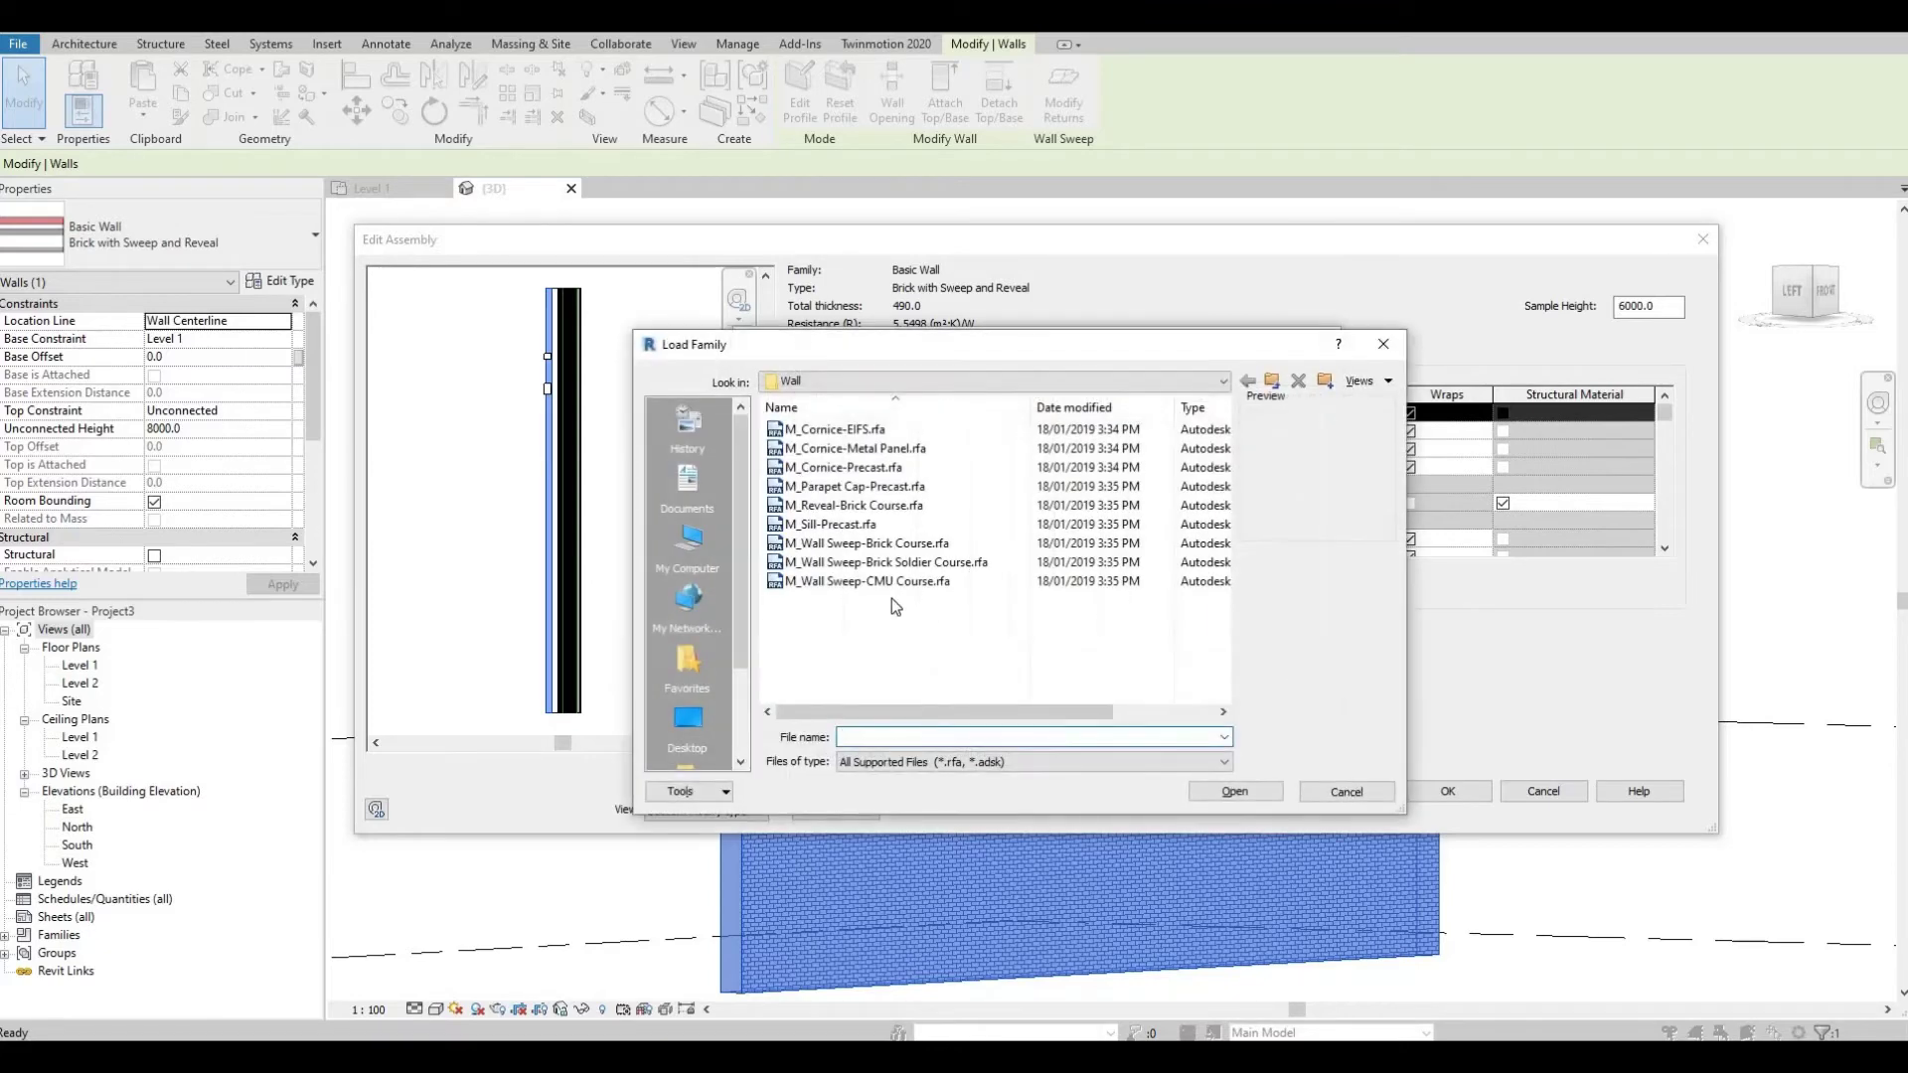
click(834, 550)
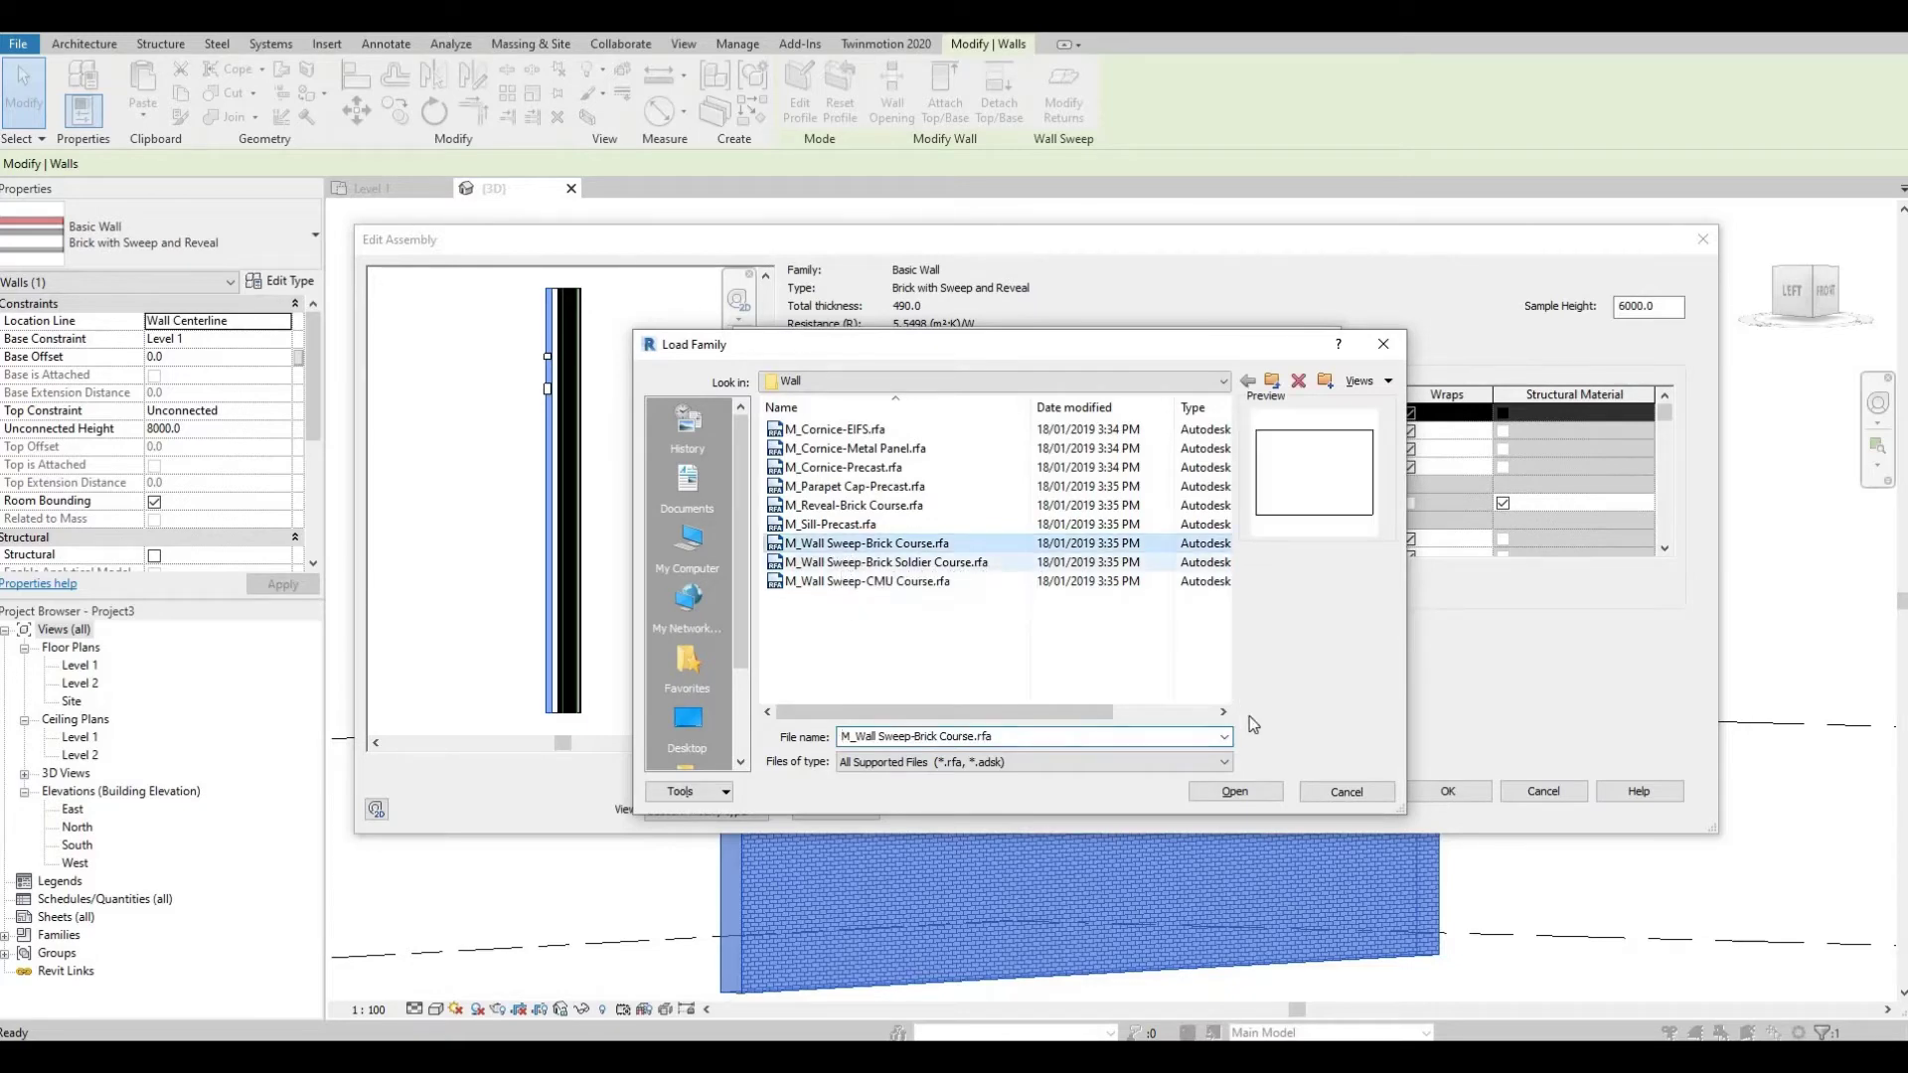
click(1232, 791)
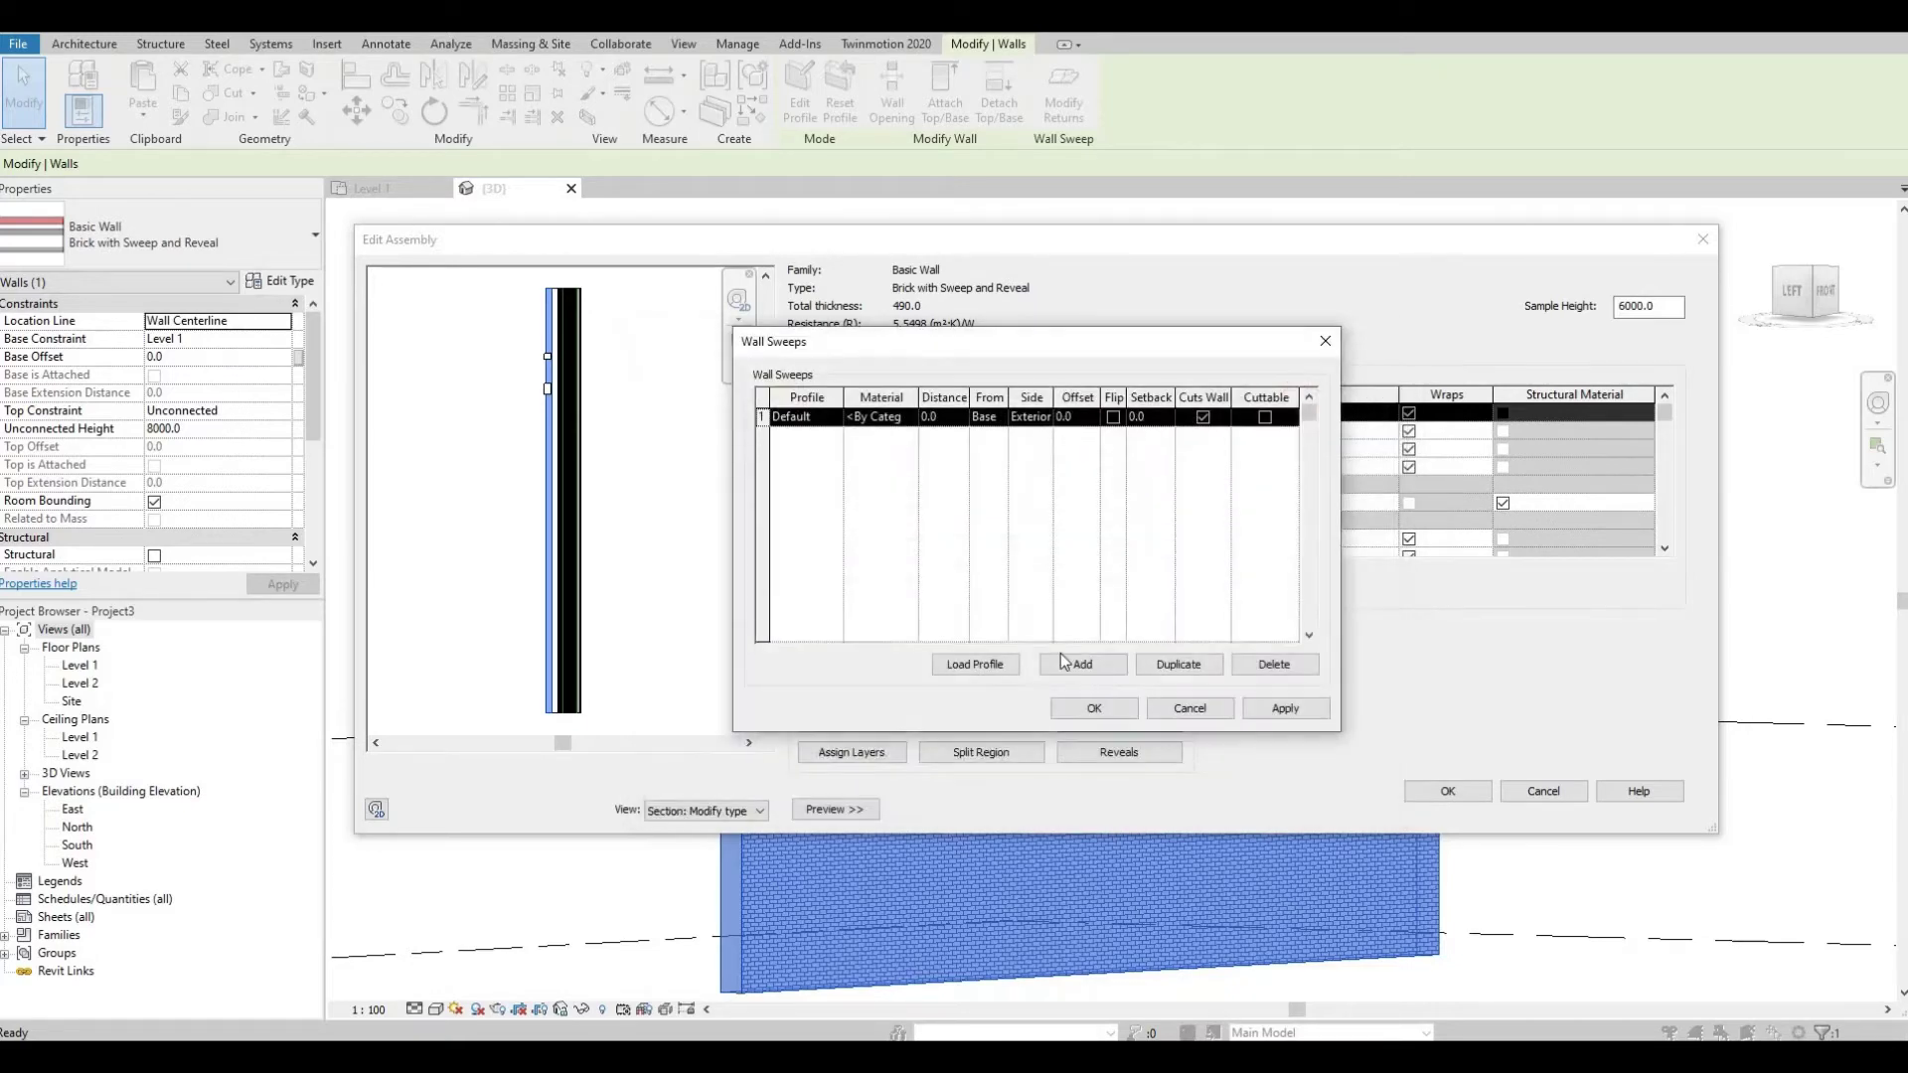
Step: Set the new sweep's profile to M_Wall Sweep-Brick Course : 1 Brick
click(835, 419)
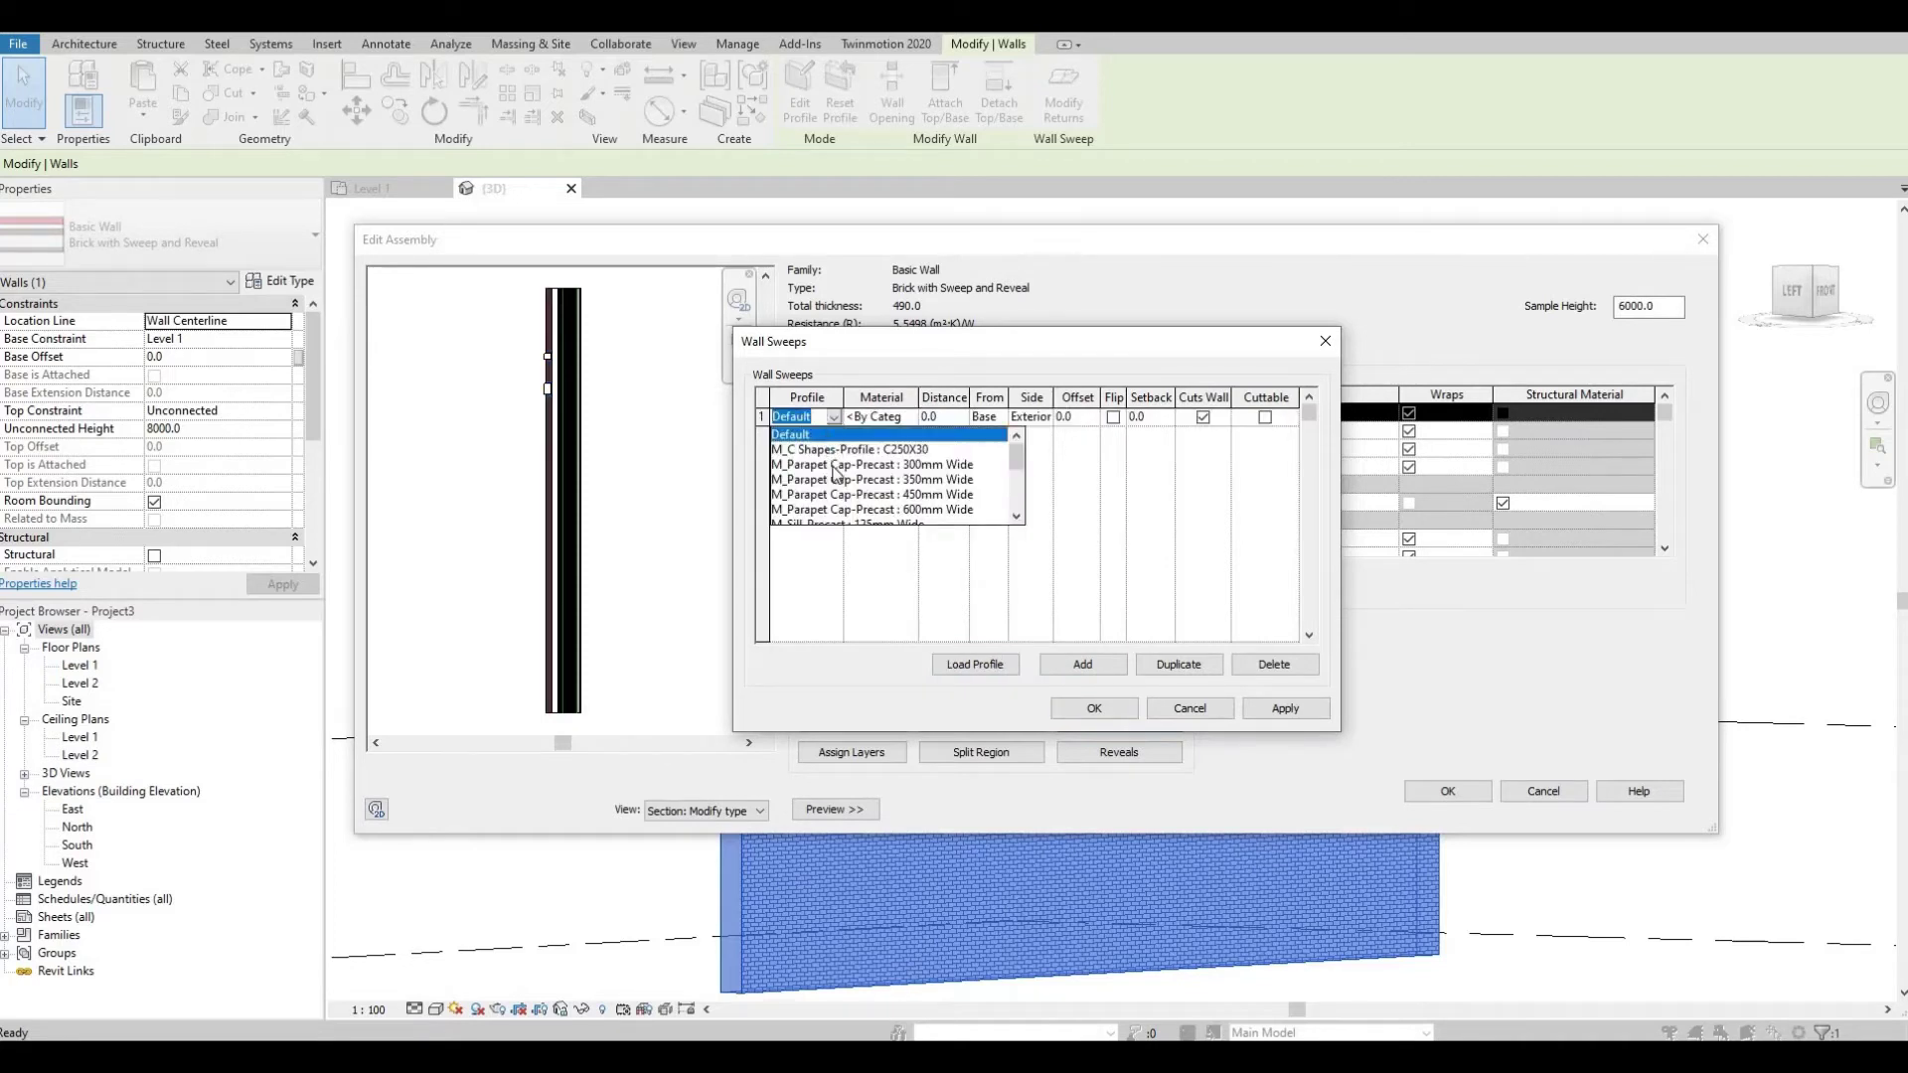
scroll(835, 474, down, 1)
scroll(845, 485, down, 1)
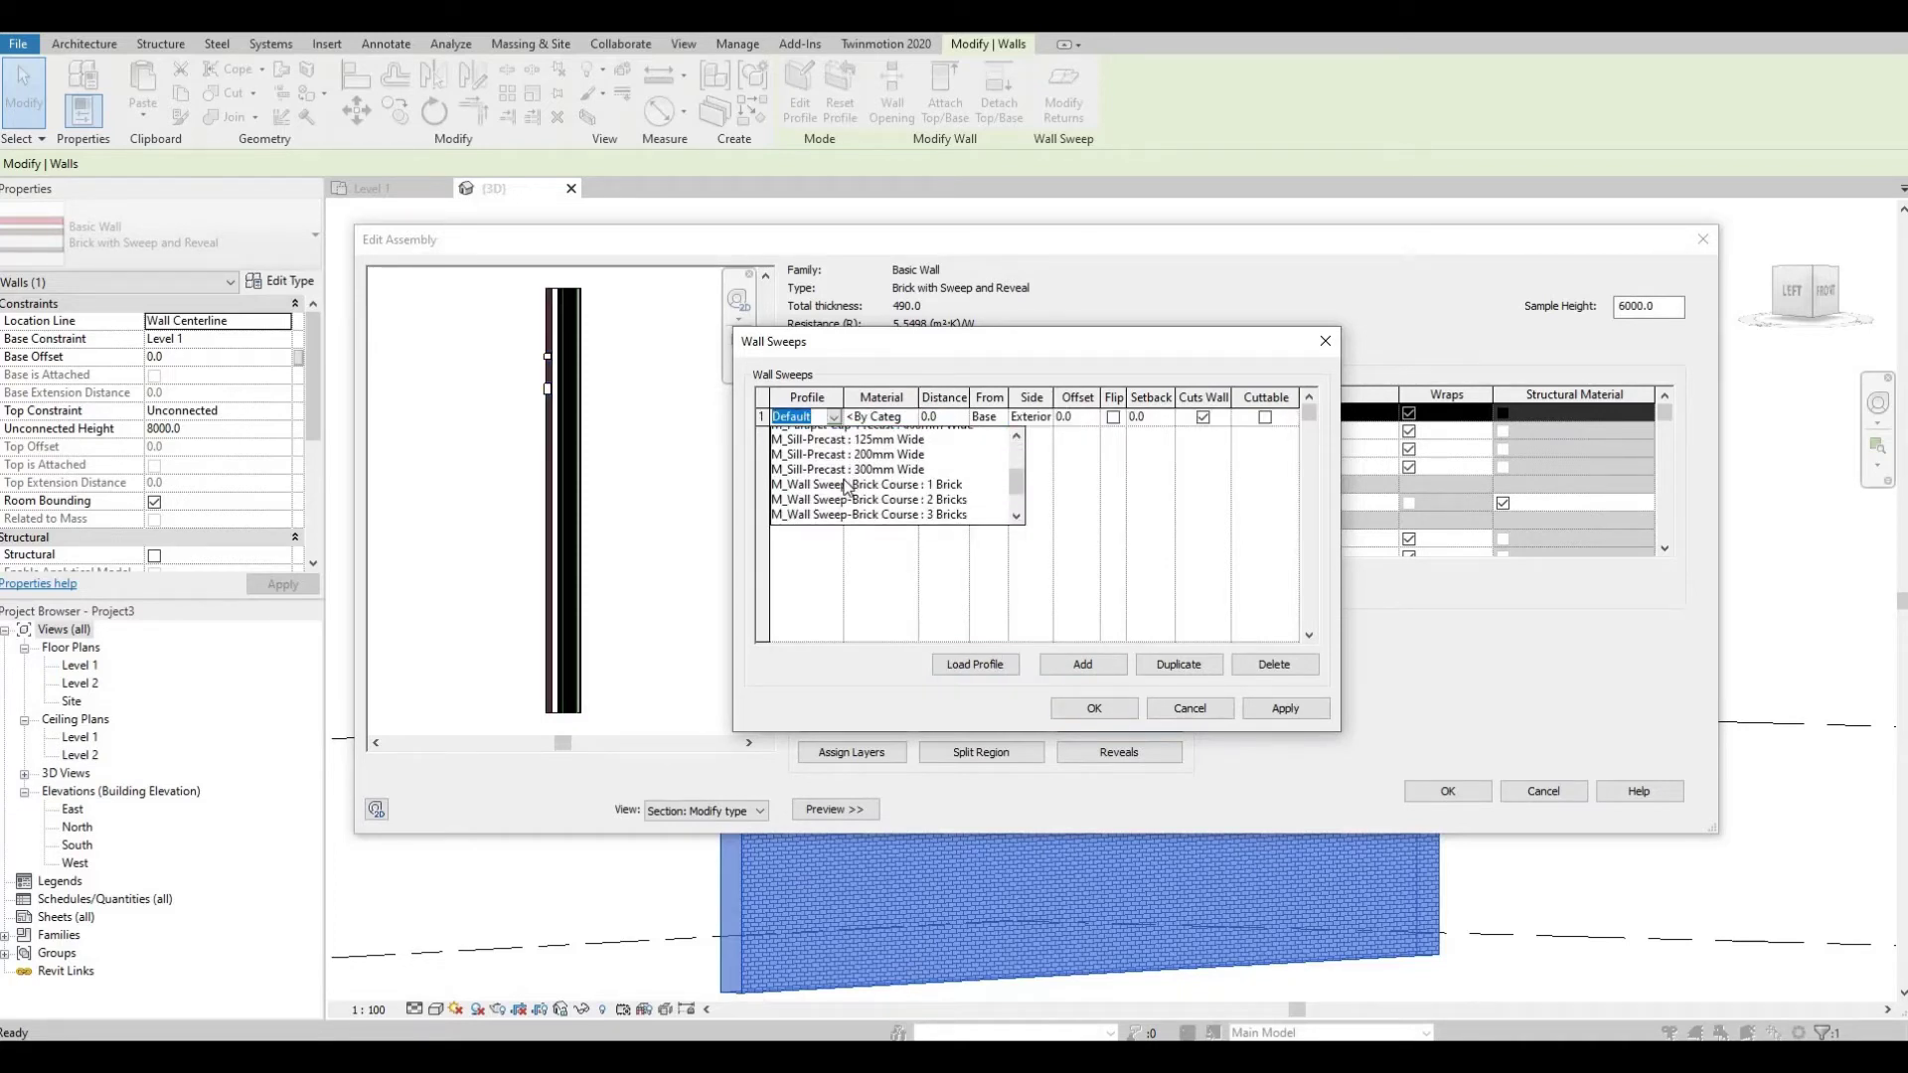
scroll(845, 487, down, 1)
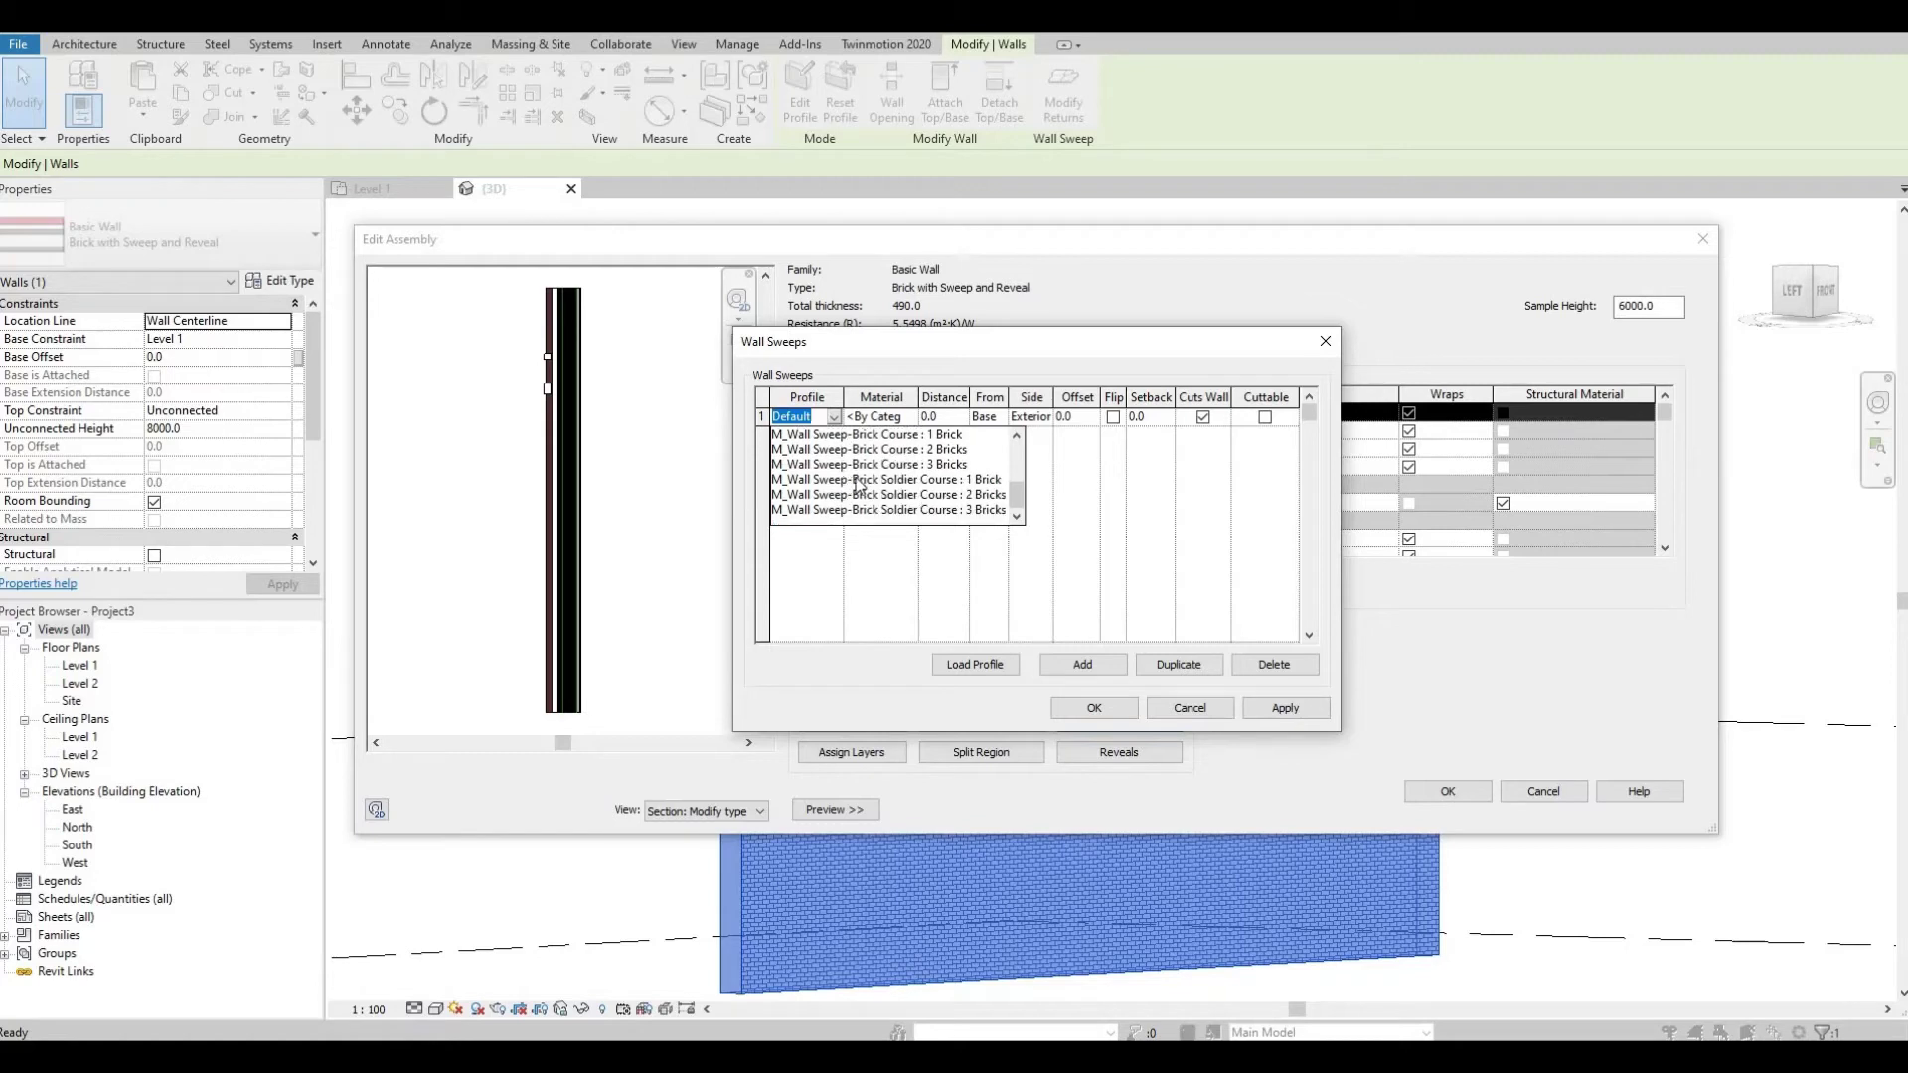
scroll(863, 489, up, 1)
click(993, 537)
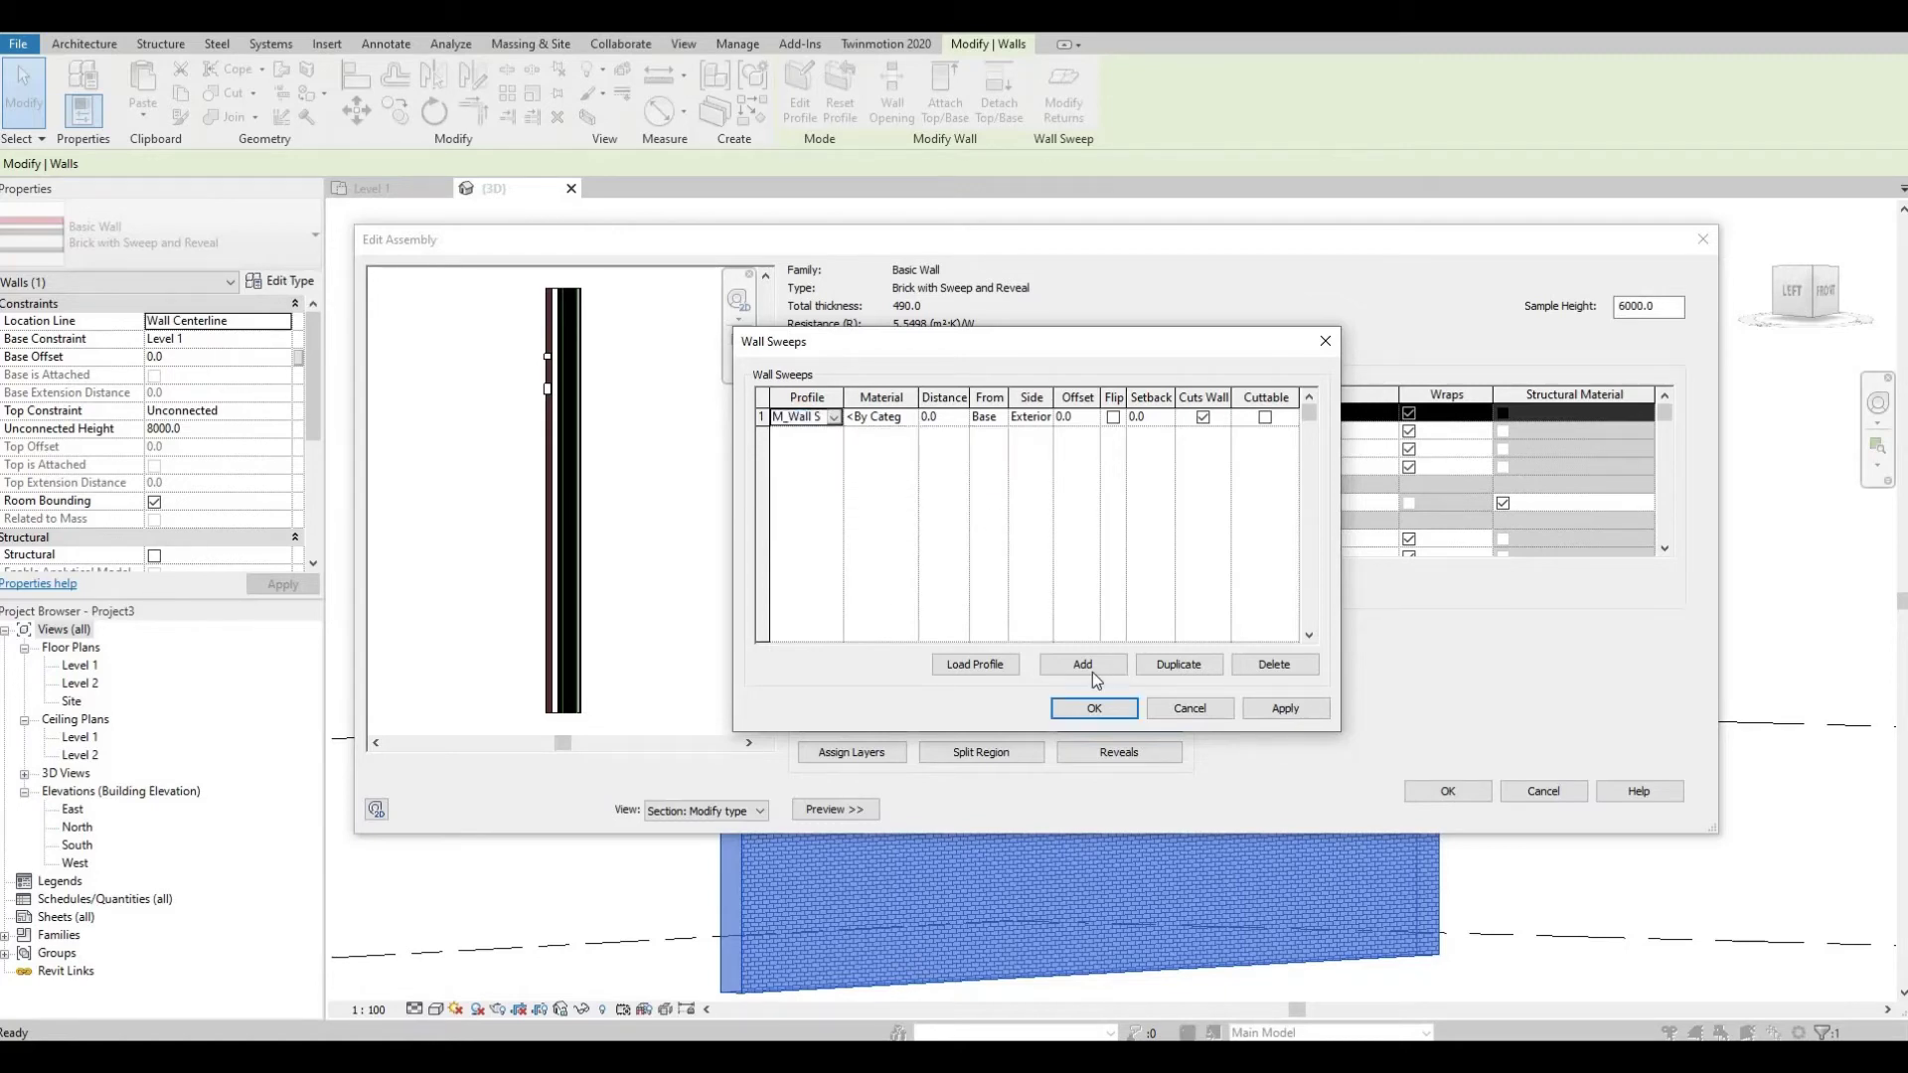
Step: Set the sweep distance to 1000 from base and offset 0, and apply
click(950, 417)
text(1)
text(000)
click(1077, 420)
click(1286, 708)
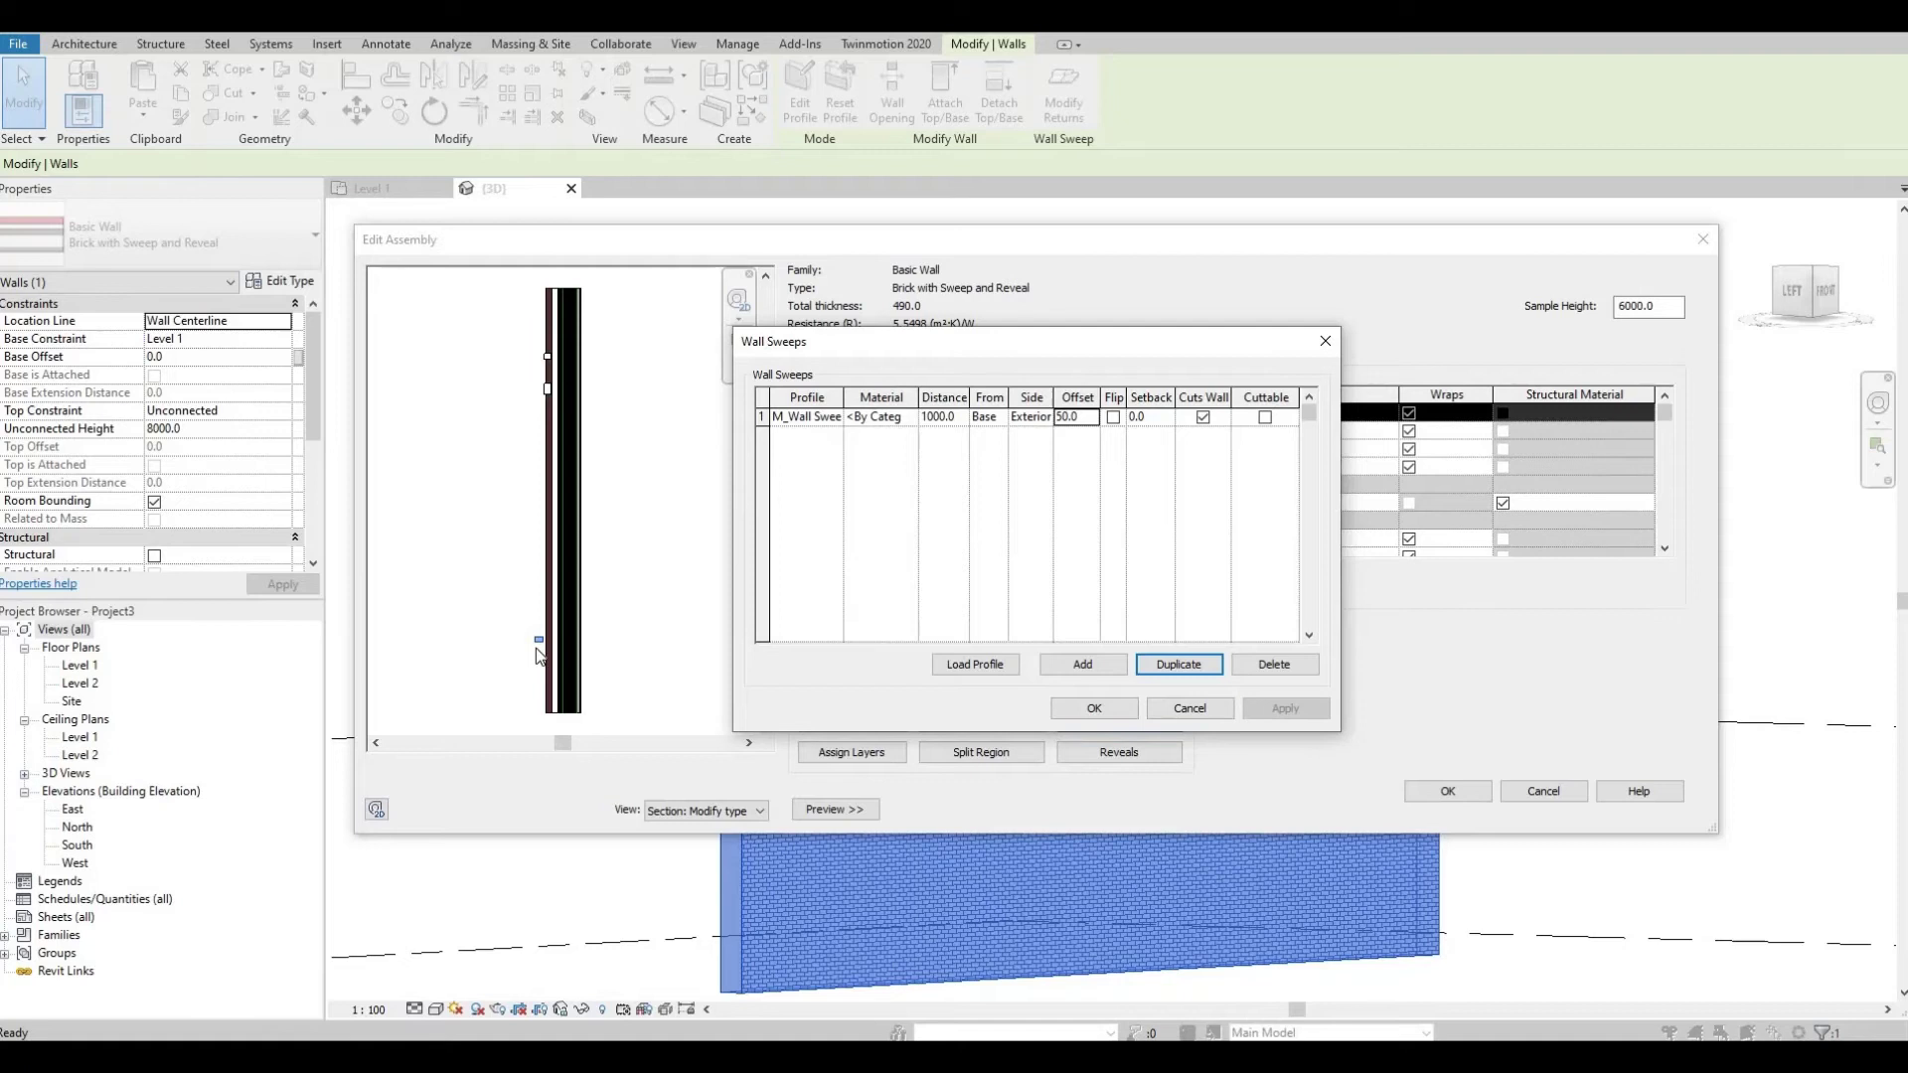
click(1075, 417)
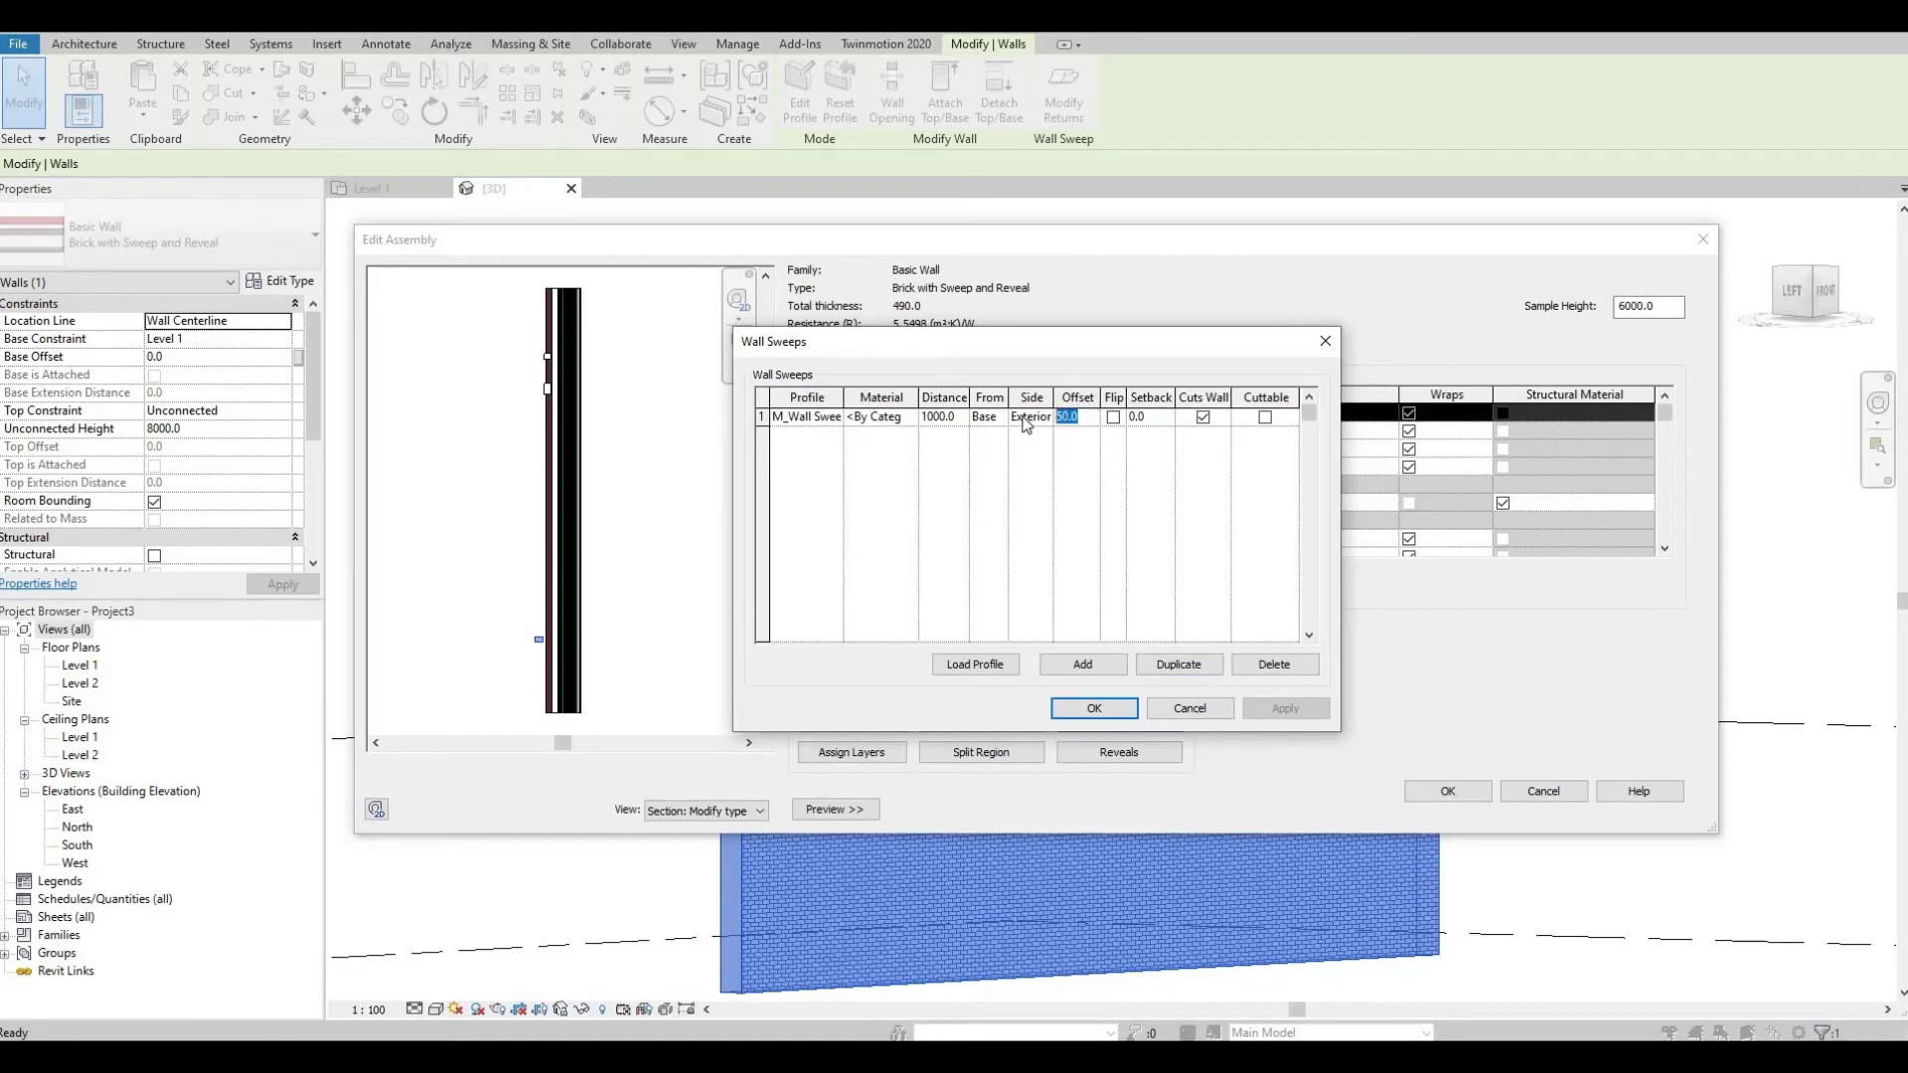
text(0)
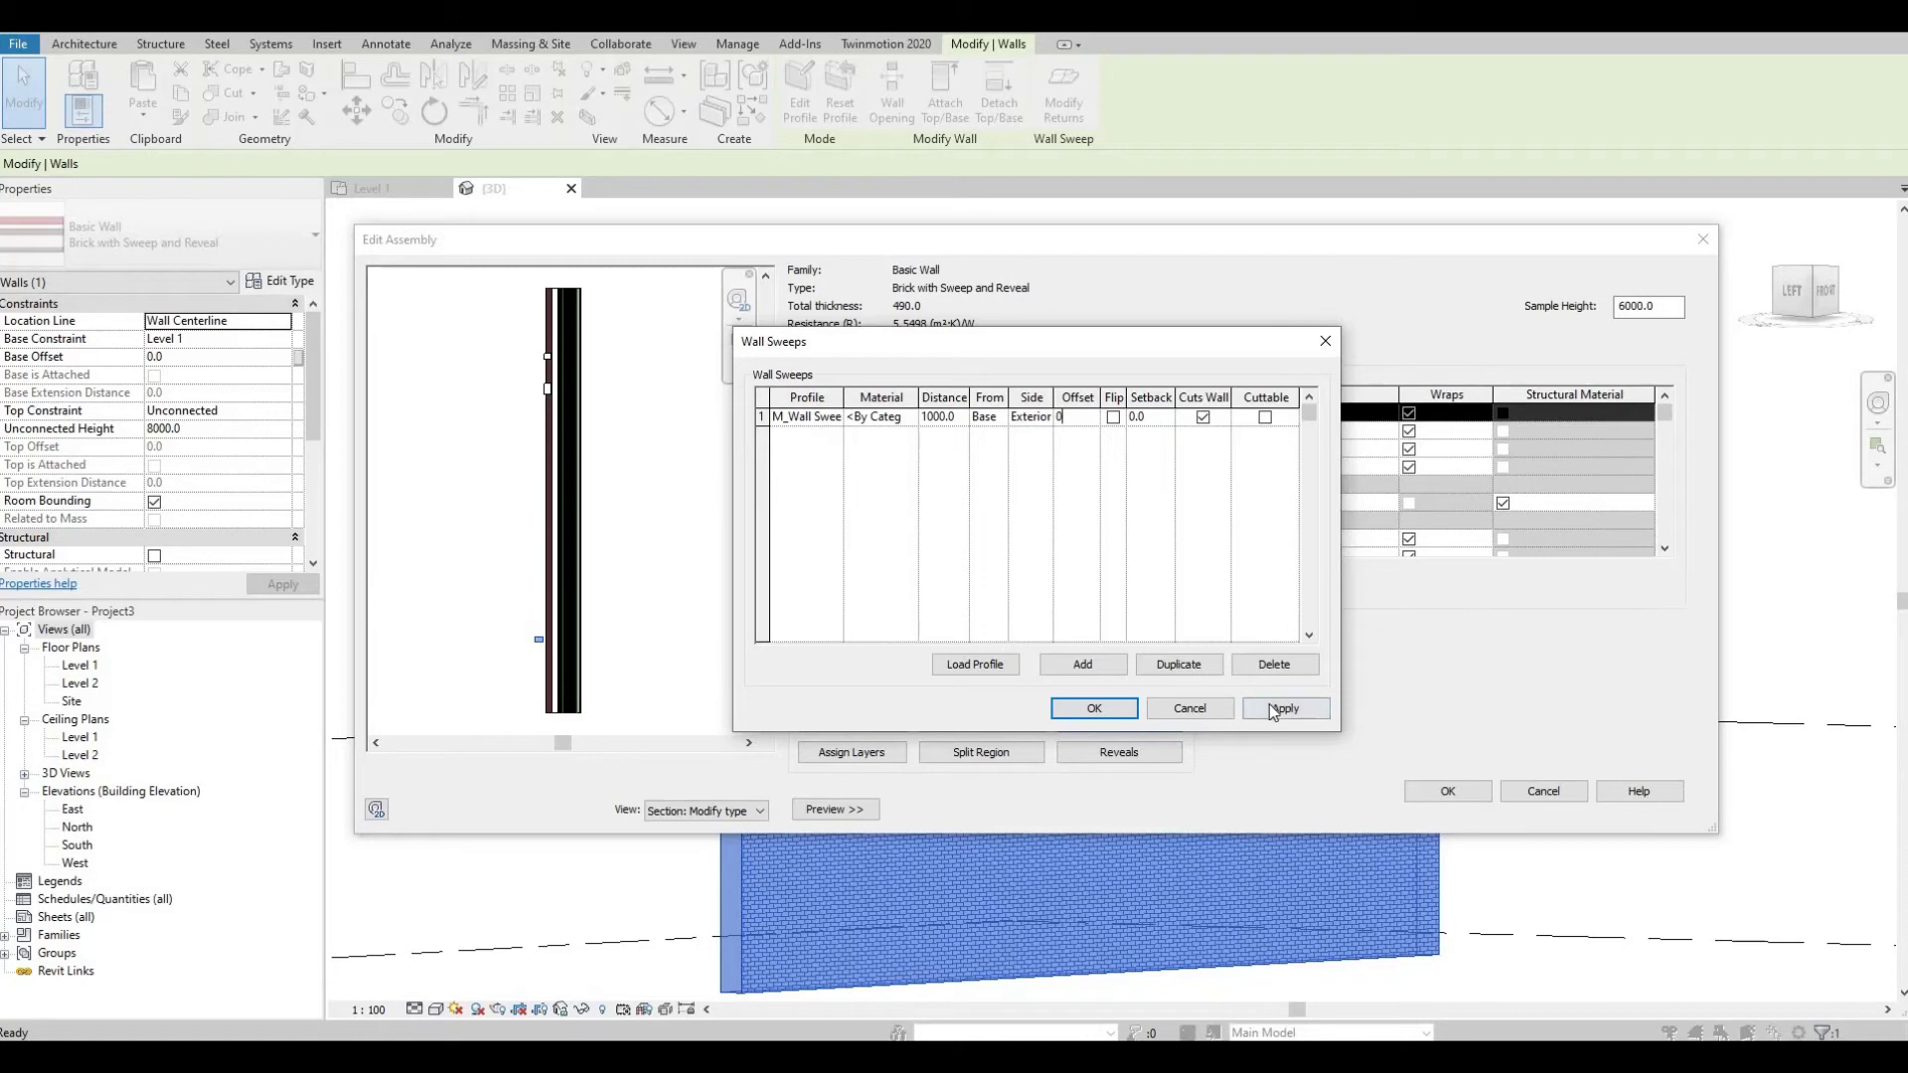
click(1279, 708)
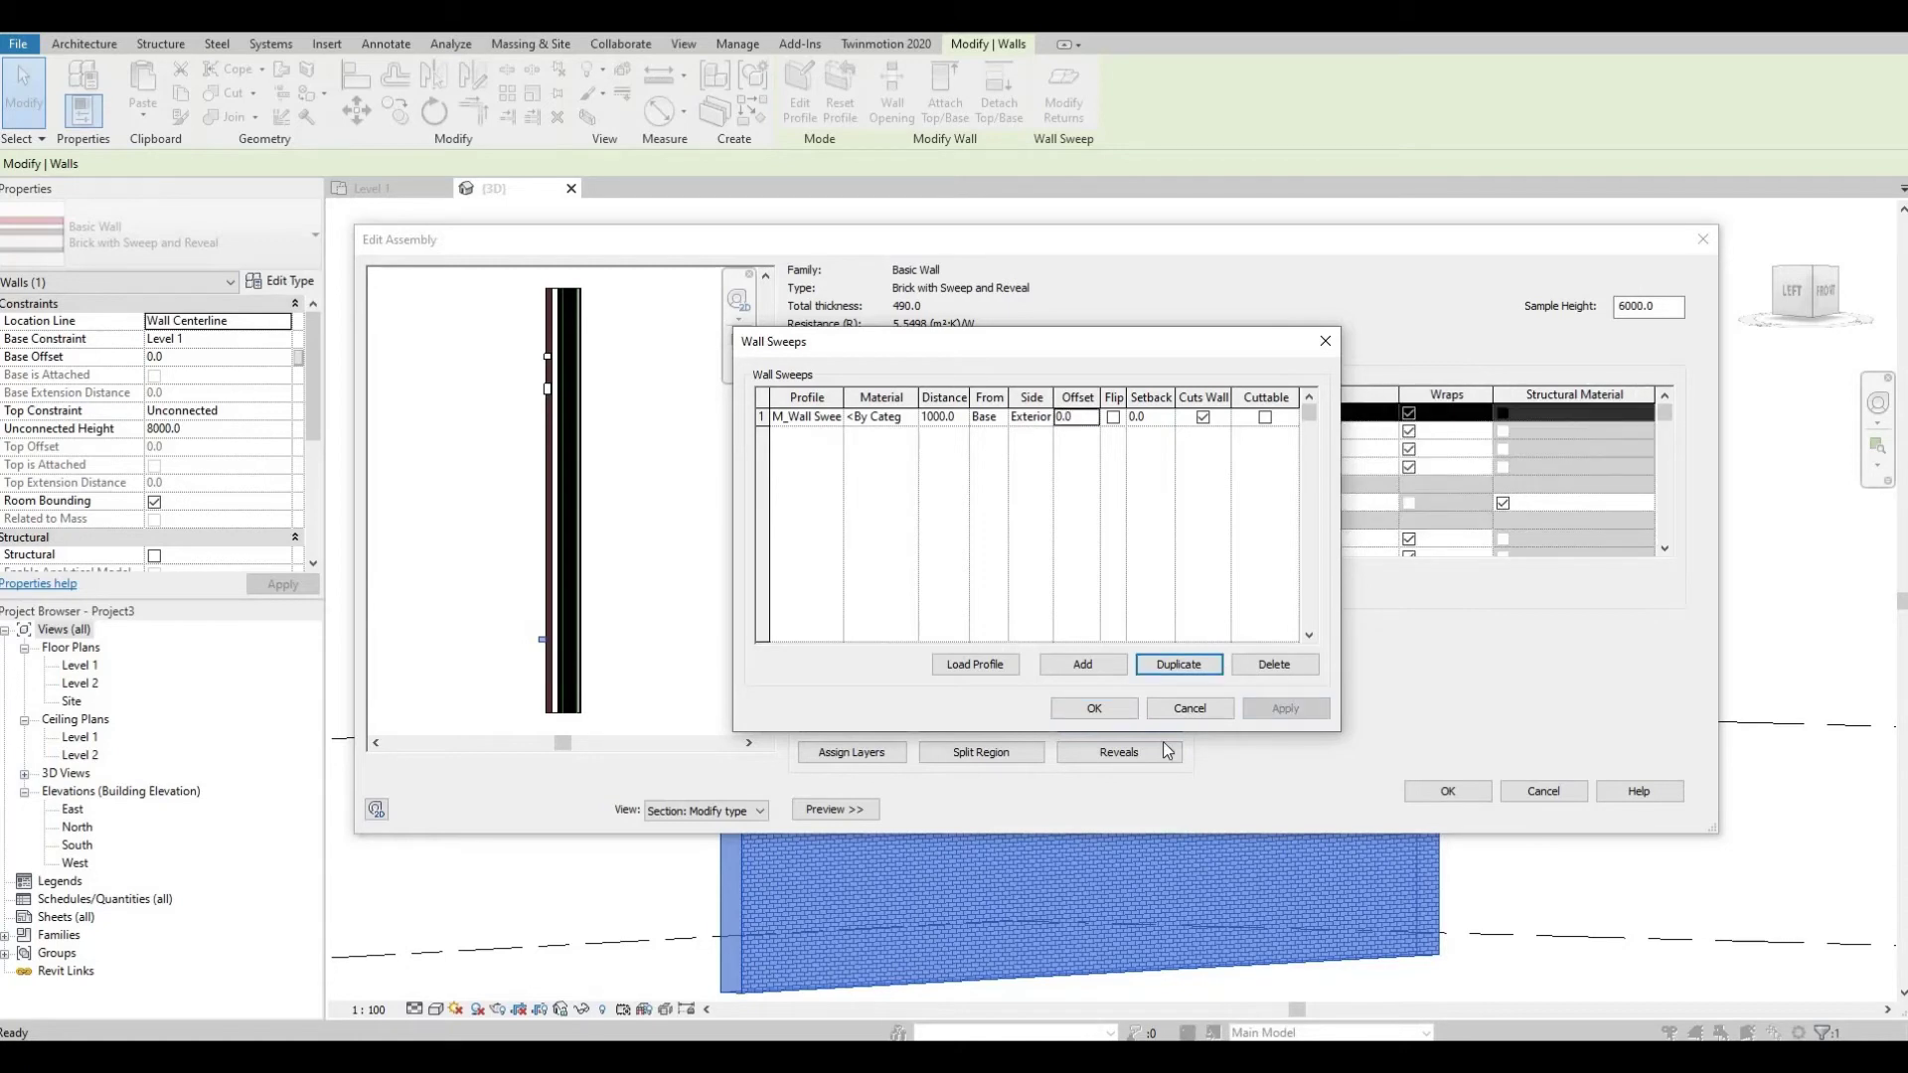
Step: Confirm the Wall Sweeps, Edit Assembly and Type Properties dialogs to commit the wall type
click(1111, 707)
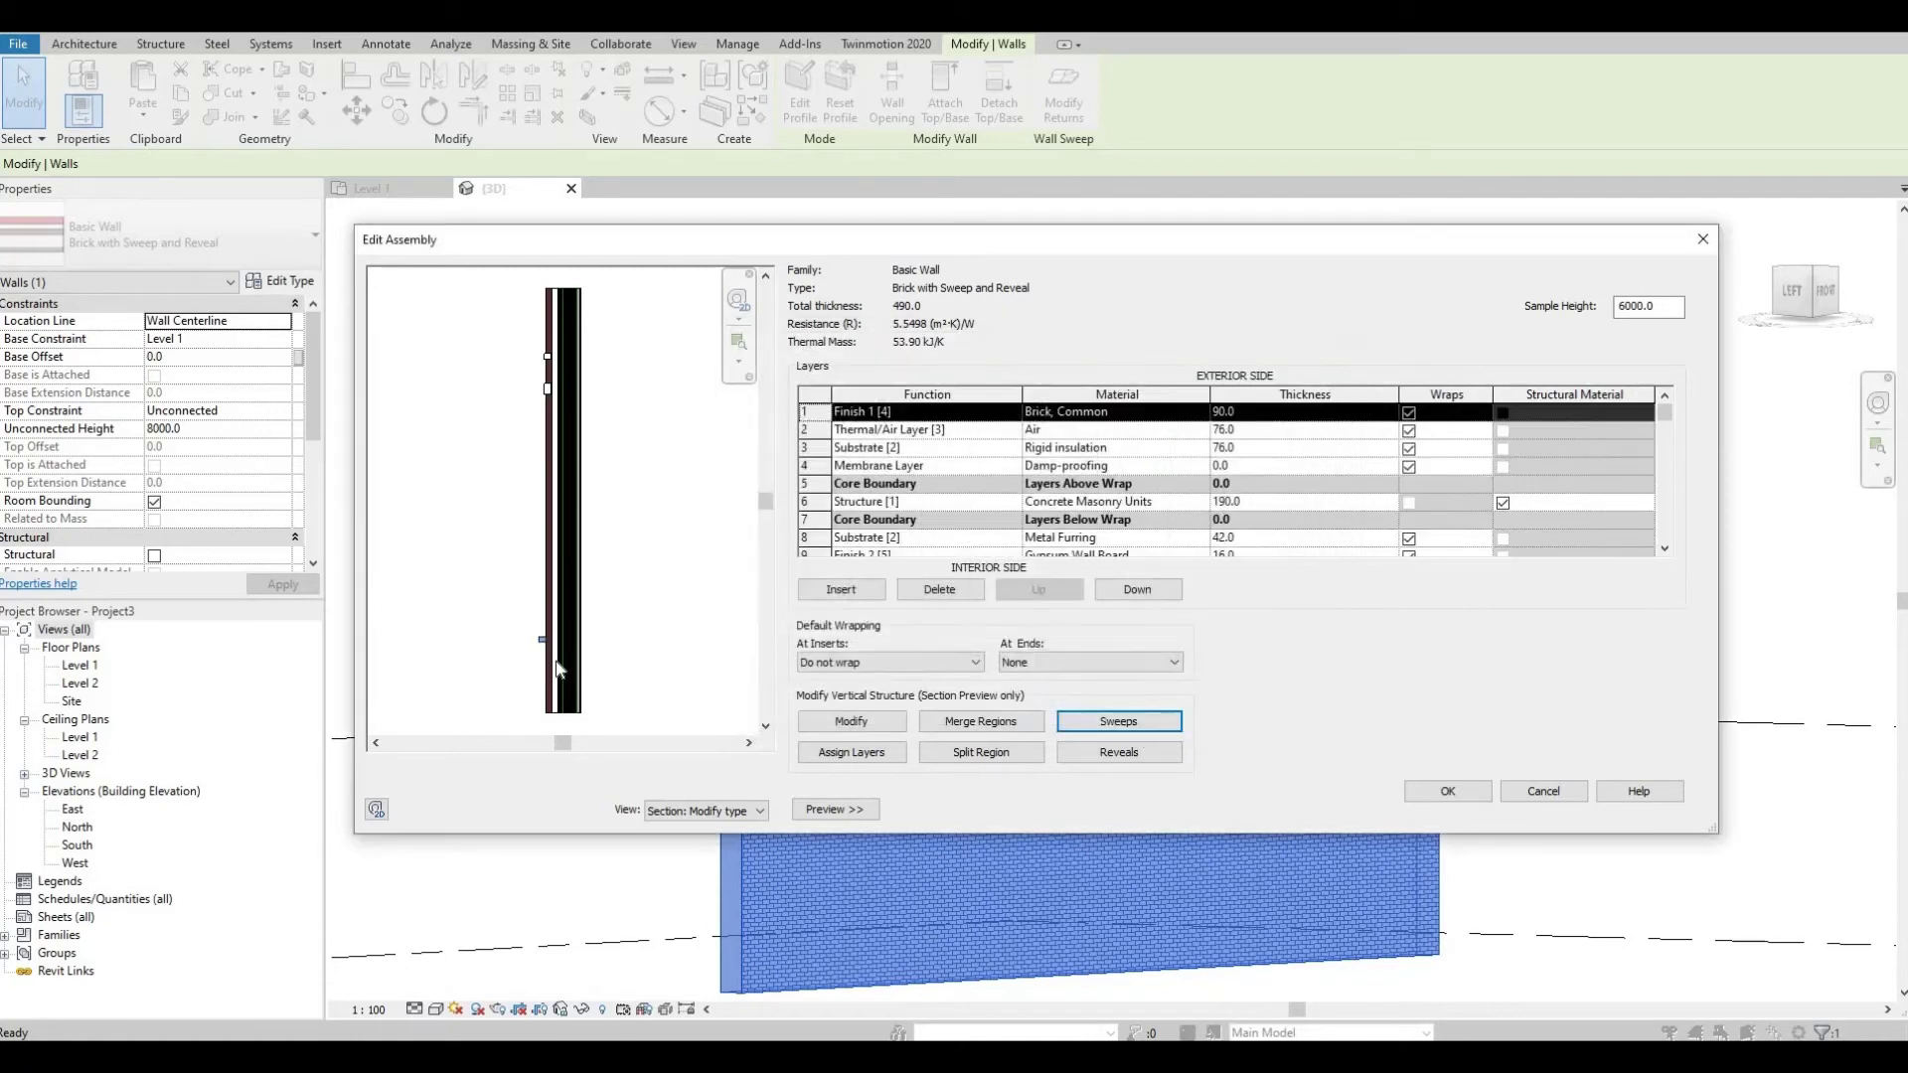
scroll(504, 643, up, 6)
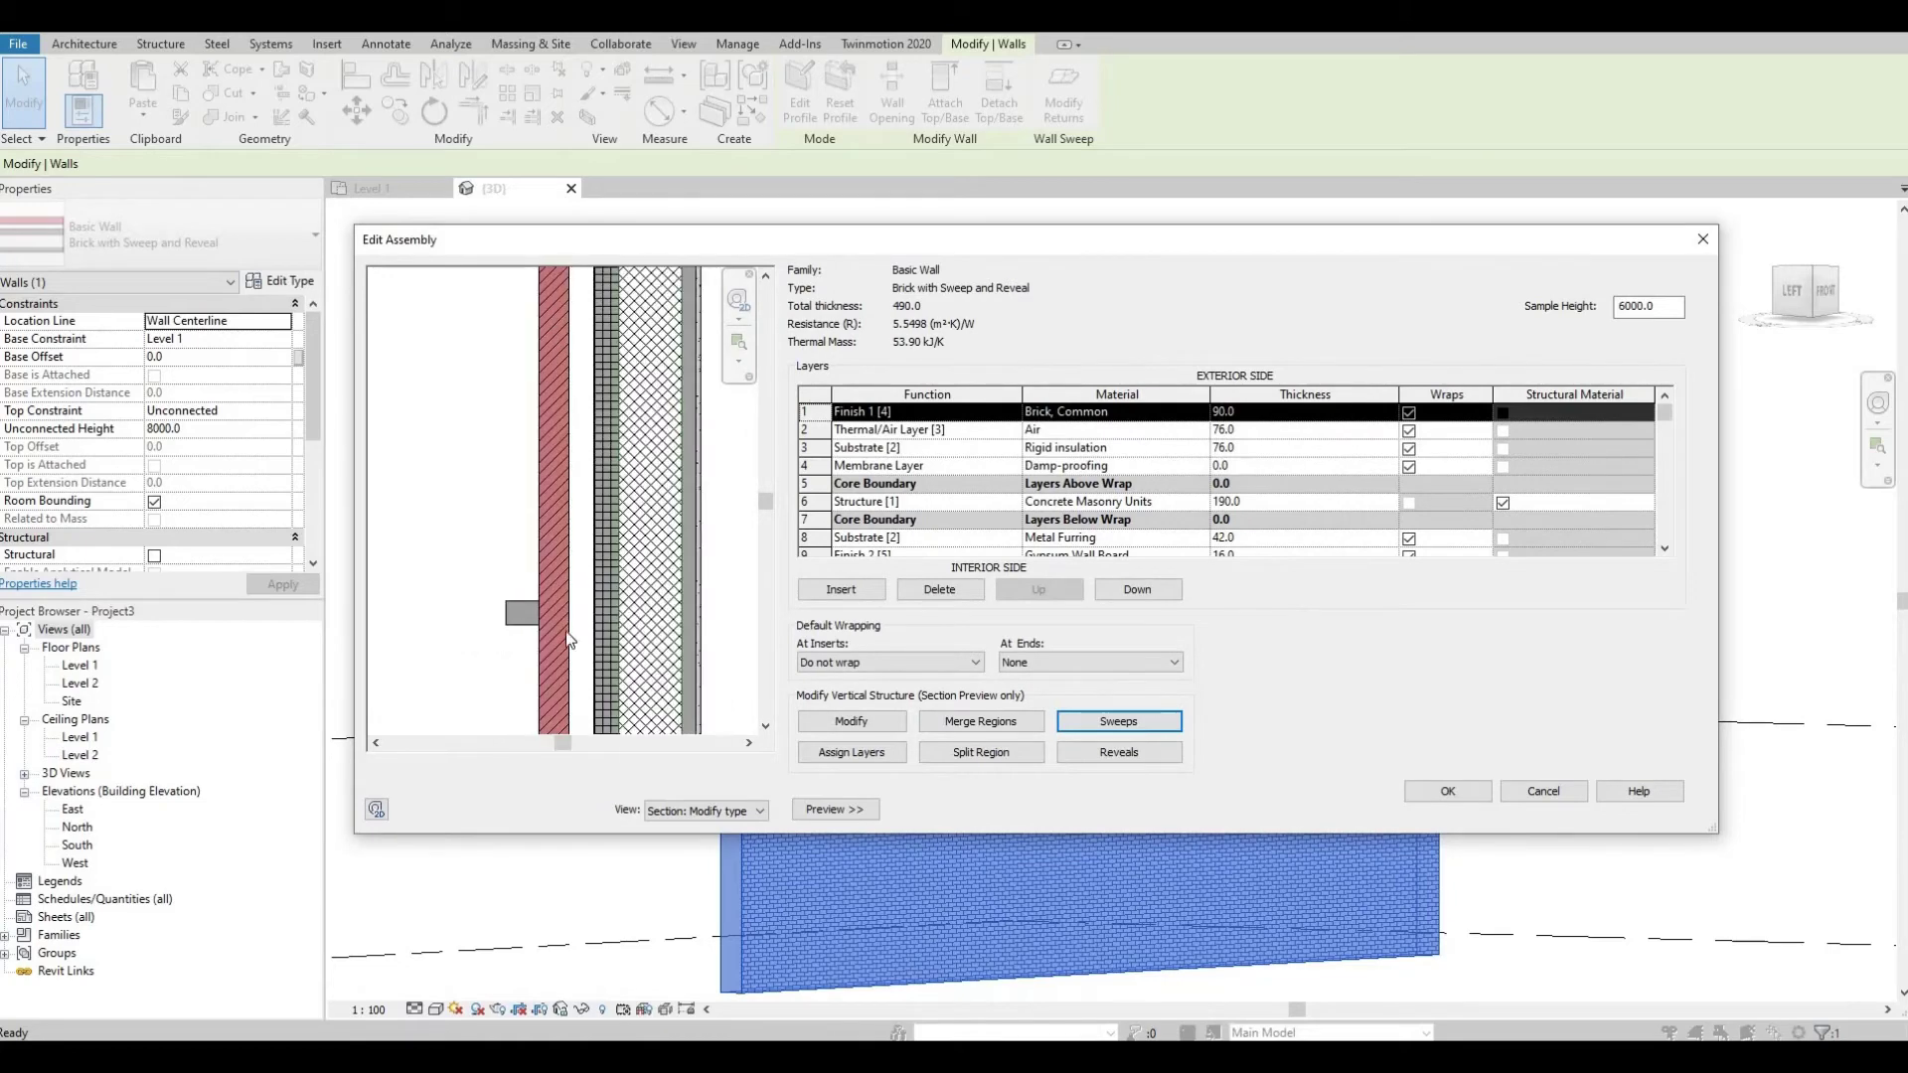
scroll(551, 628, up, 2)
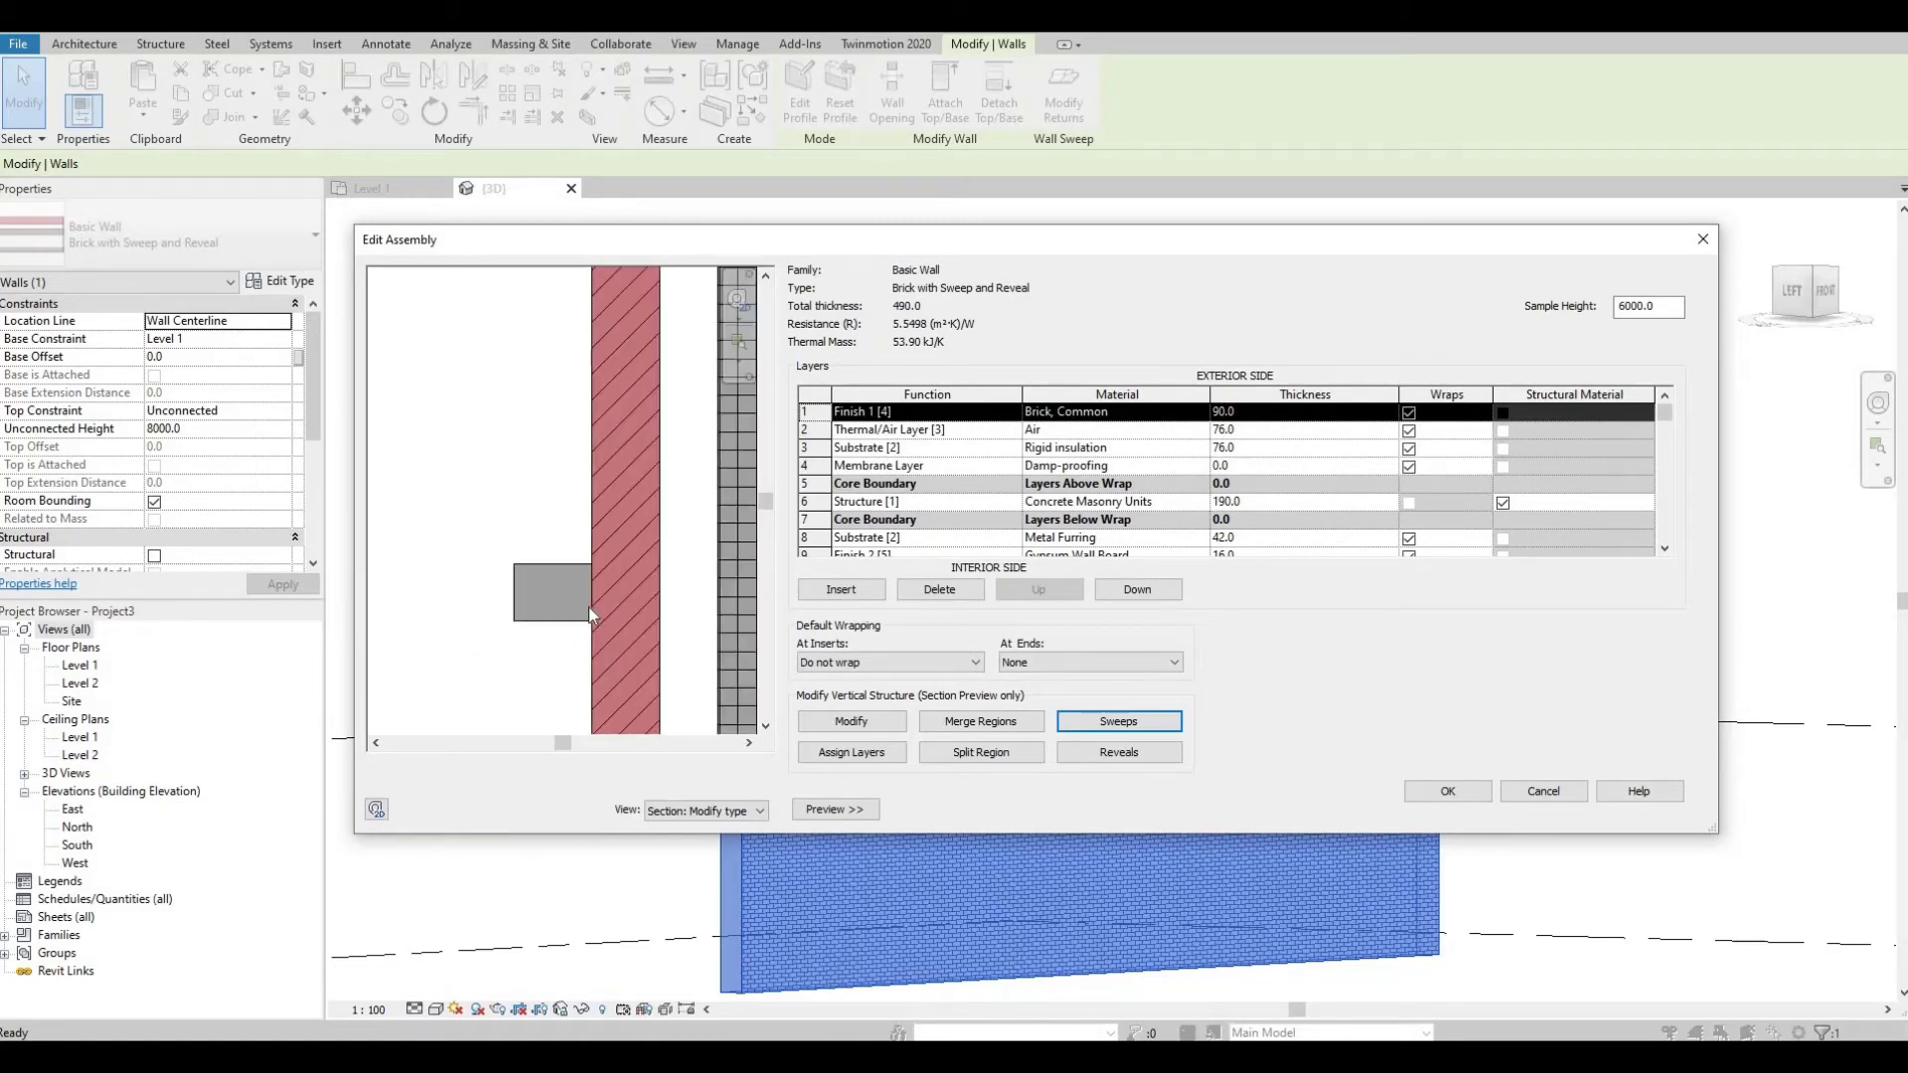
scroll(596, 608, down, 3)
scroll(622, 614, down, 4)
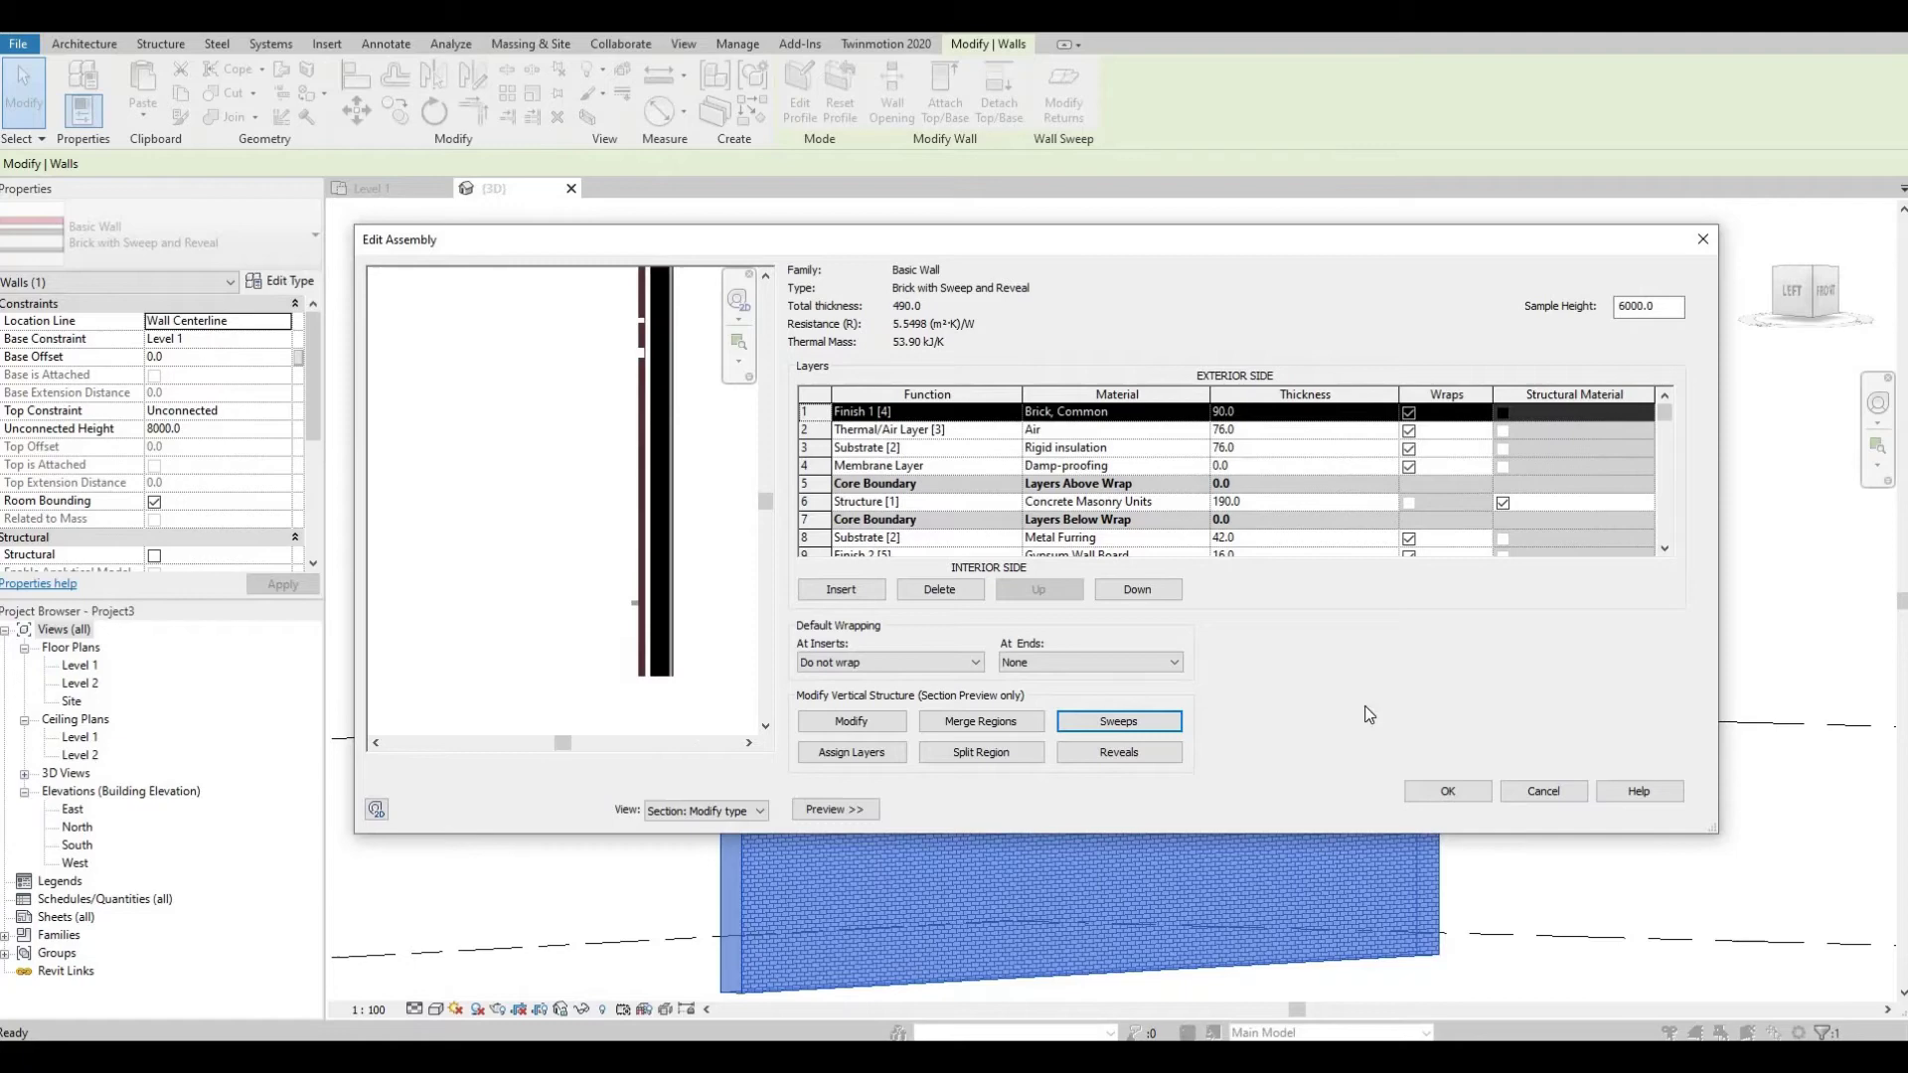
click(1431, 791)
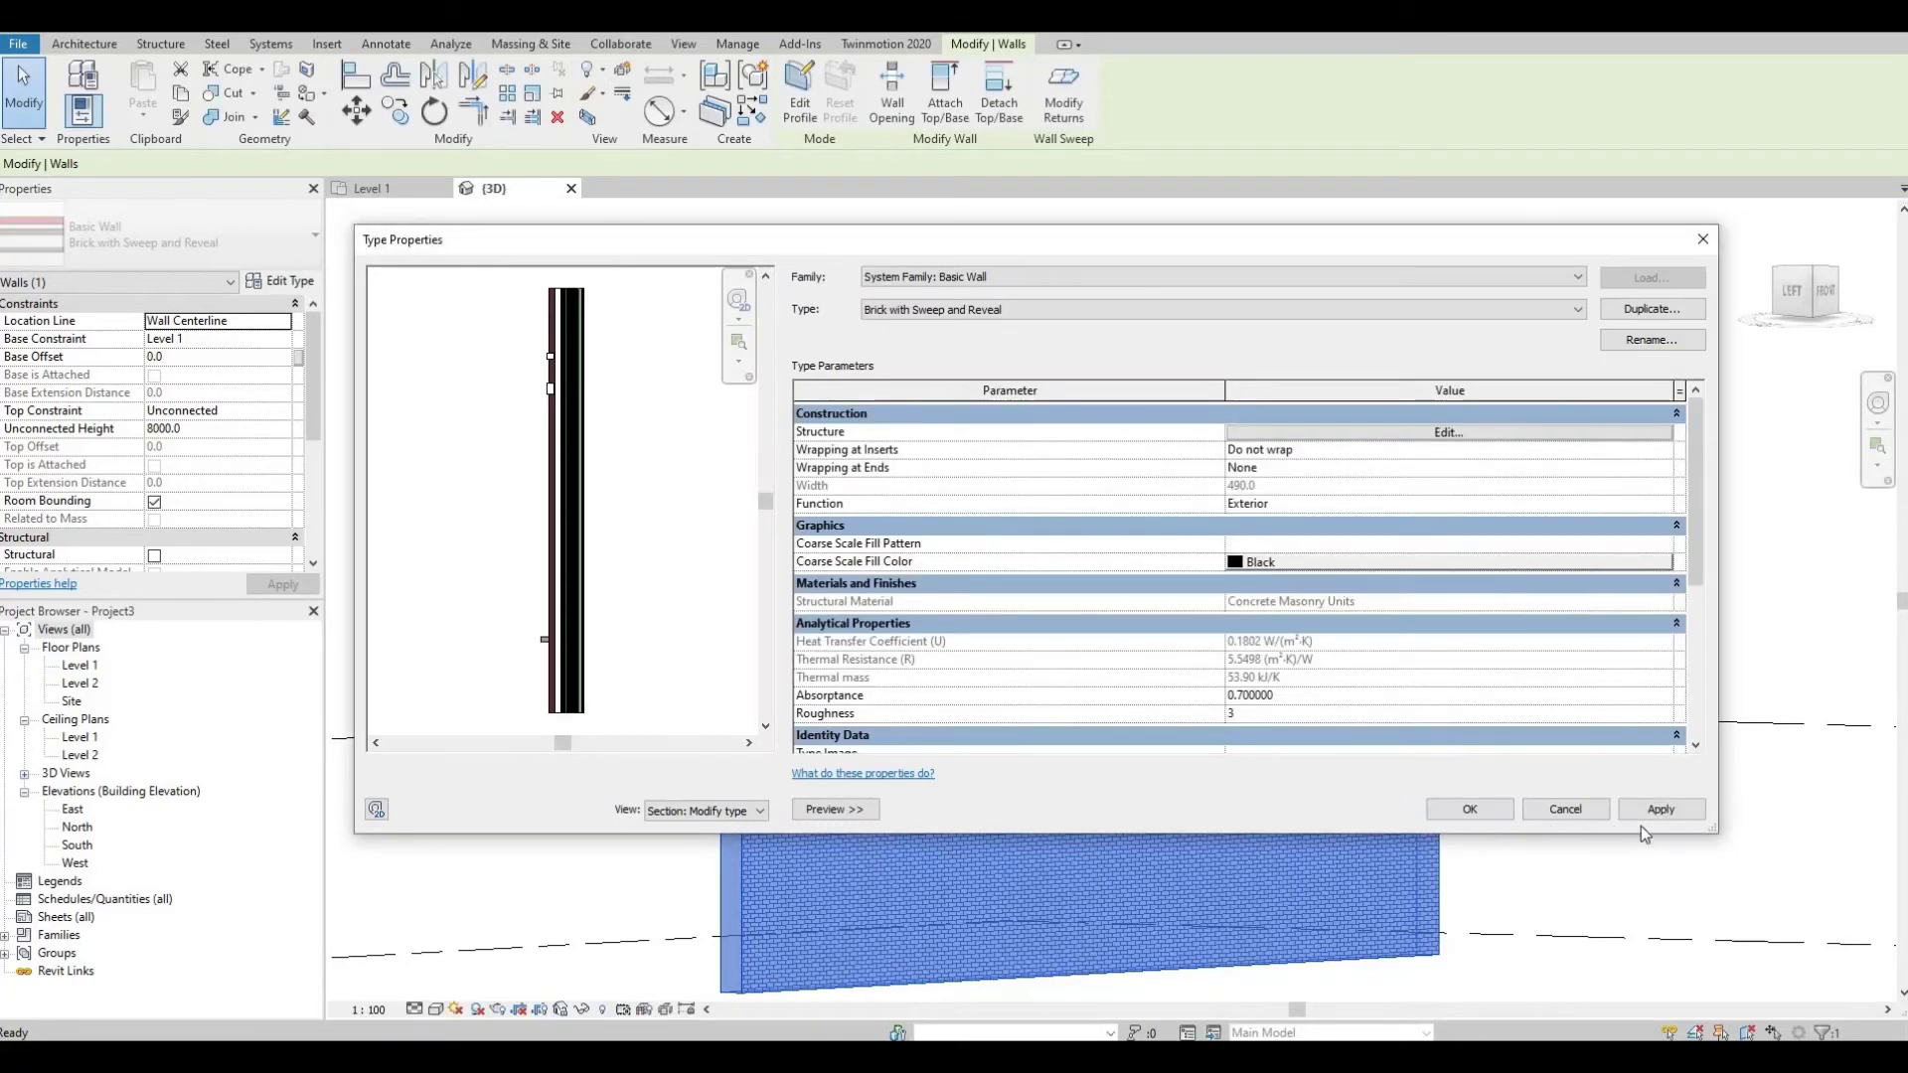
click(1463, 809)
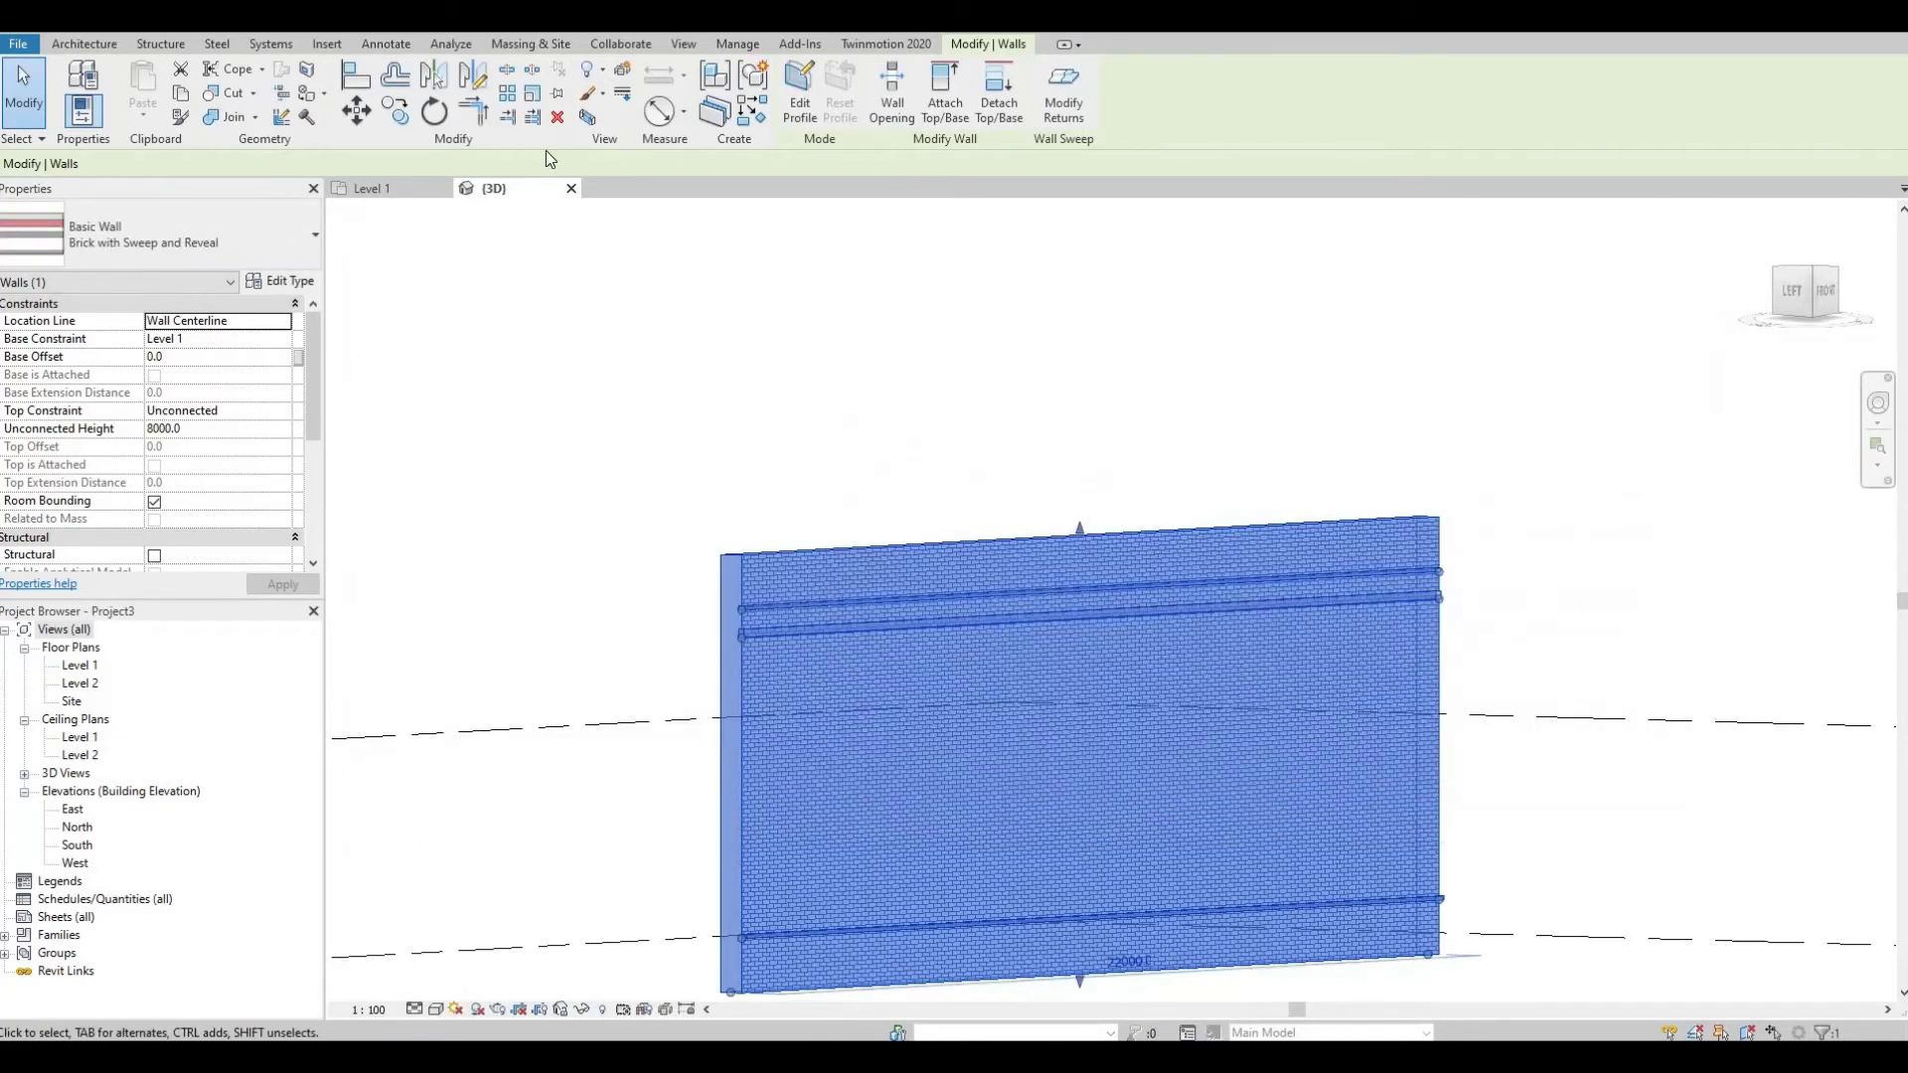
Step: Orbit and zoom the 3D view to inspect the base sweep and top reveals
middle_drag(665, 642, 669, 438)
click(702, 628)
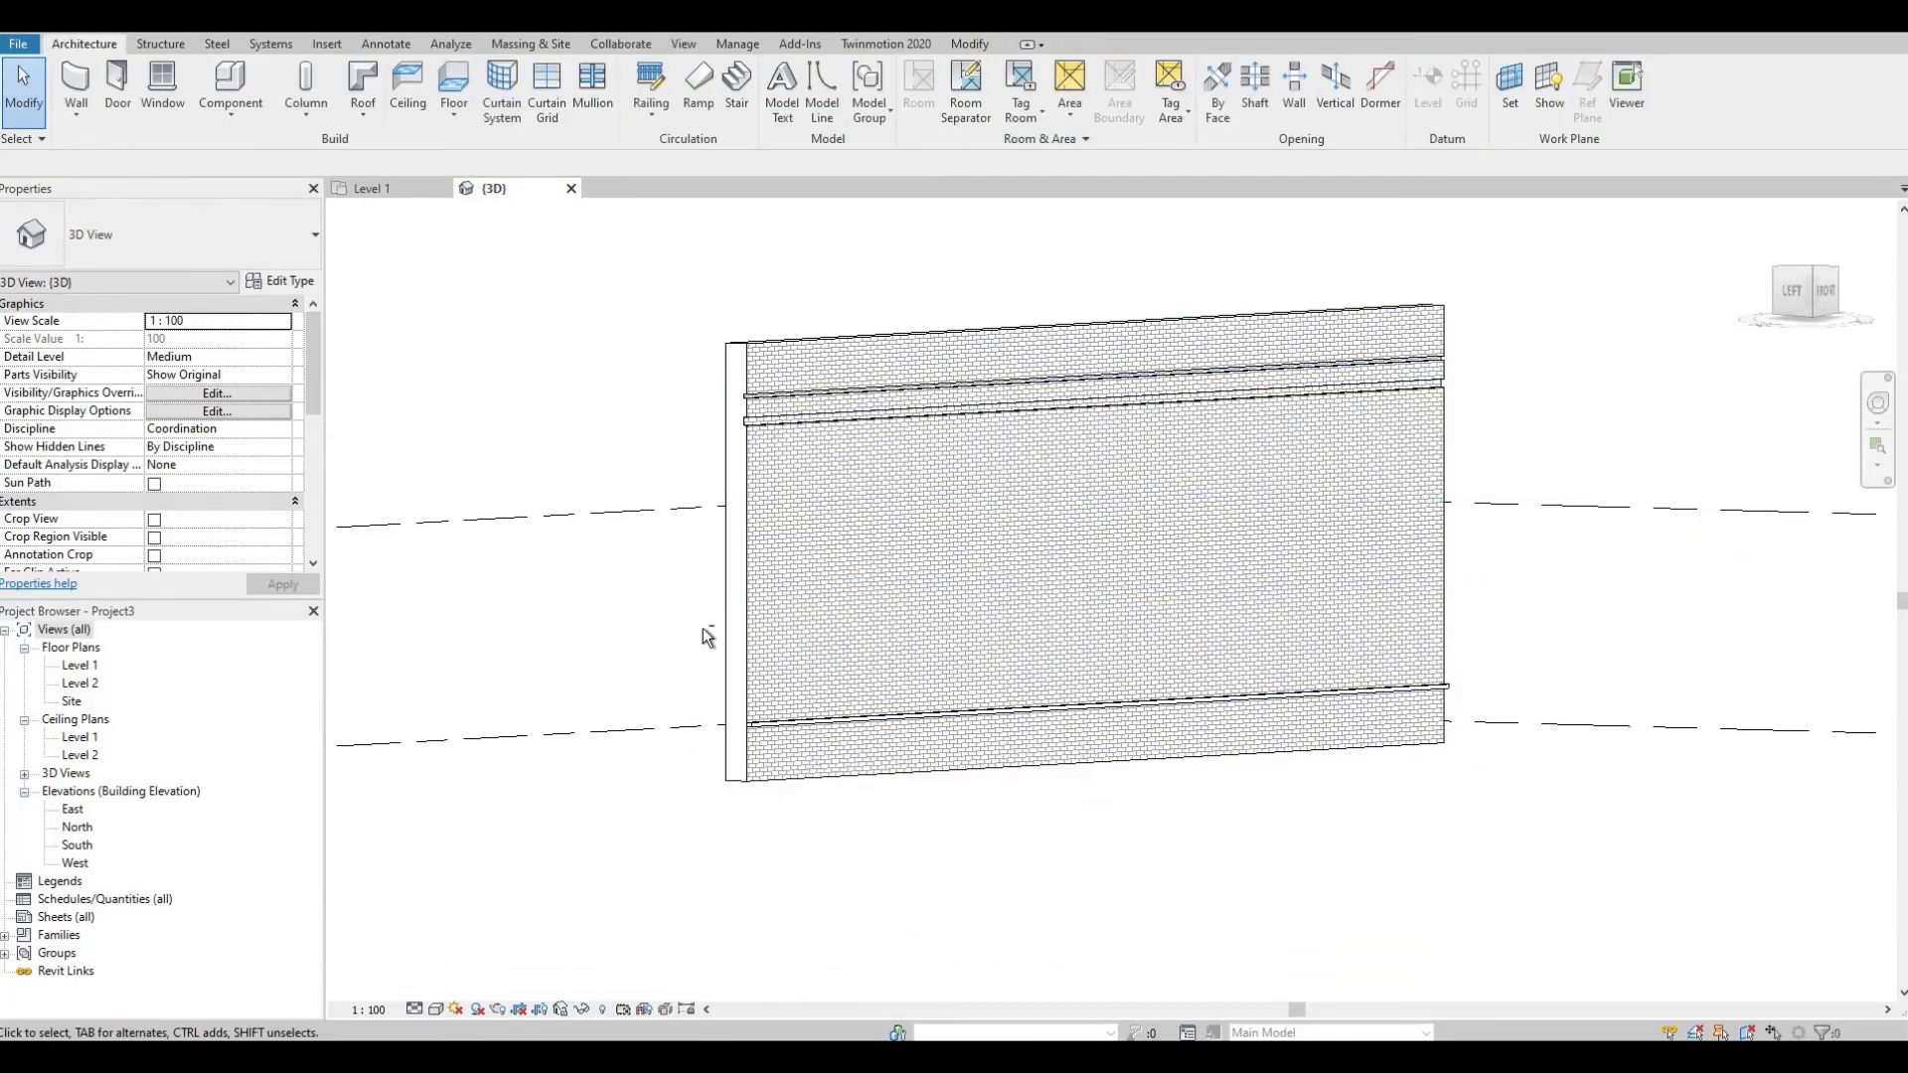
shift+middle_drag(777, 663, 880, 611)
scroll(880, 596, up, 5)
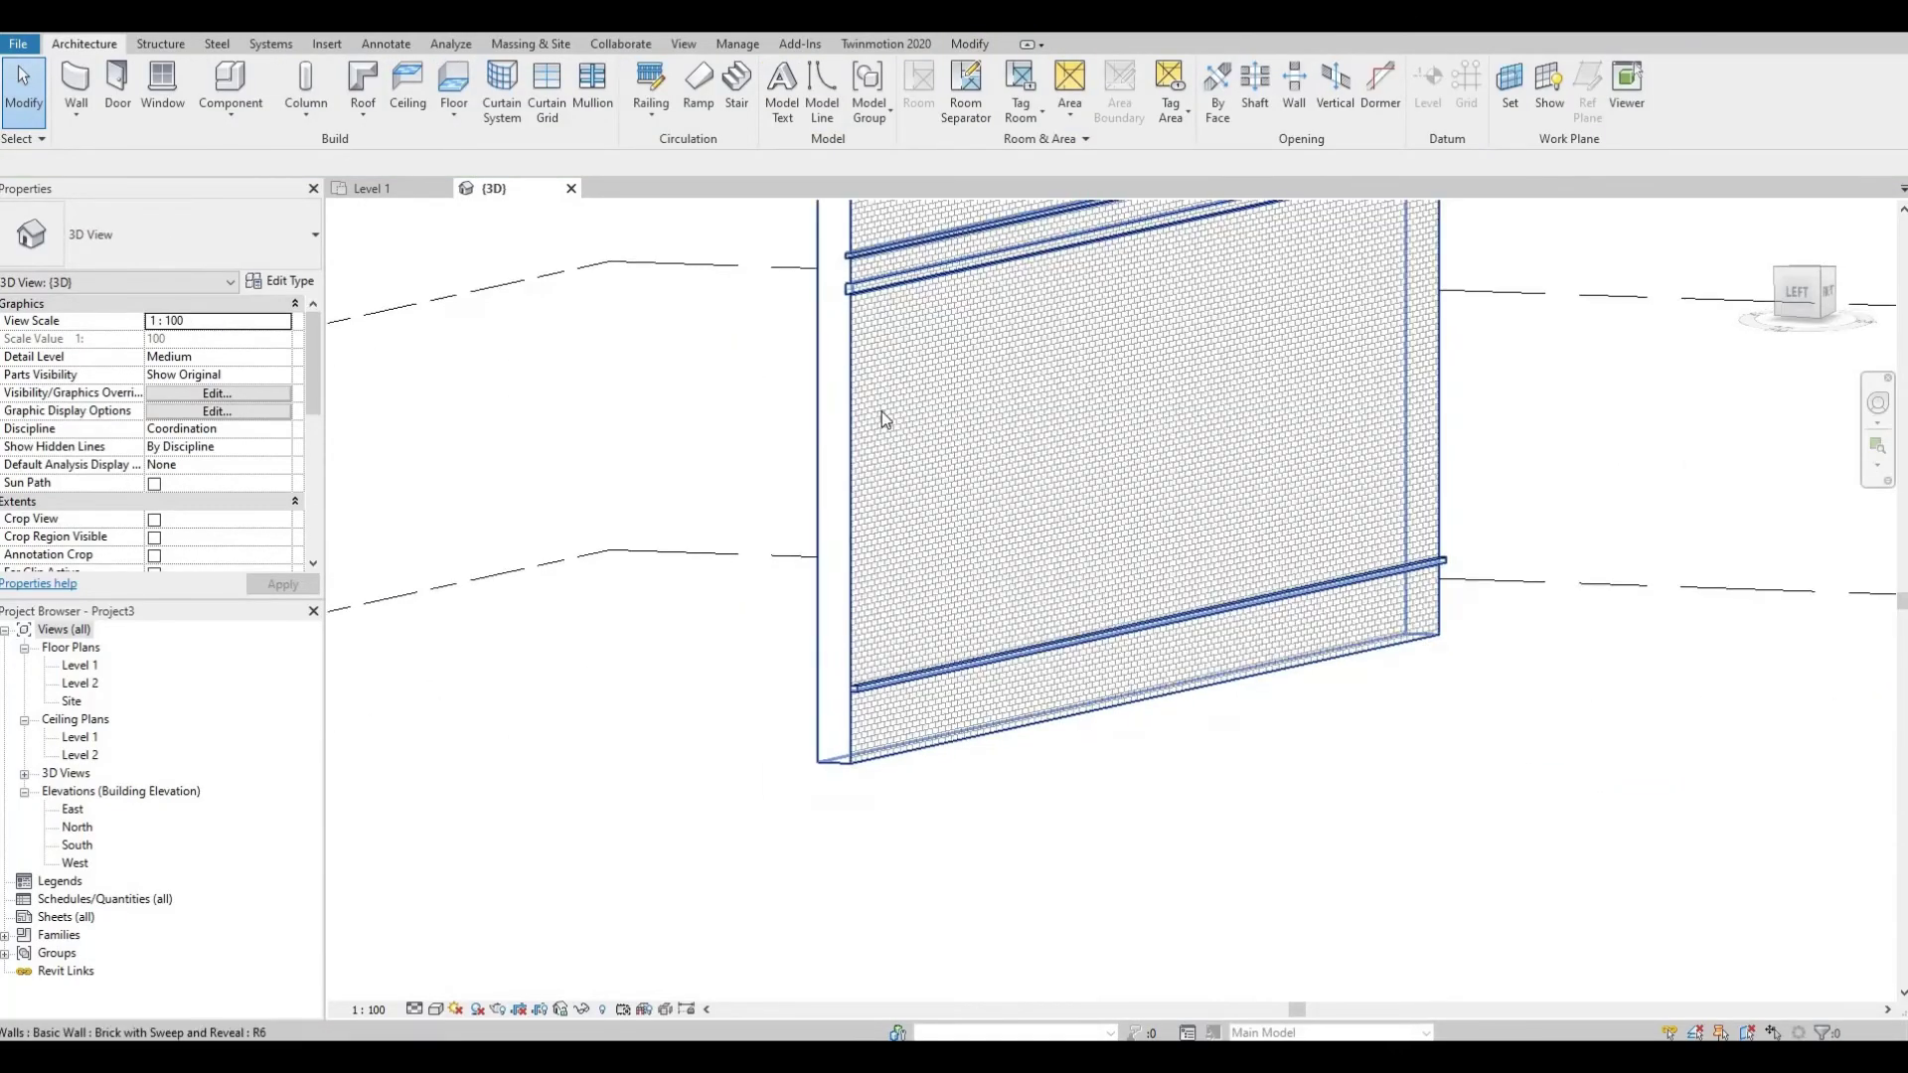
scroll(867, 602, up, 6)
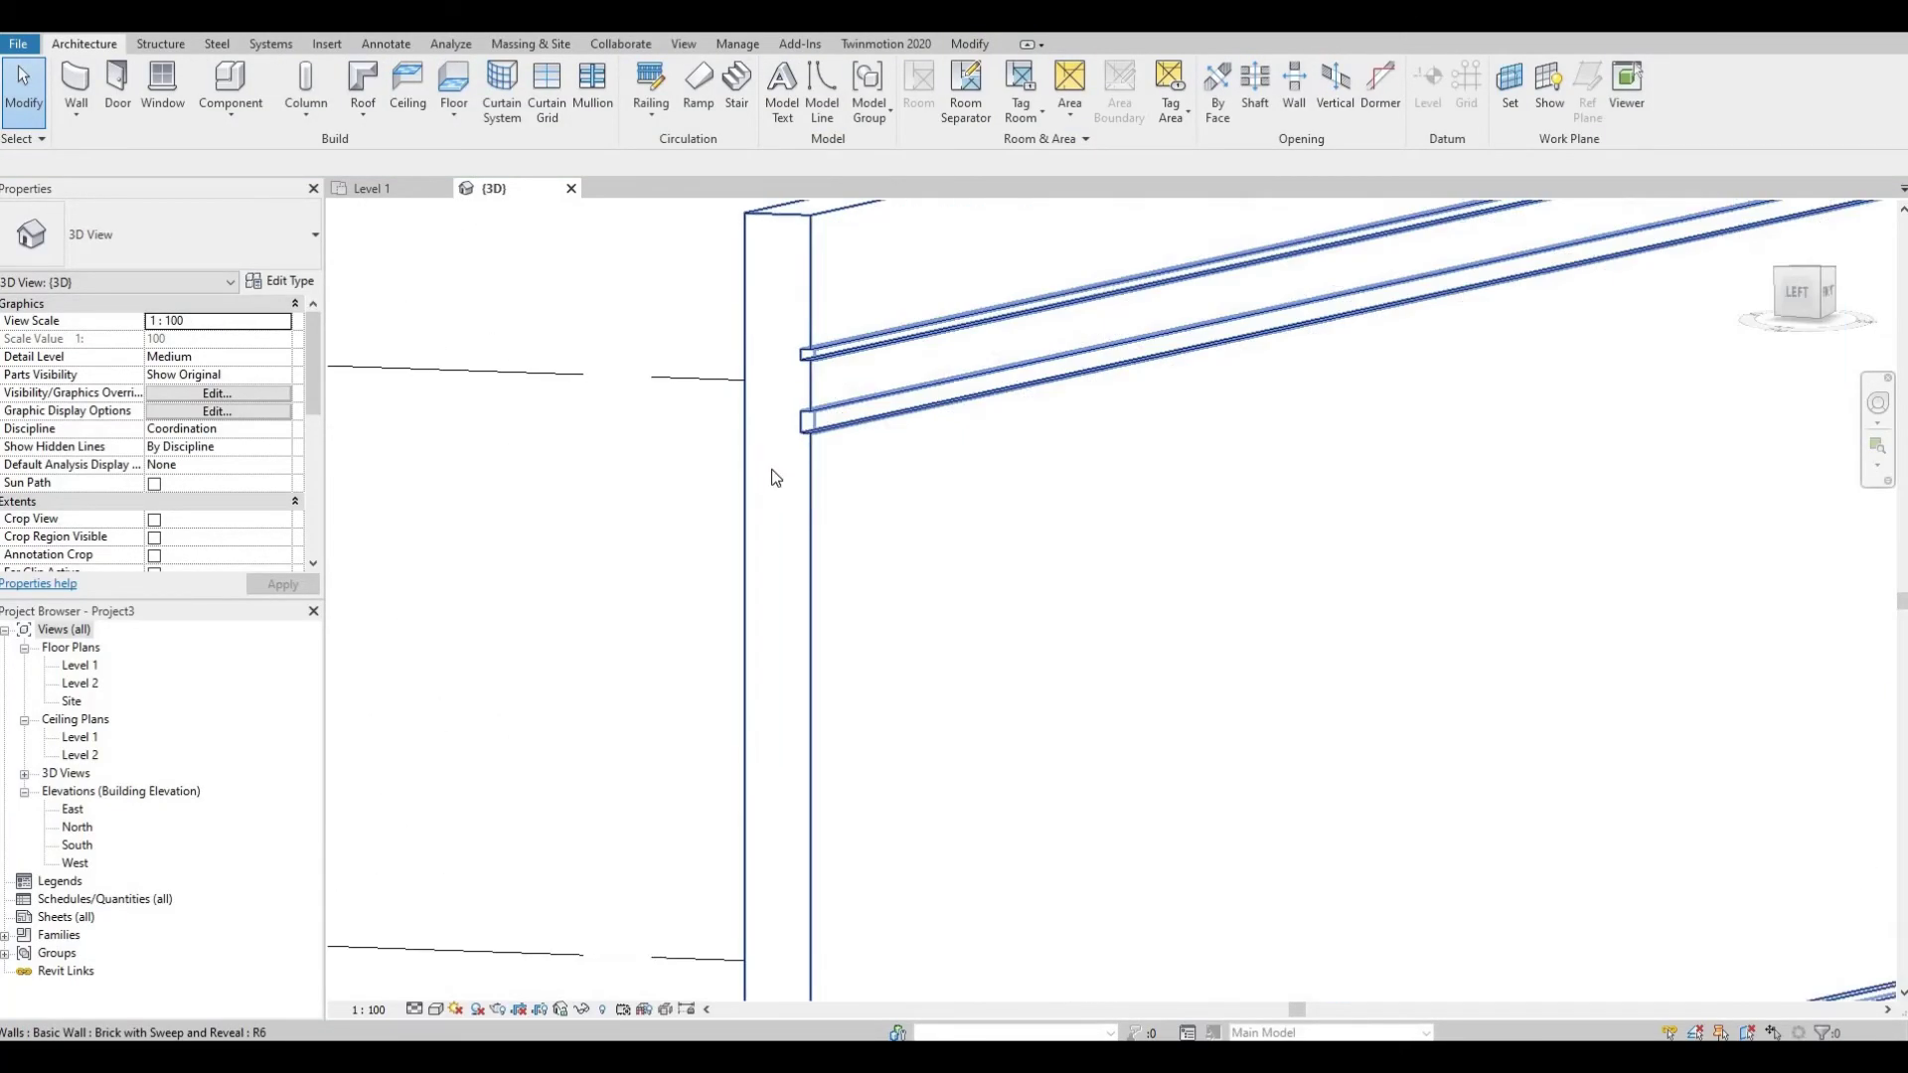
scroll(815, 552, down, 3)
scroll(852, 795, up, 5)
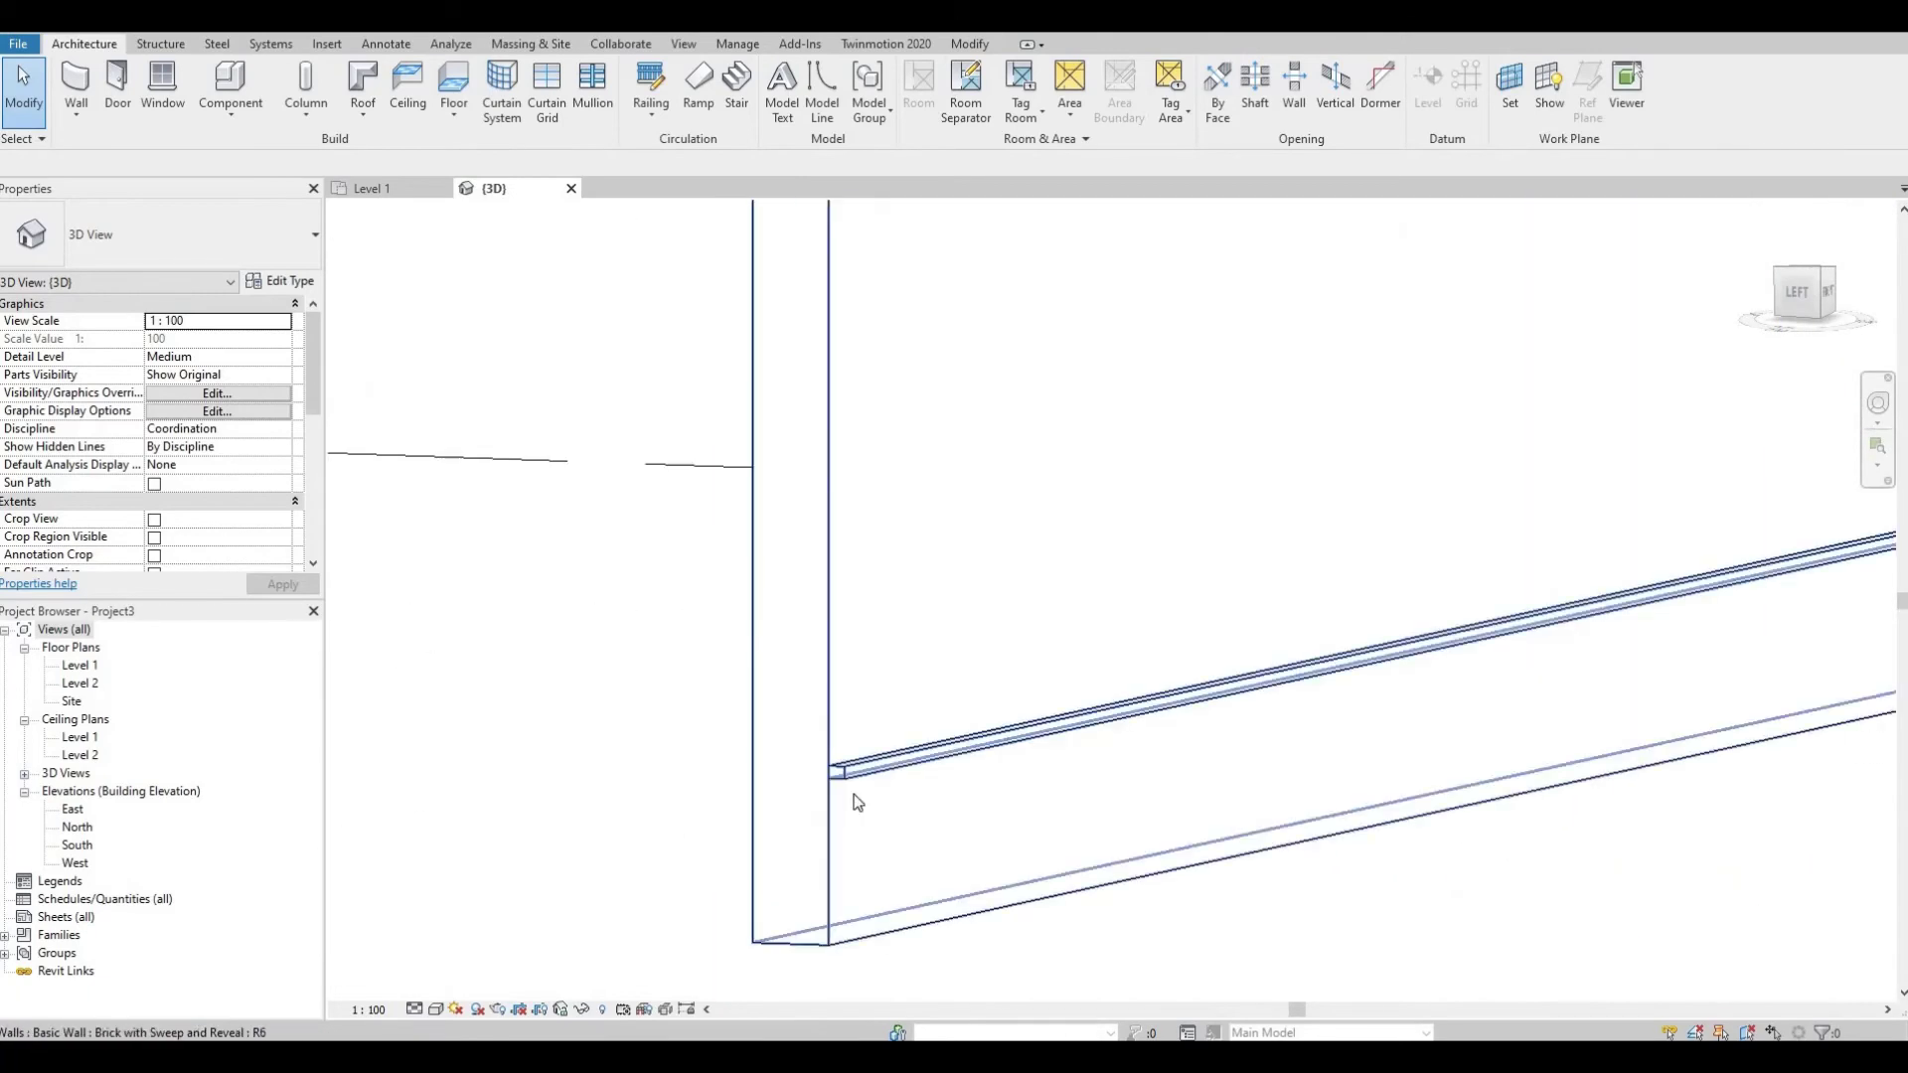
scroll(847, 775, up, 1)
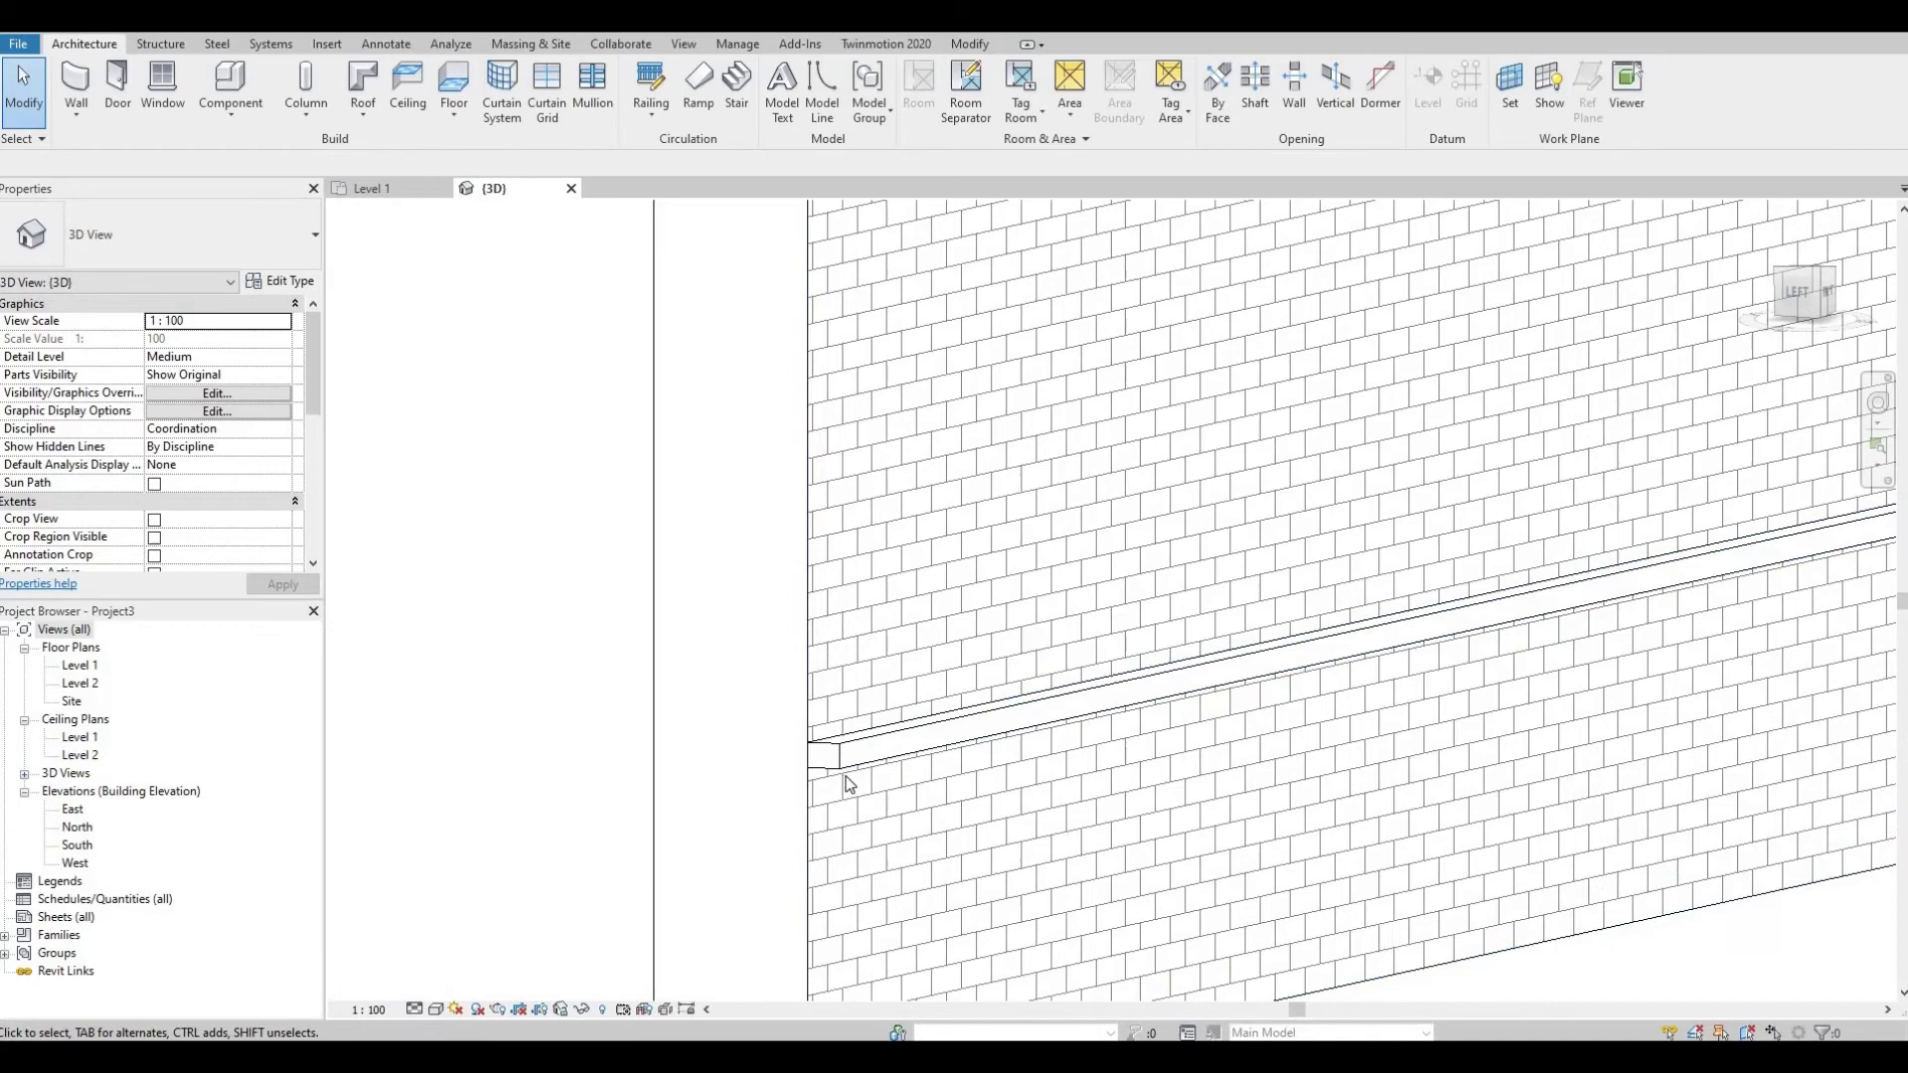
scroll(850, 783, down, 1)
scroll(849, 783, down, 5)
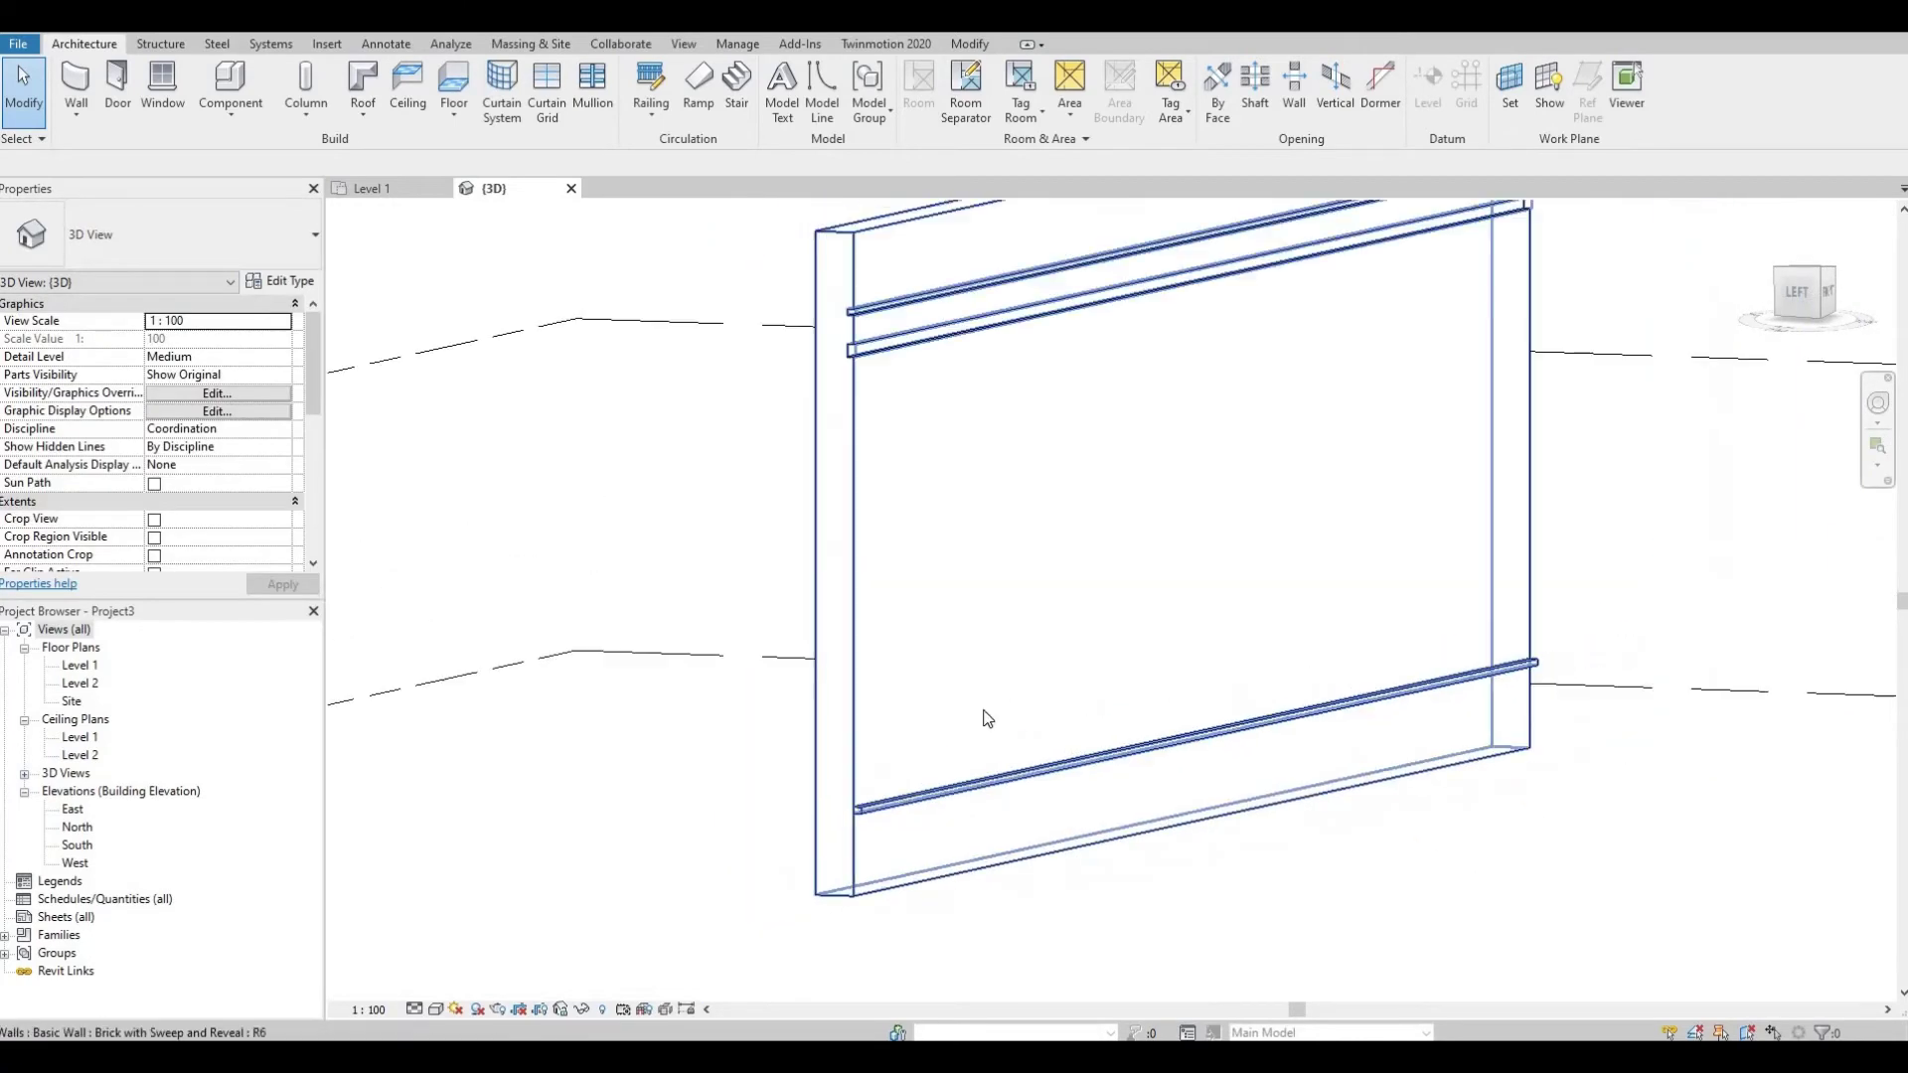
scroll(950, 705, down, 2)
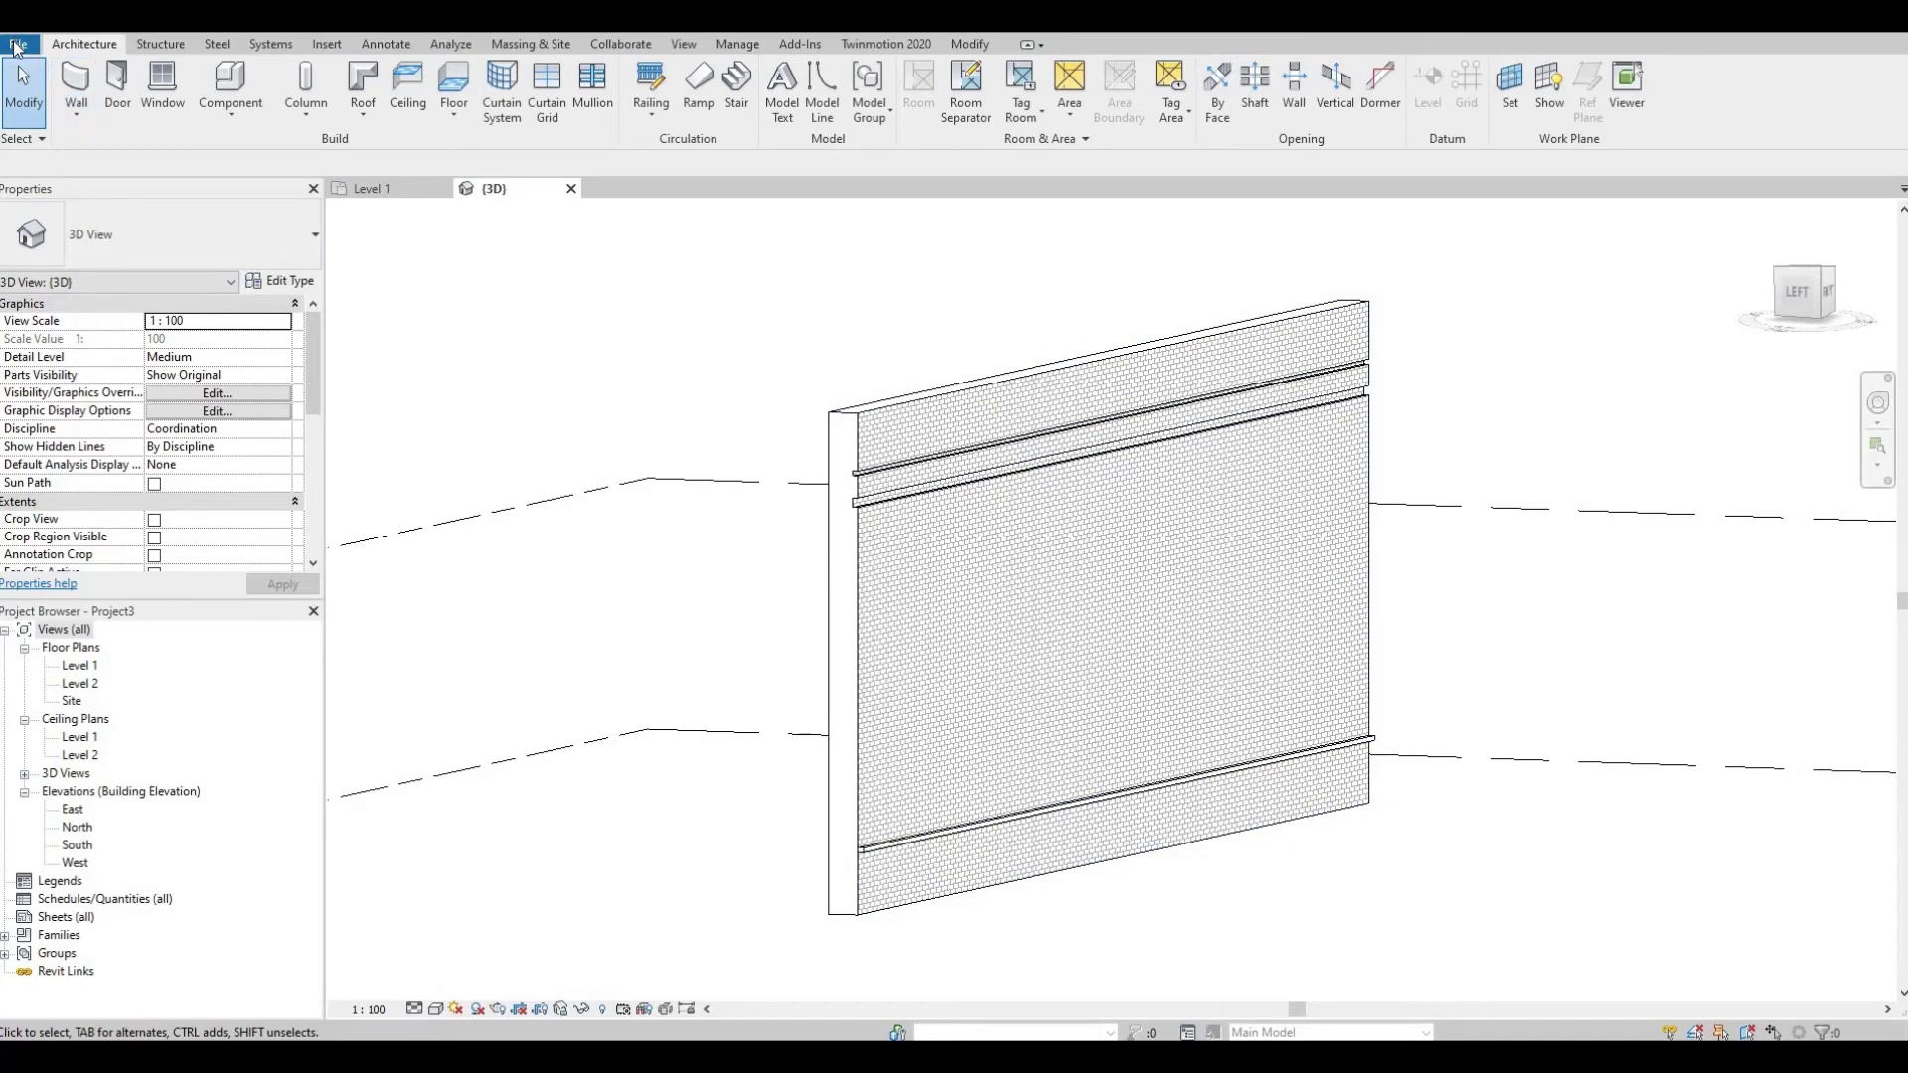
Step: Create a new family from the Metric Profile.rft template
click(17, 45)
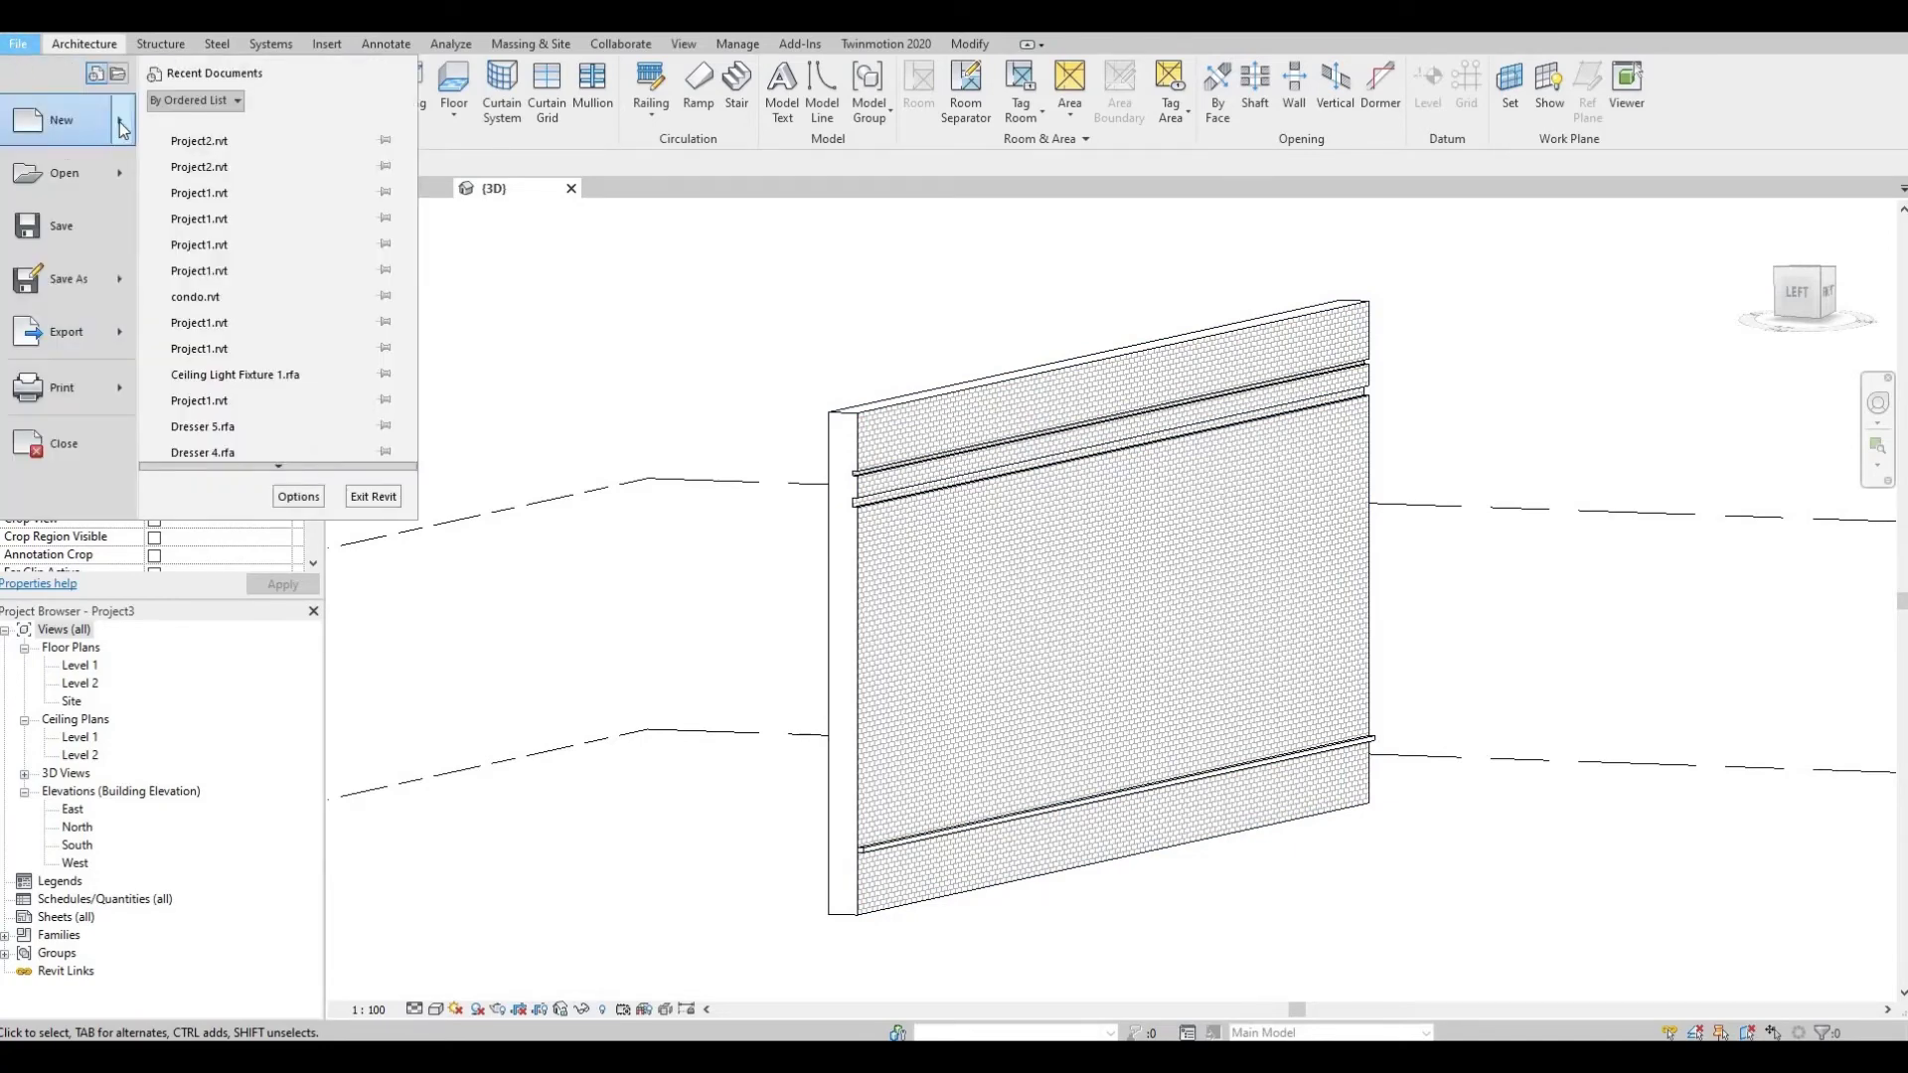
mouse_move(122, 129)
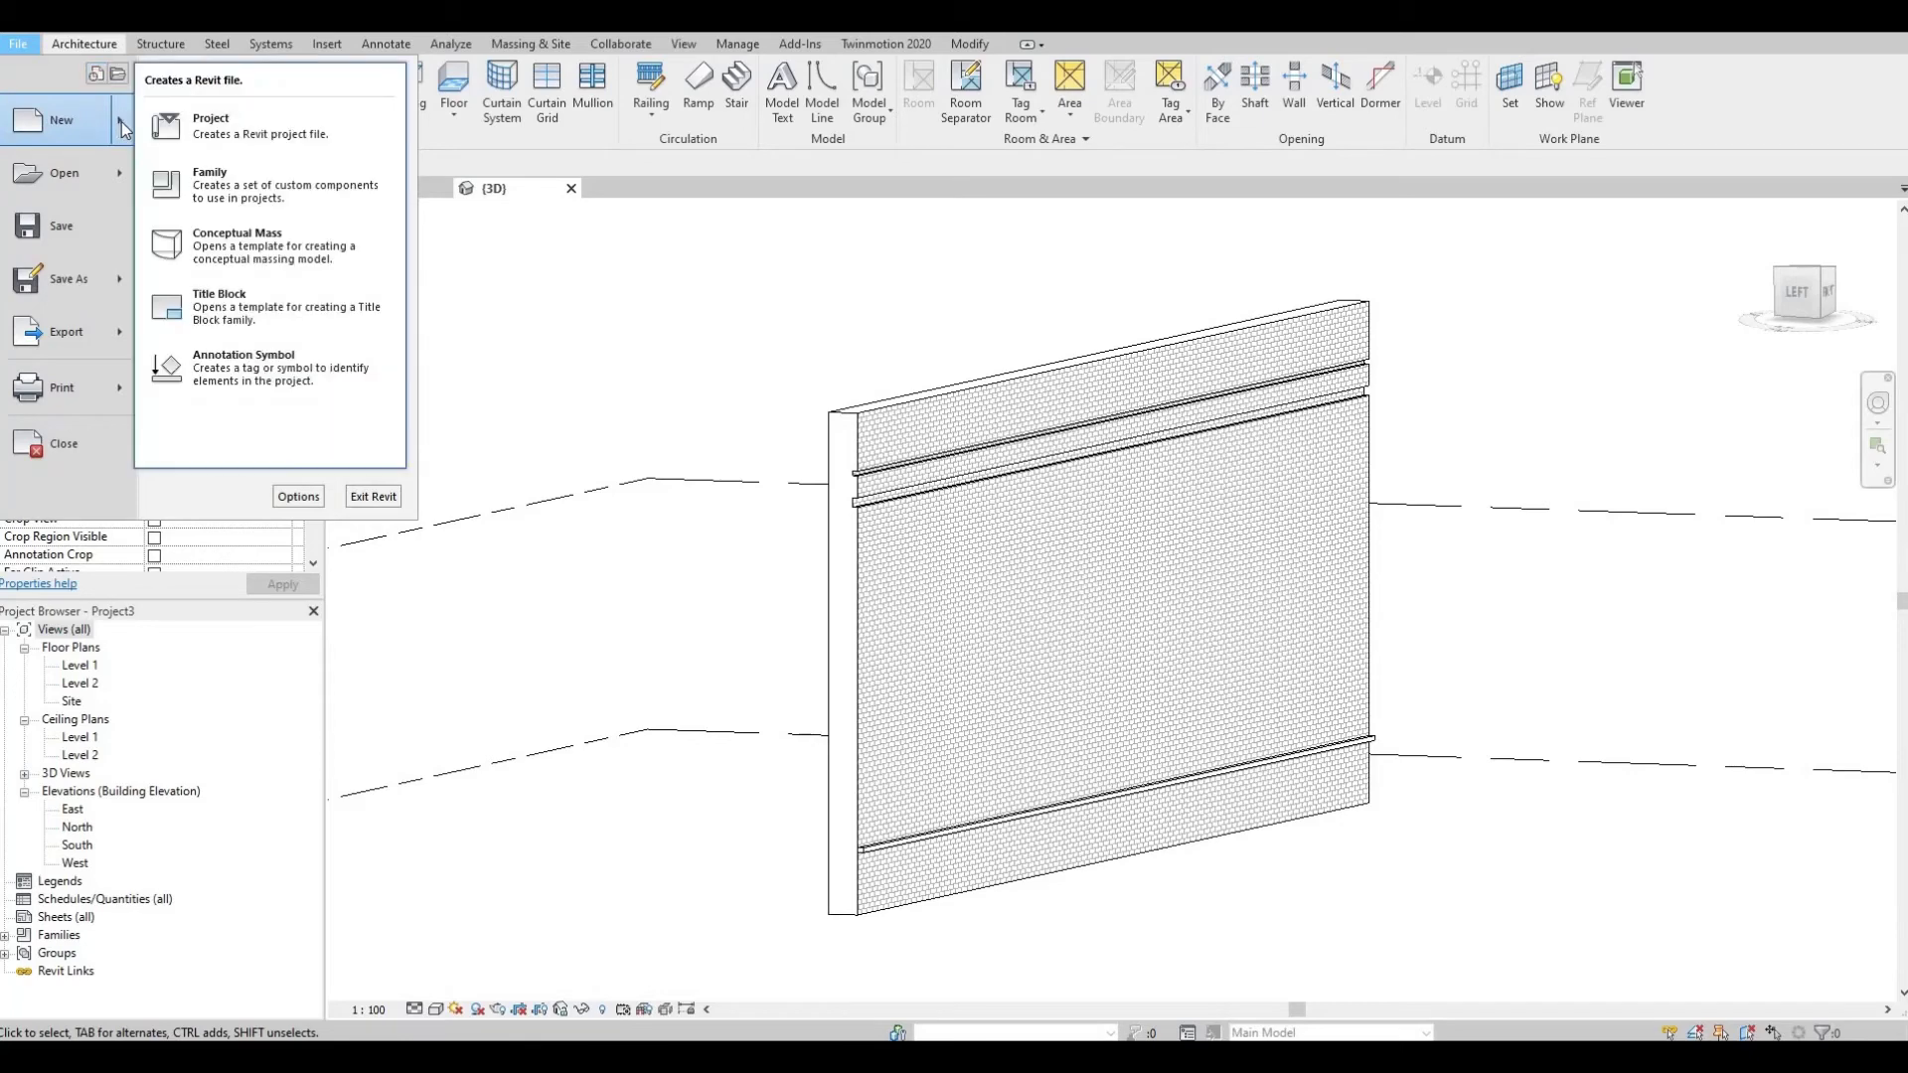
click(228, 183)
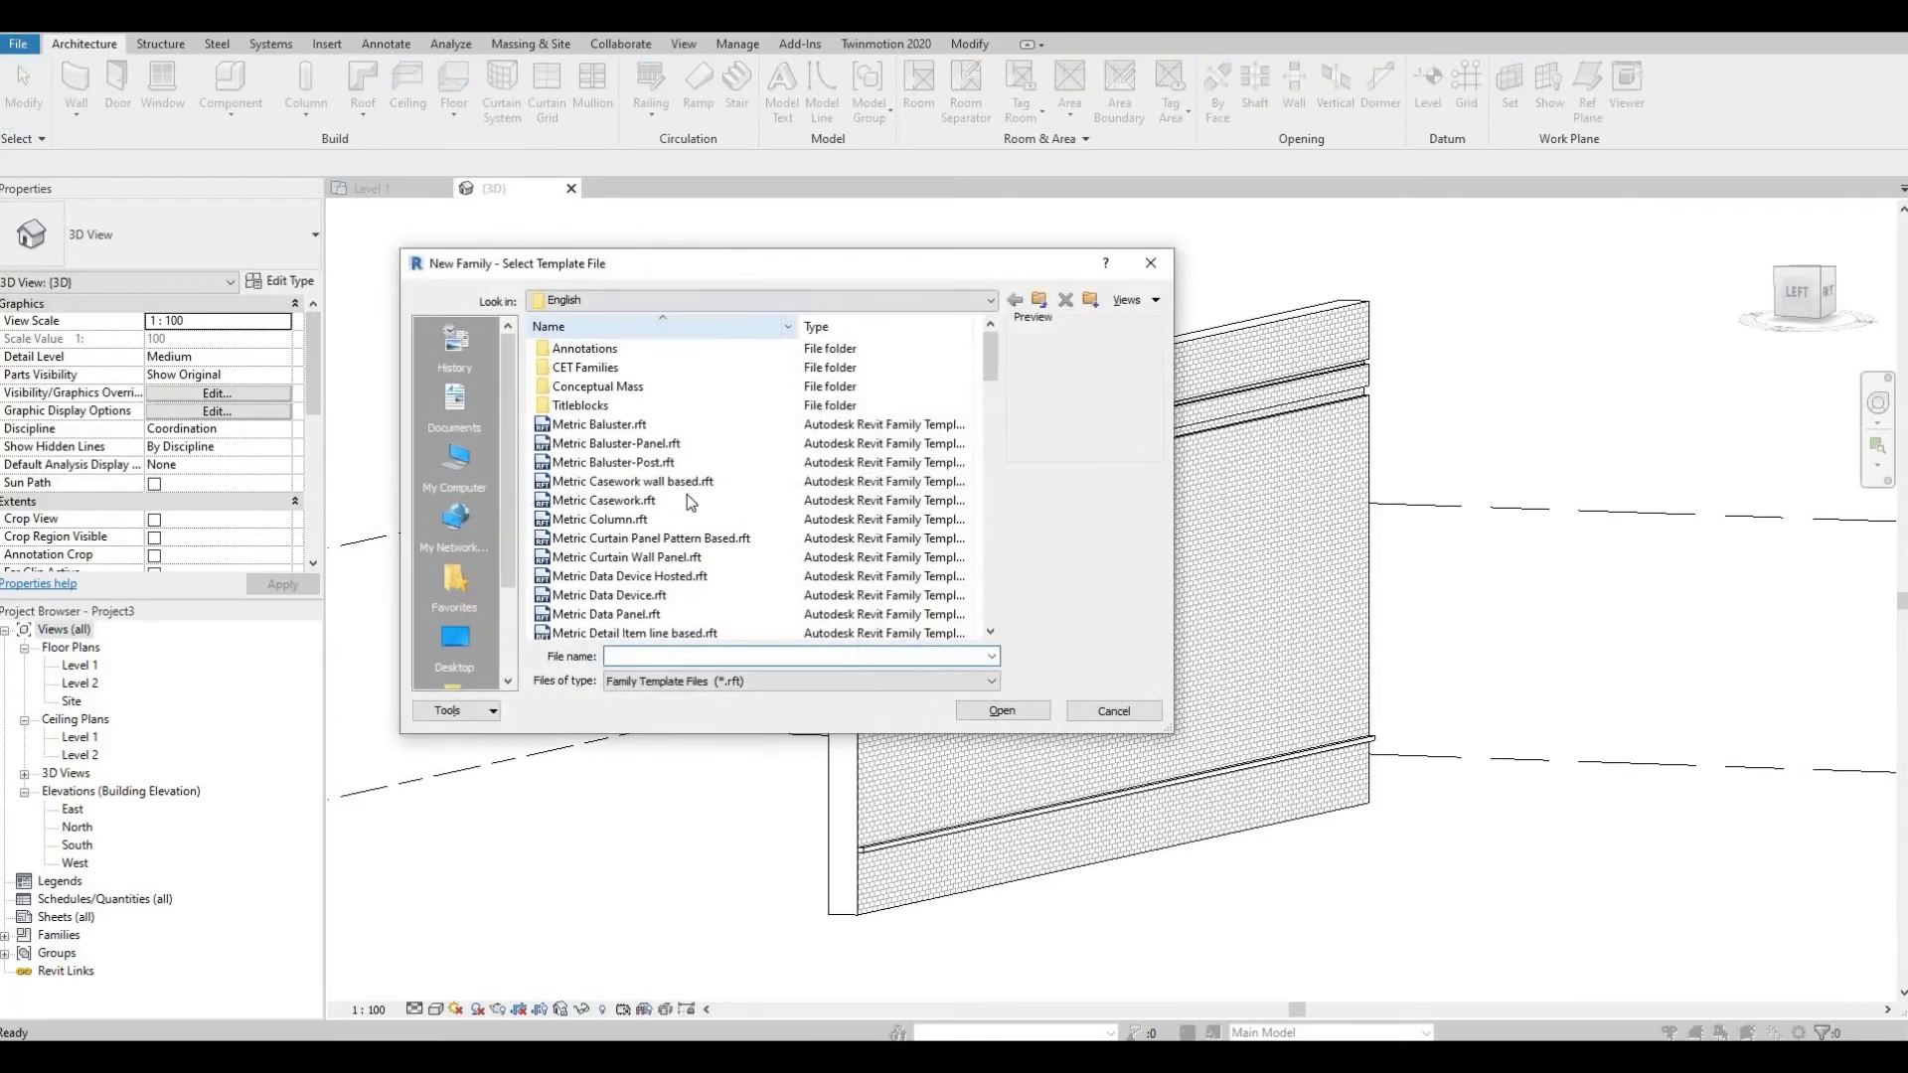
scroll(679, 538, down, 10)
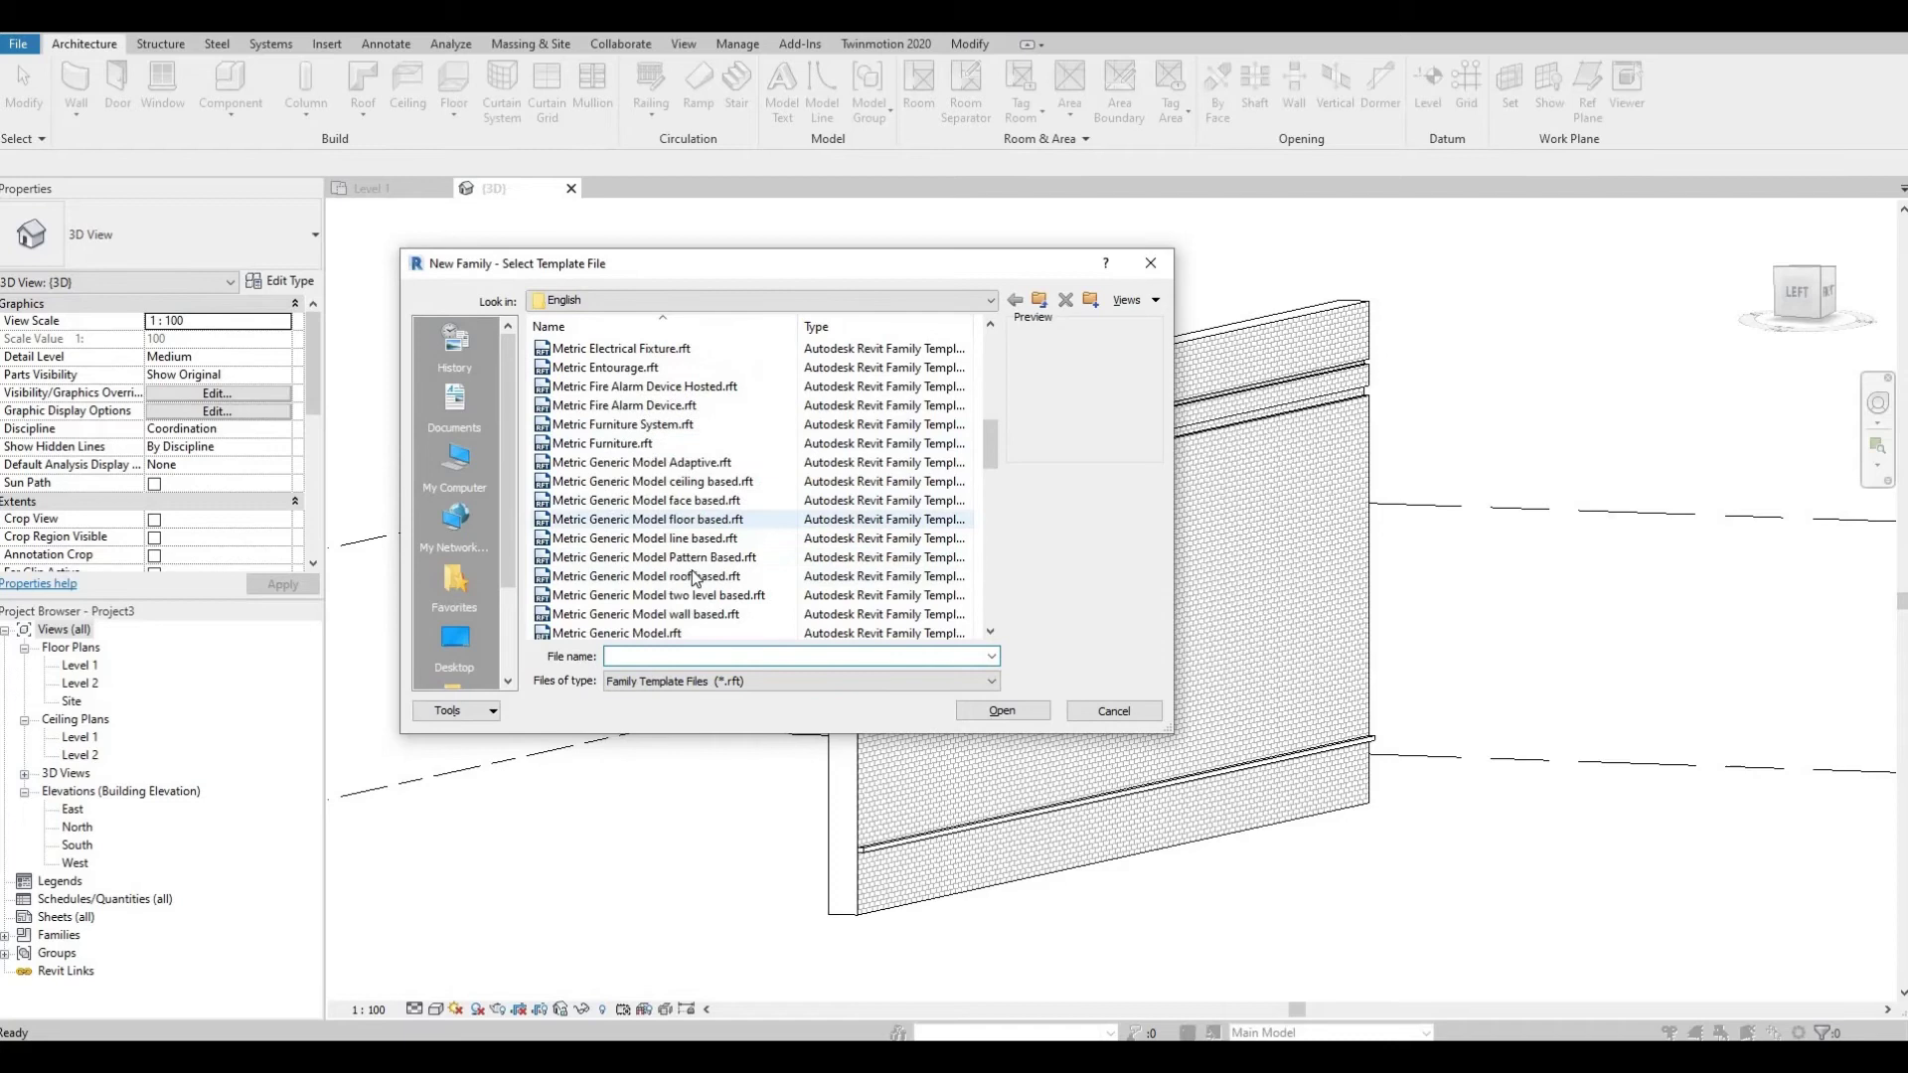
scroll(694, 581, down, 4)
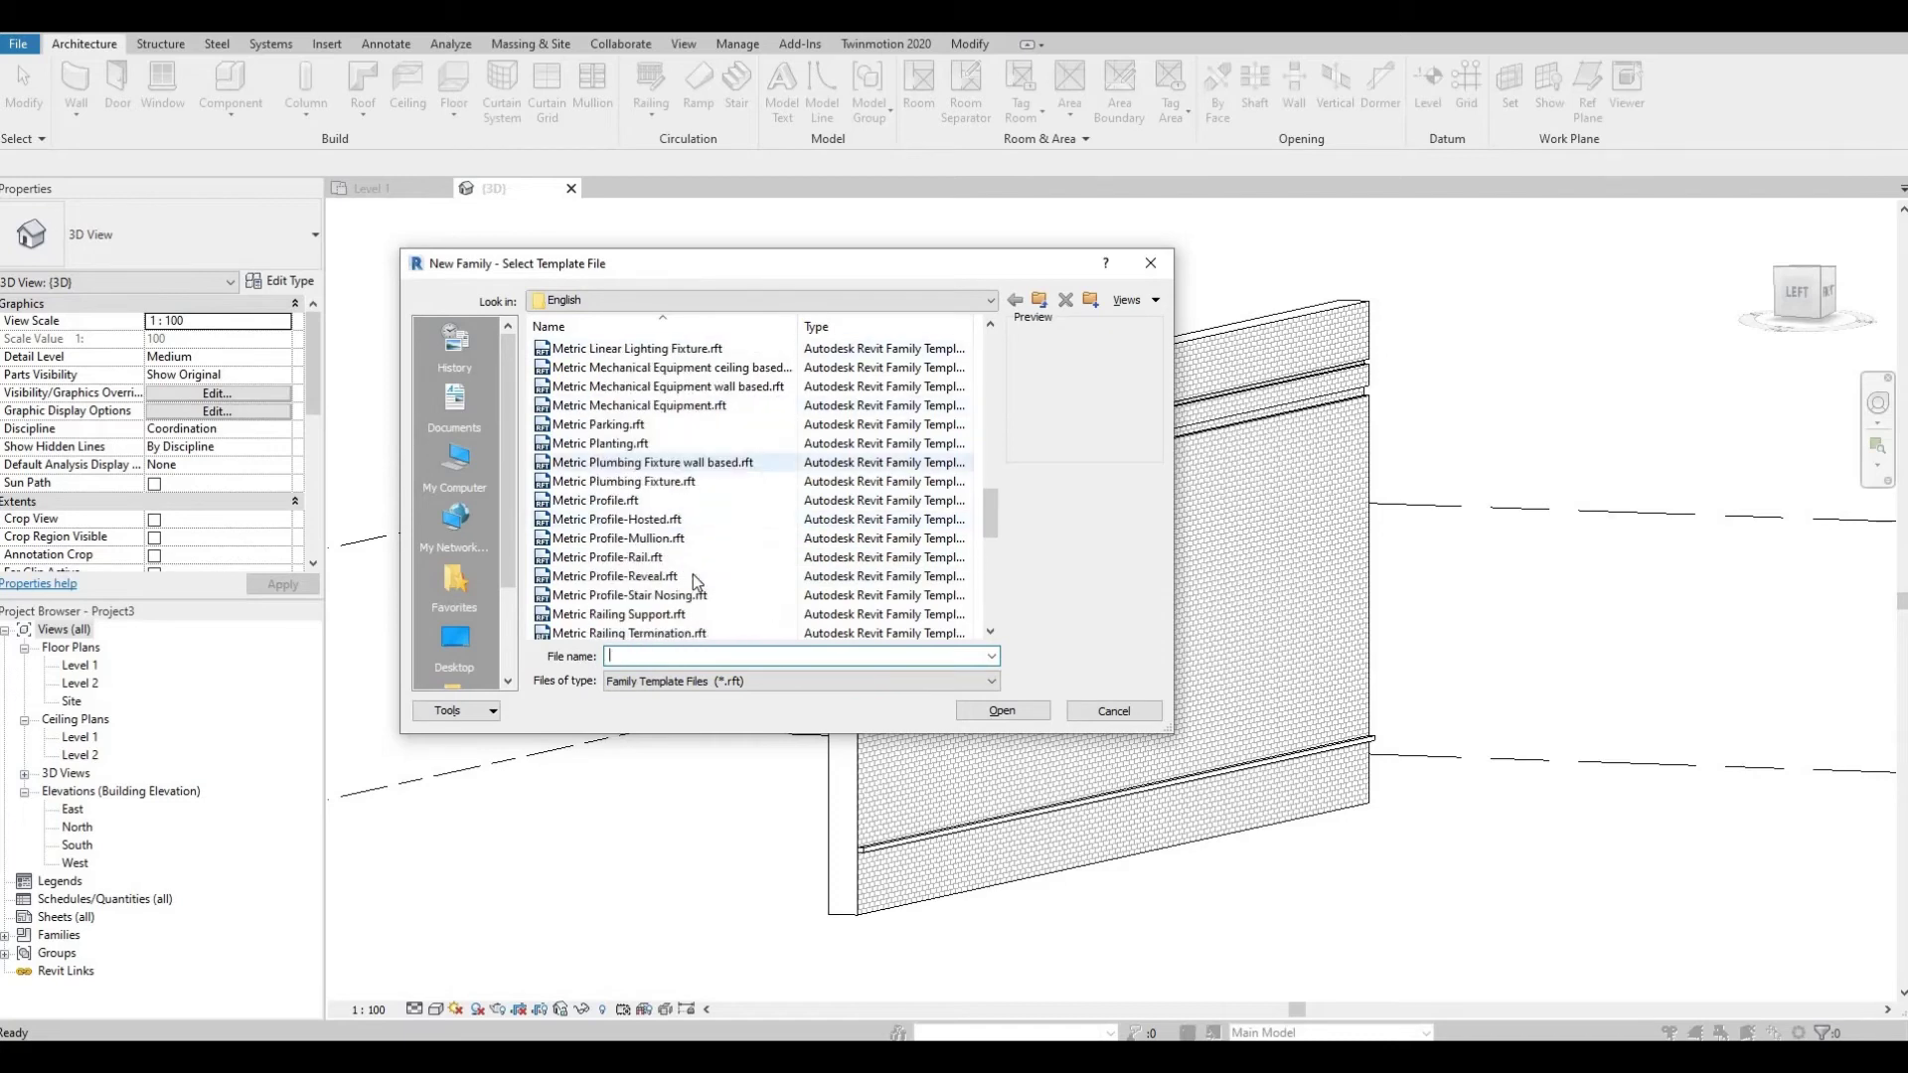
click(623, 505)
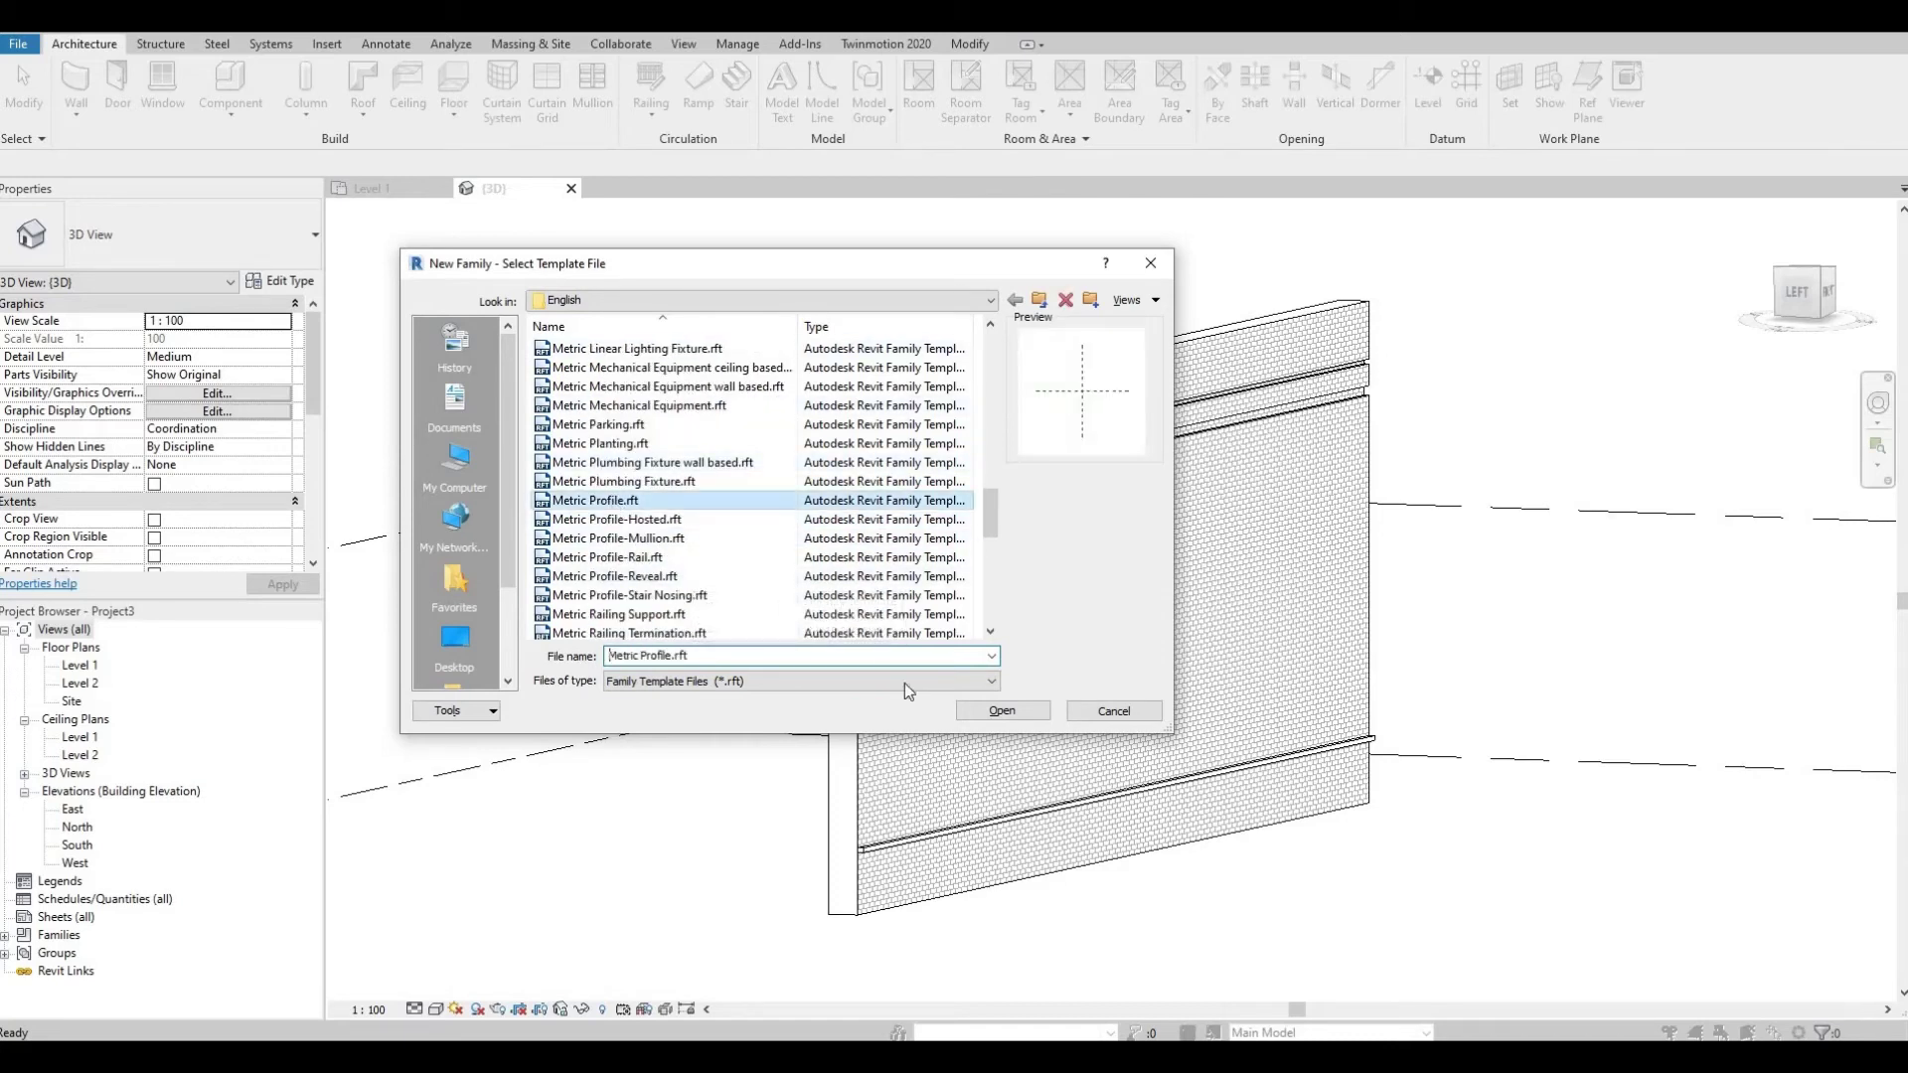
click(998, 712)
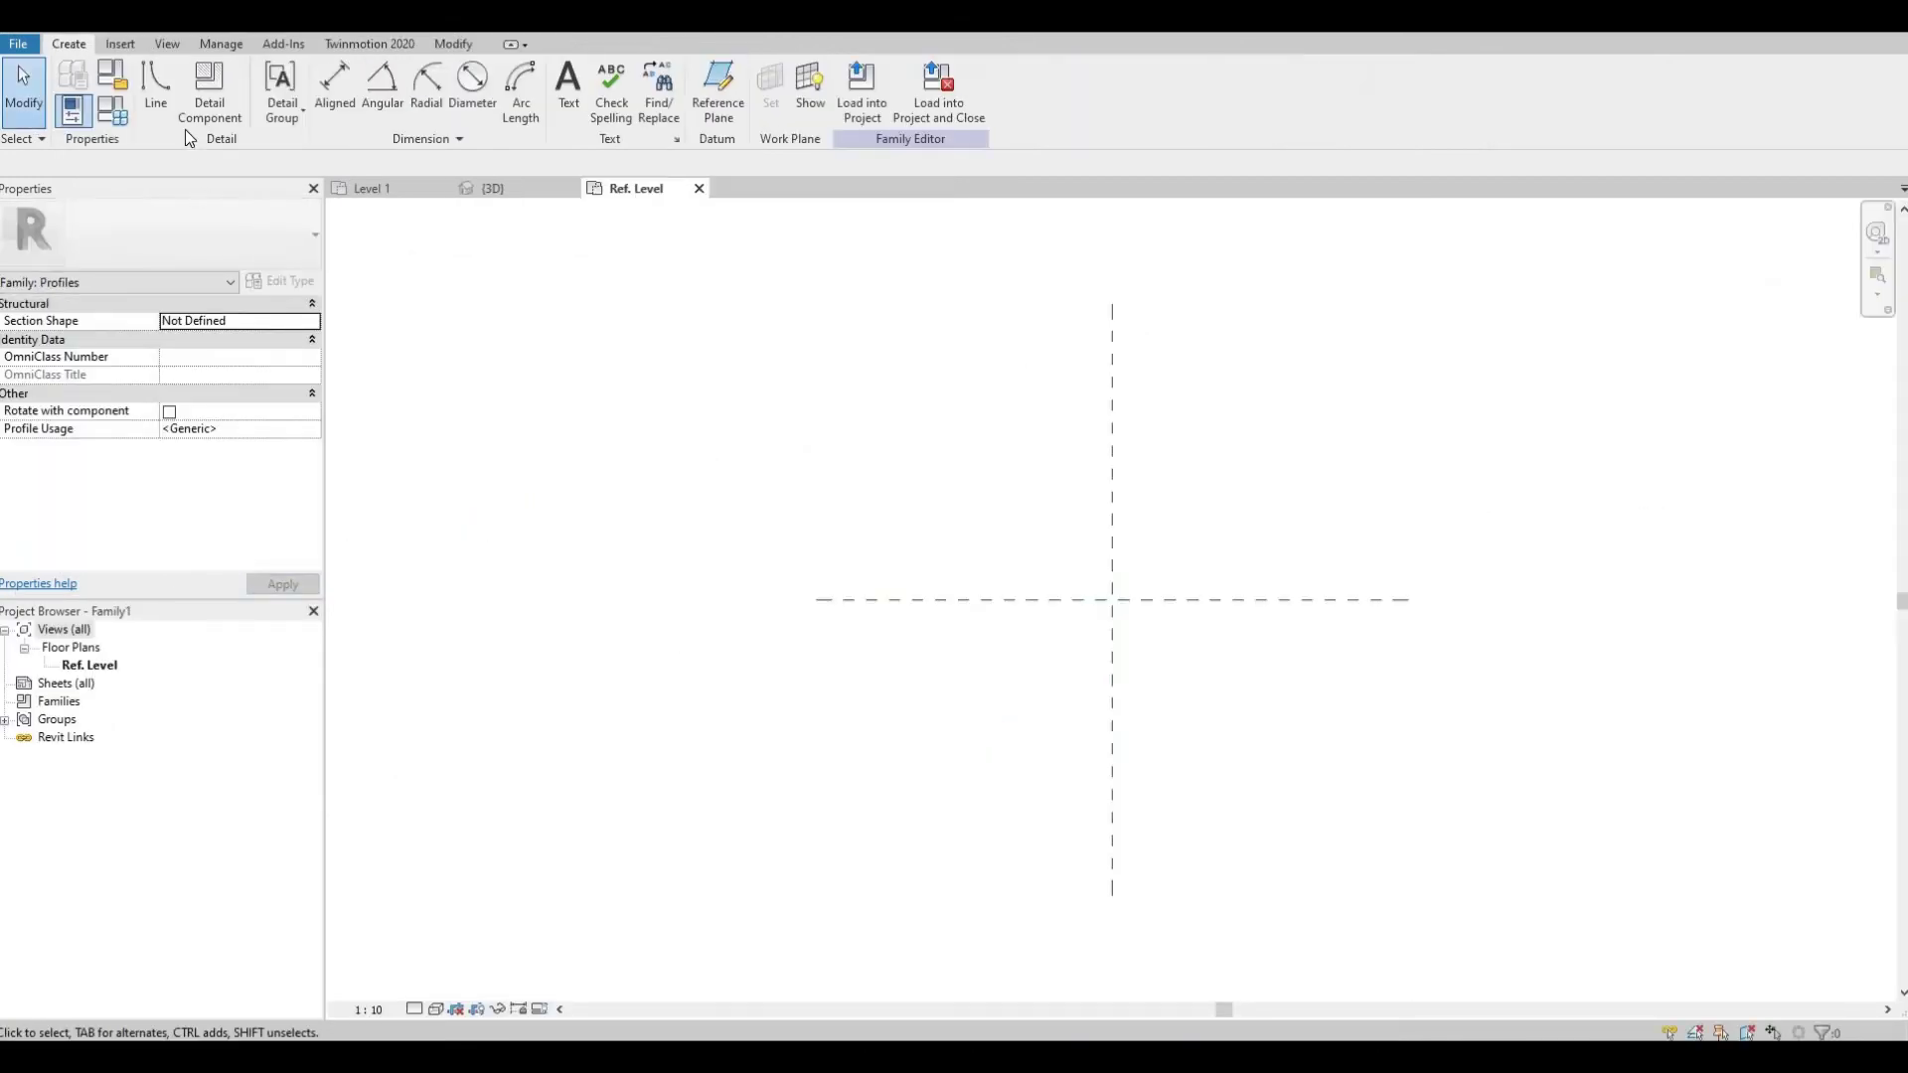
Step: Draw the upper stepped edges of the profile from the reference-plane intersection
click(153, 94)
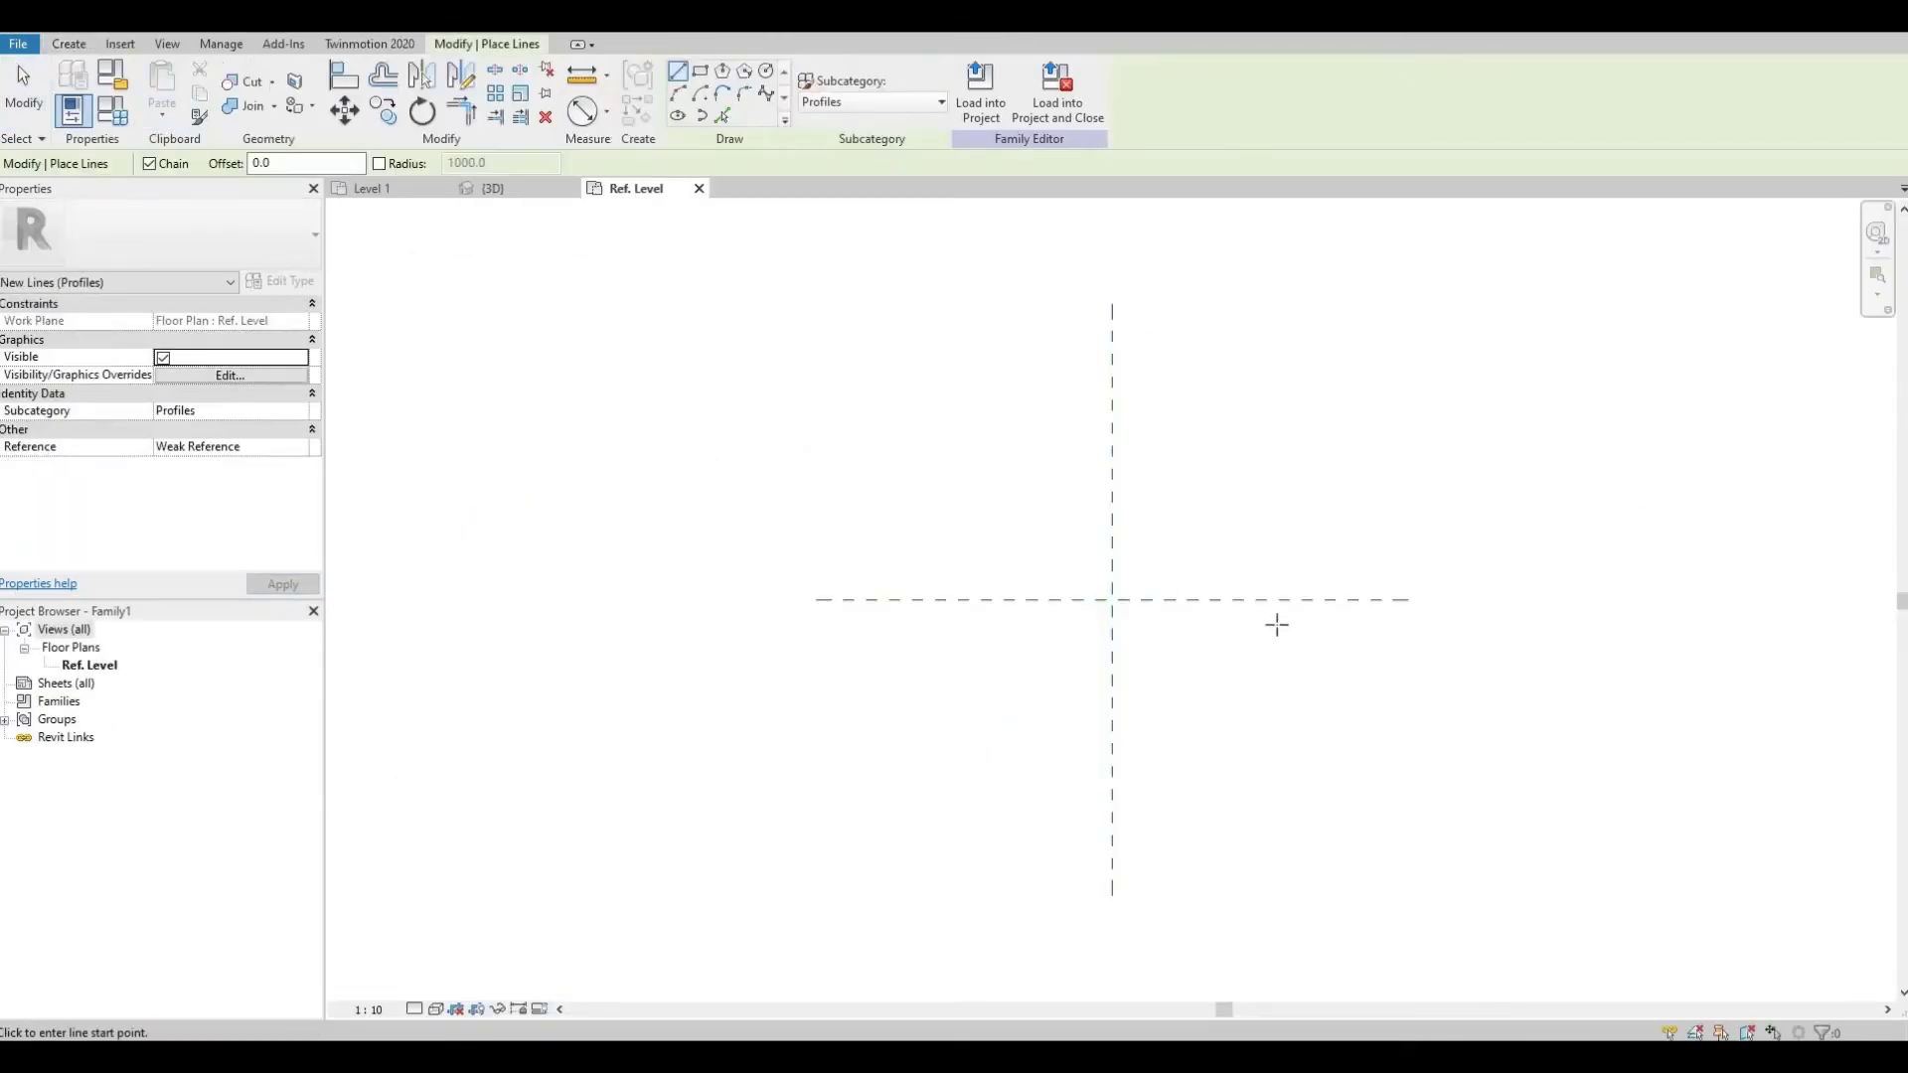
scroll(1273, 622, up, 1)
scroll(1052, 544, up, 1)
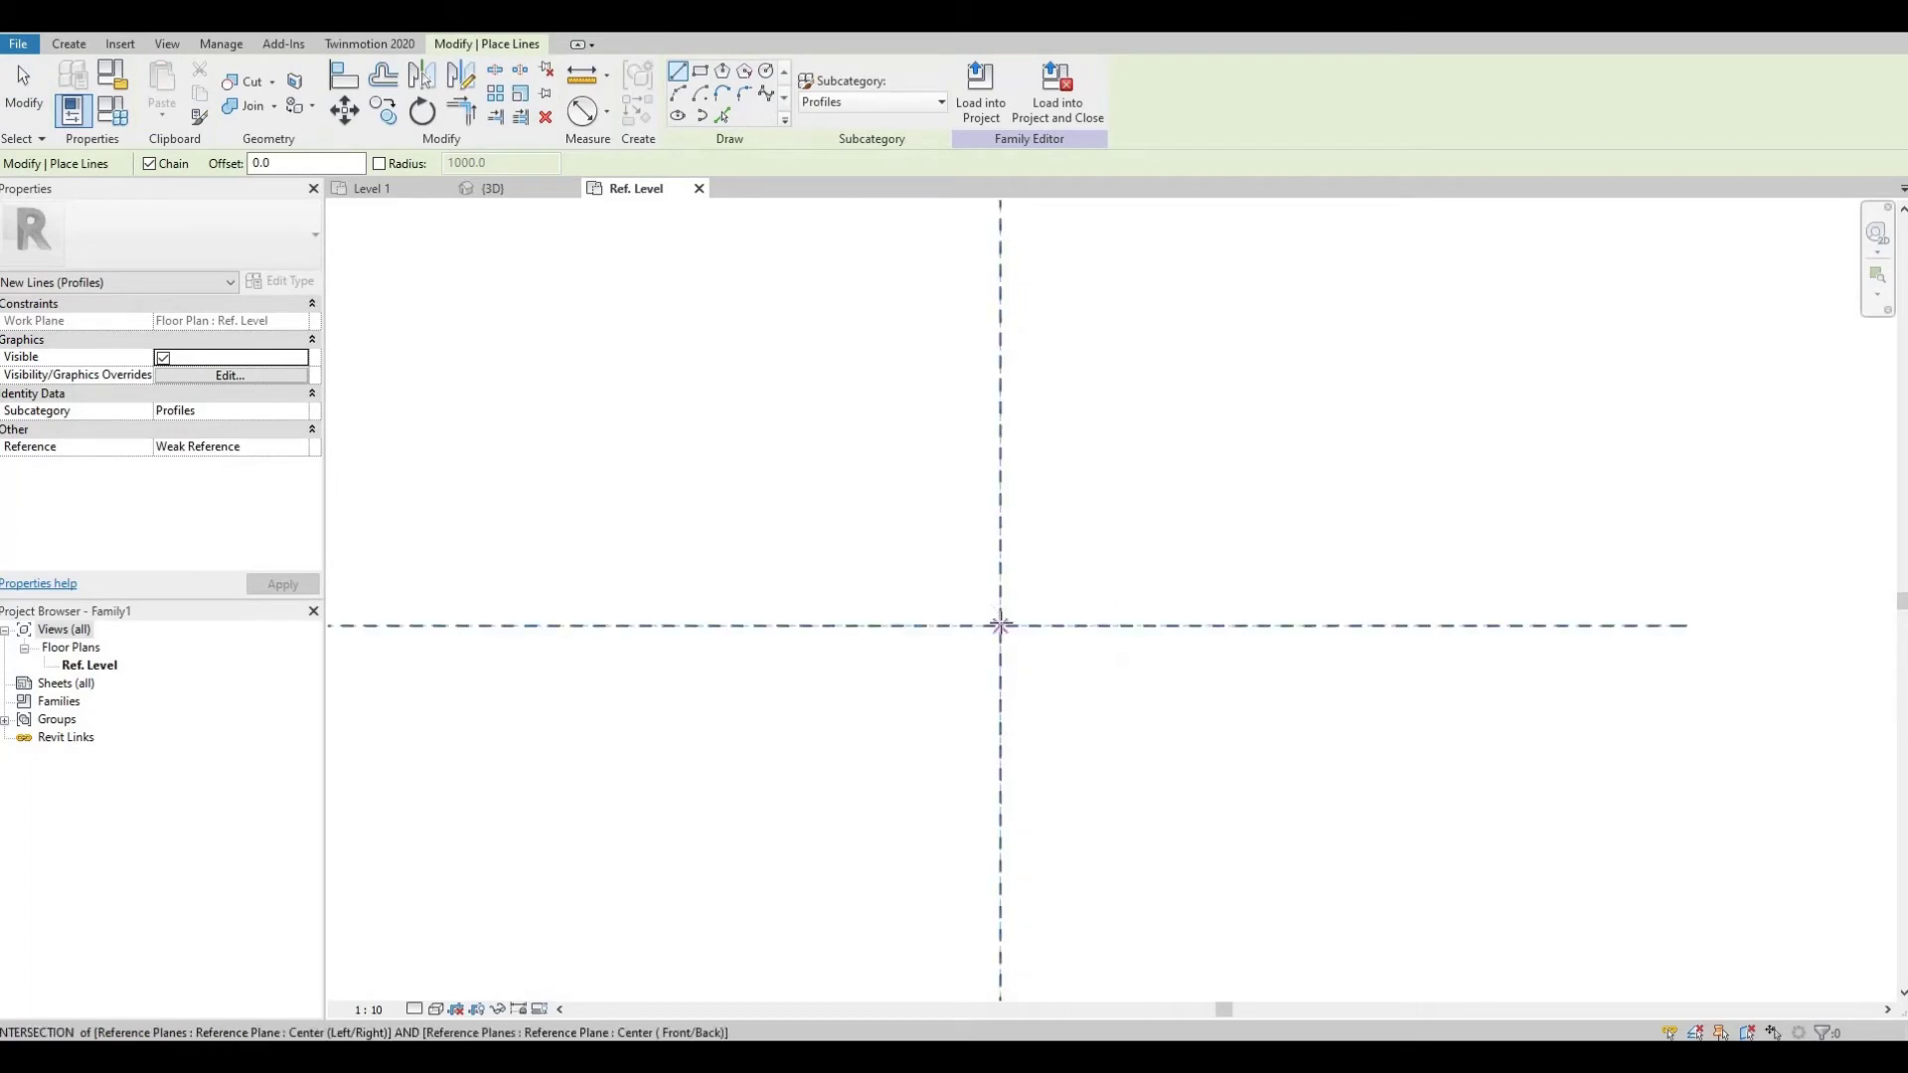
click(1033, 620)
scroll(1034, 625, up, 1)
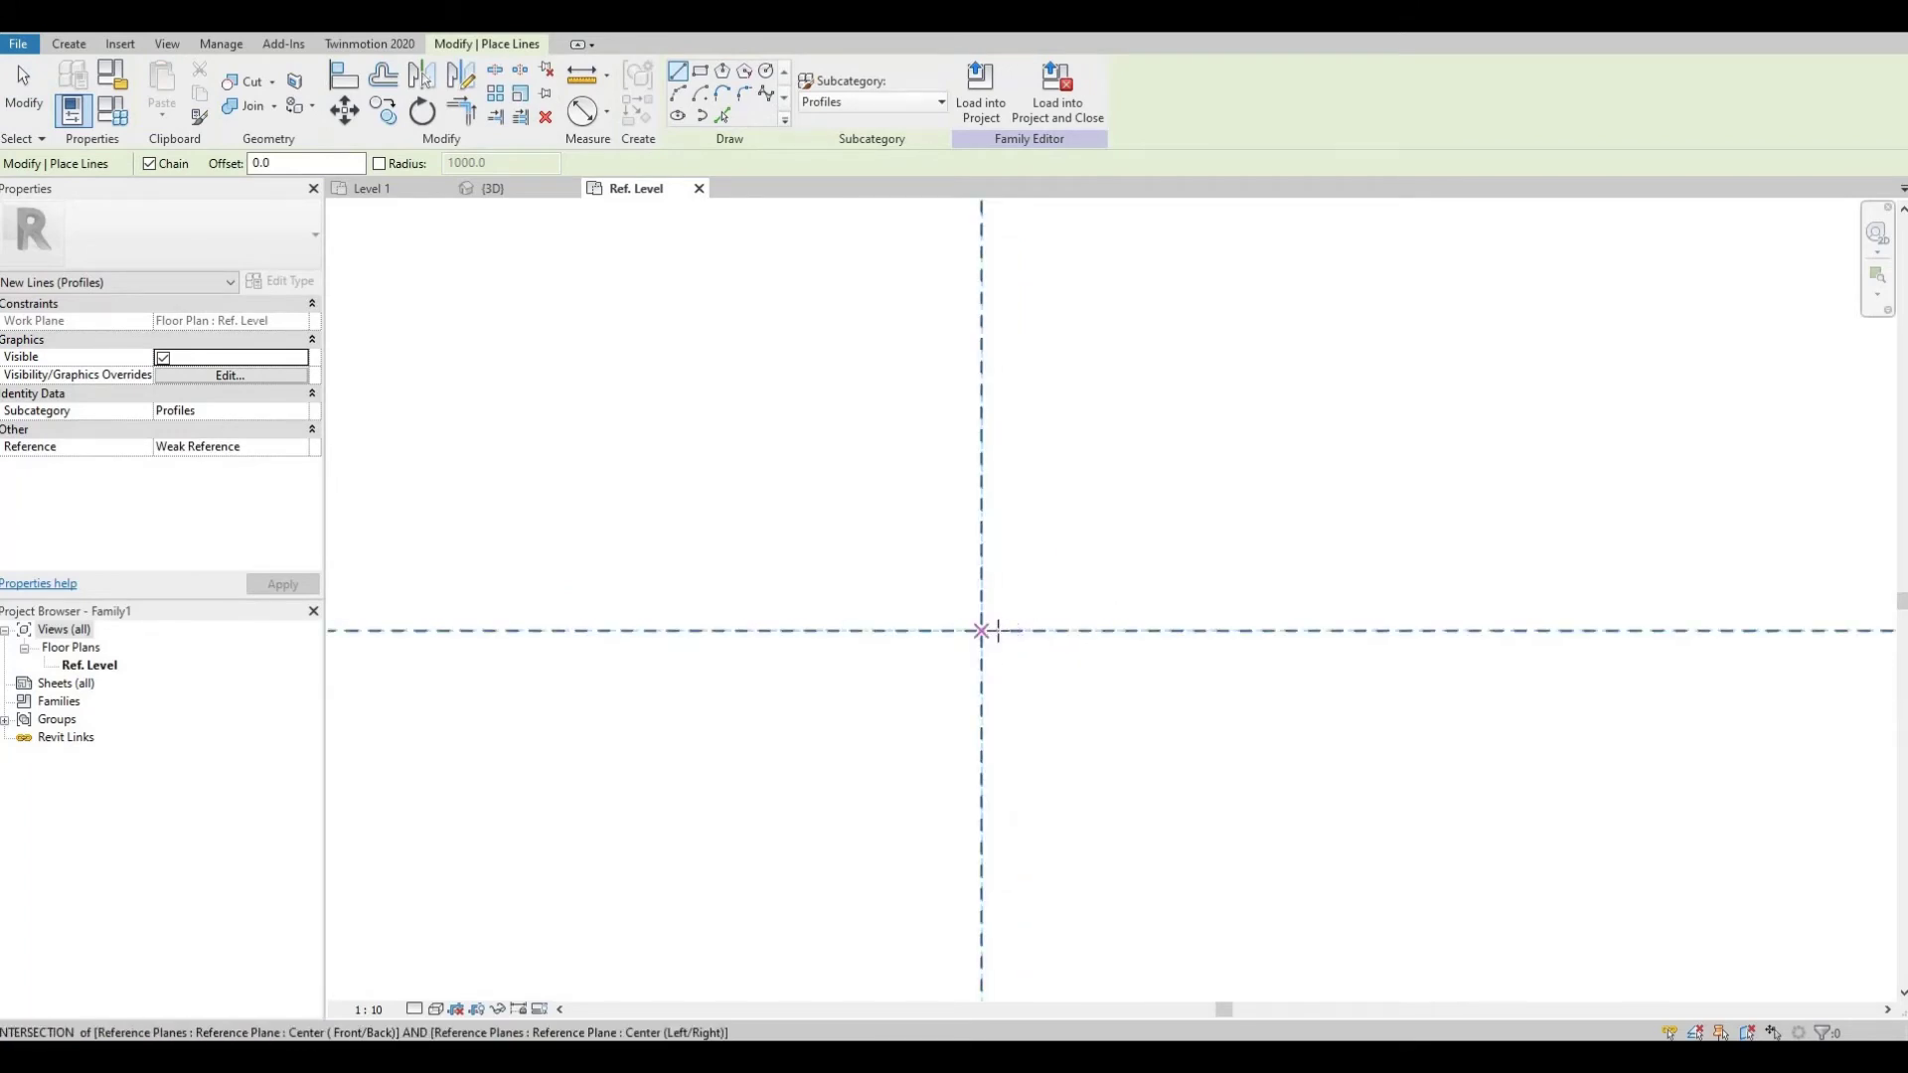
click(1103, 630)
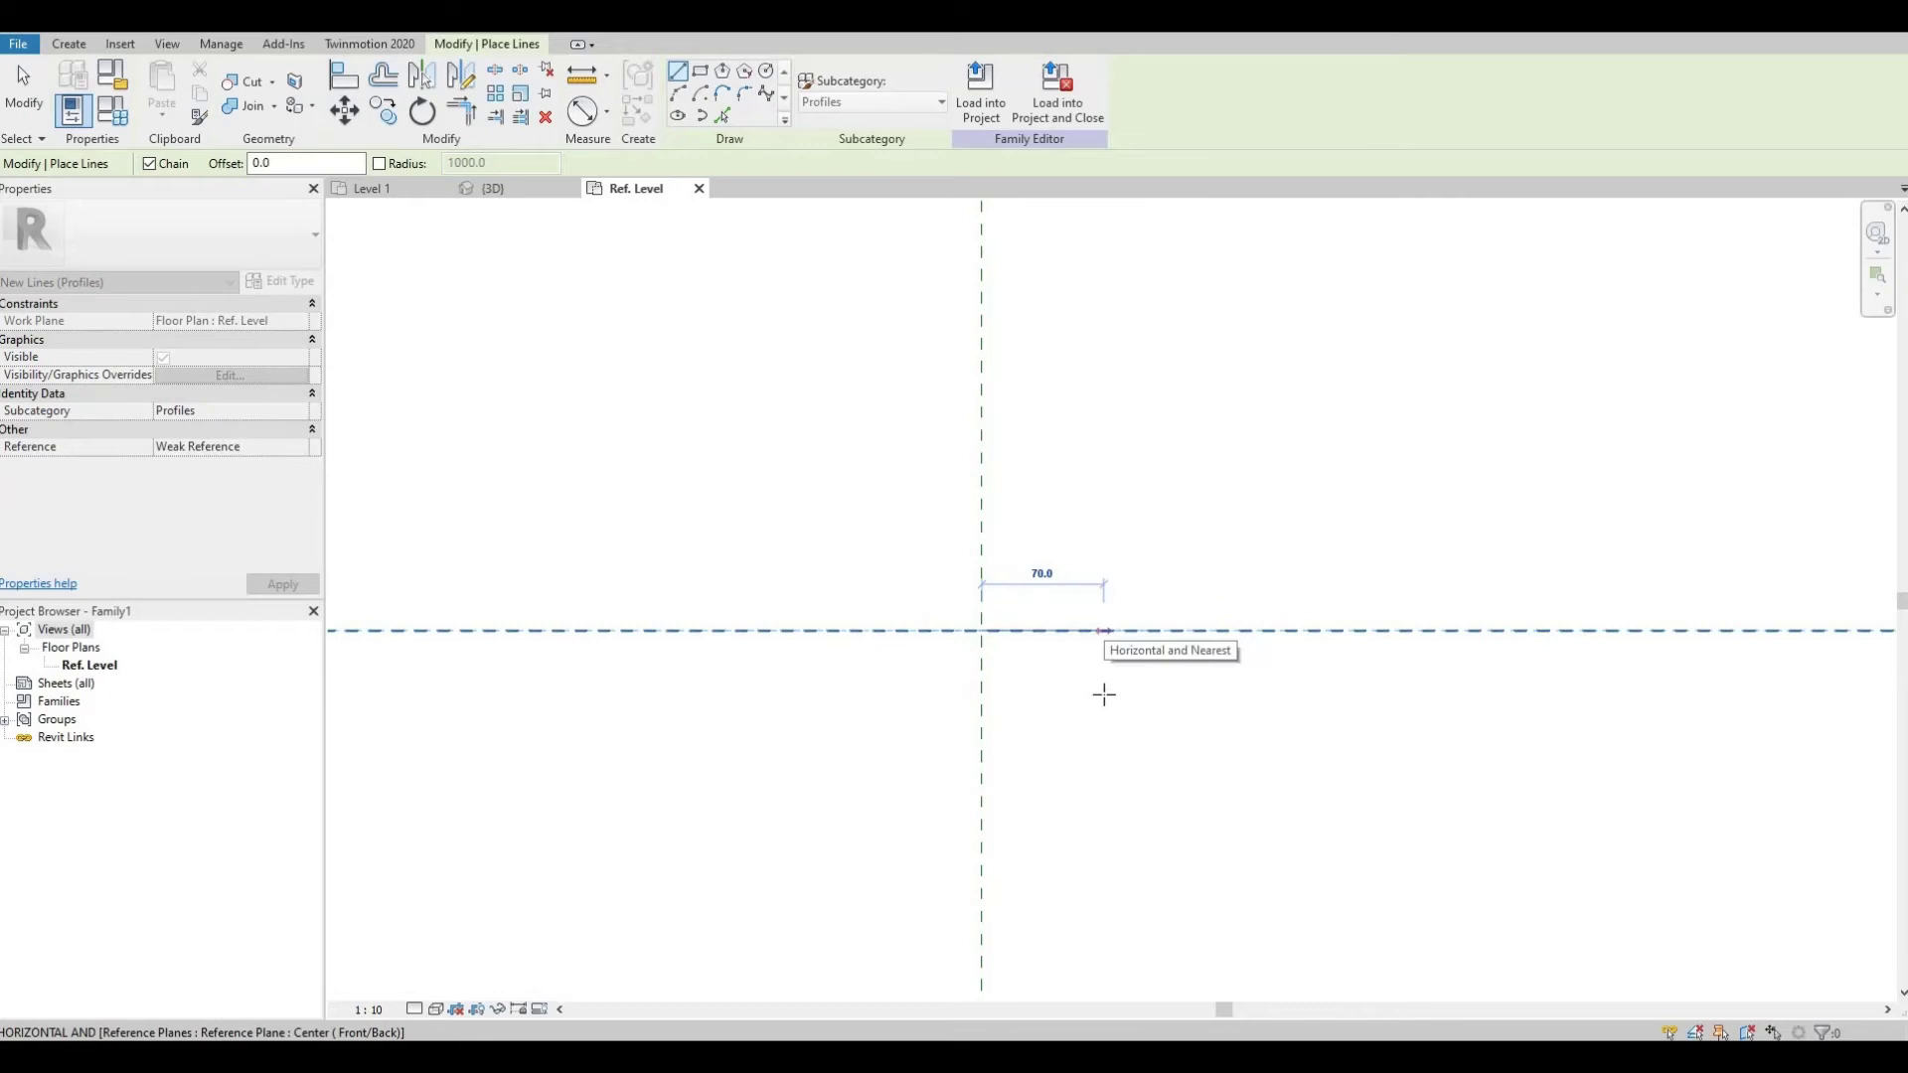
click(1053, 700)
click(1052, 701)
click(1053, 795)
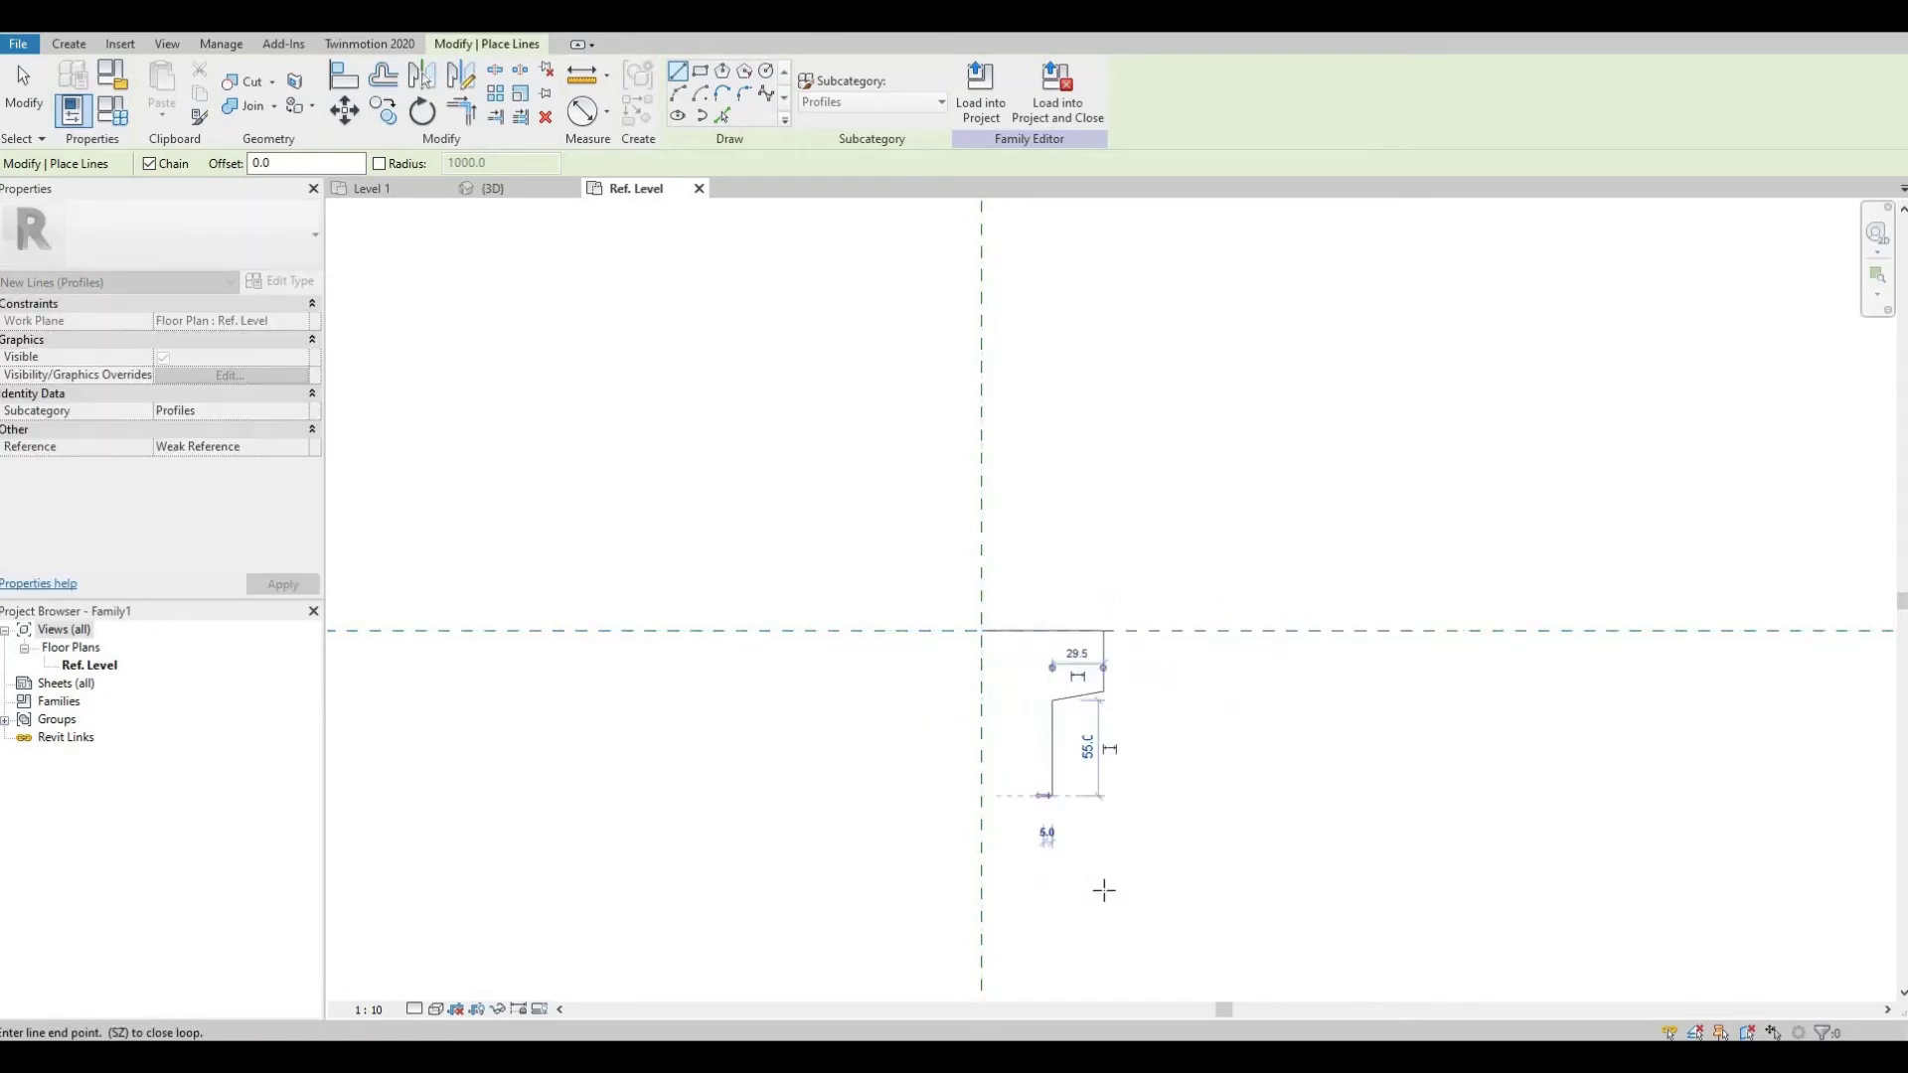
click(1143, 821)
click(1103, 891)
Step: Draw the lower edges, close the profile loop, and select all its lines
click(1052, 891)
middle_drag(1022, 745, 1005, 540)
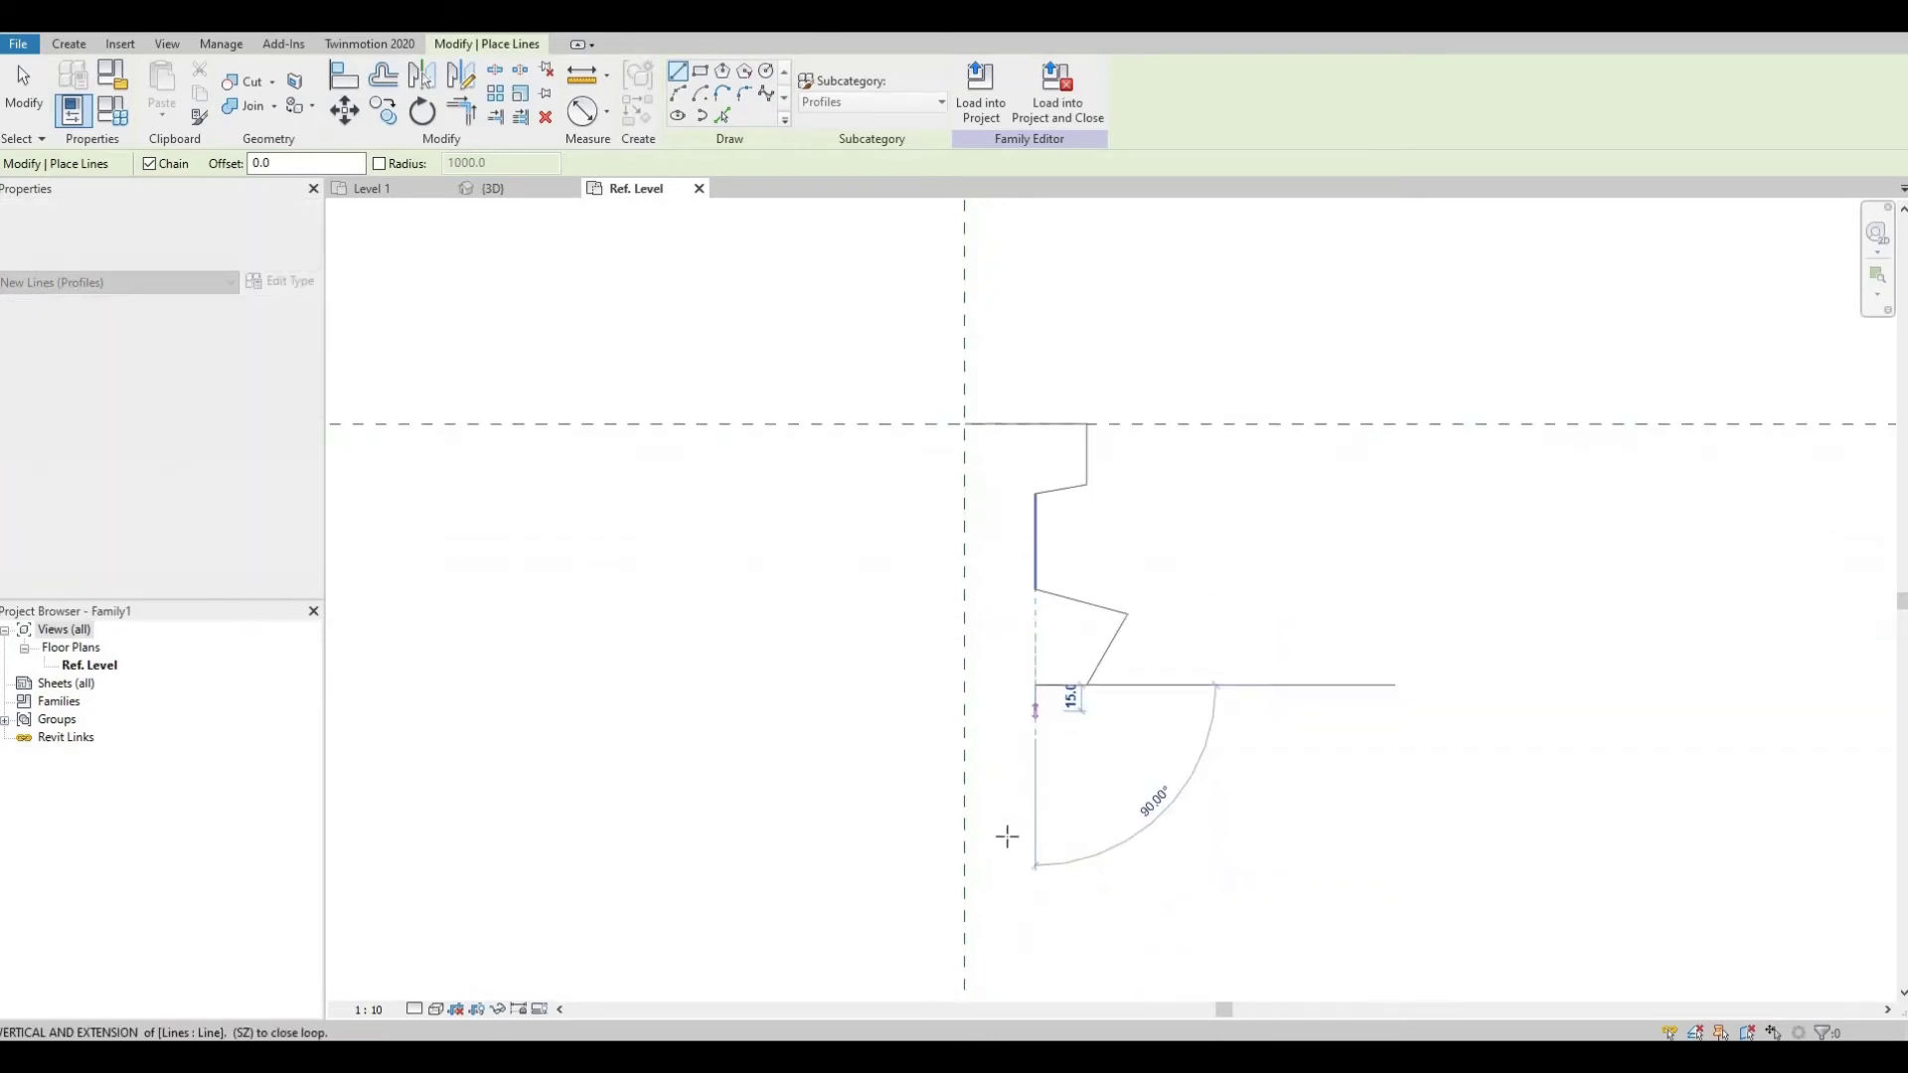
click(1013, 840)
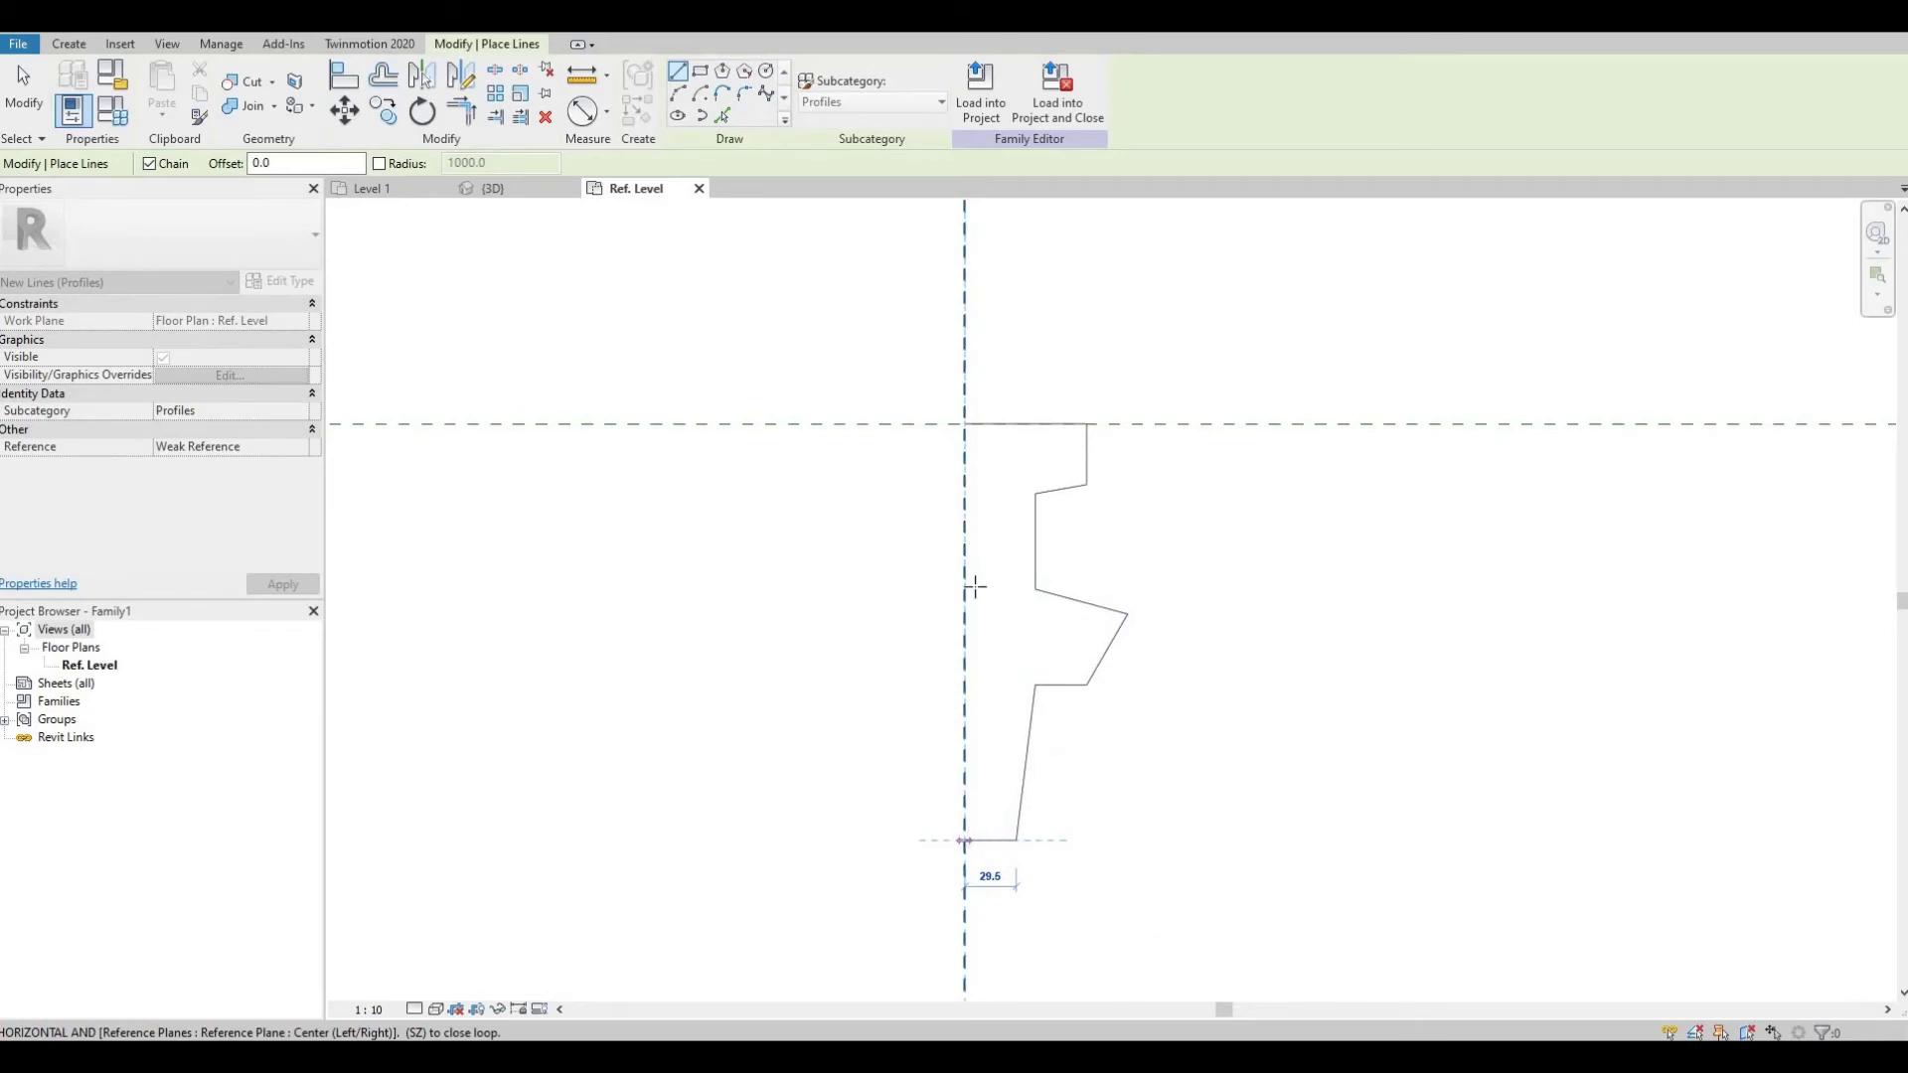
click(965, 839)
click(965, 424)
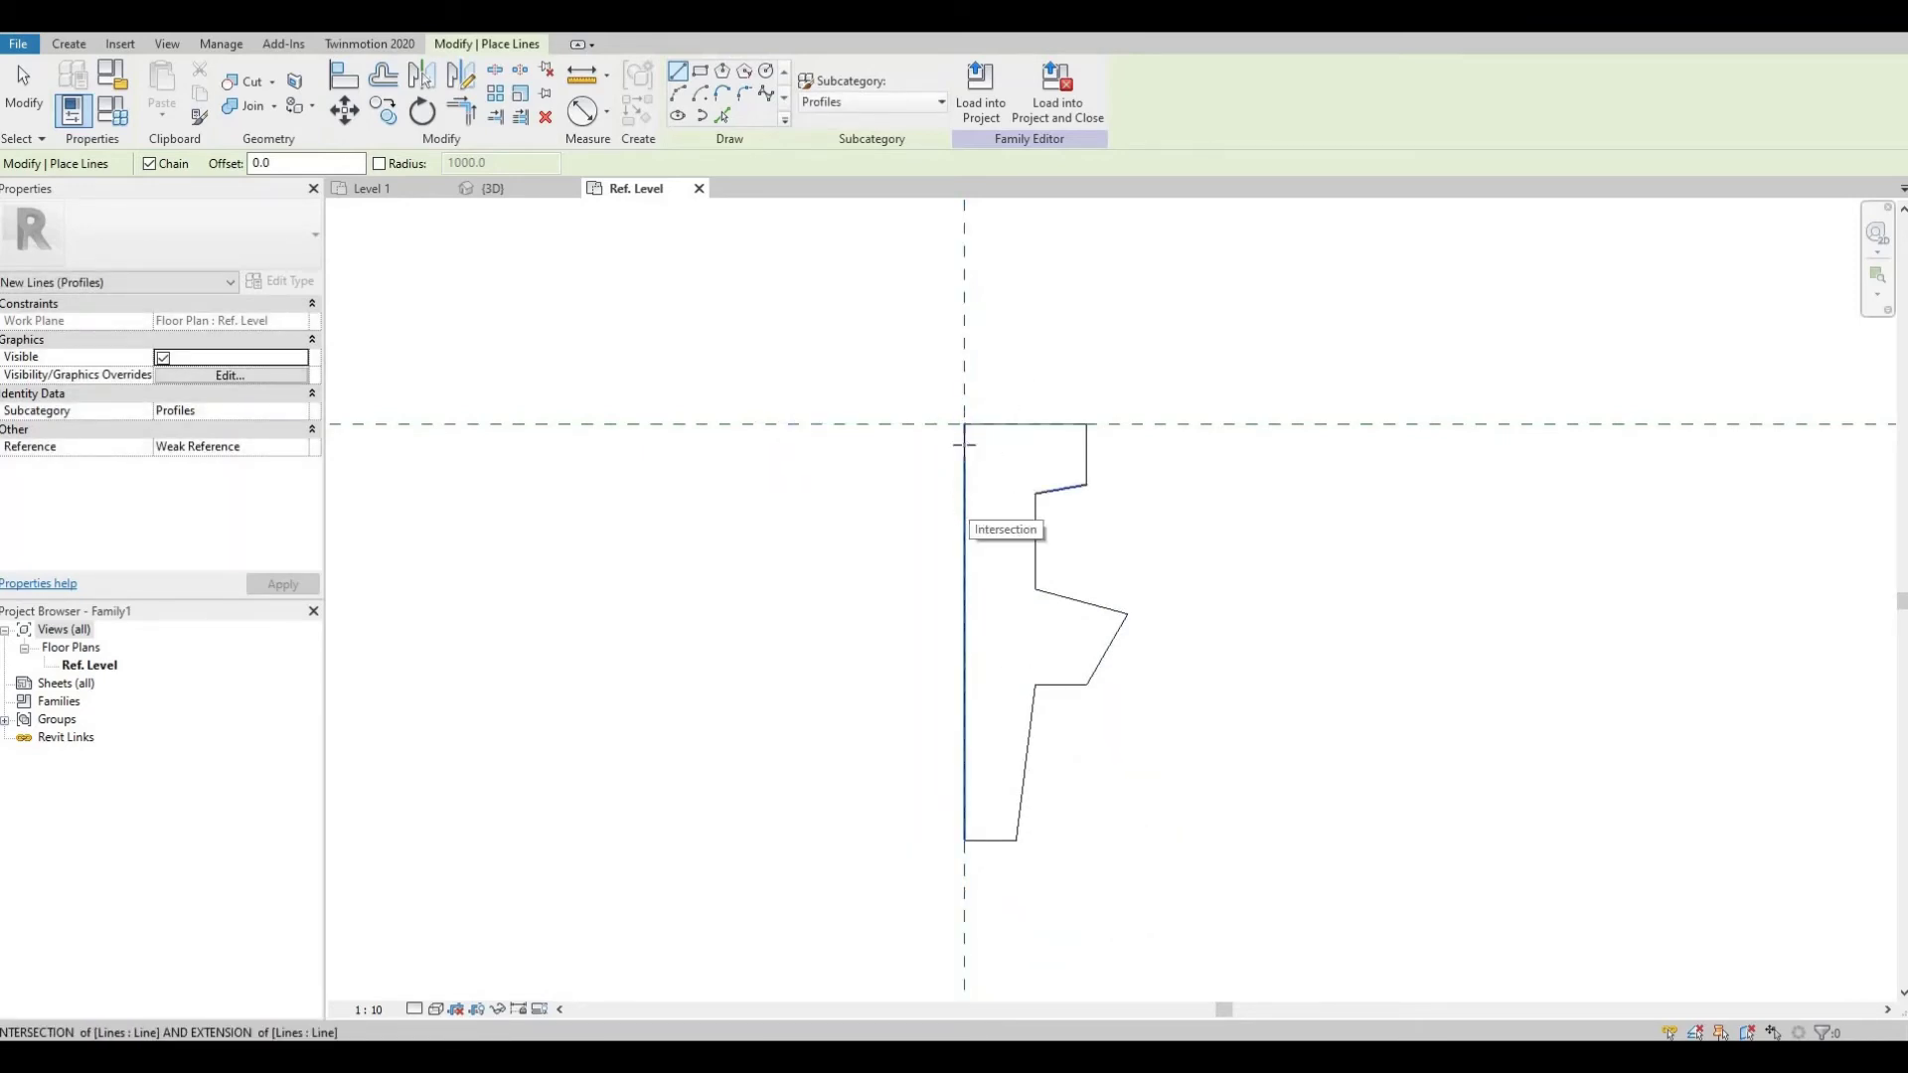
key(Escape)
key(Escape)
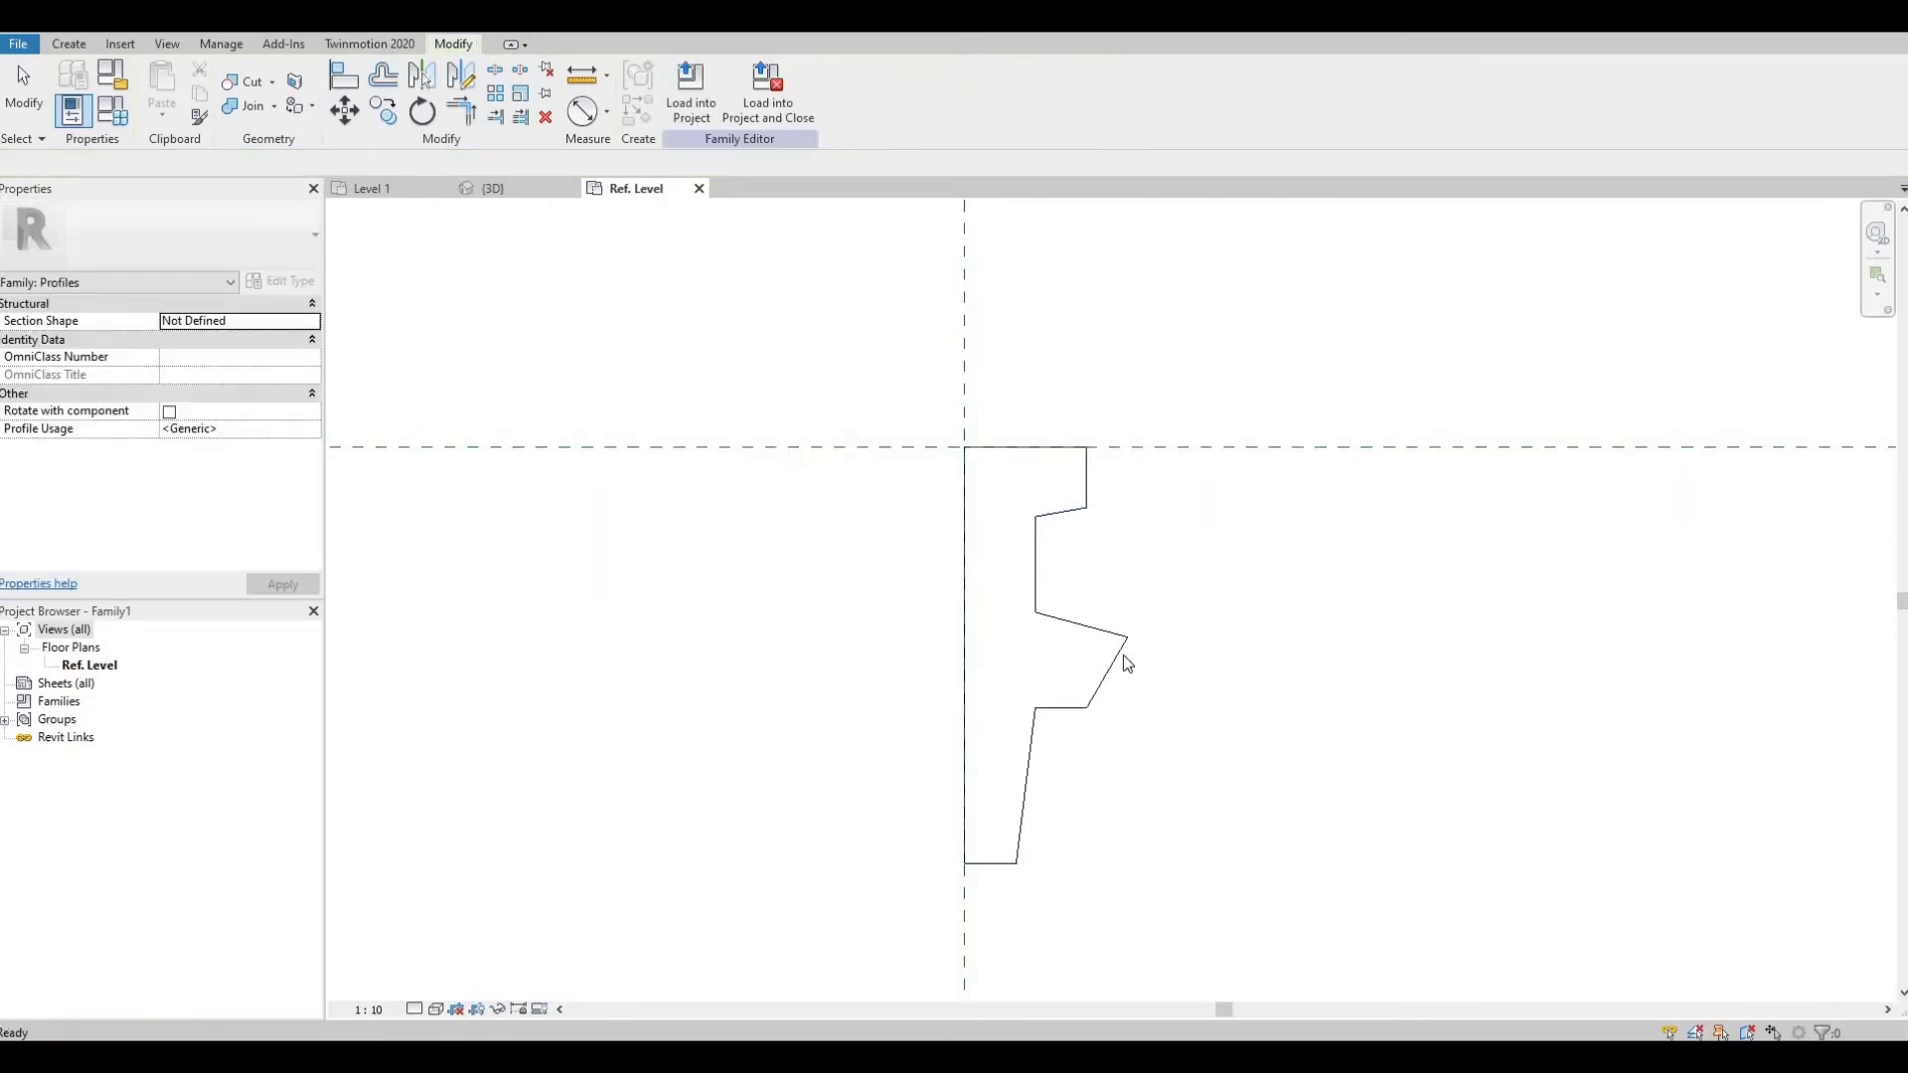
drag(882, 382, 1172, 941)
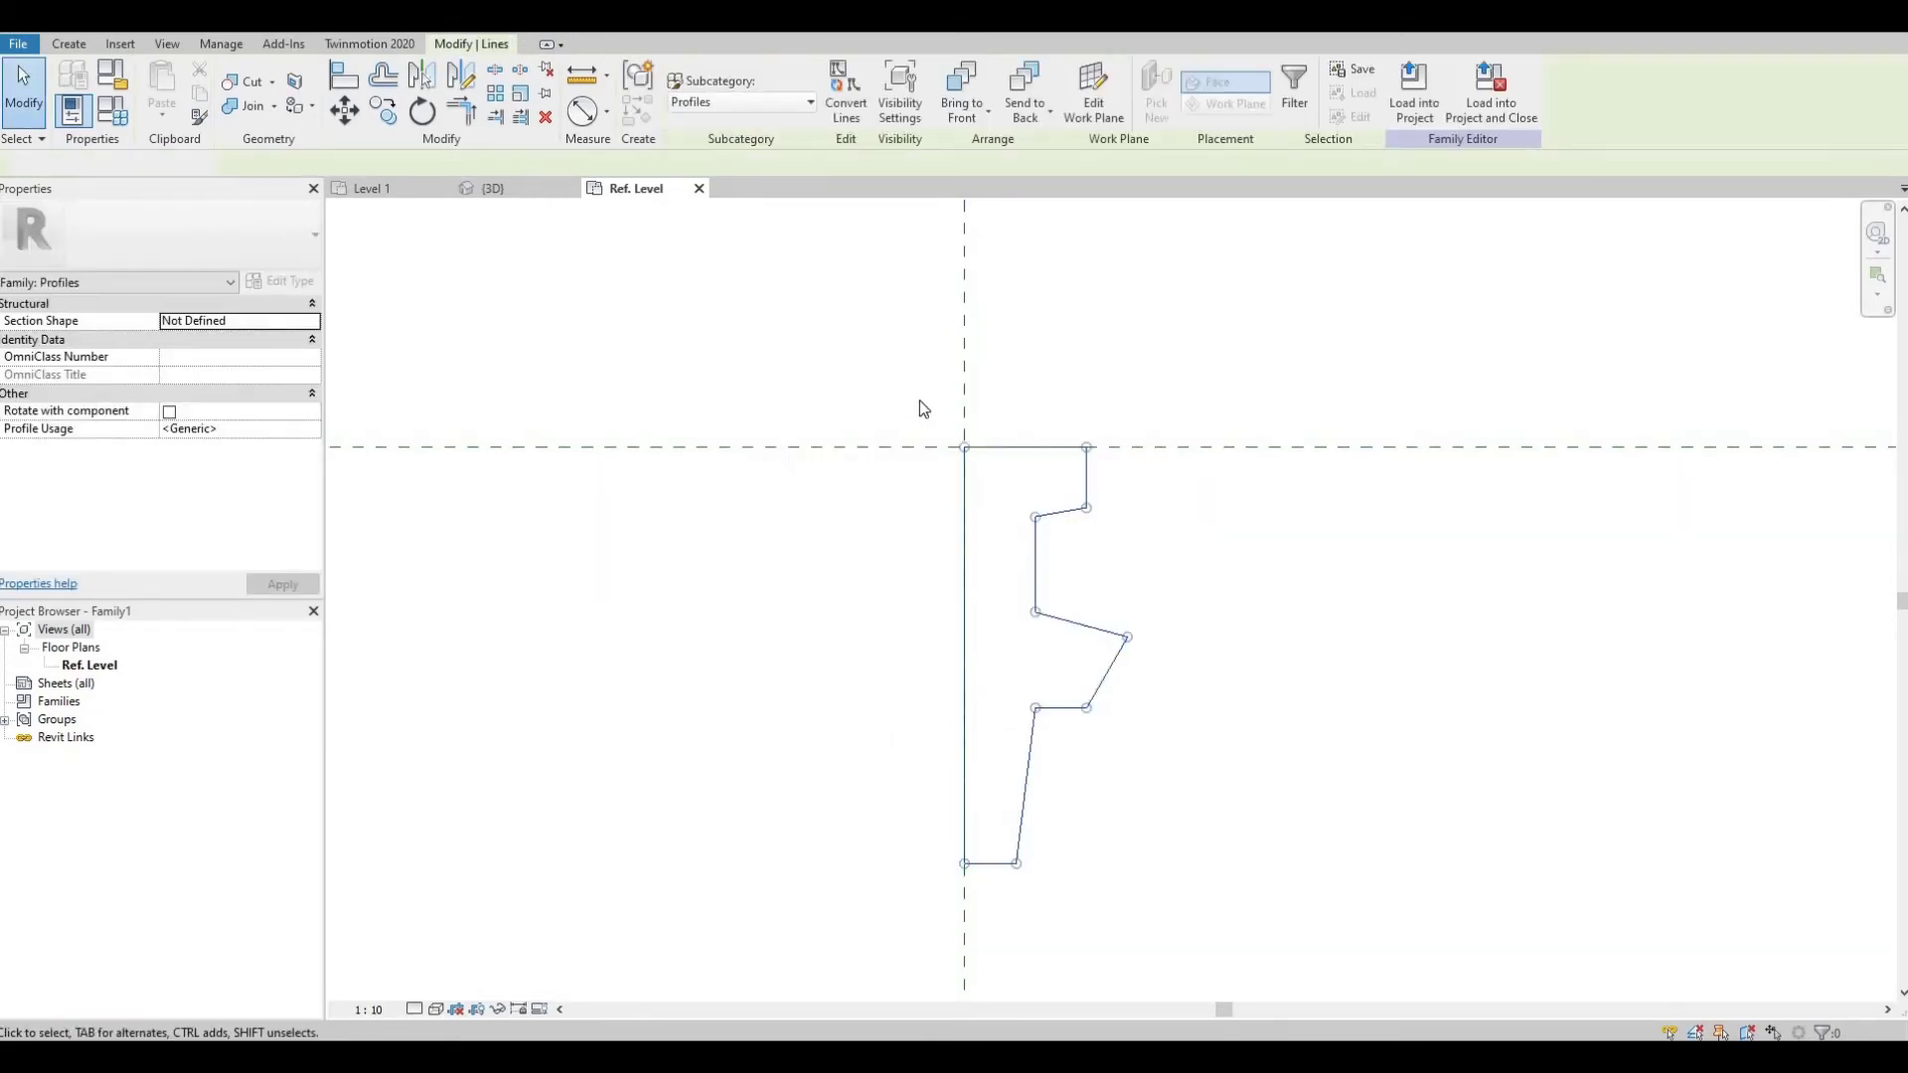
Step: Load the profile family into the project, then open the 3D wall's type structure
click(741, 212)
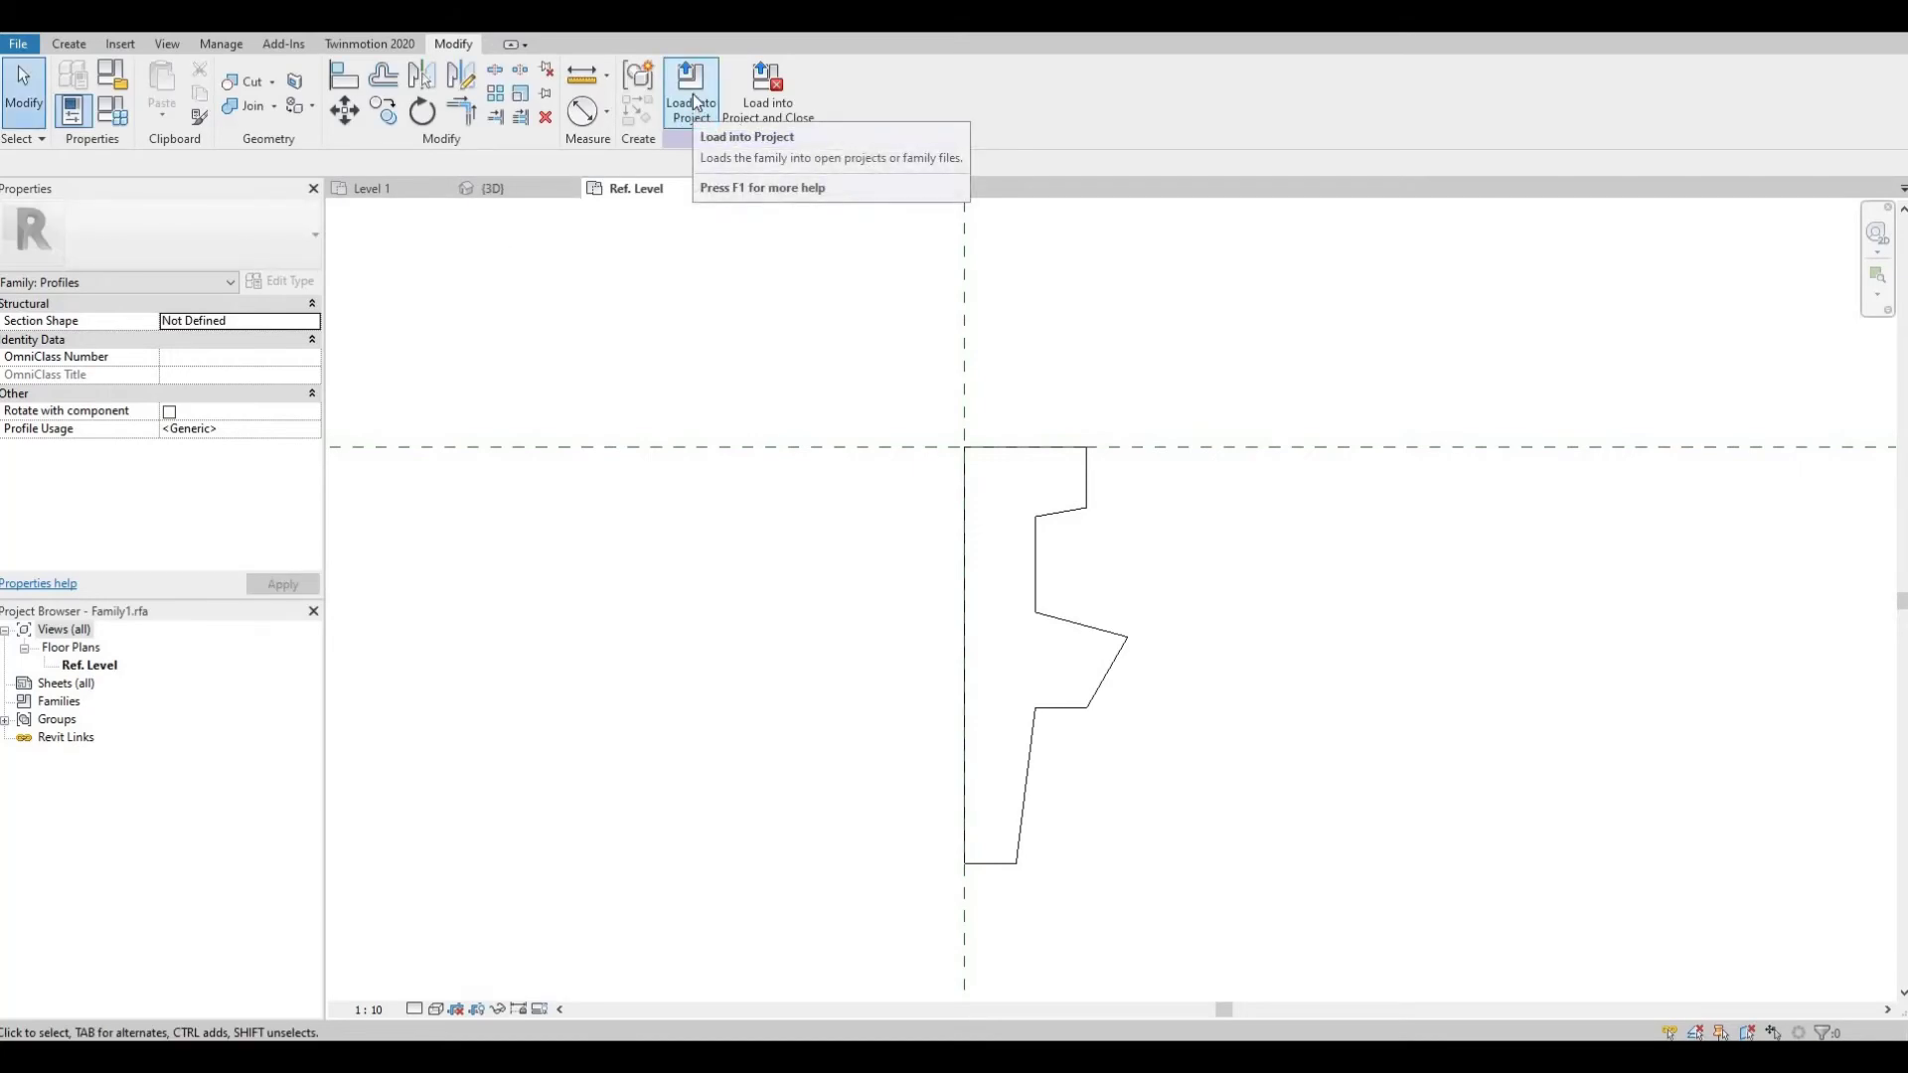
click(695, 100)
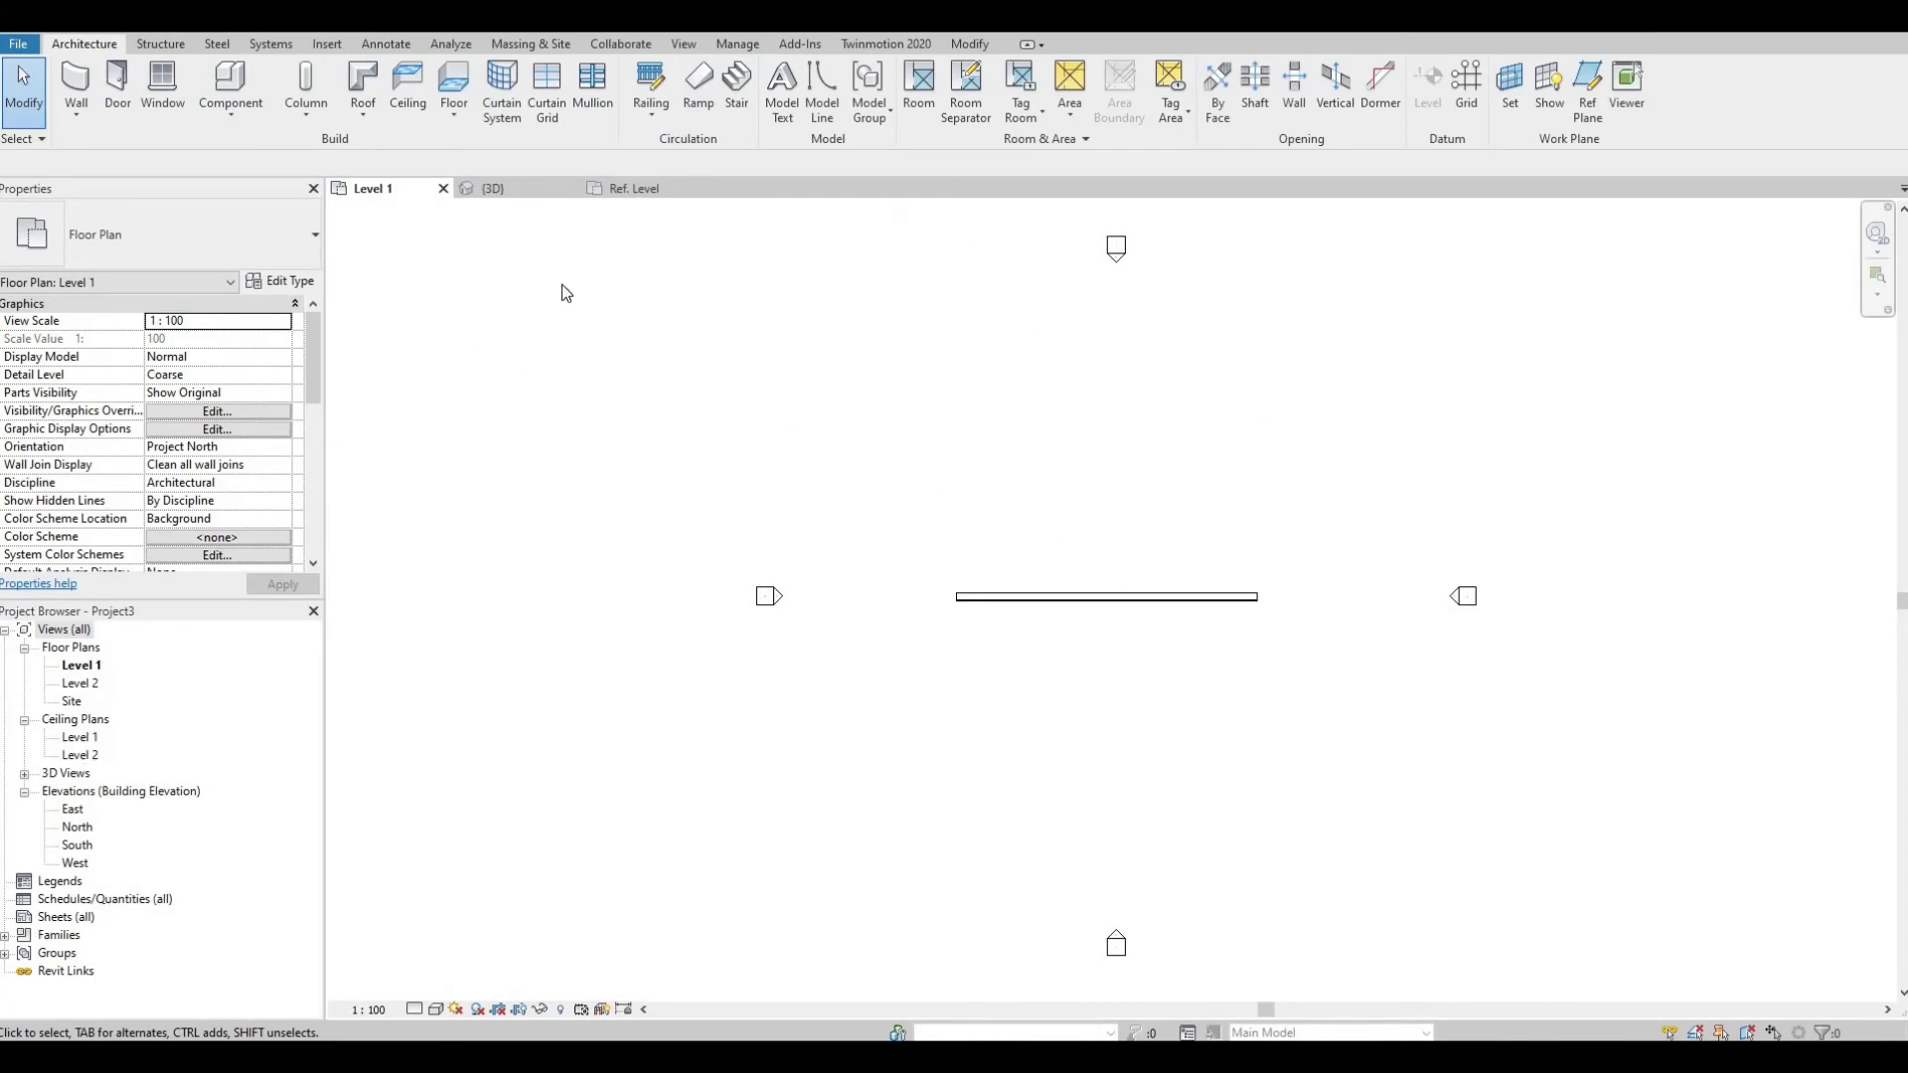
click(979, 598)
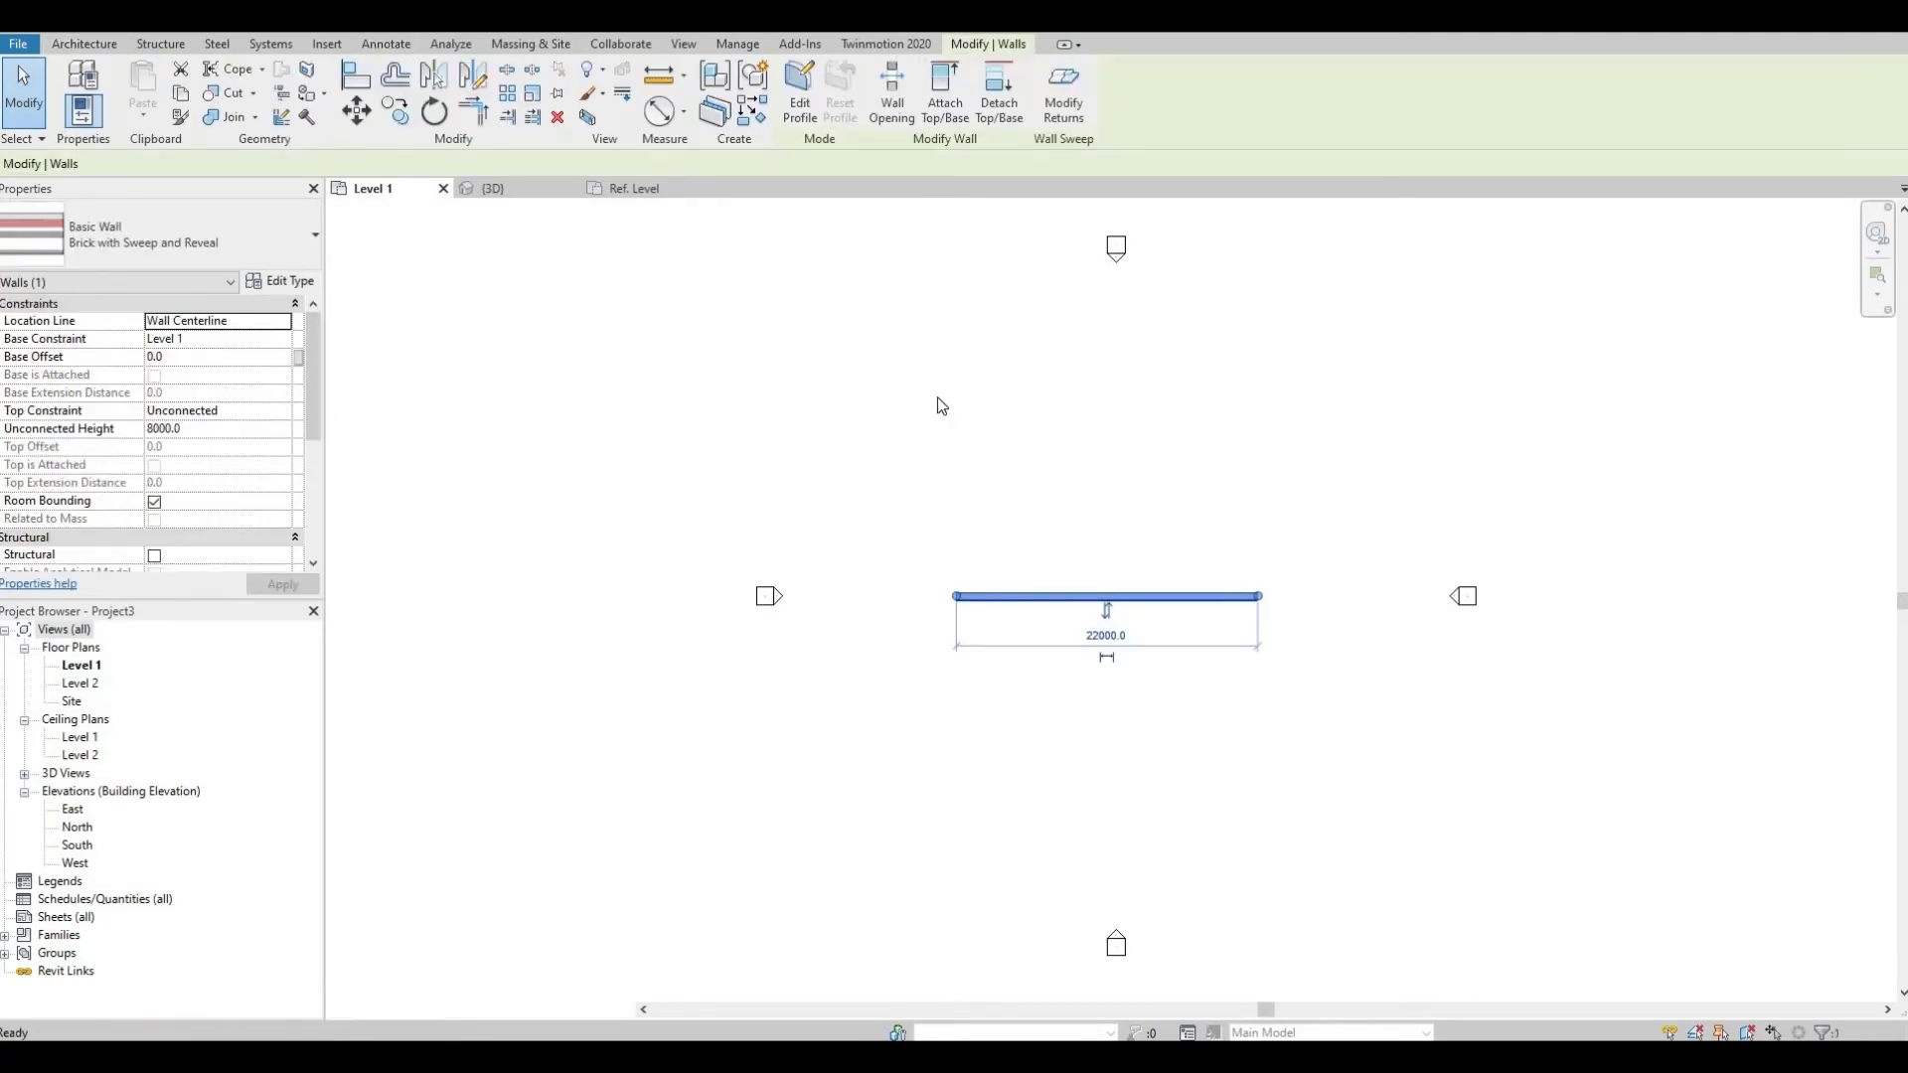
key(ctrl+Tab)
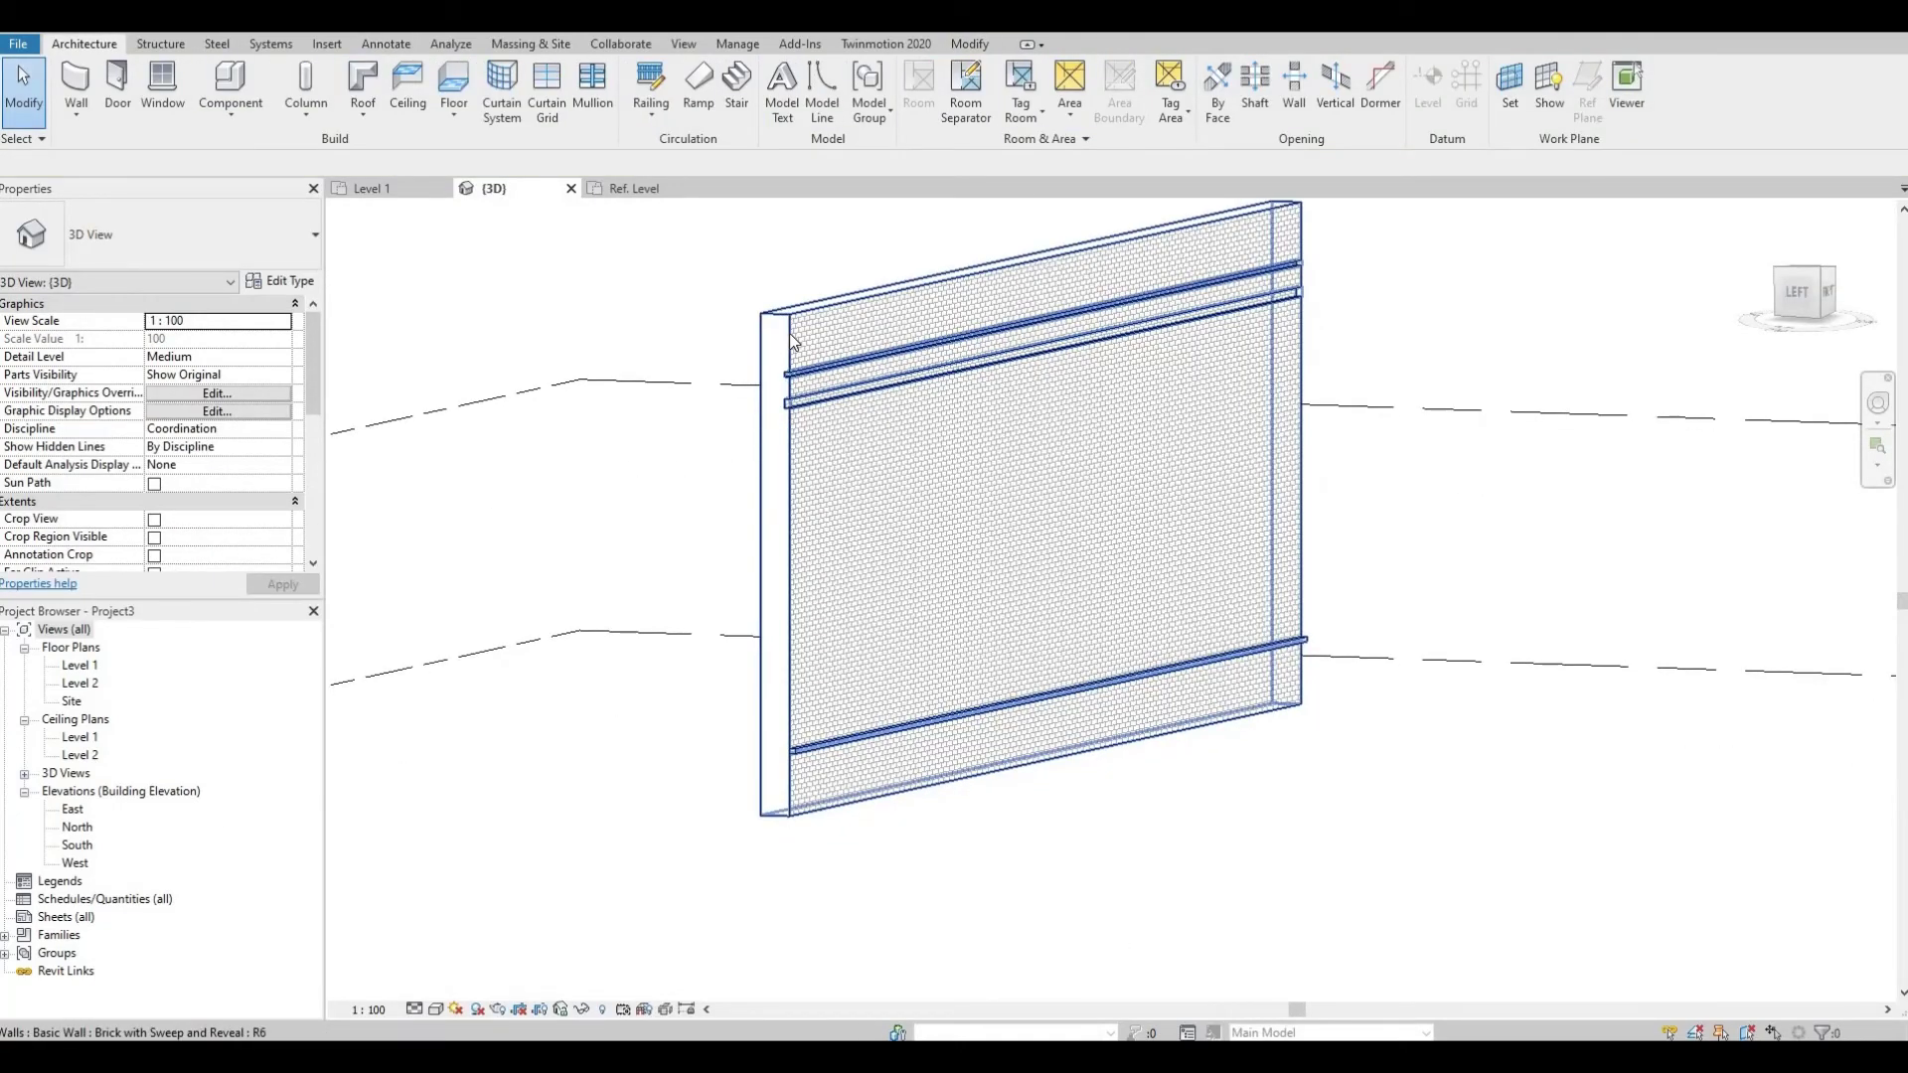
click(793, 340)
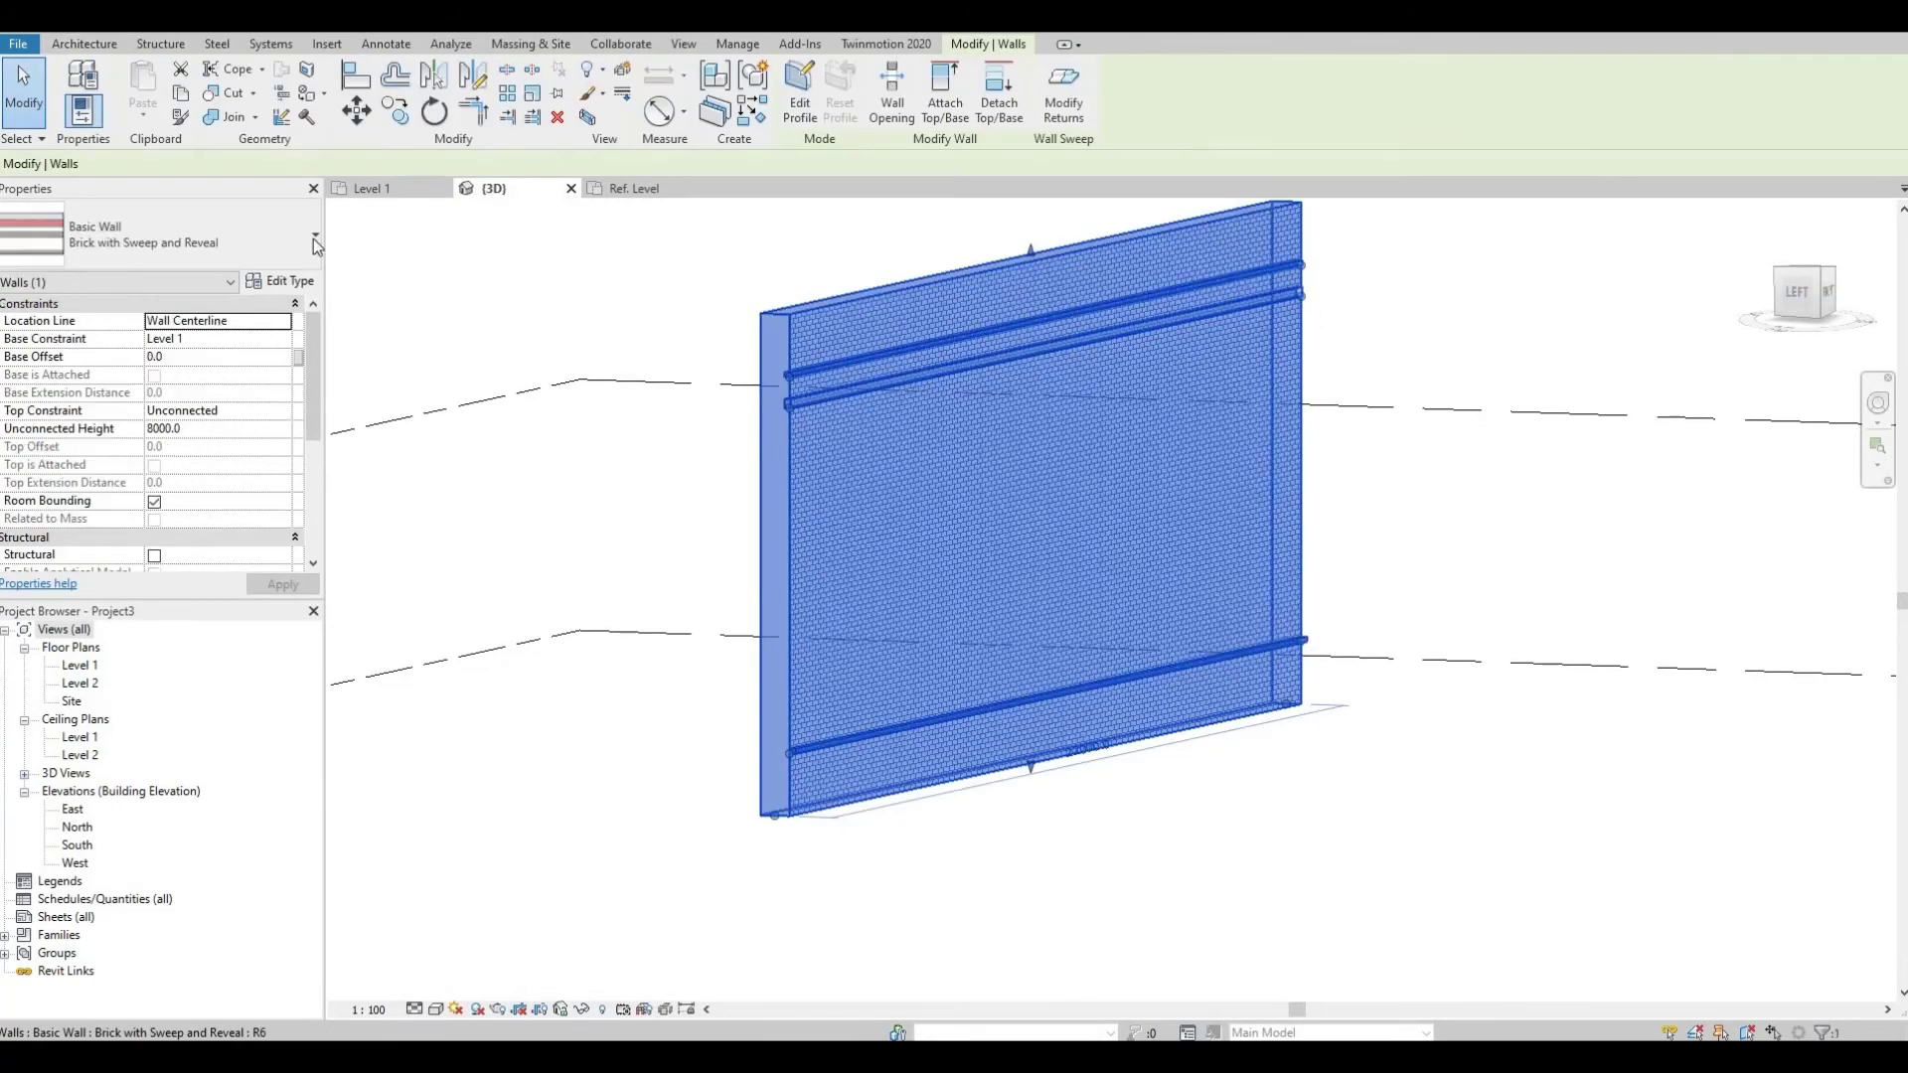
click(290, 283)
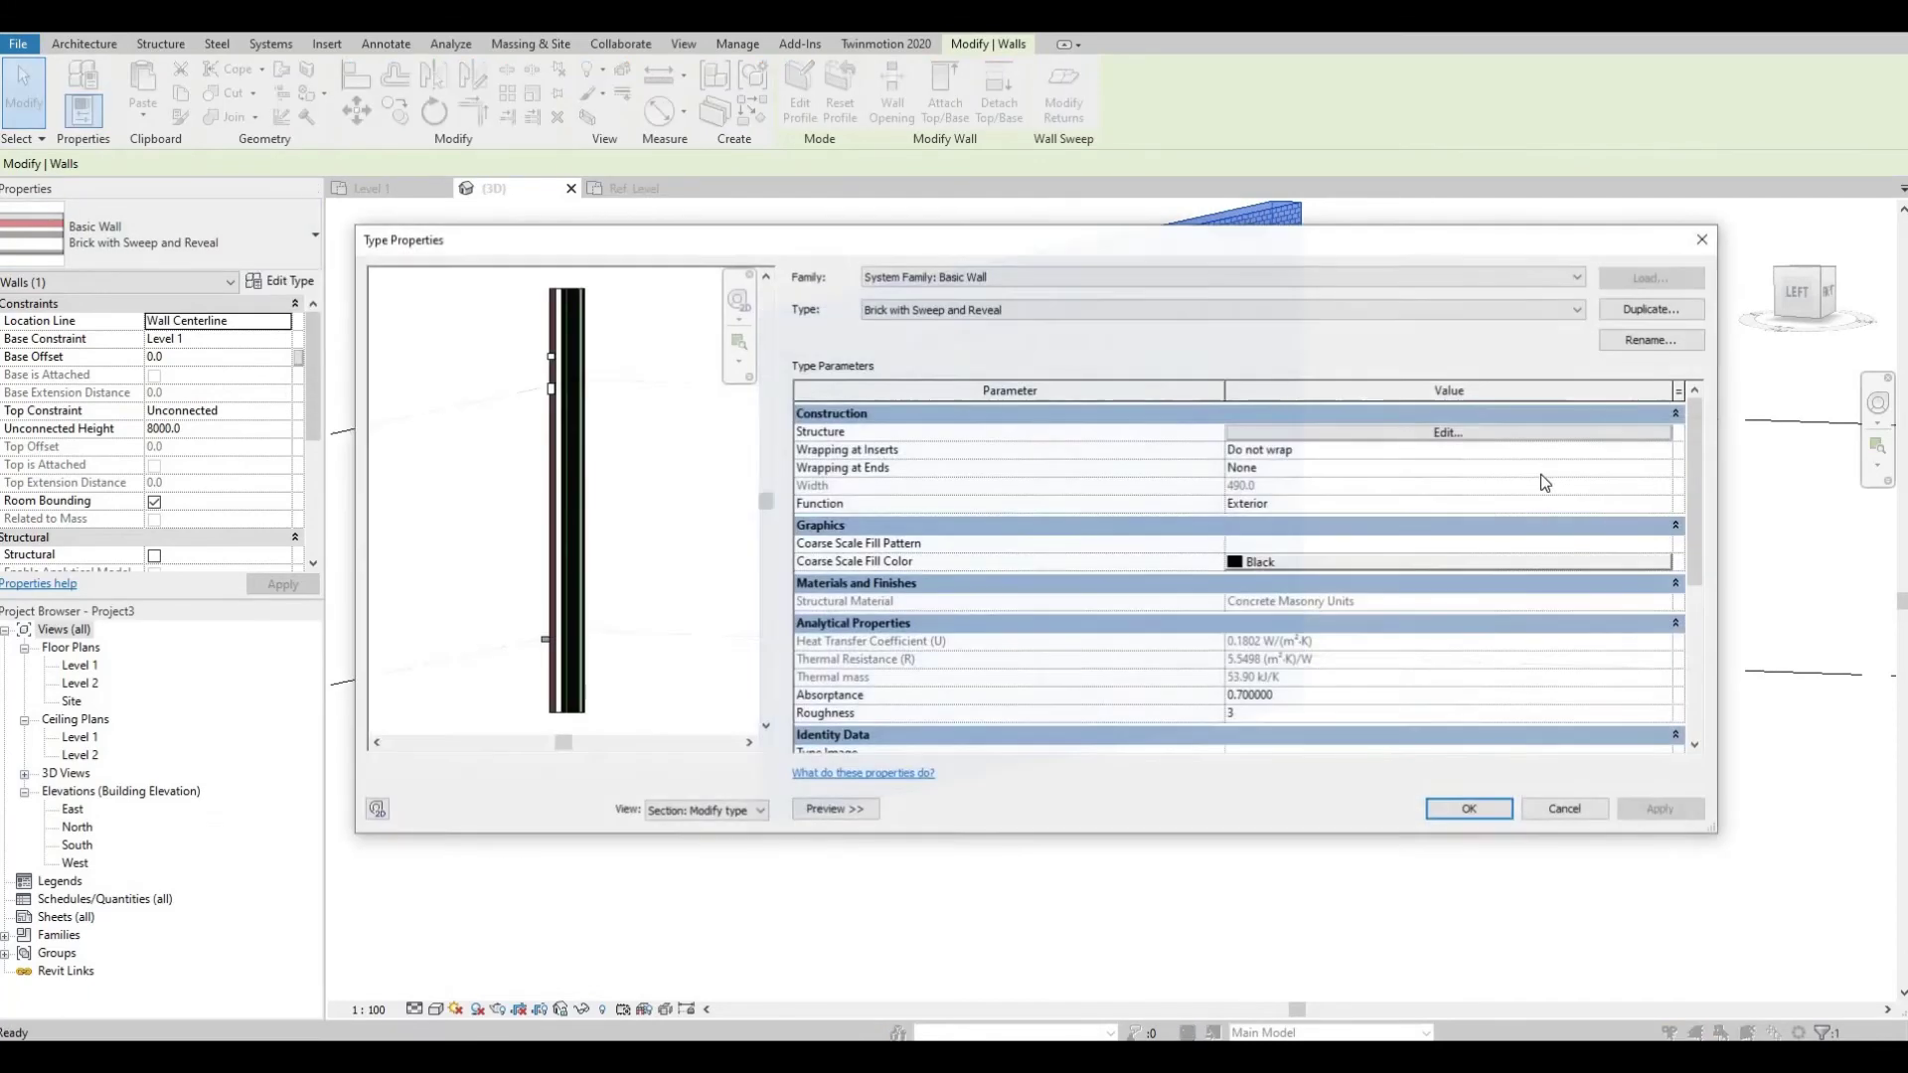
click(1459, 432)
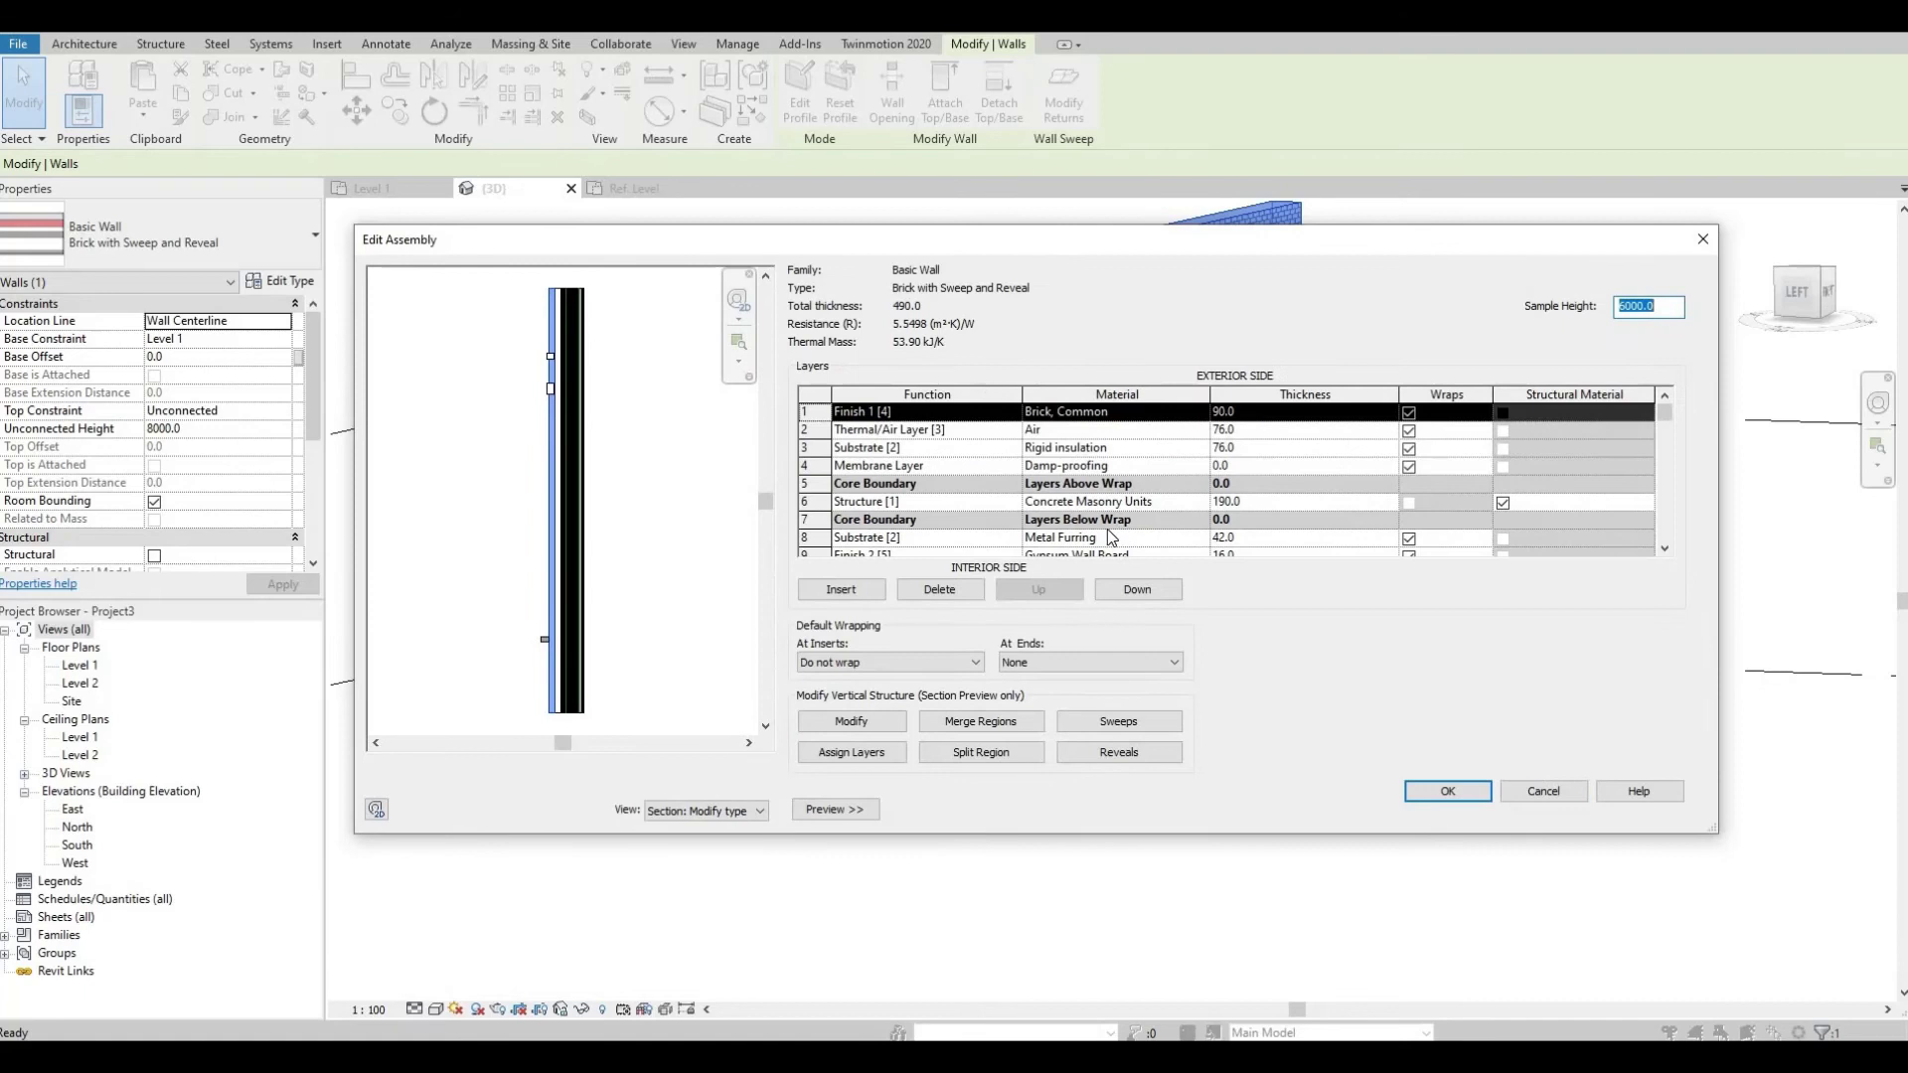
Step: Add a second sweep using Family1 : Family1 at 3000 from base, then confirm
click(1119, 721)
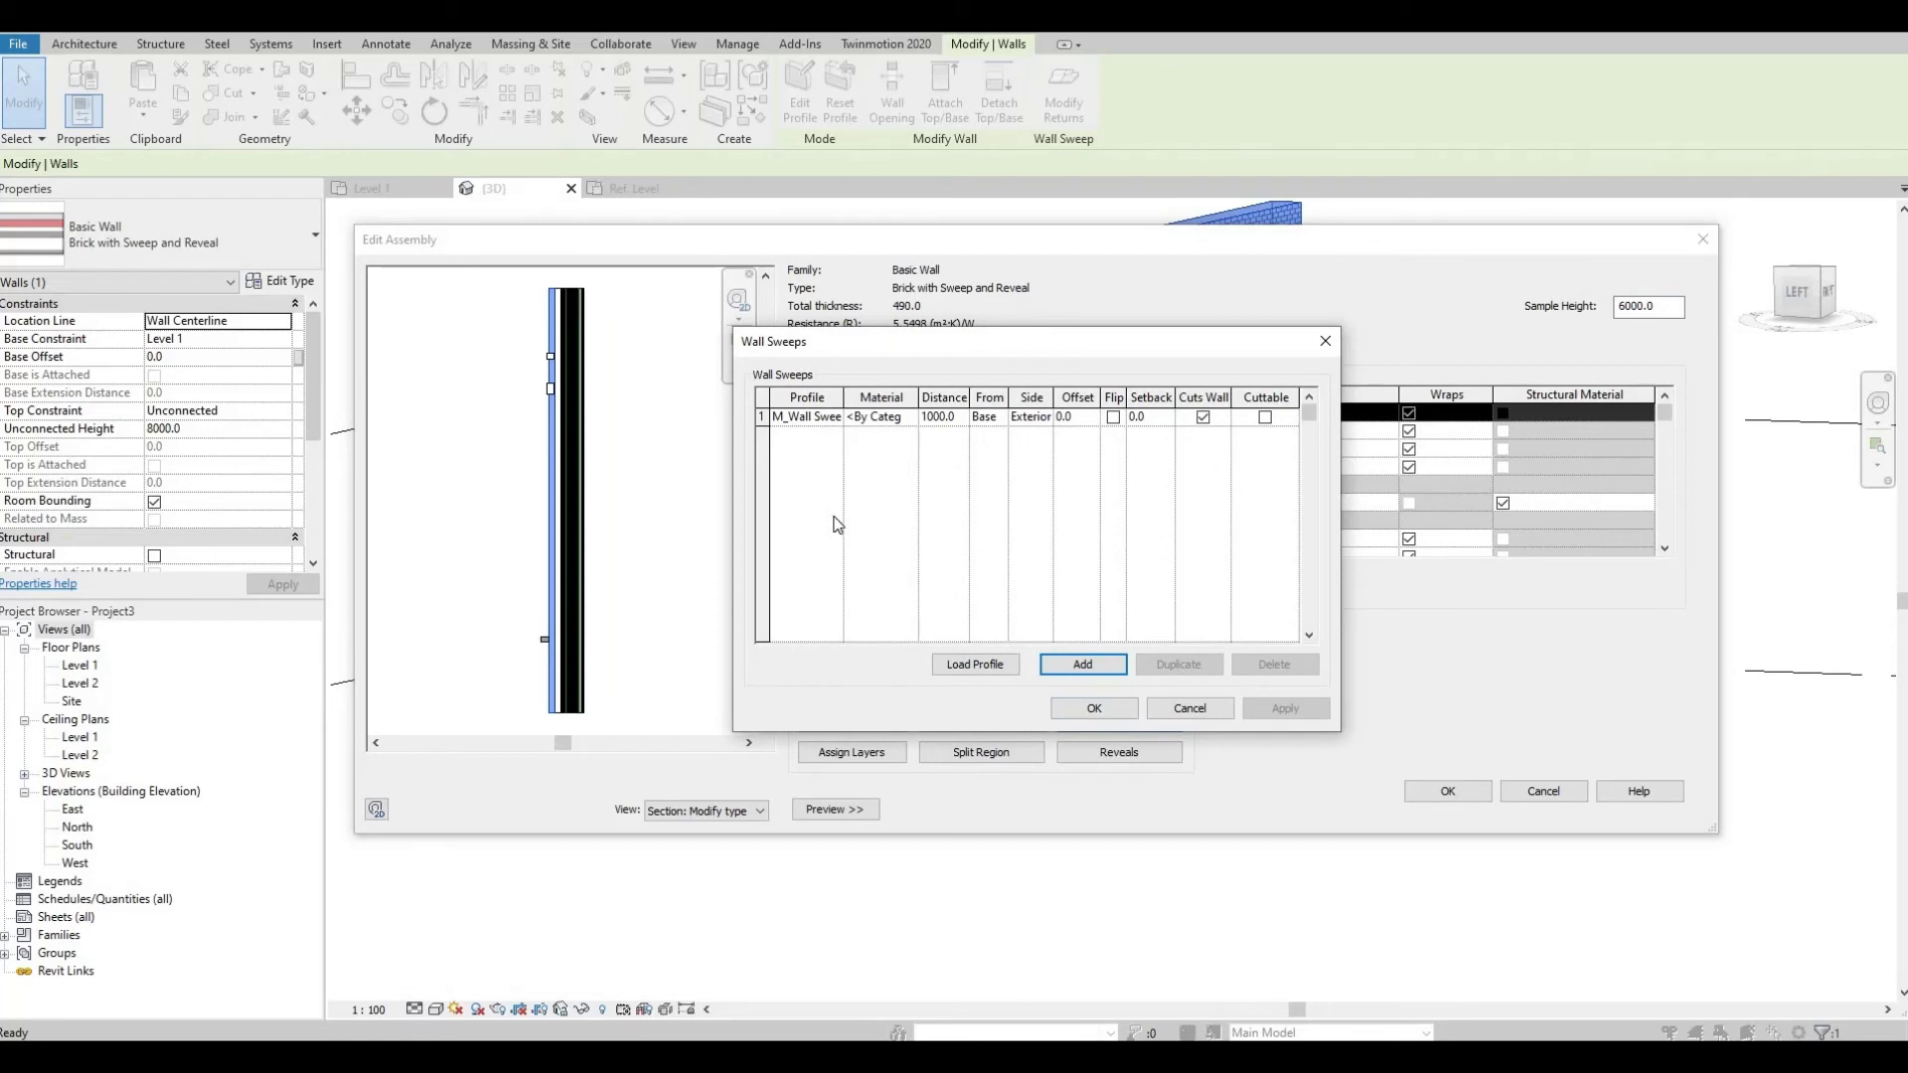
click(1067, 664)
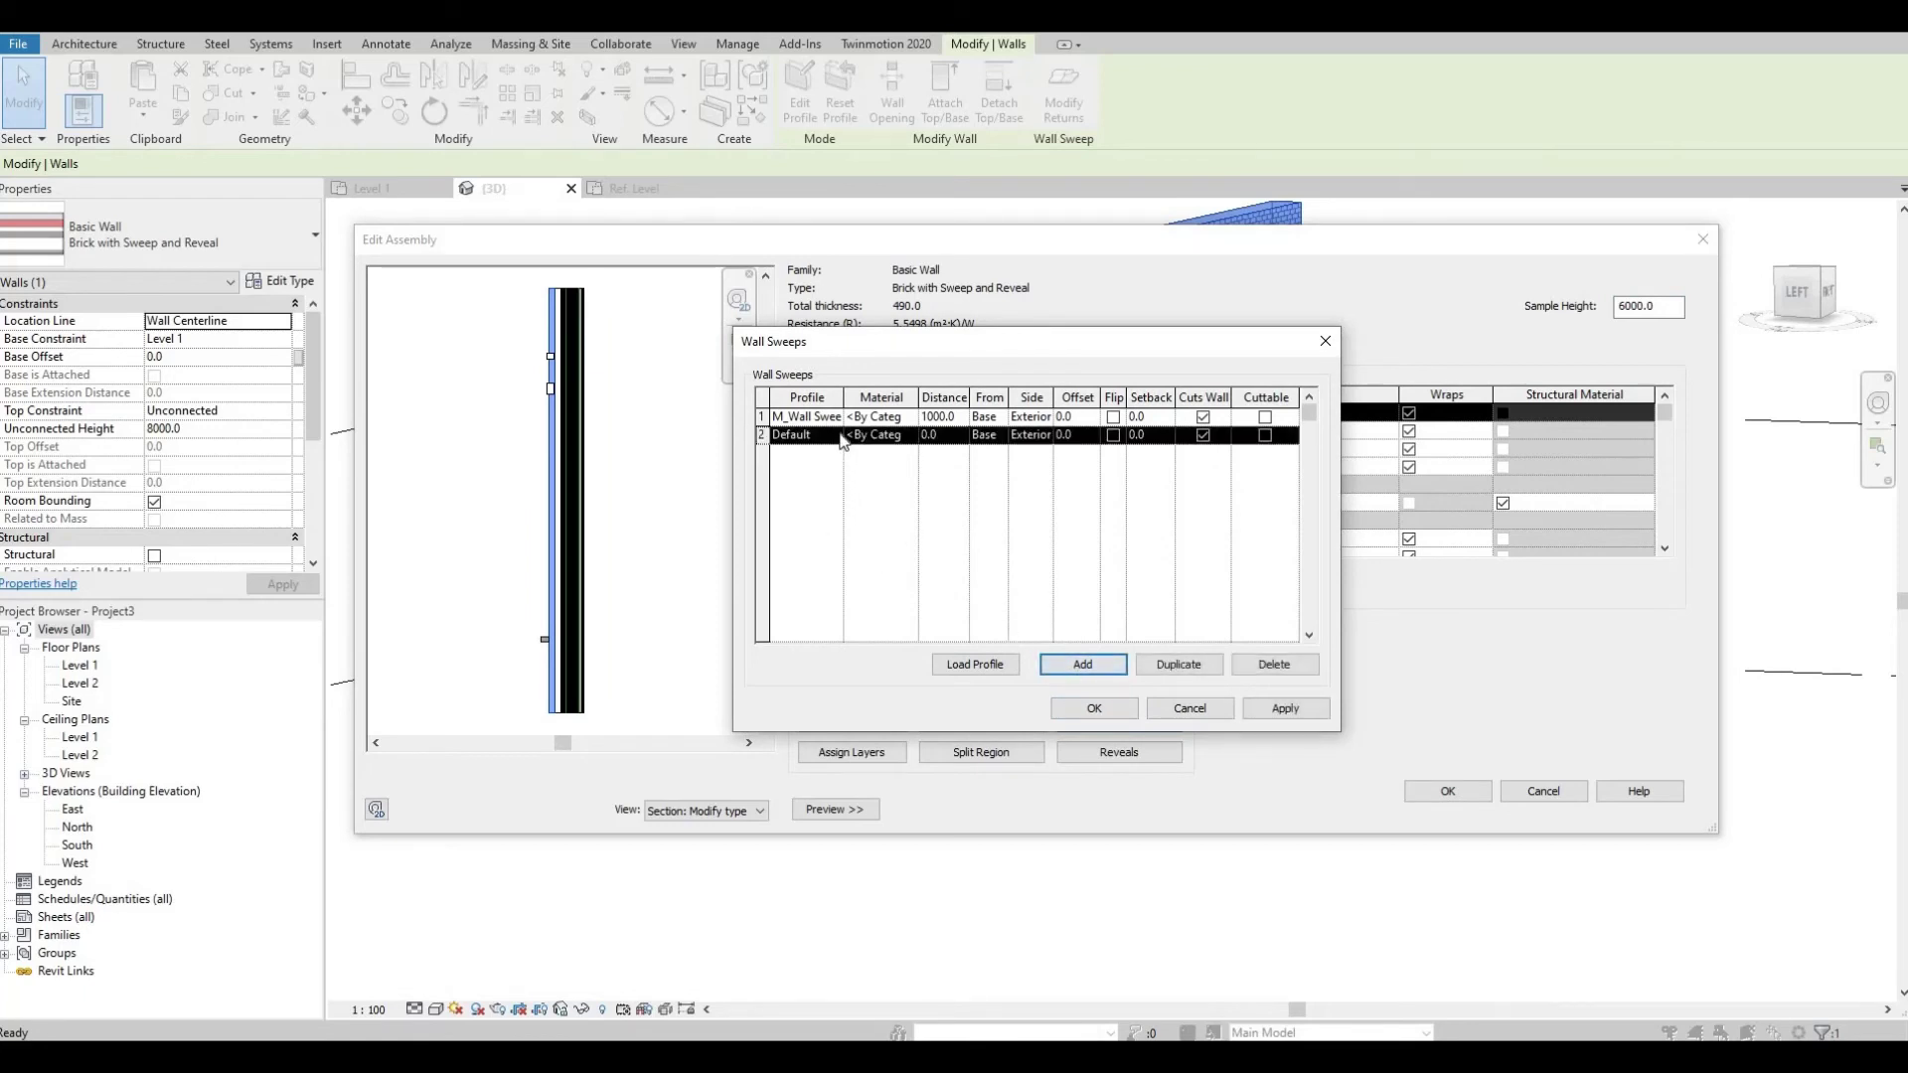
click(840, 438)
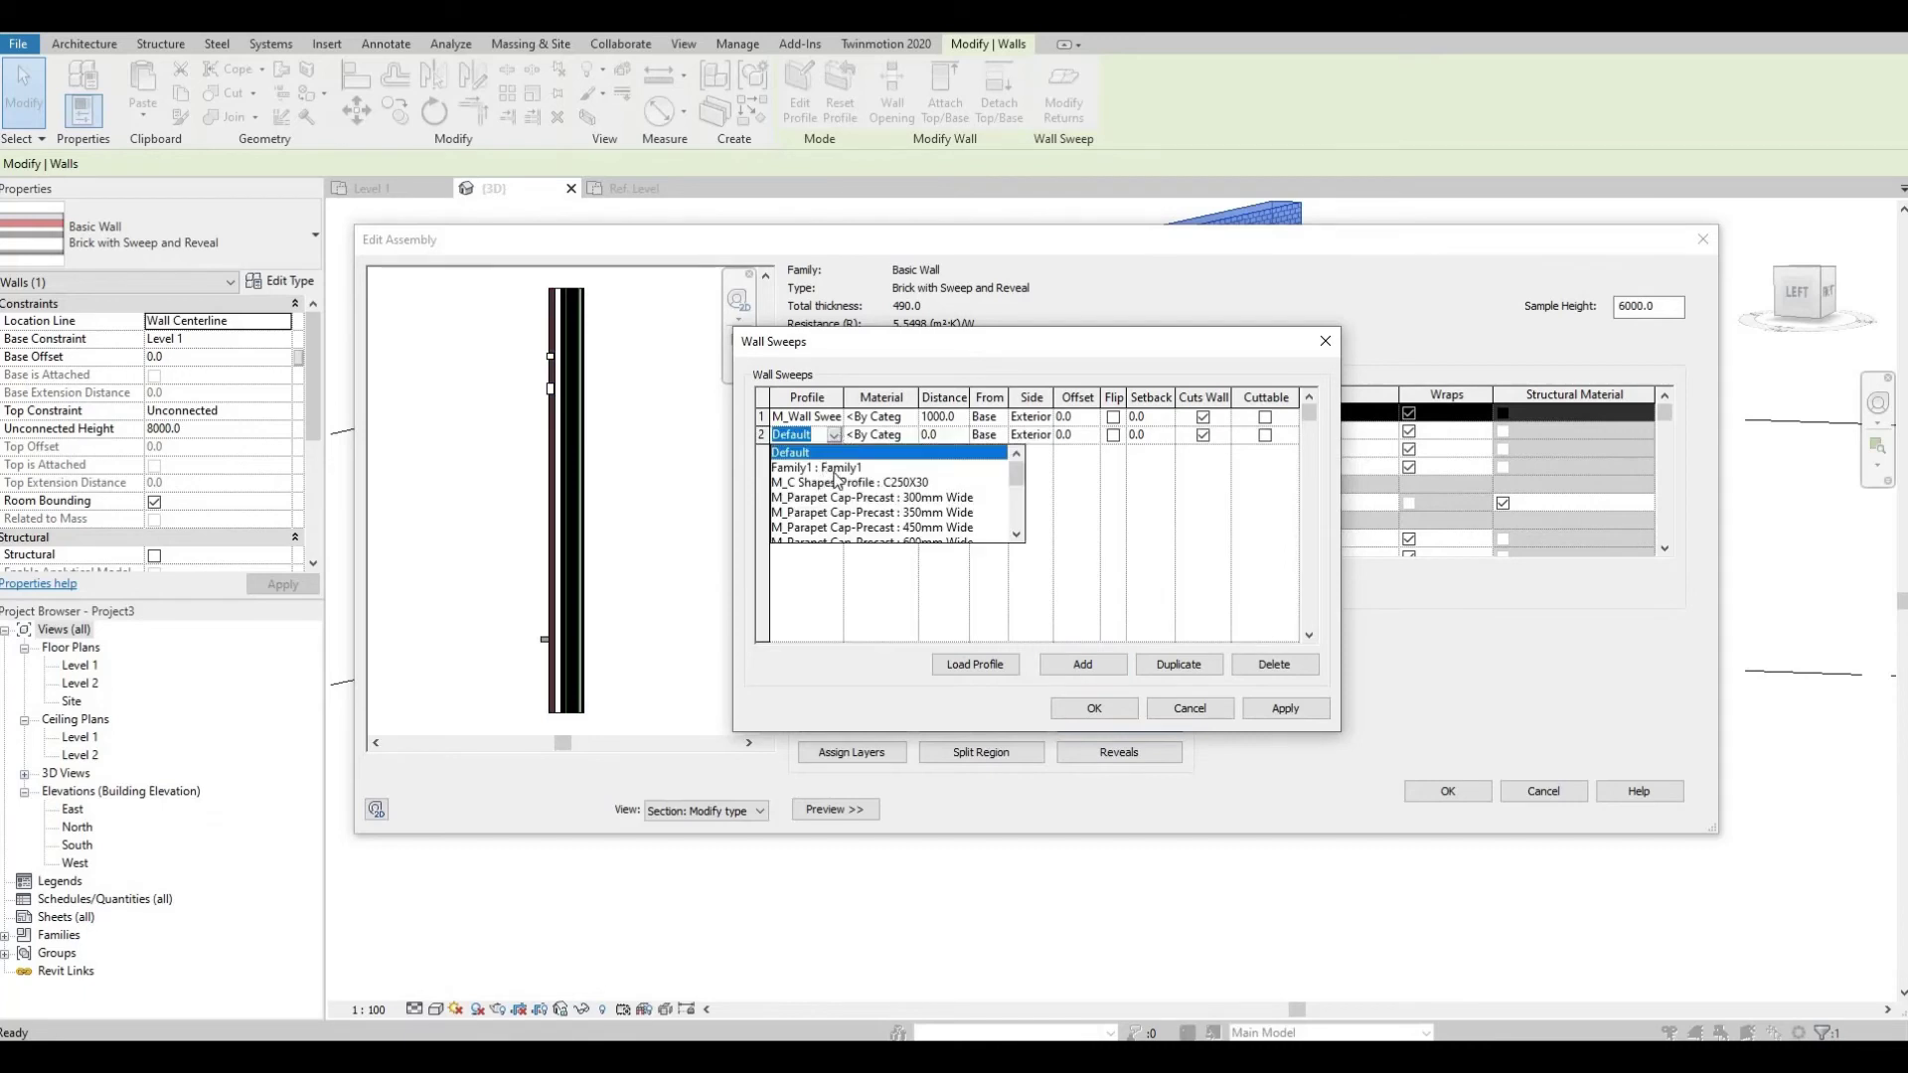
scroll(839, 483, down, 5)
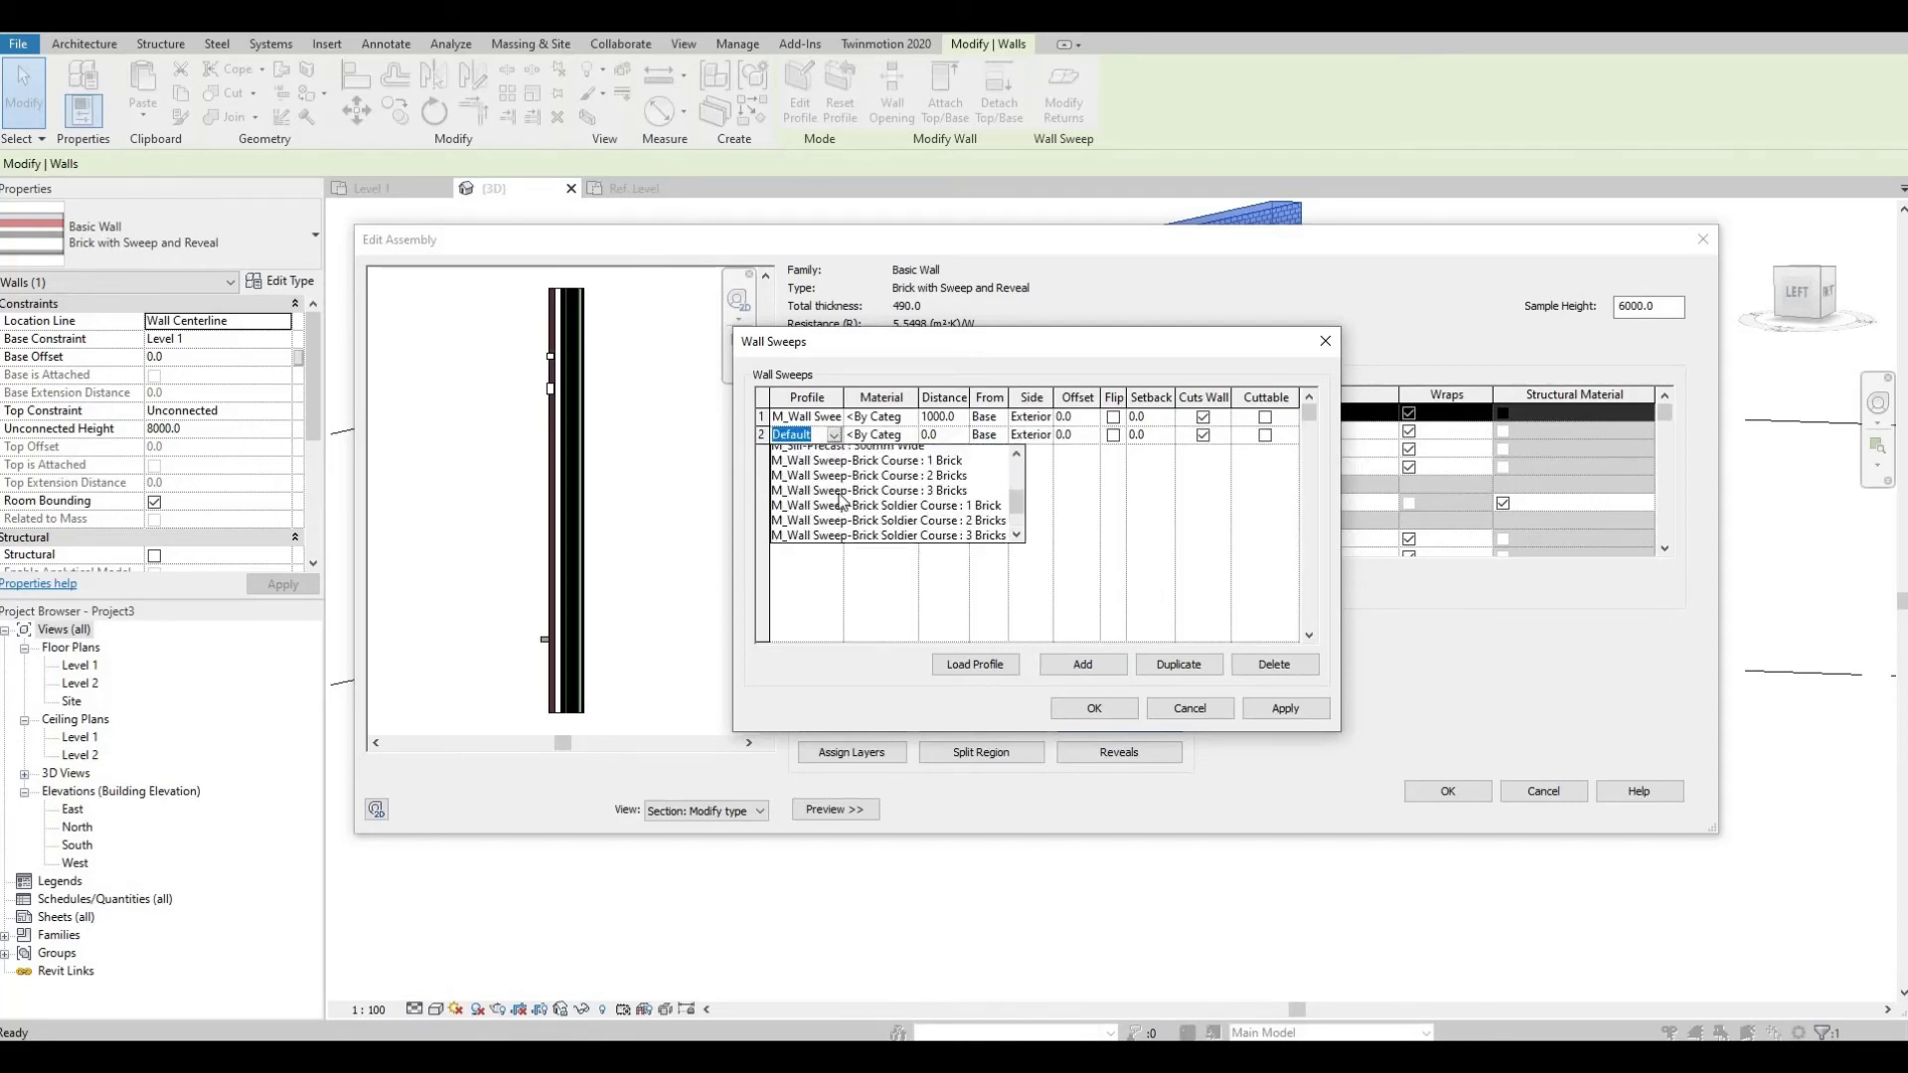
scroll(838, 475, up, 5)
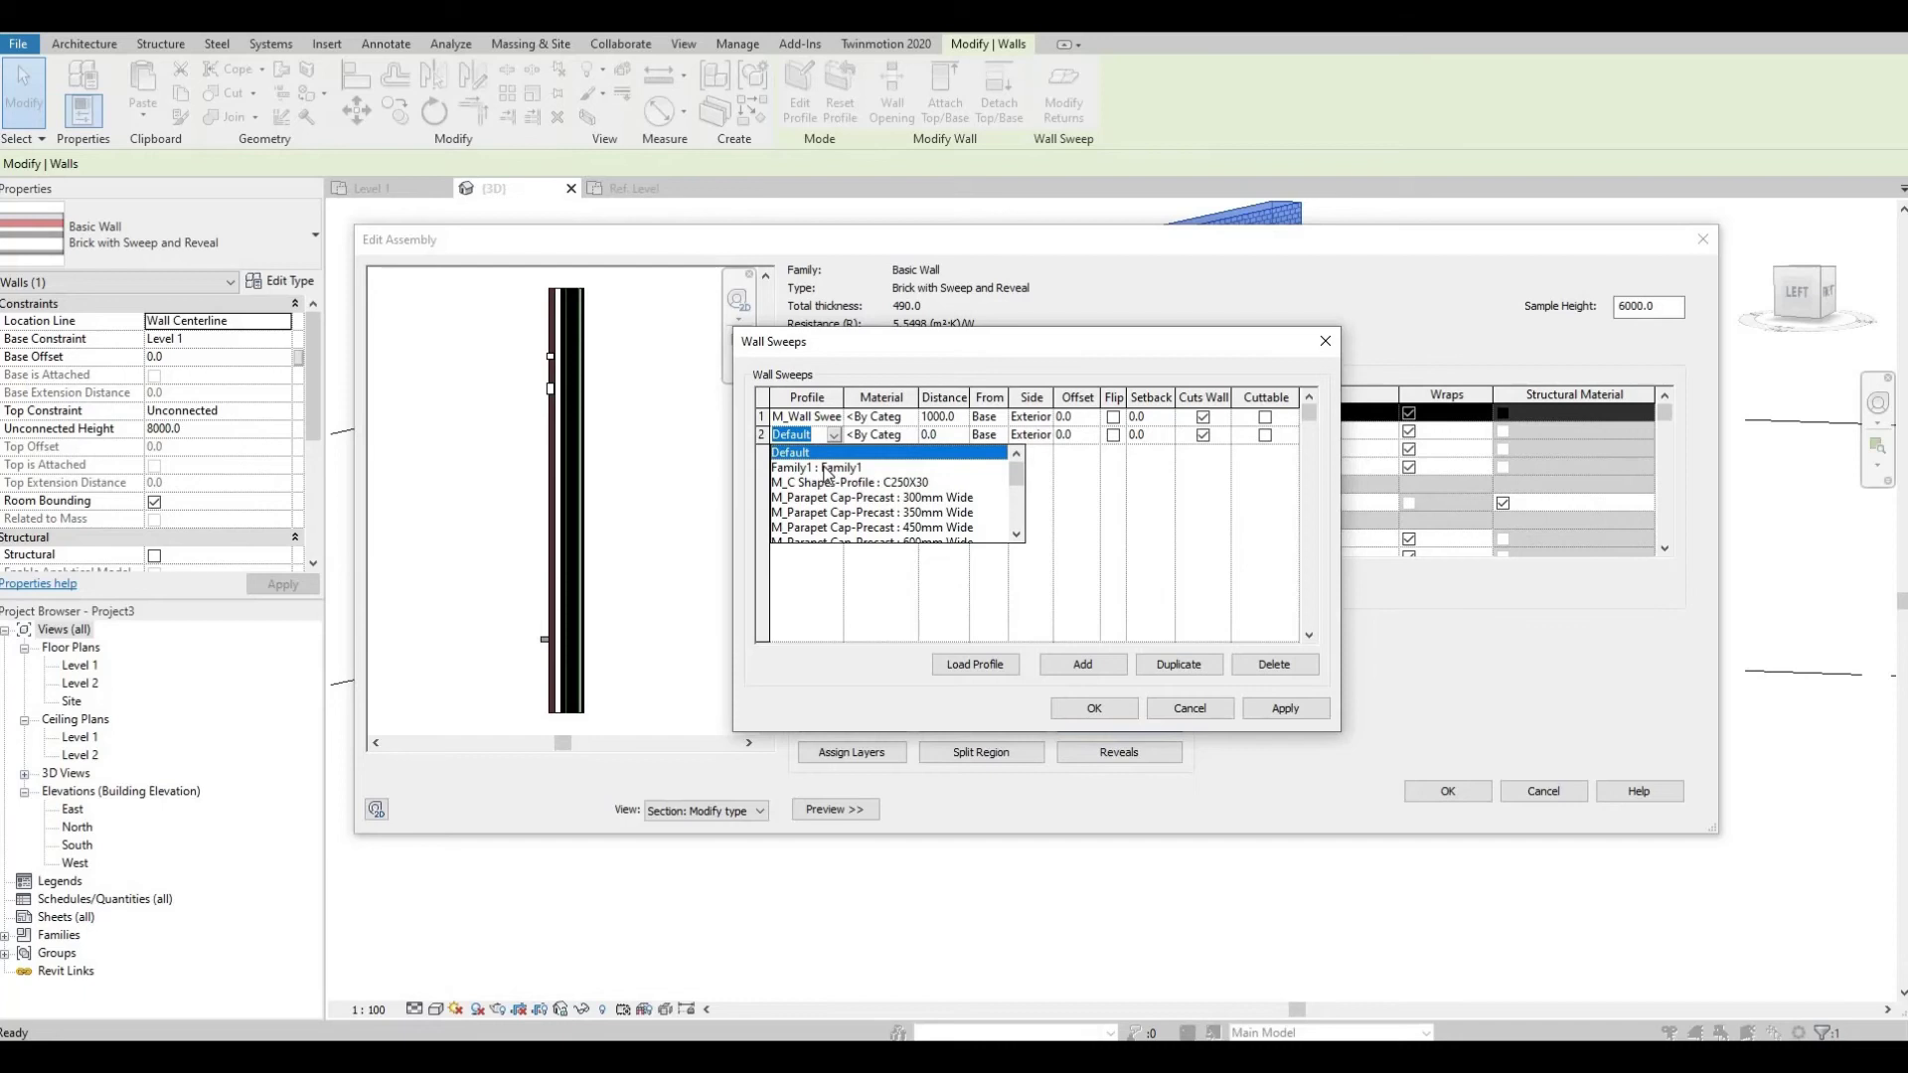
click(817, 467)
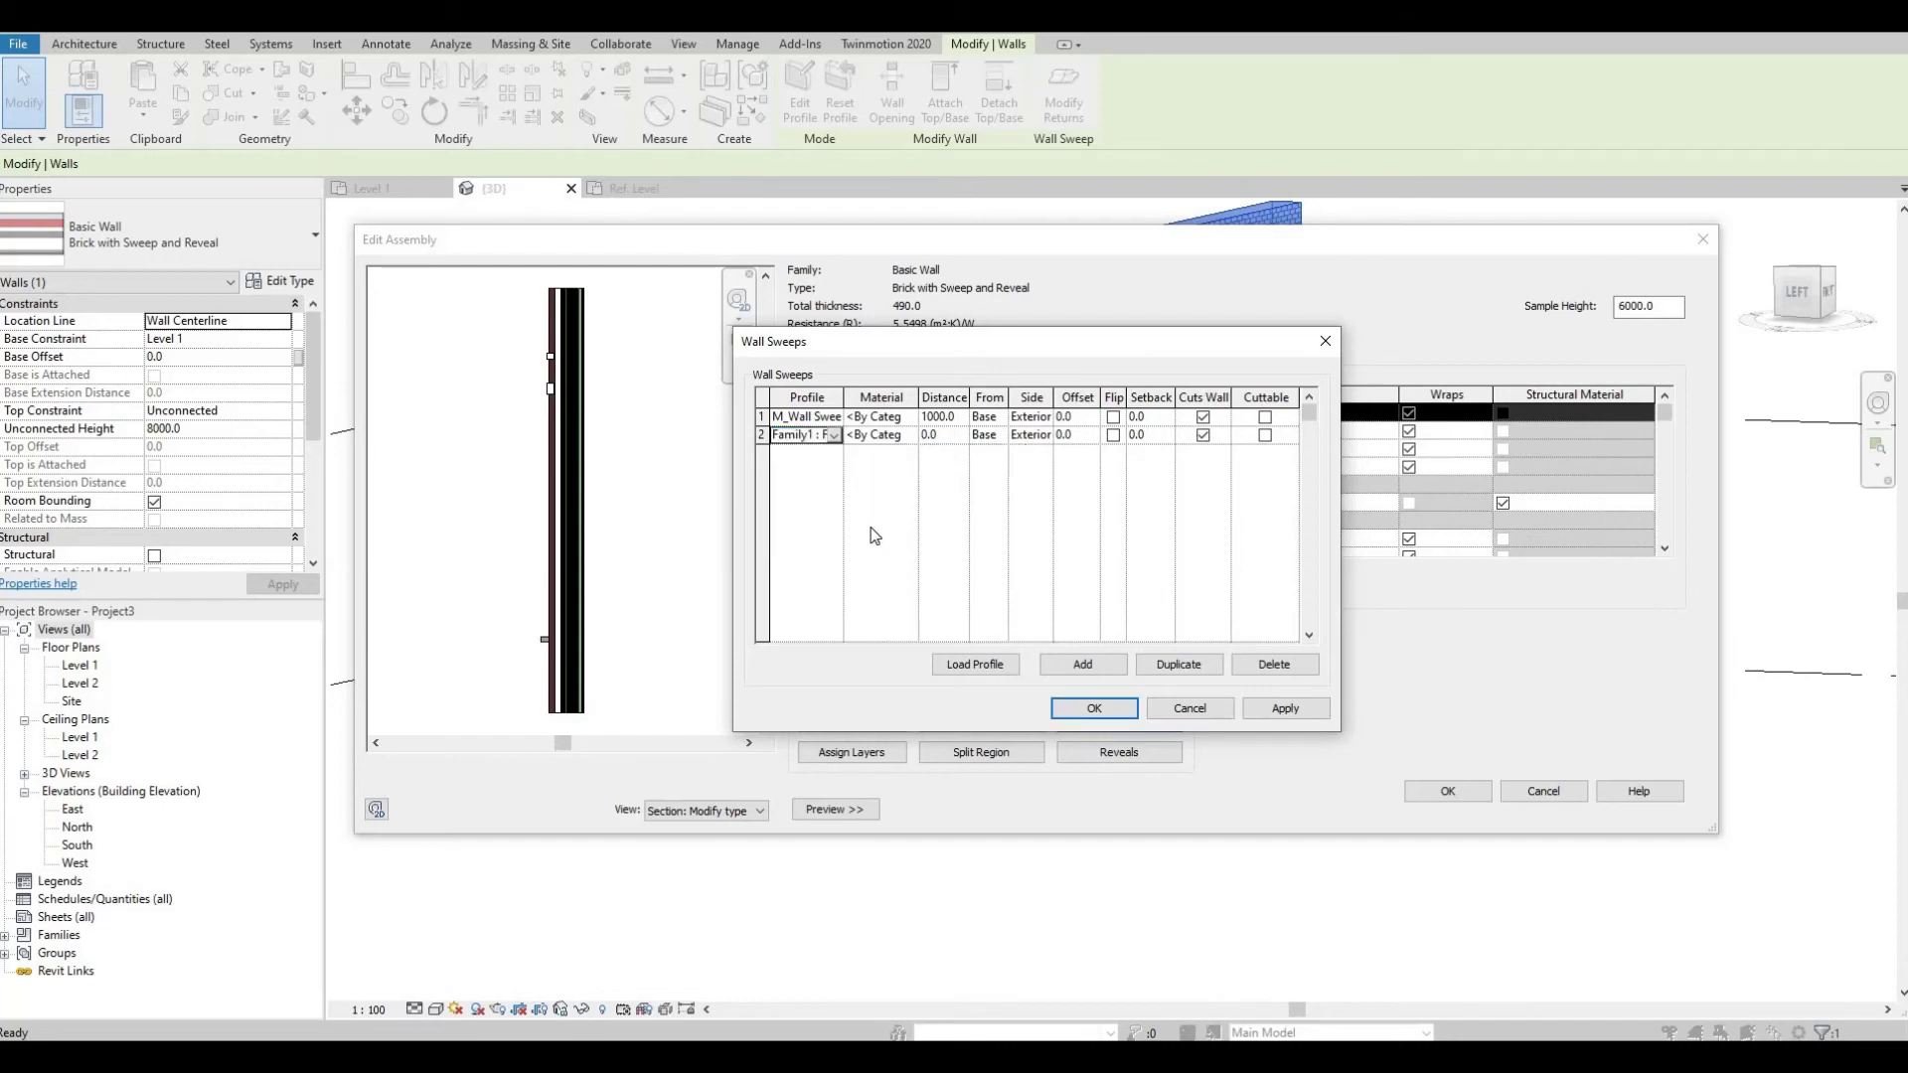
click(959, 439)
click(1274, 707)
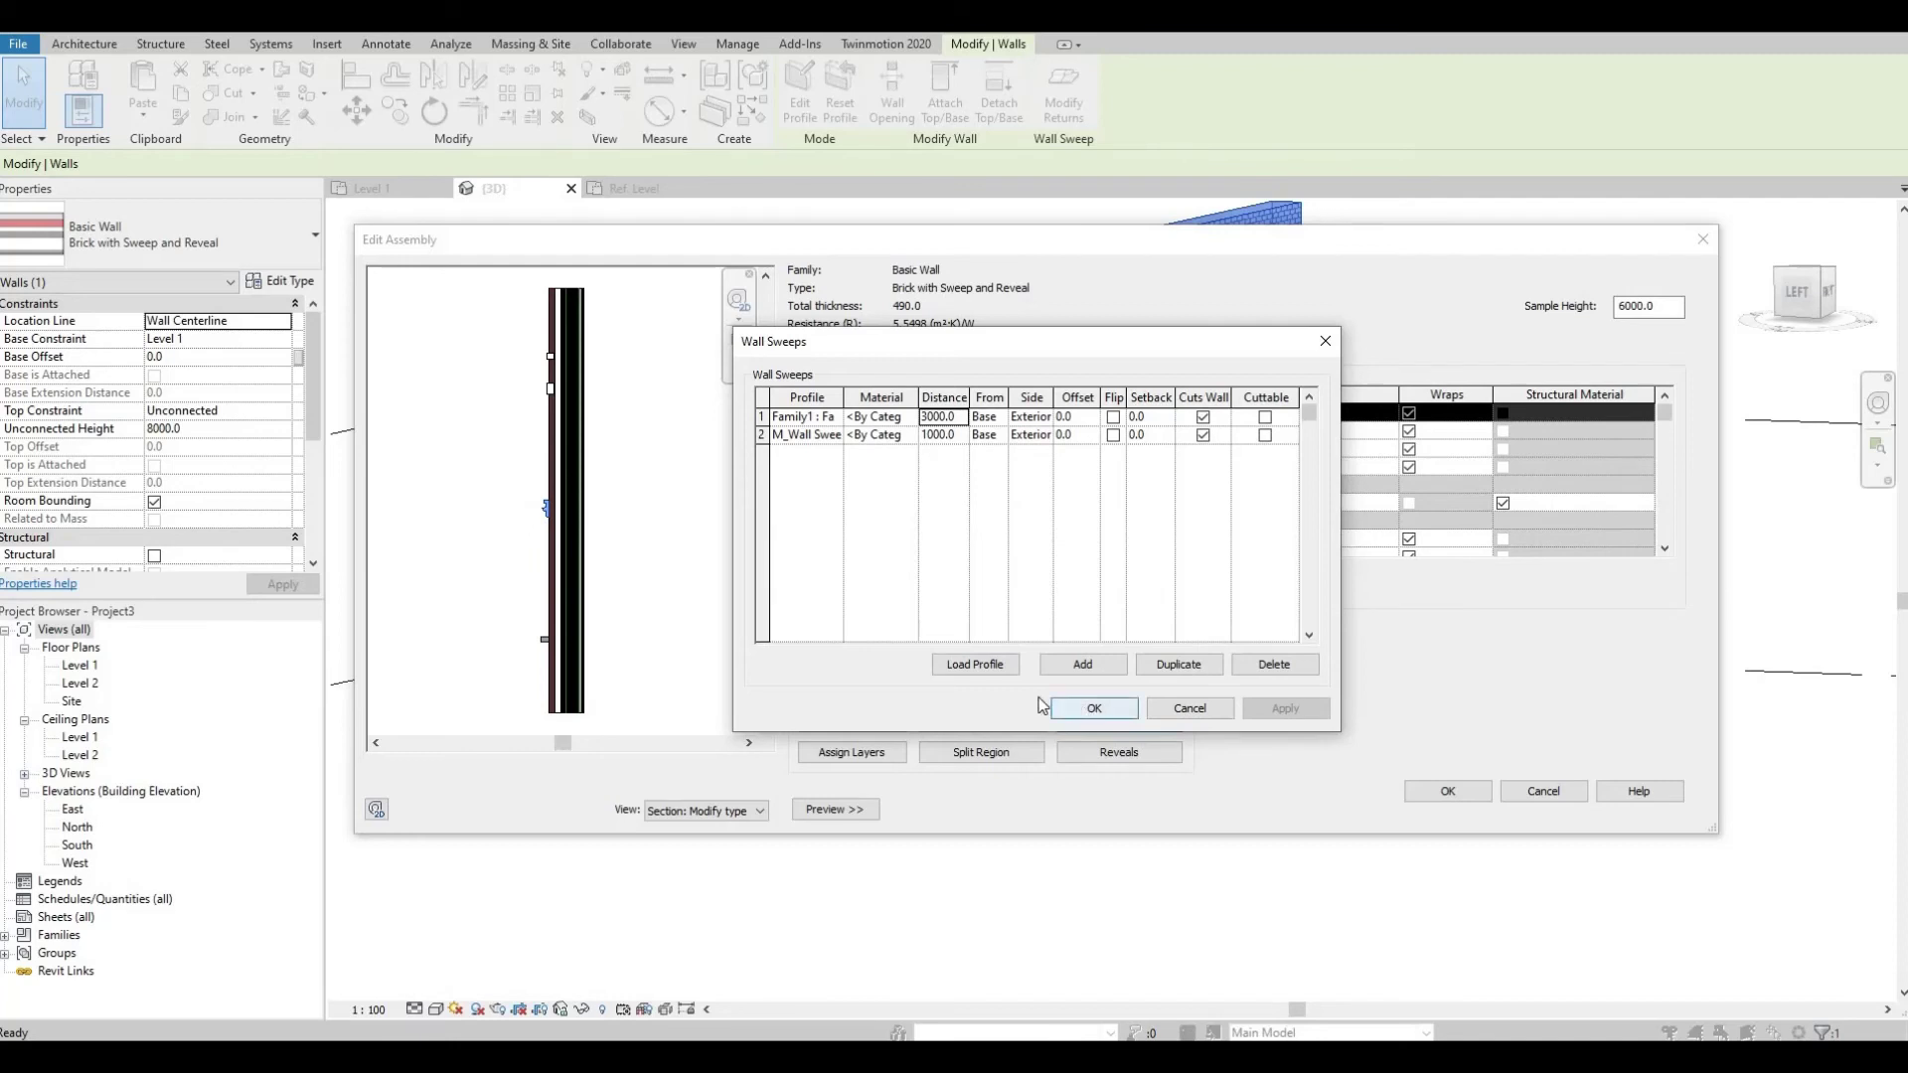
click(1081, 708)
scroll(526, 502, up, 5)
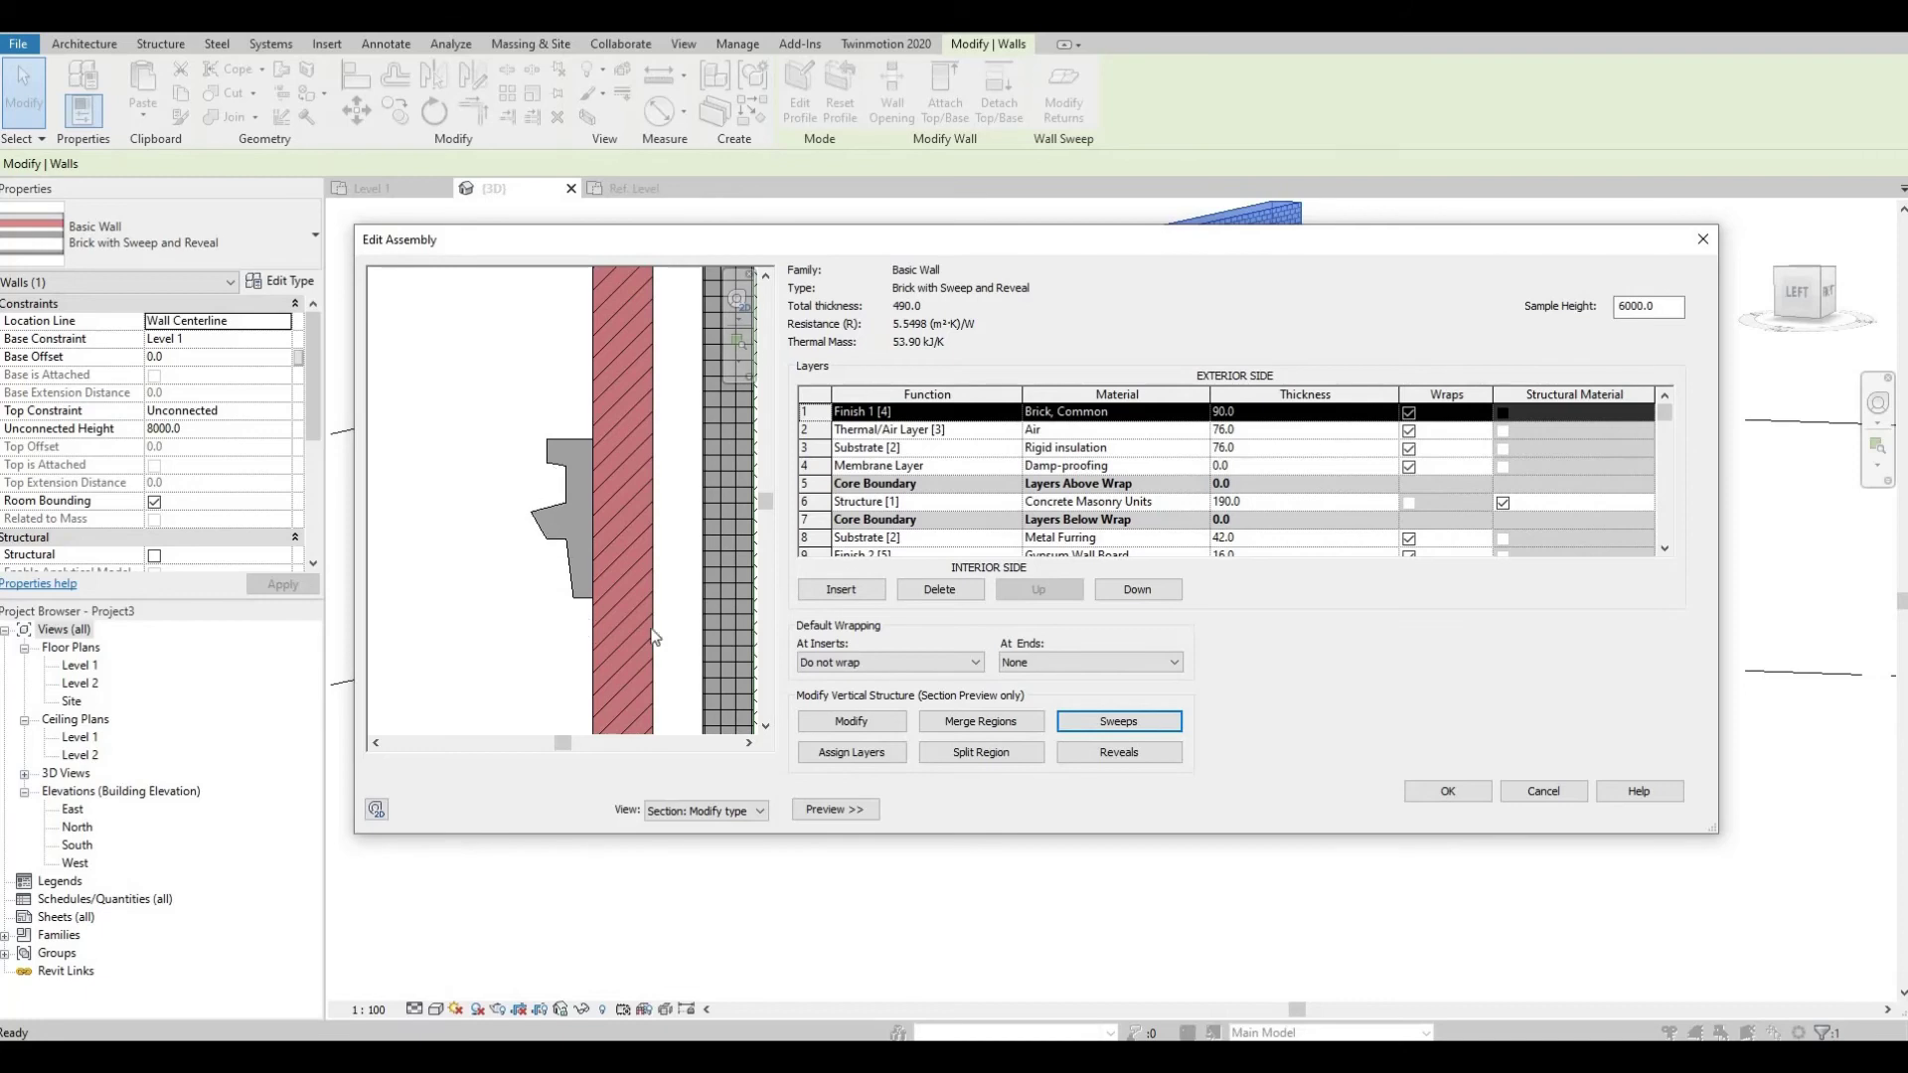
click(1447, 793)
Step: Apply and close the wall type properties, then open the Level 1 floor plan
click(1661, 810)
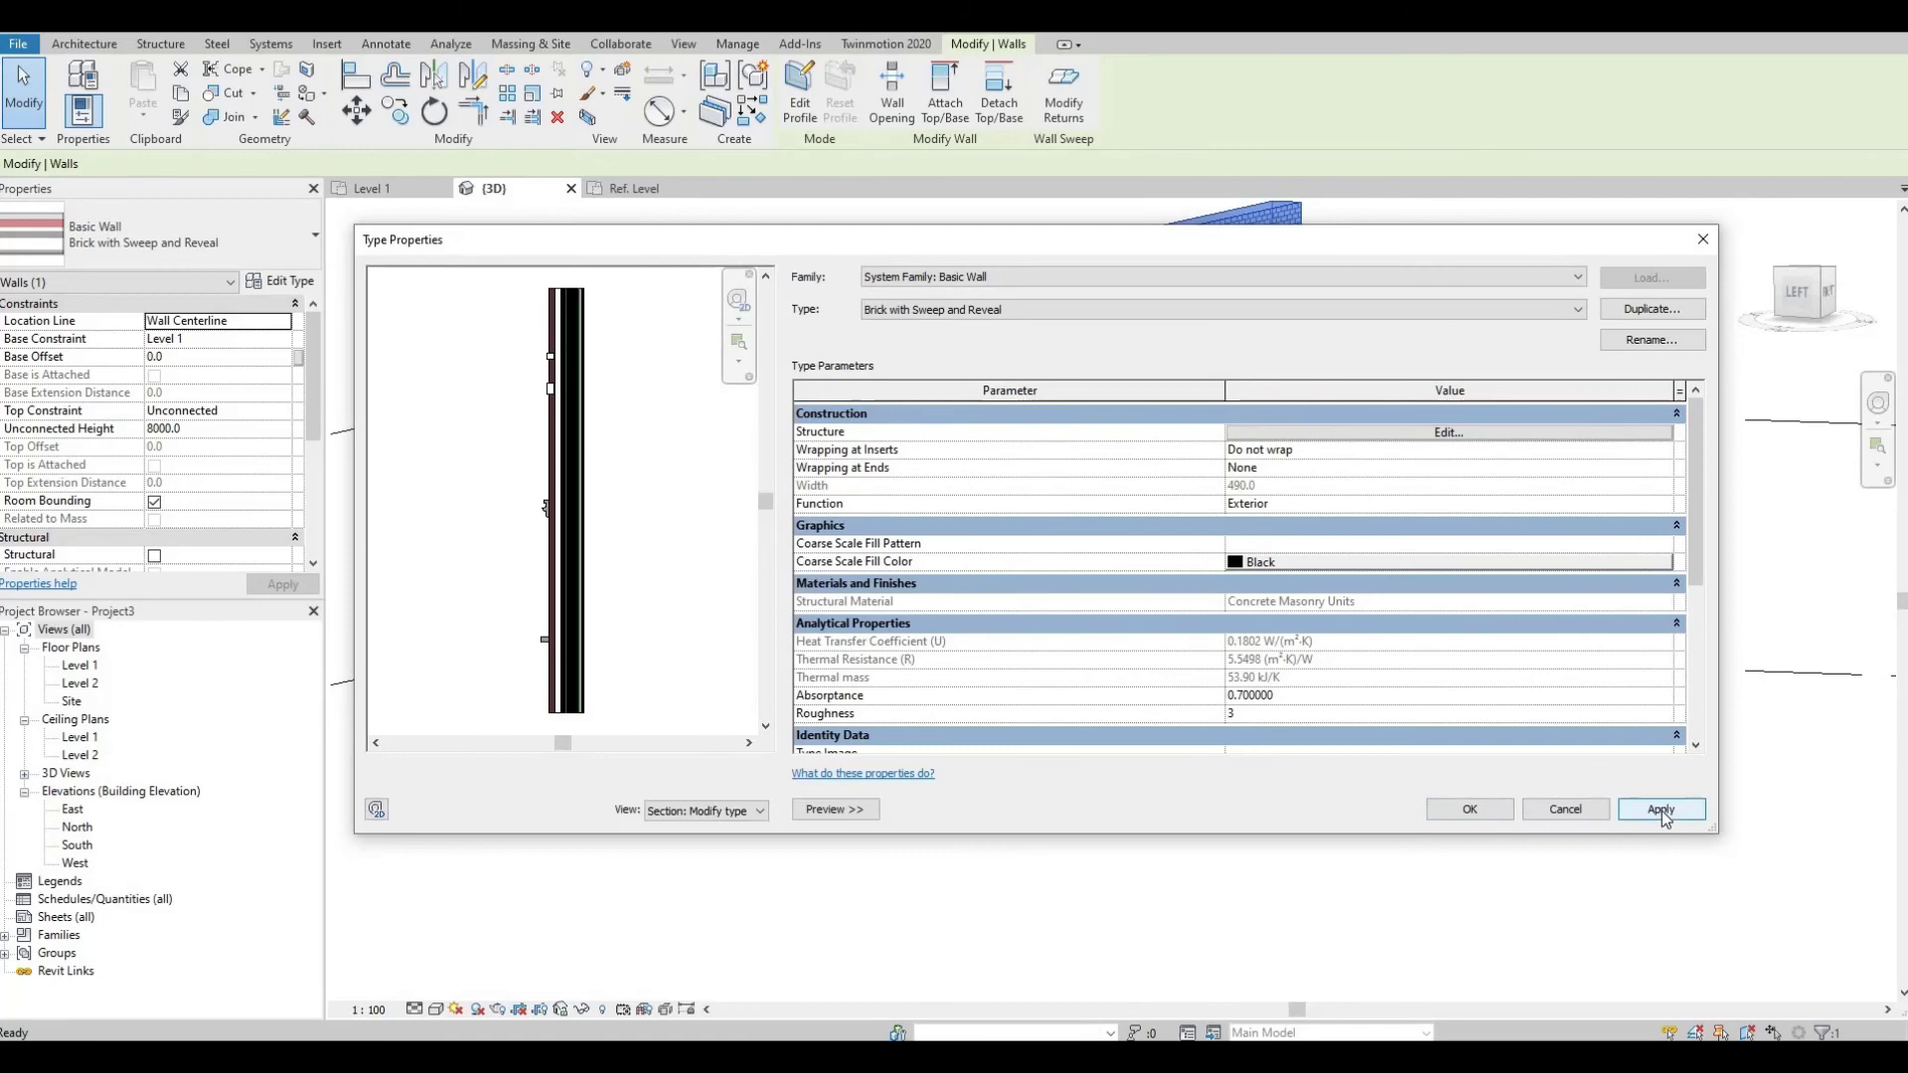
click(1470, 808)
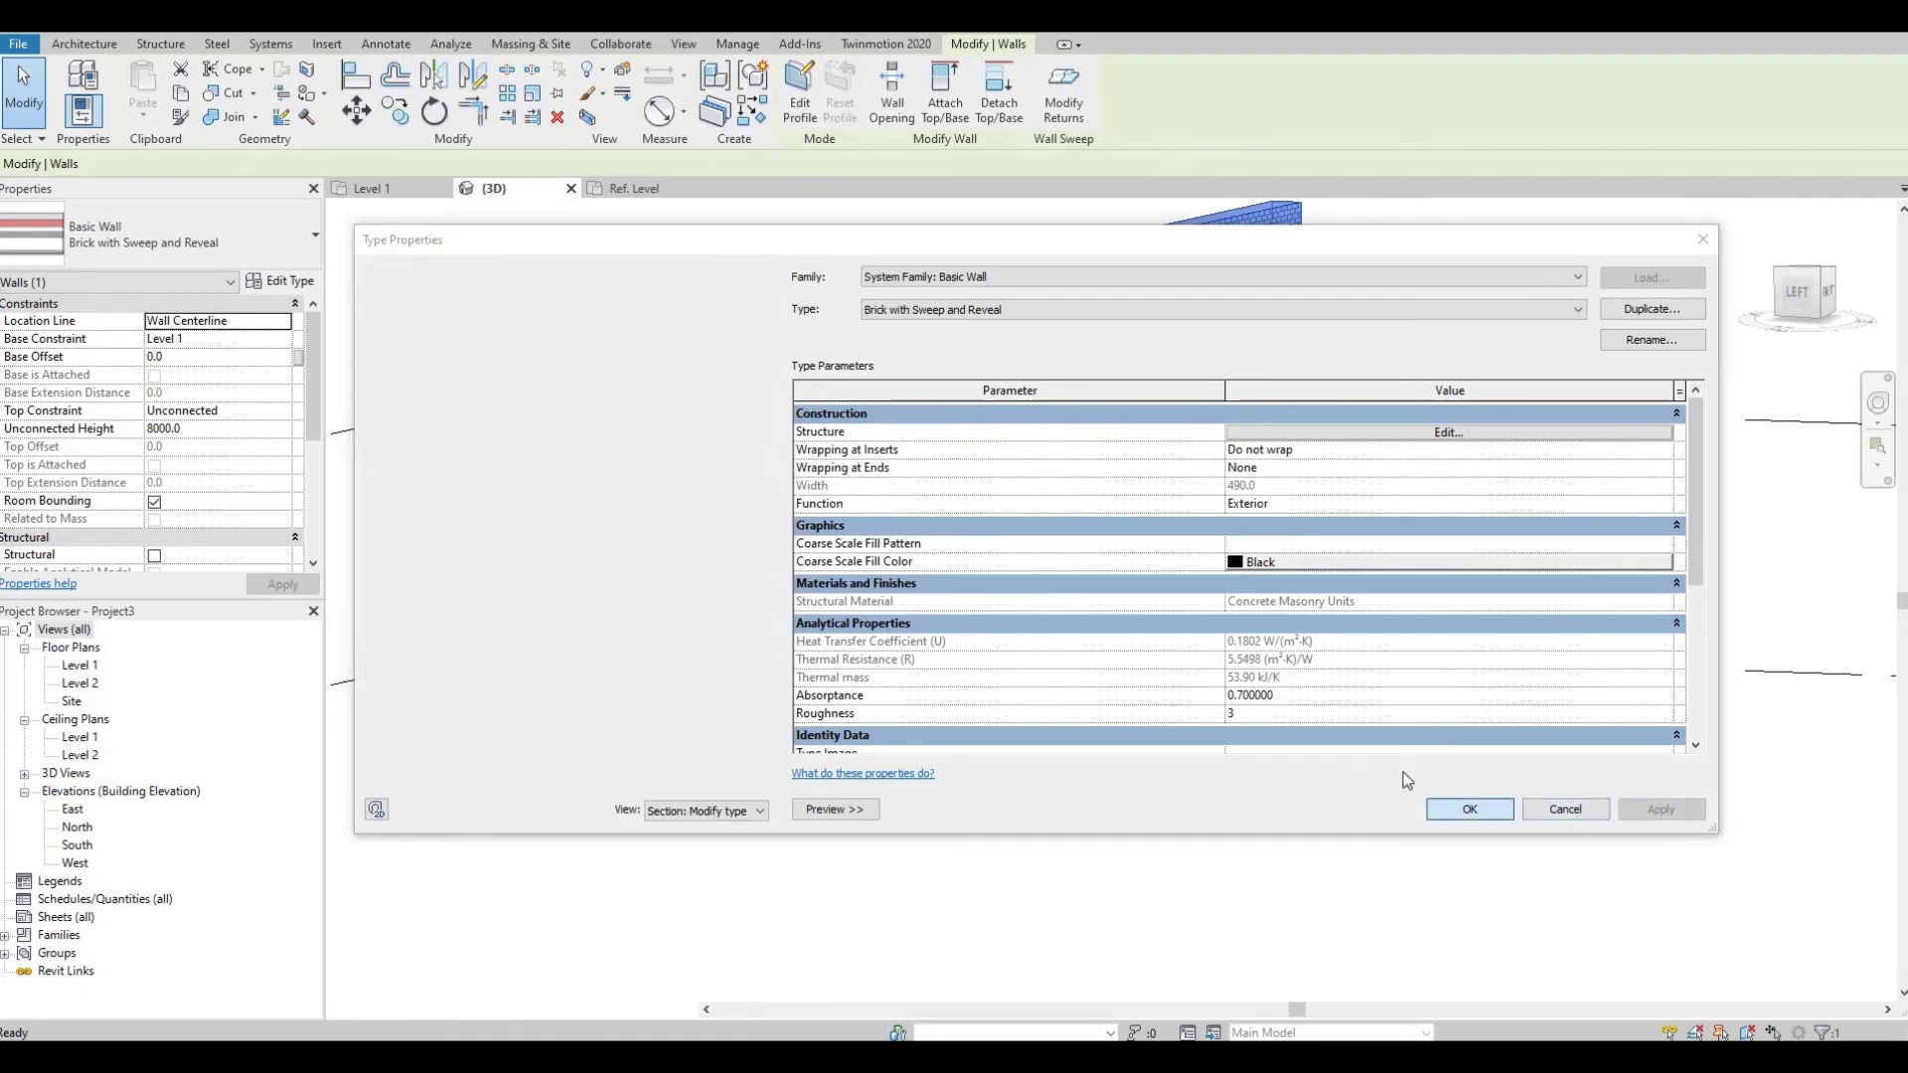
key(Escape)
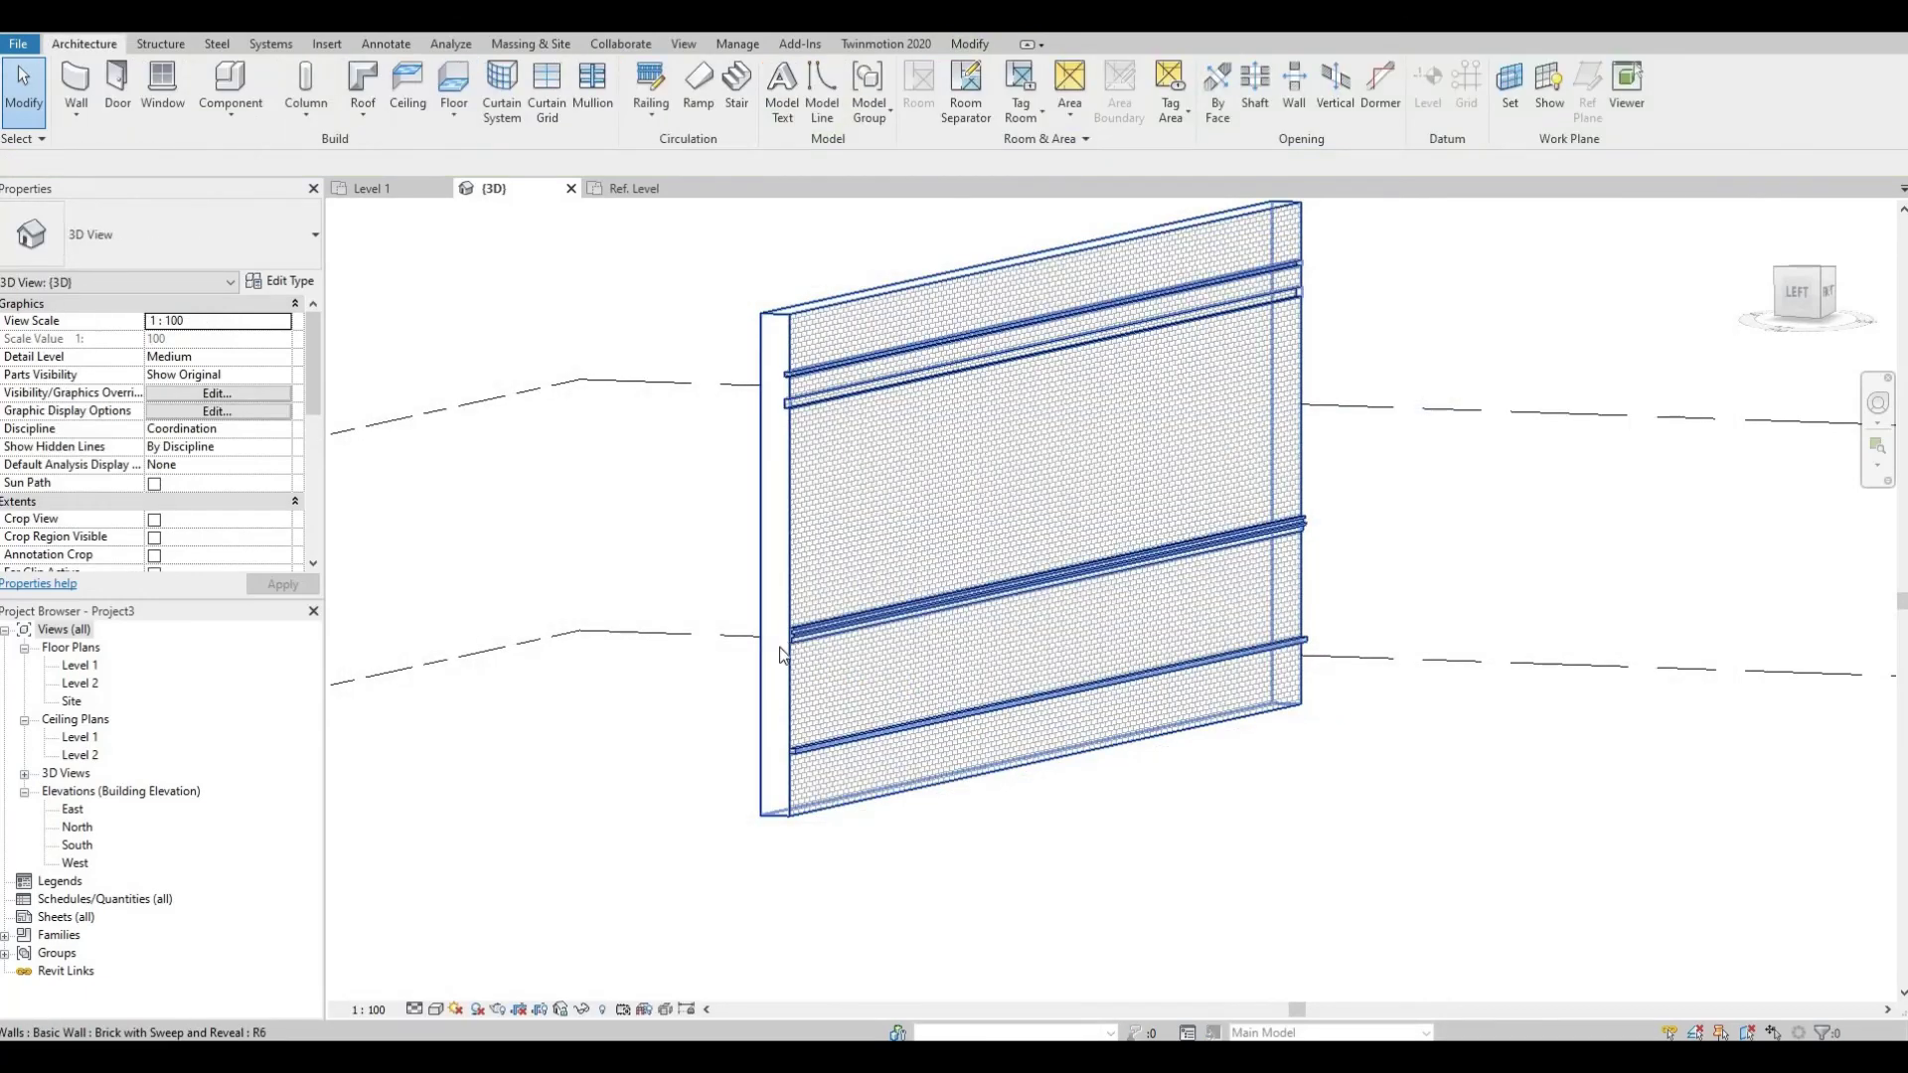
scroll(768, 649, up, 5)
scroll(833, 653, down, 5)
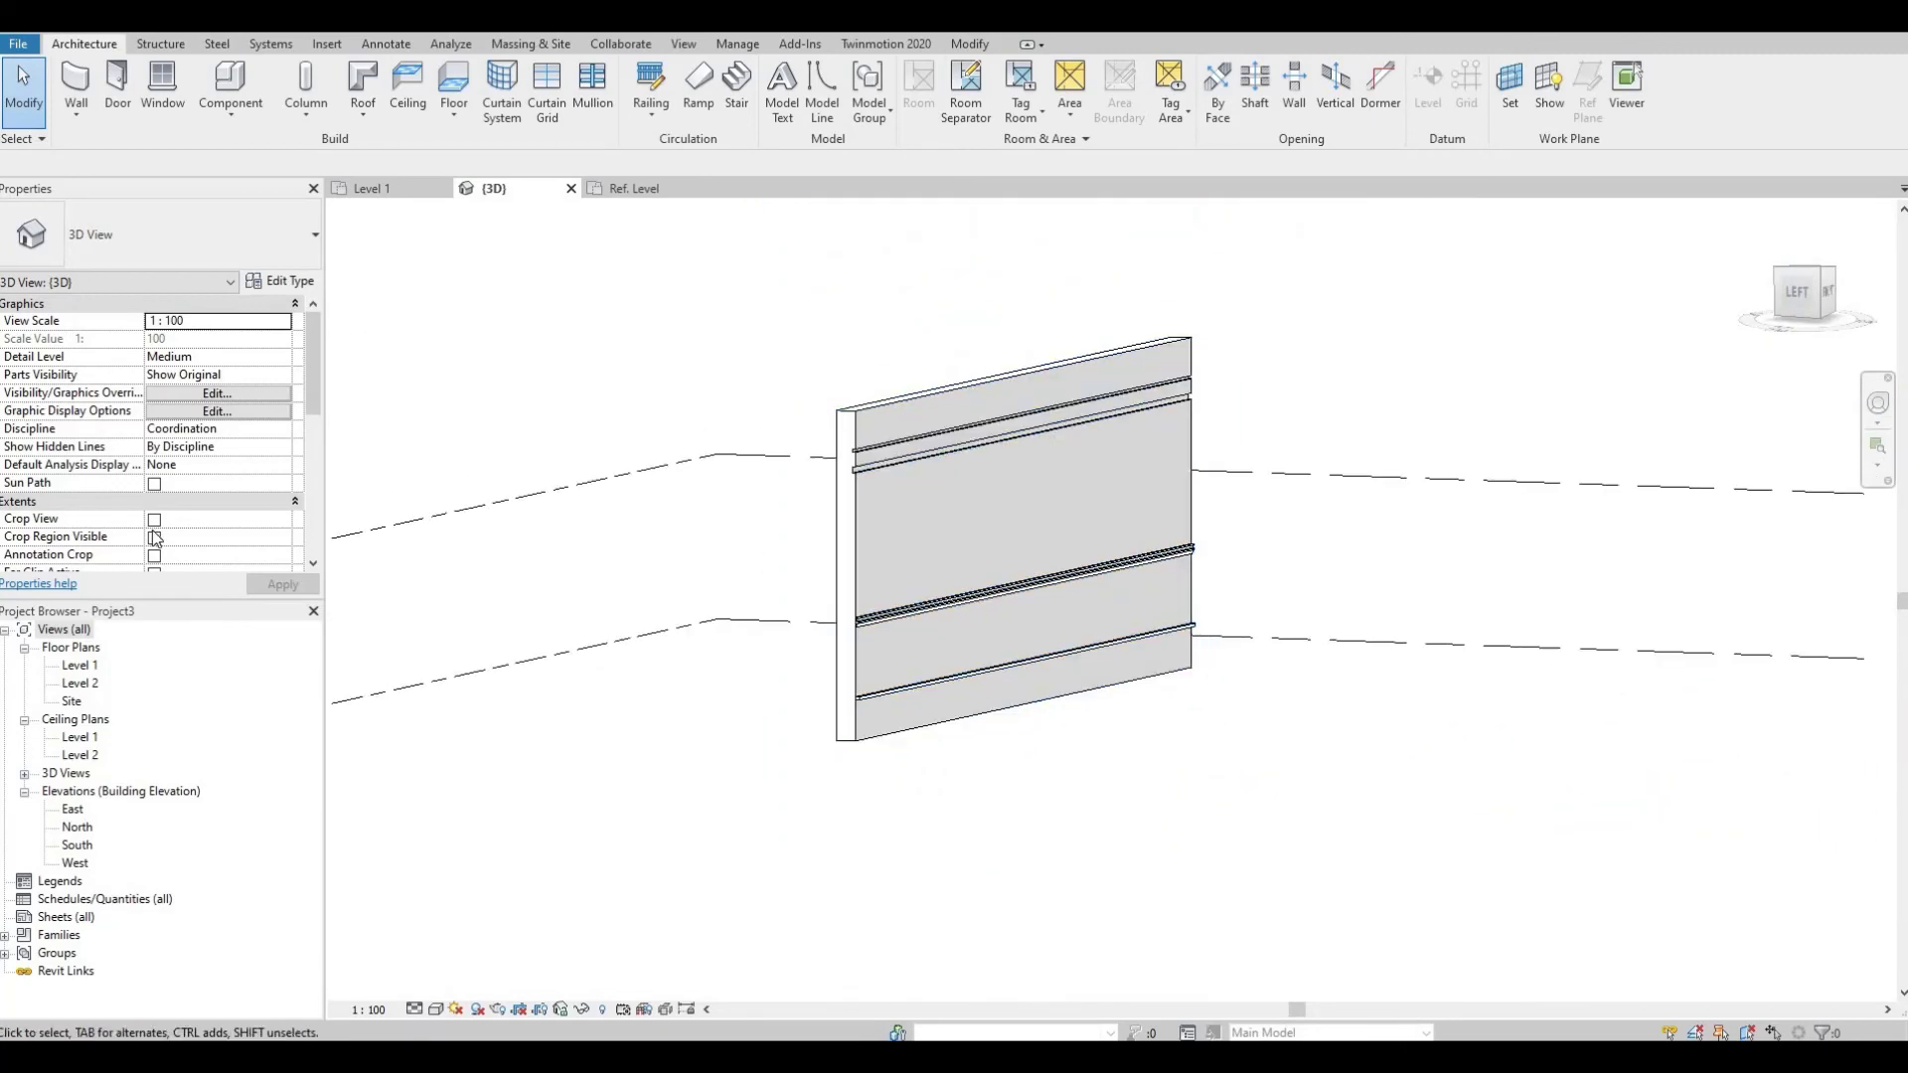
double_click(95, 667)
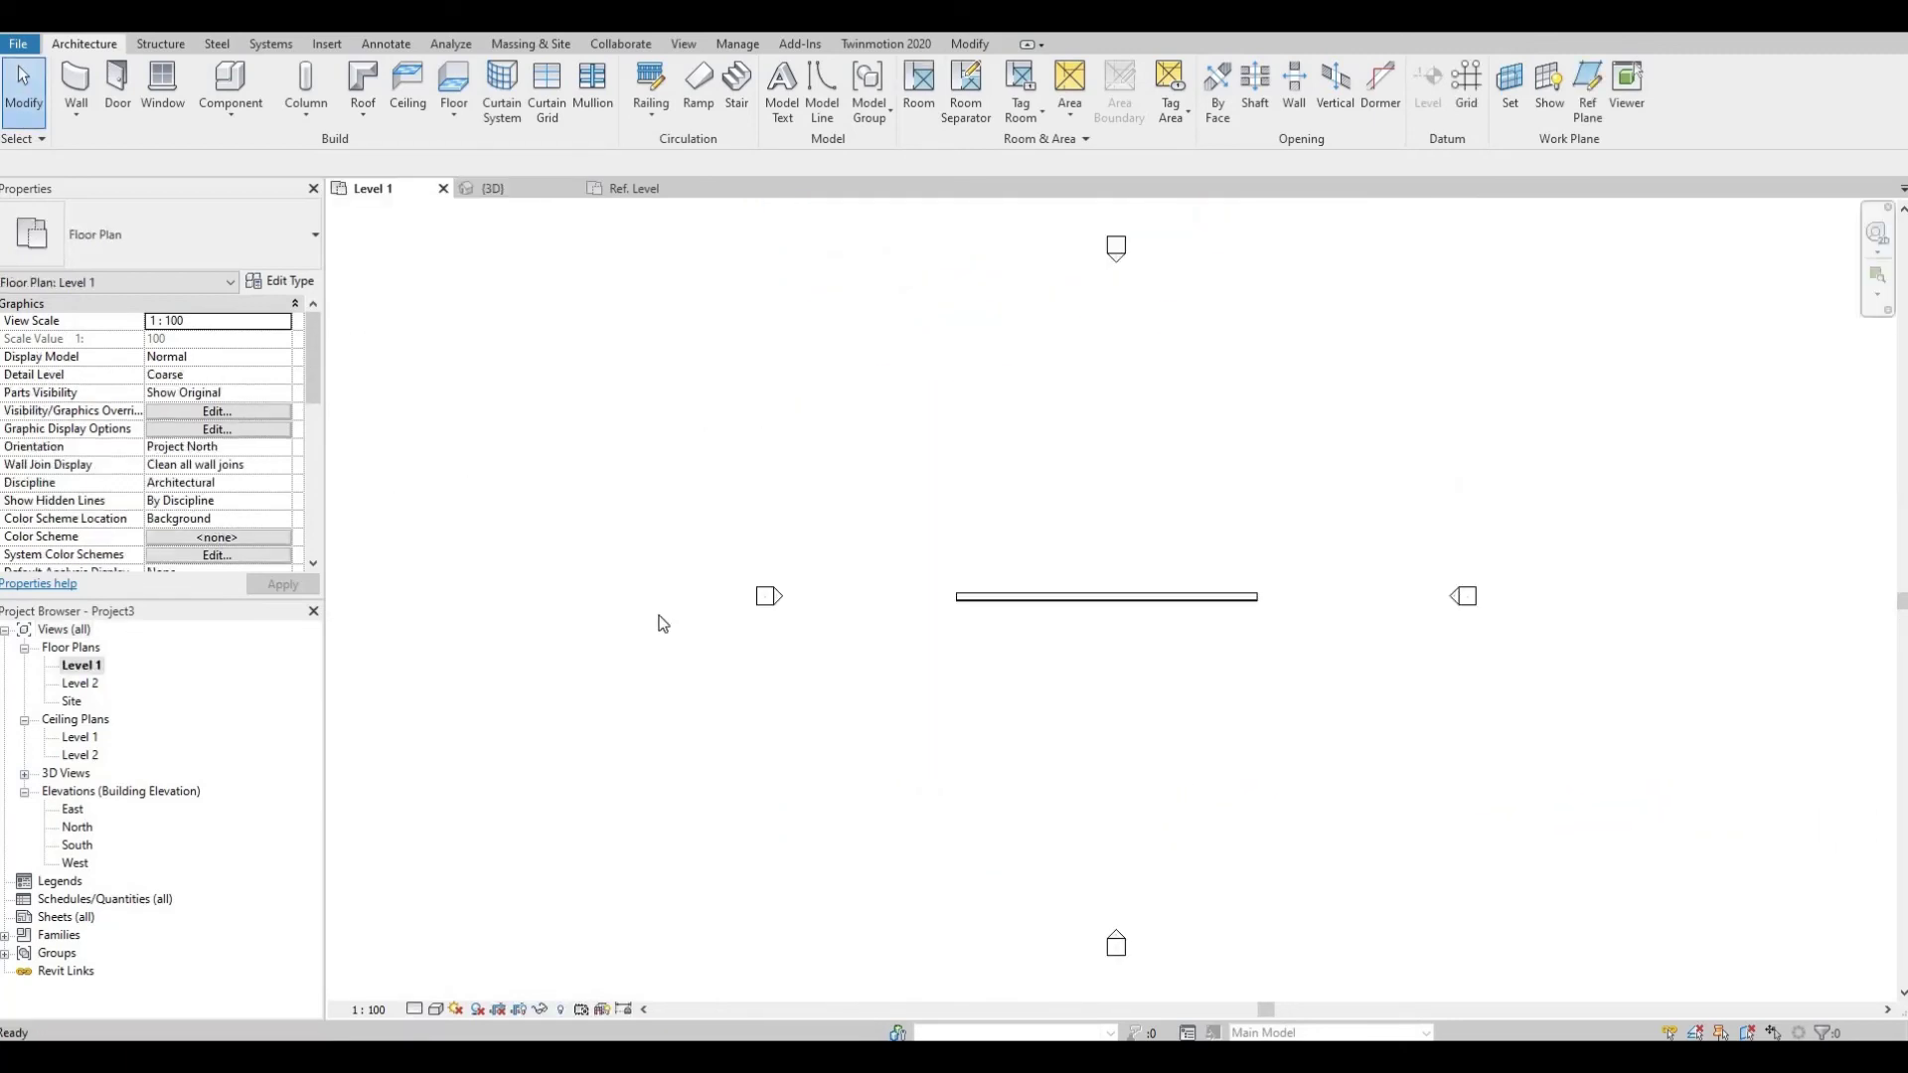
Step: Start a new wall with the Brick with Sweep and Reveal wall type
click(78, 96)
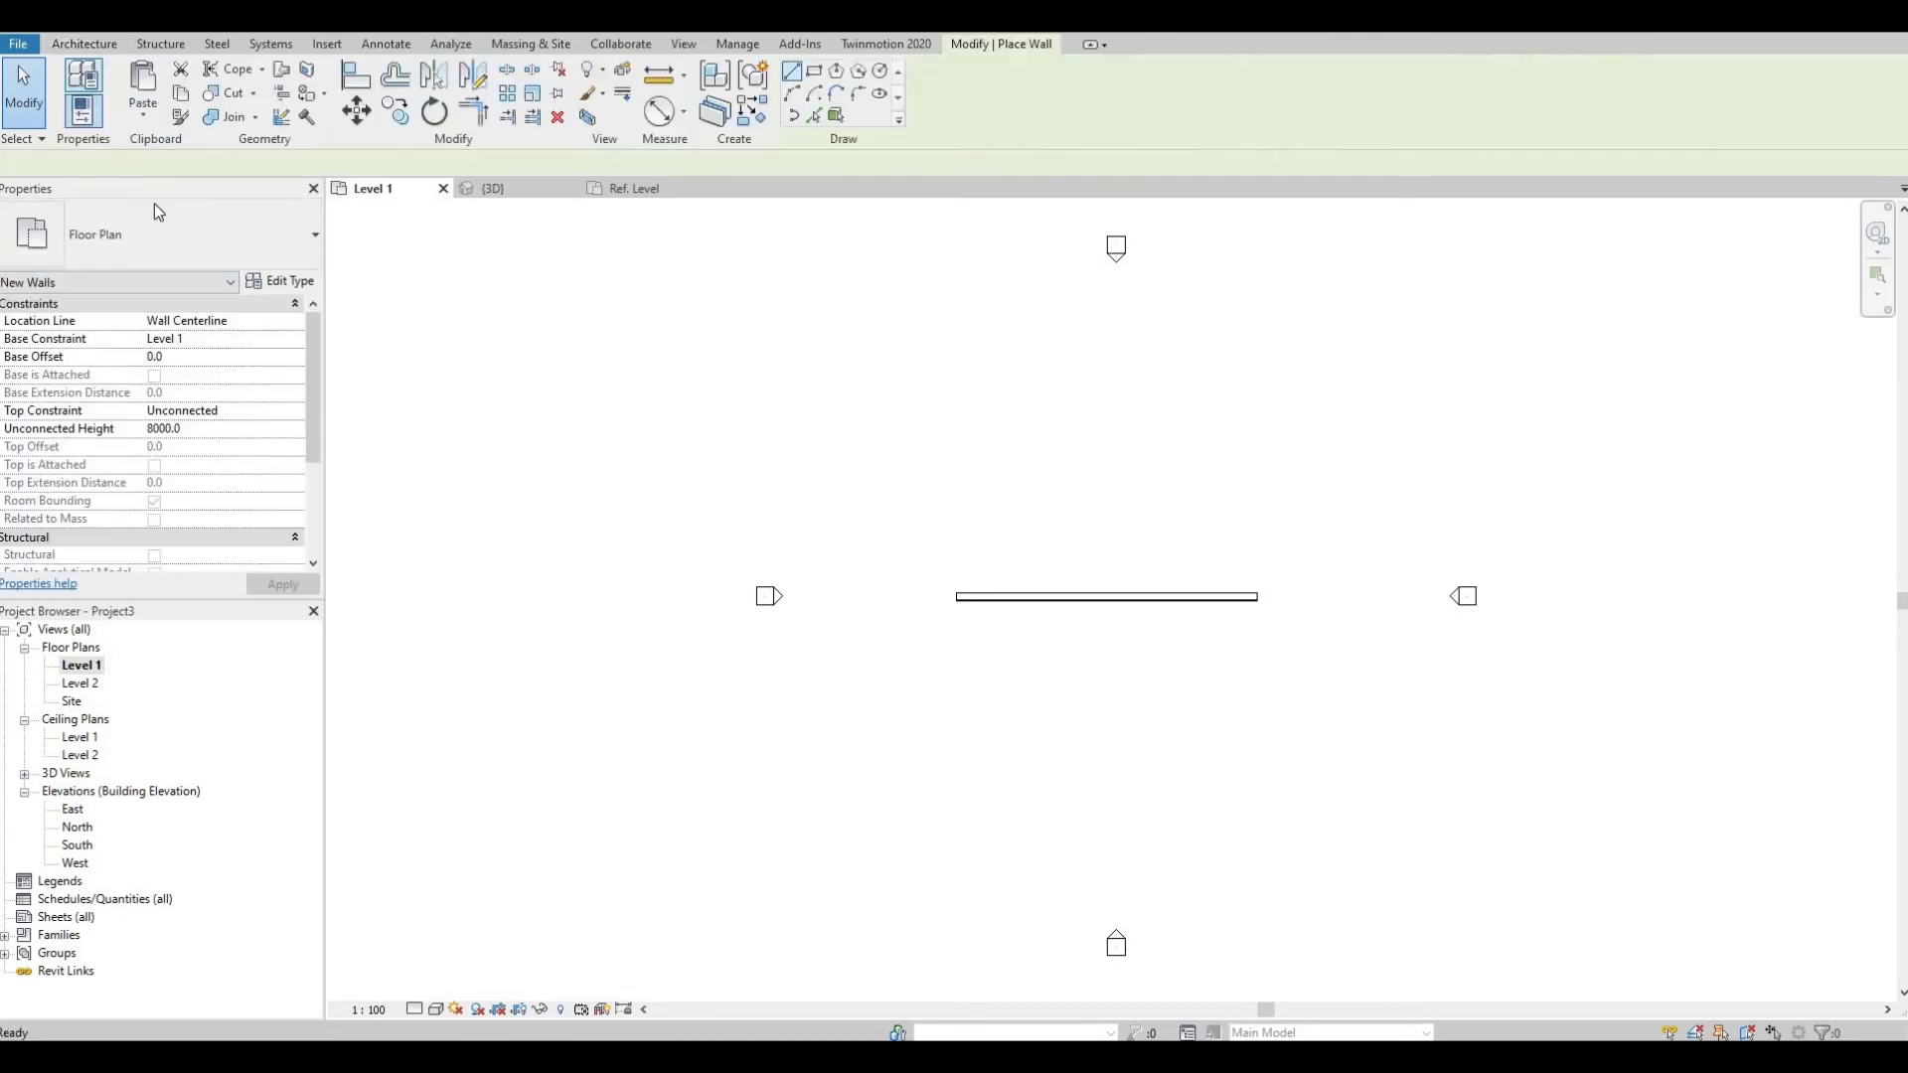
click(235, 246)
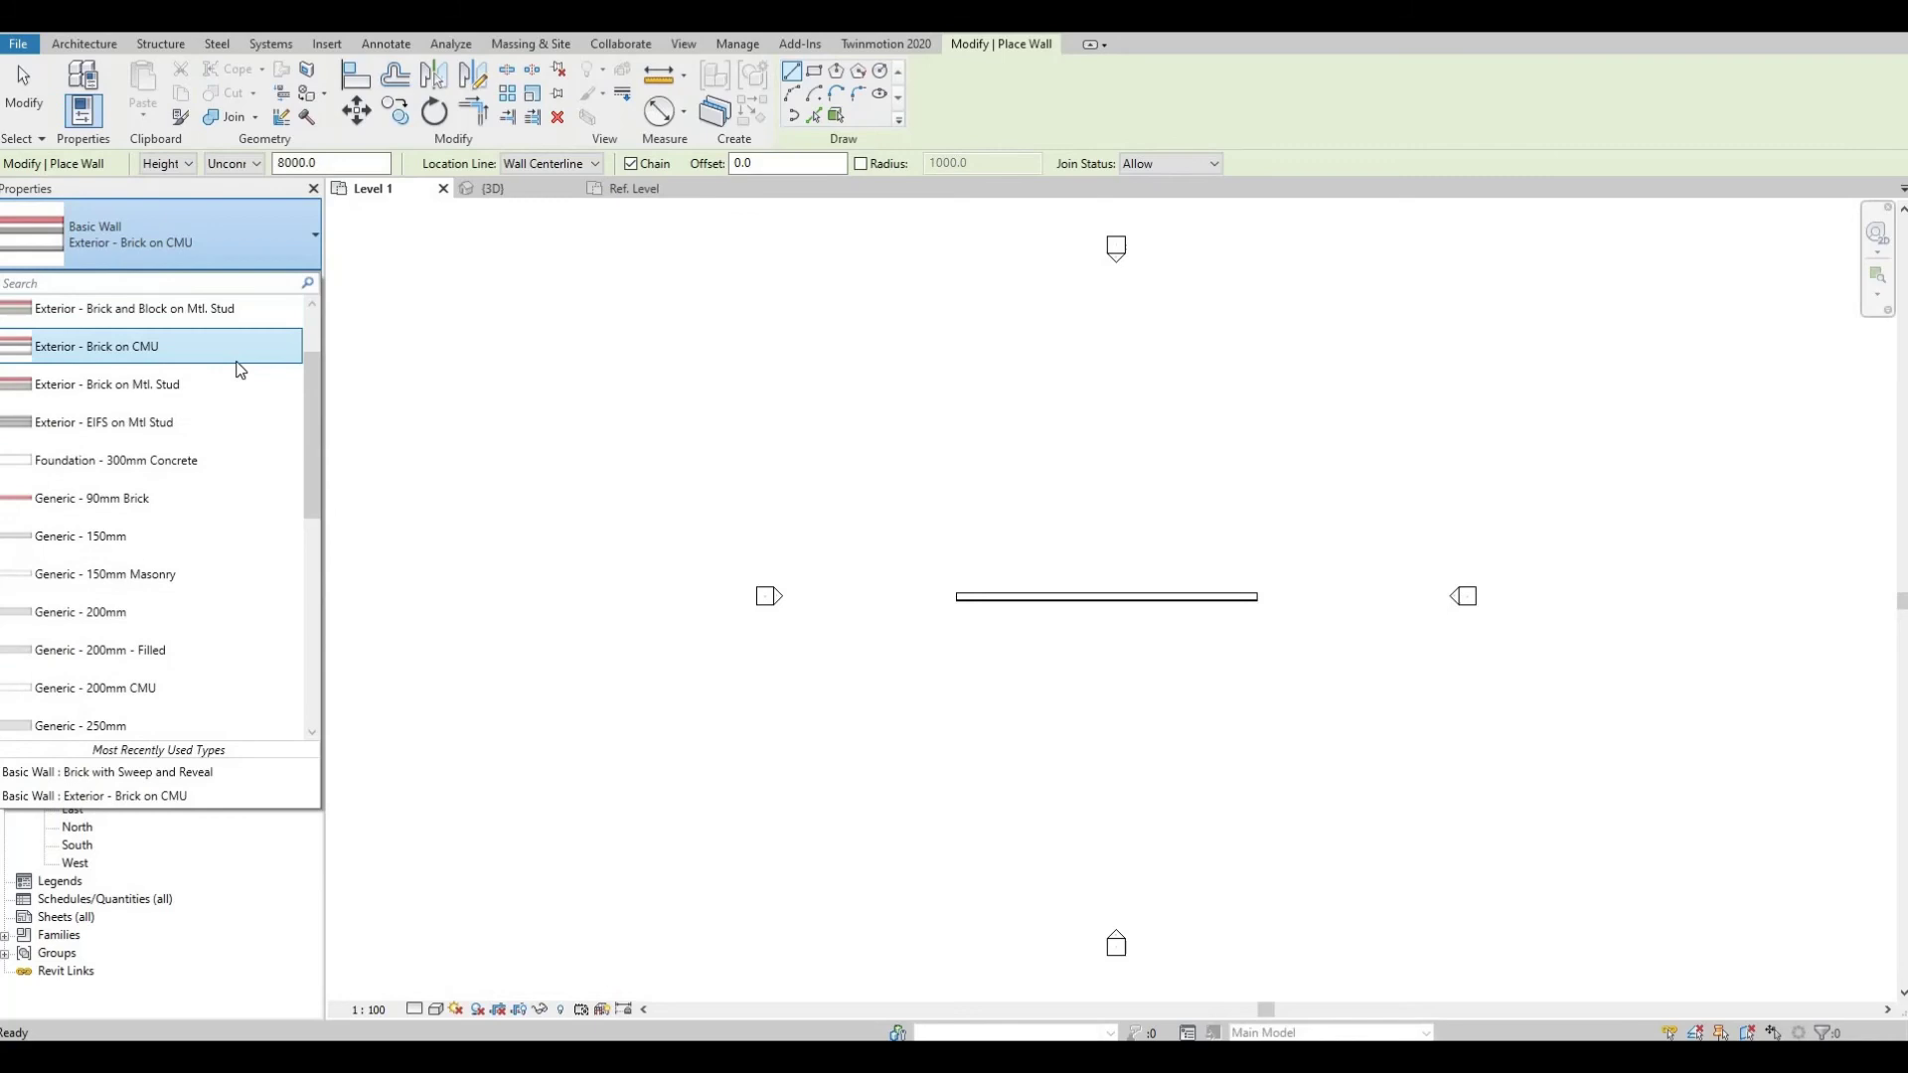
scroll(201, 374, up, 1)
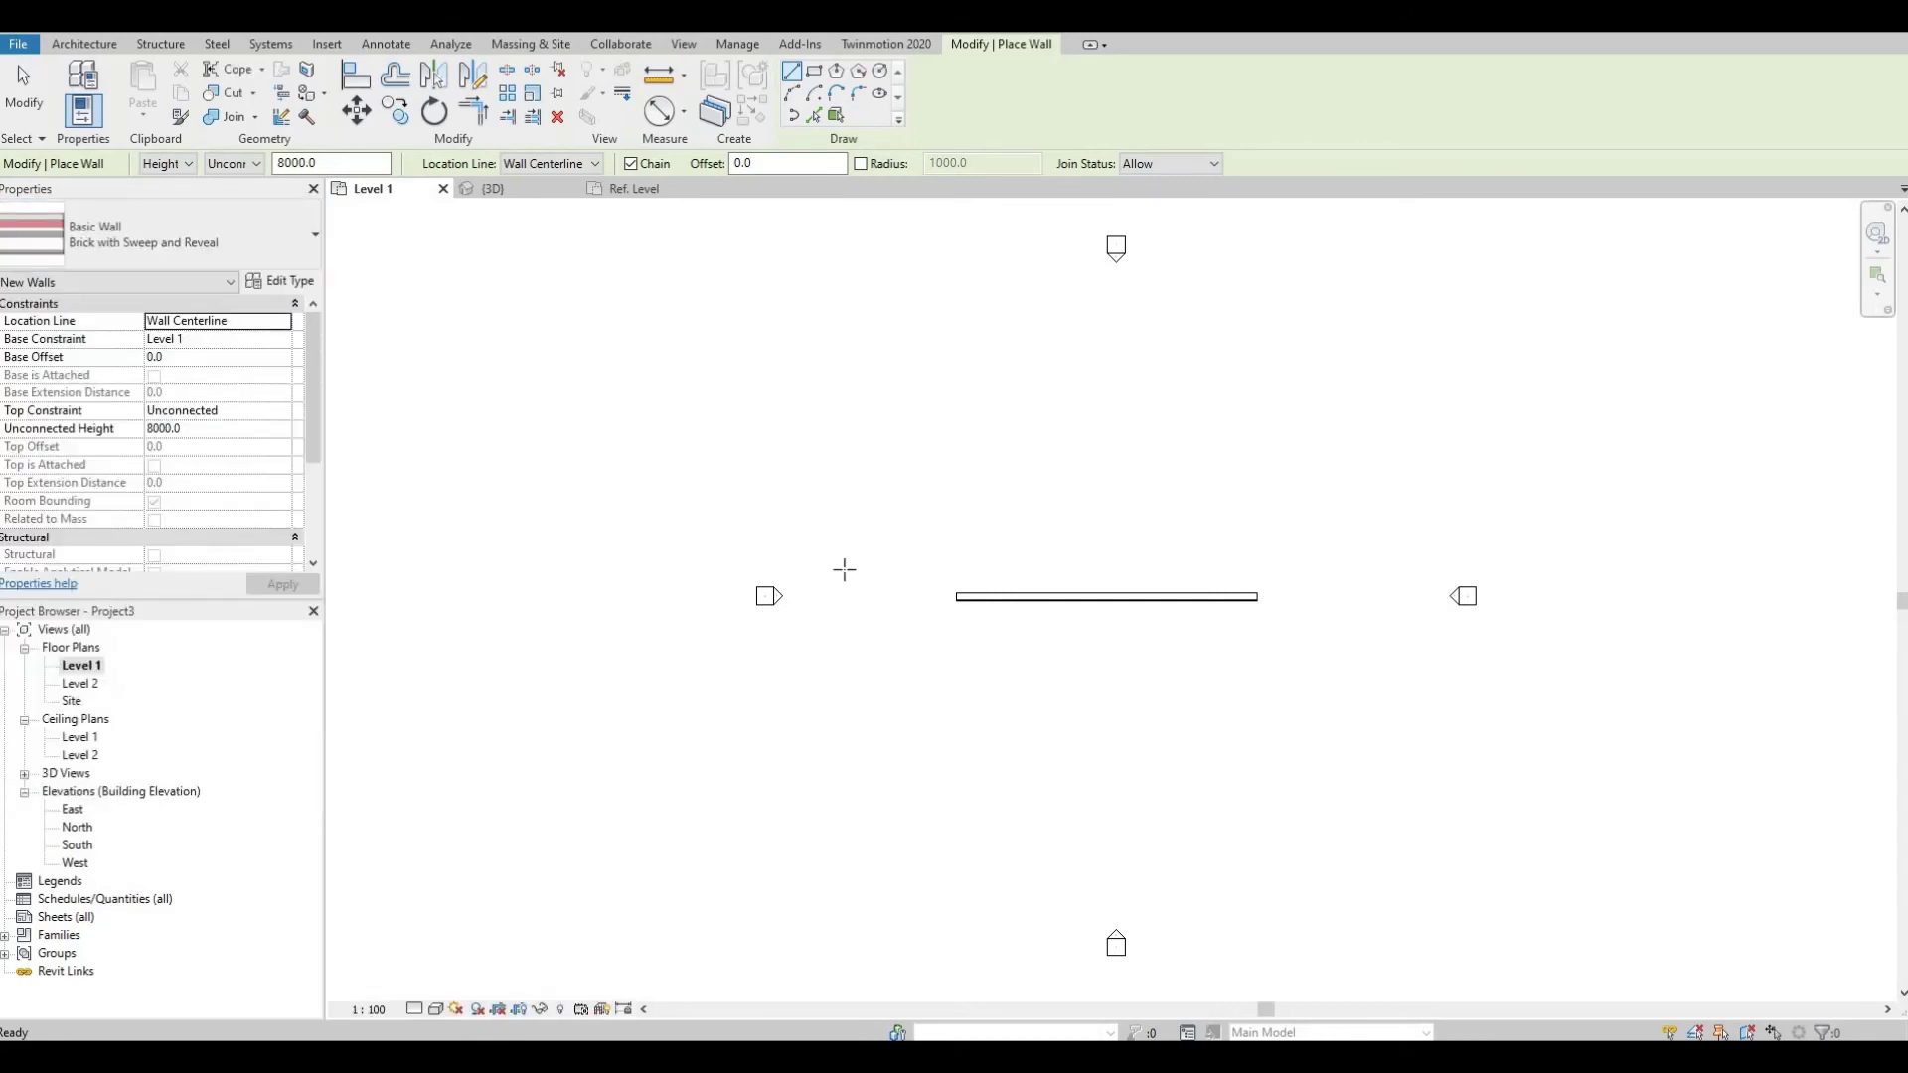
scroll(844, 569, down, 2)
middle_drag(835, 668, 799, 487)
Step: Draw a closed zigzag loop of walls on Level 1 and view it in 3D
click(796, 486)
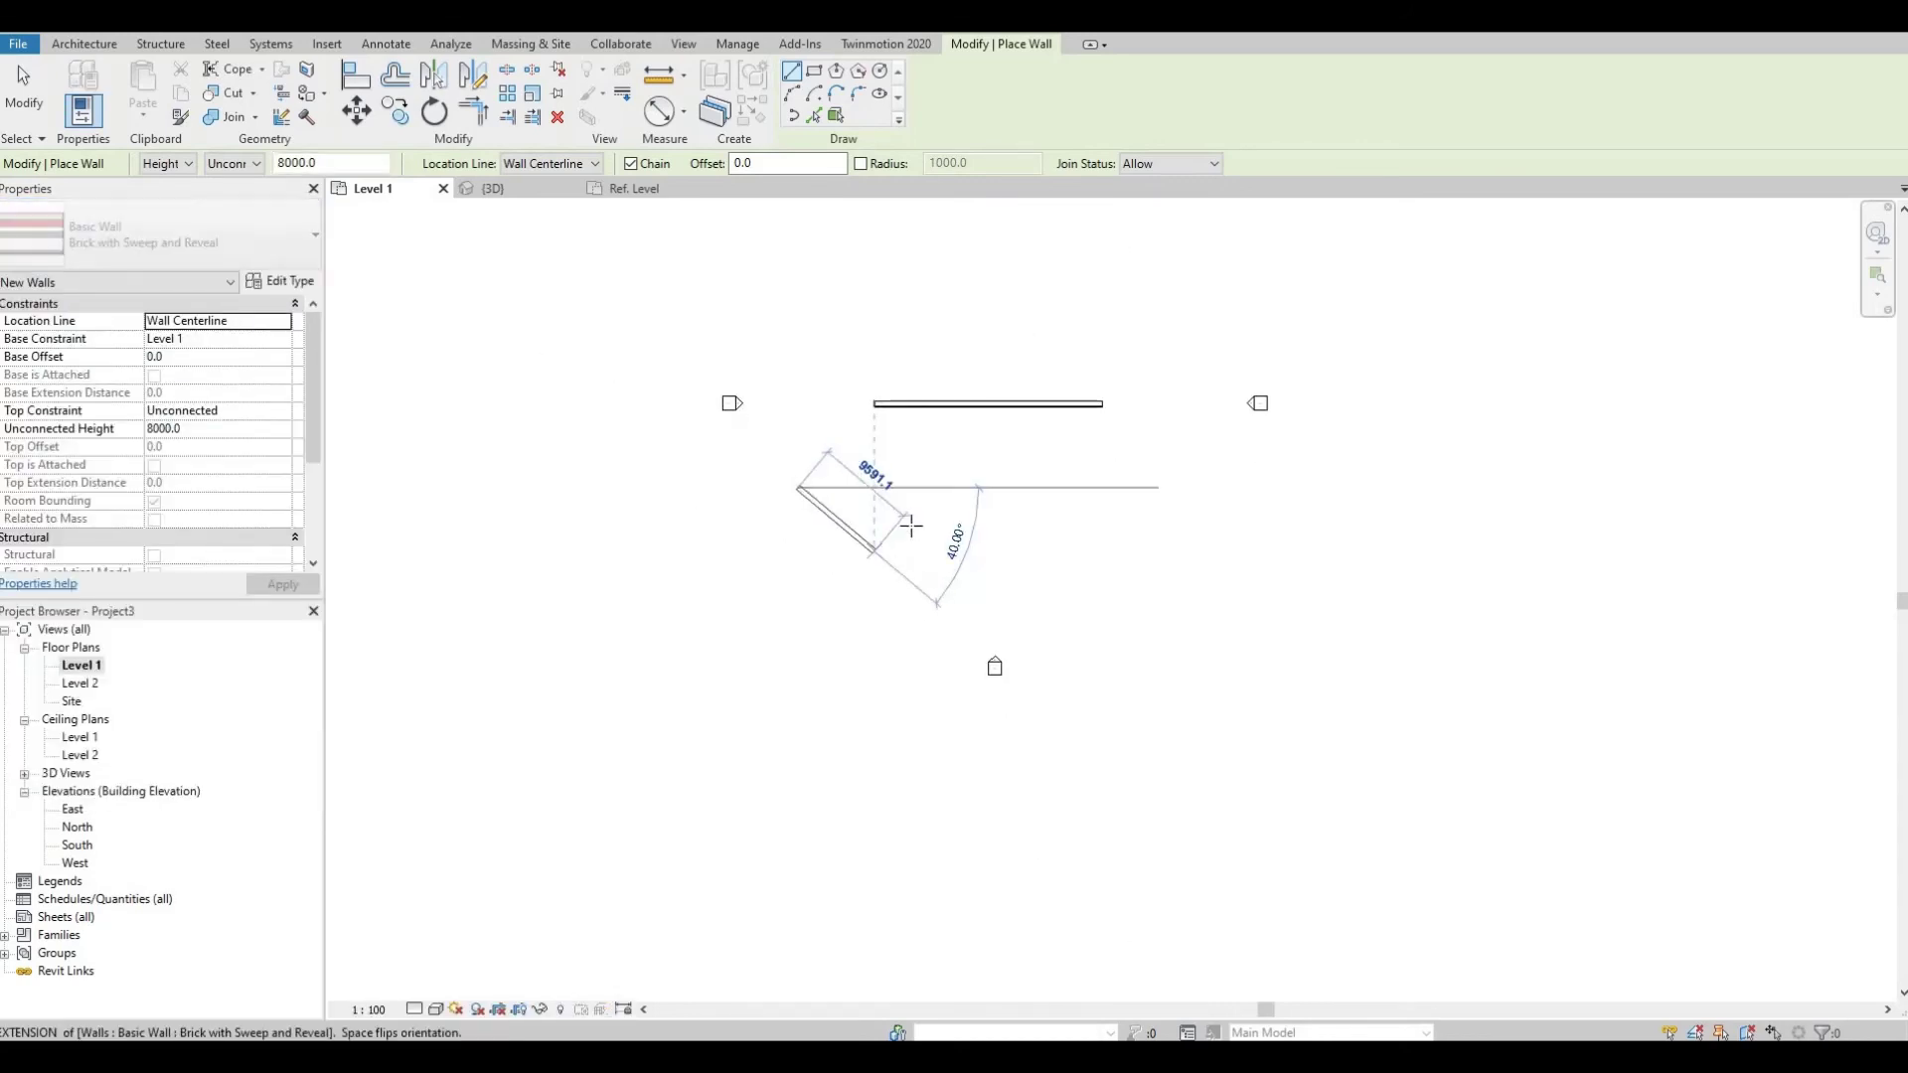
click(874, 551)
click(942, 505)
click(1016, 579)
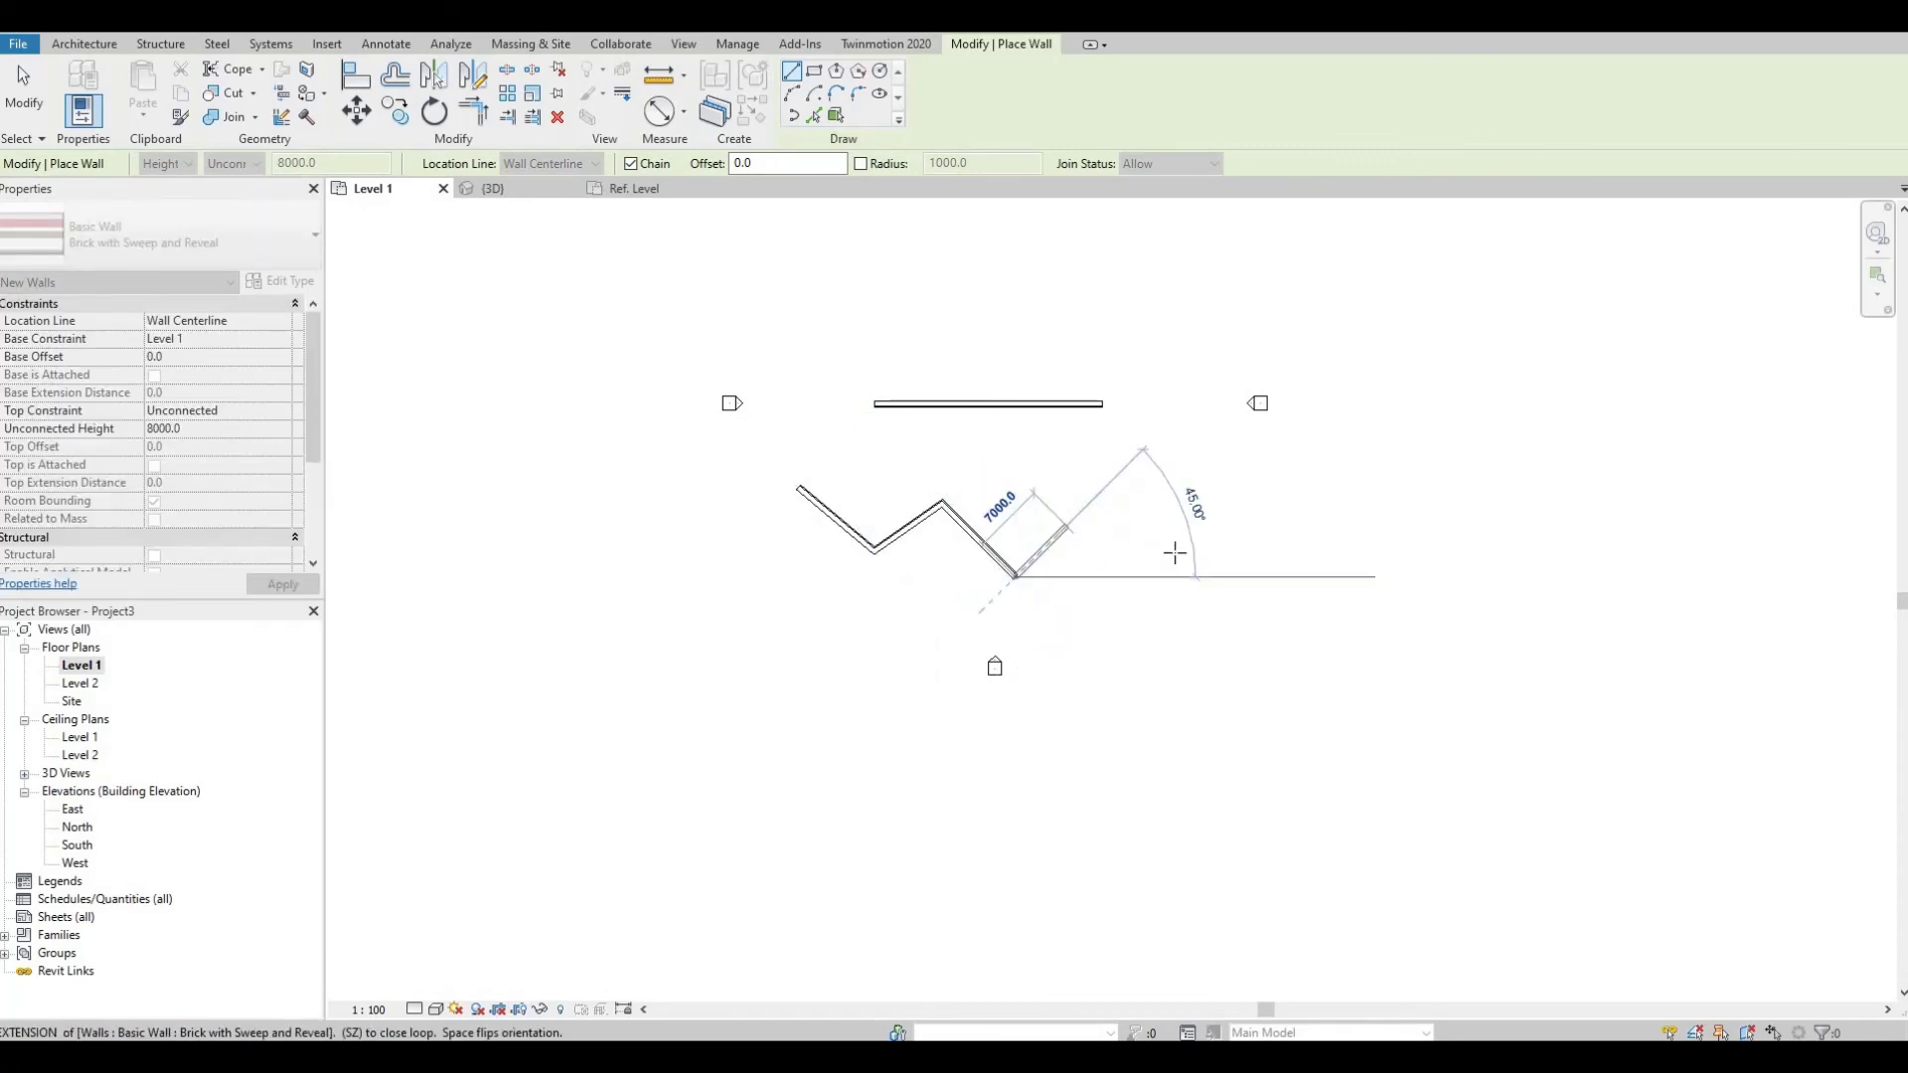
click(1066, 524)
click(1217, 559)
click(1234, 477)
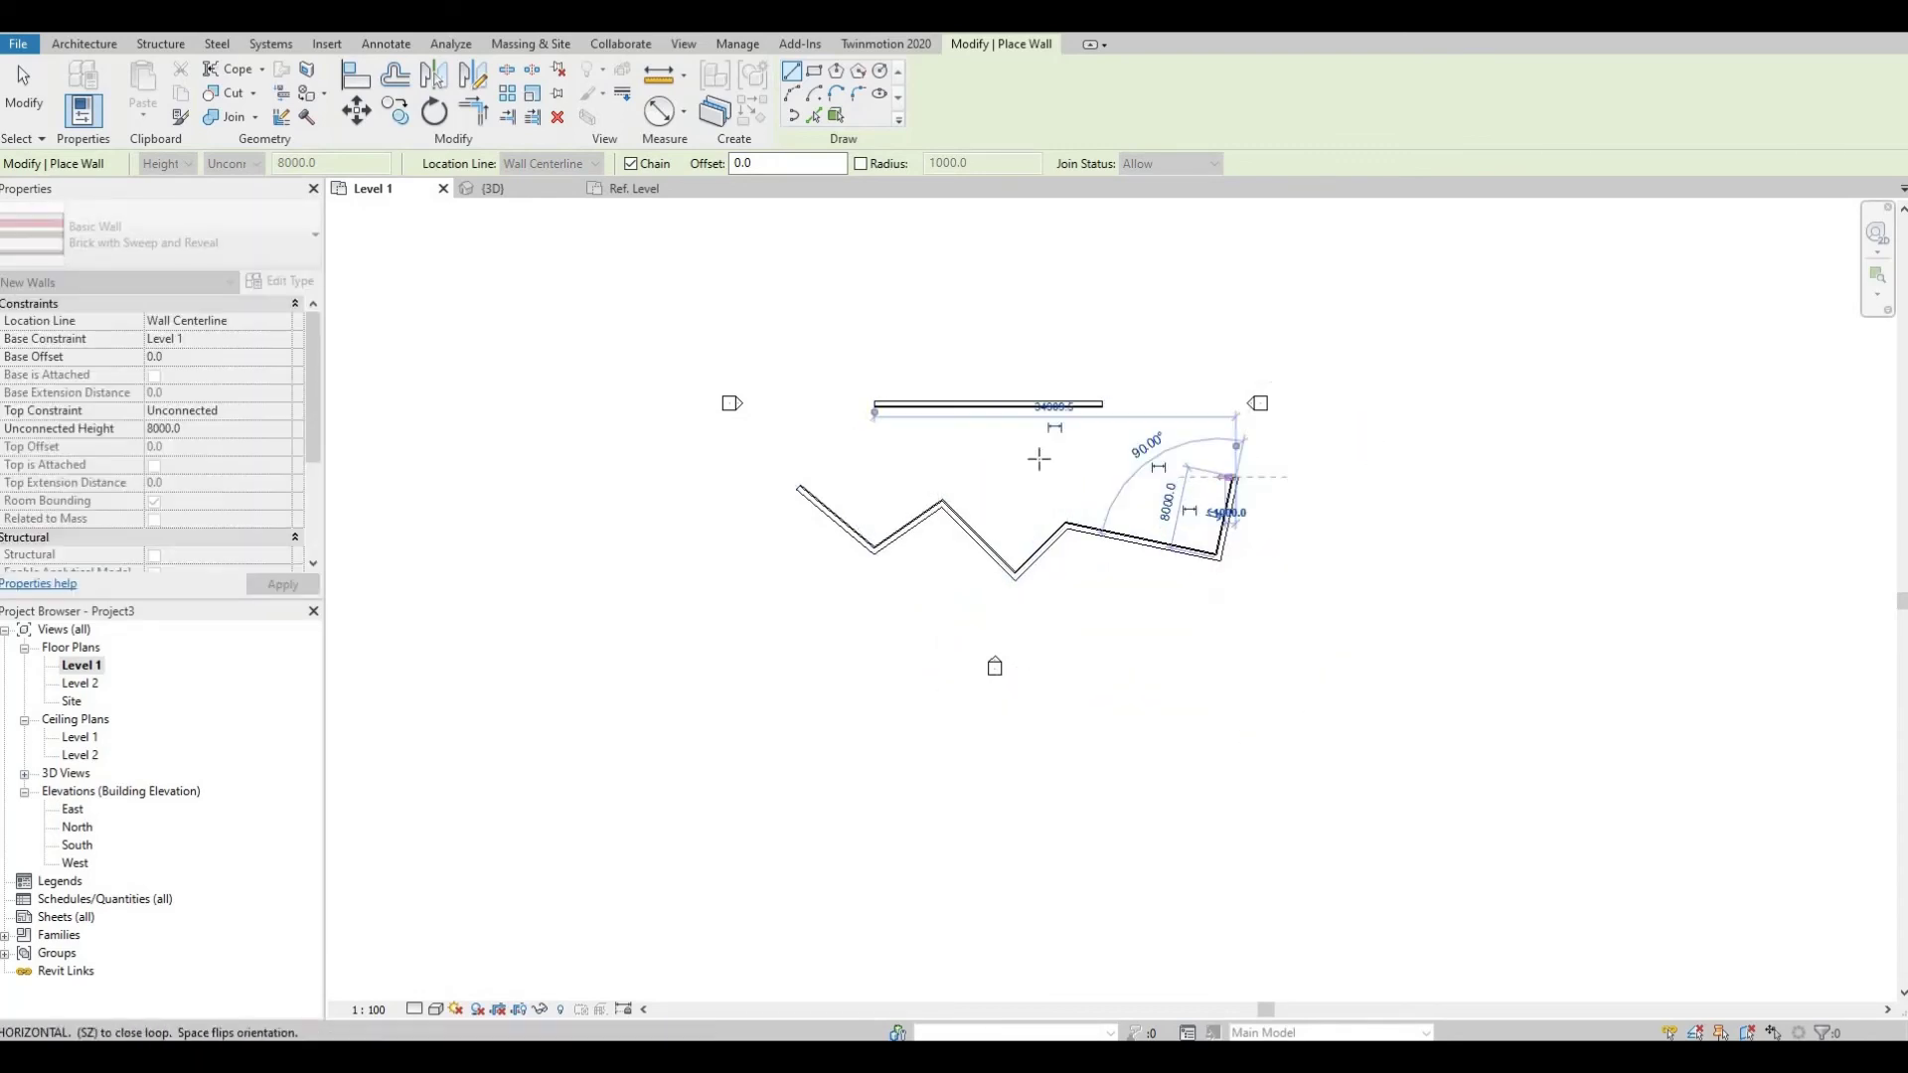
click(1039, 459)
click(878, 471)
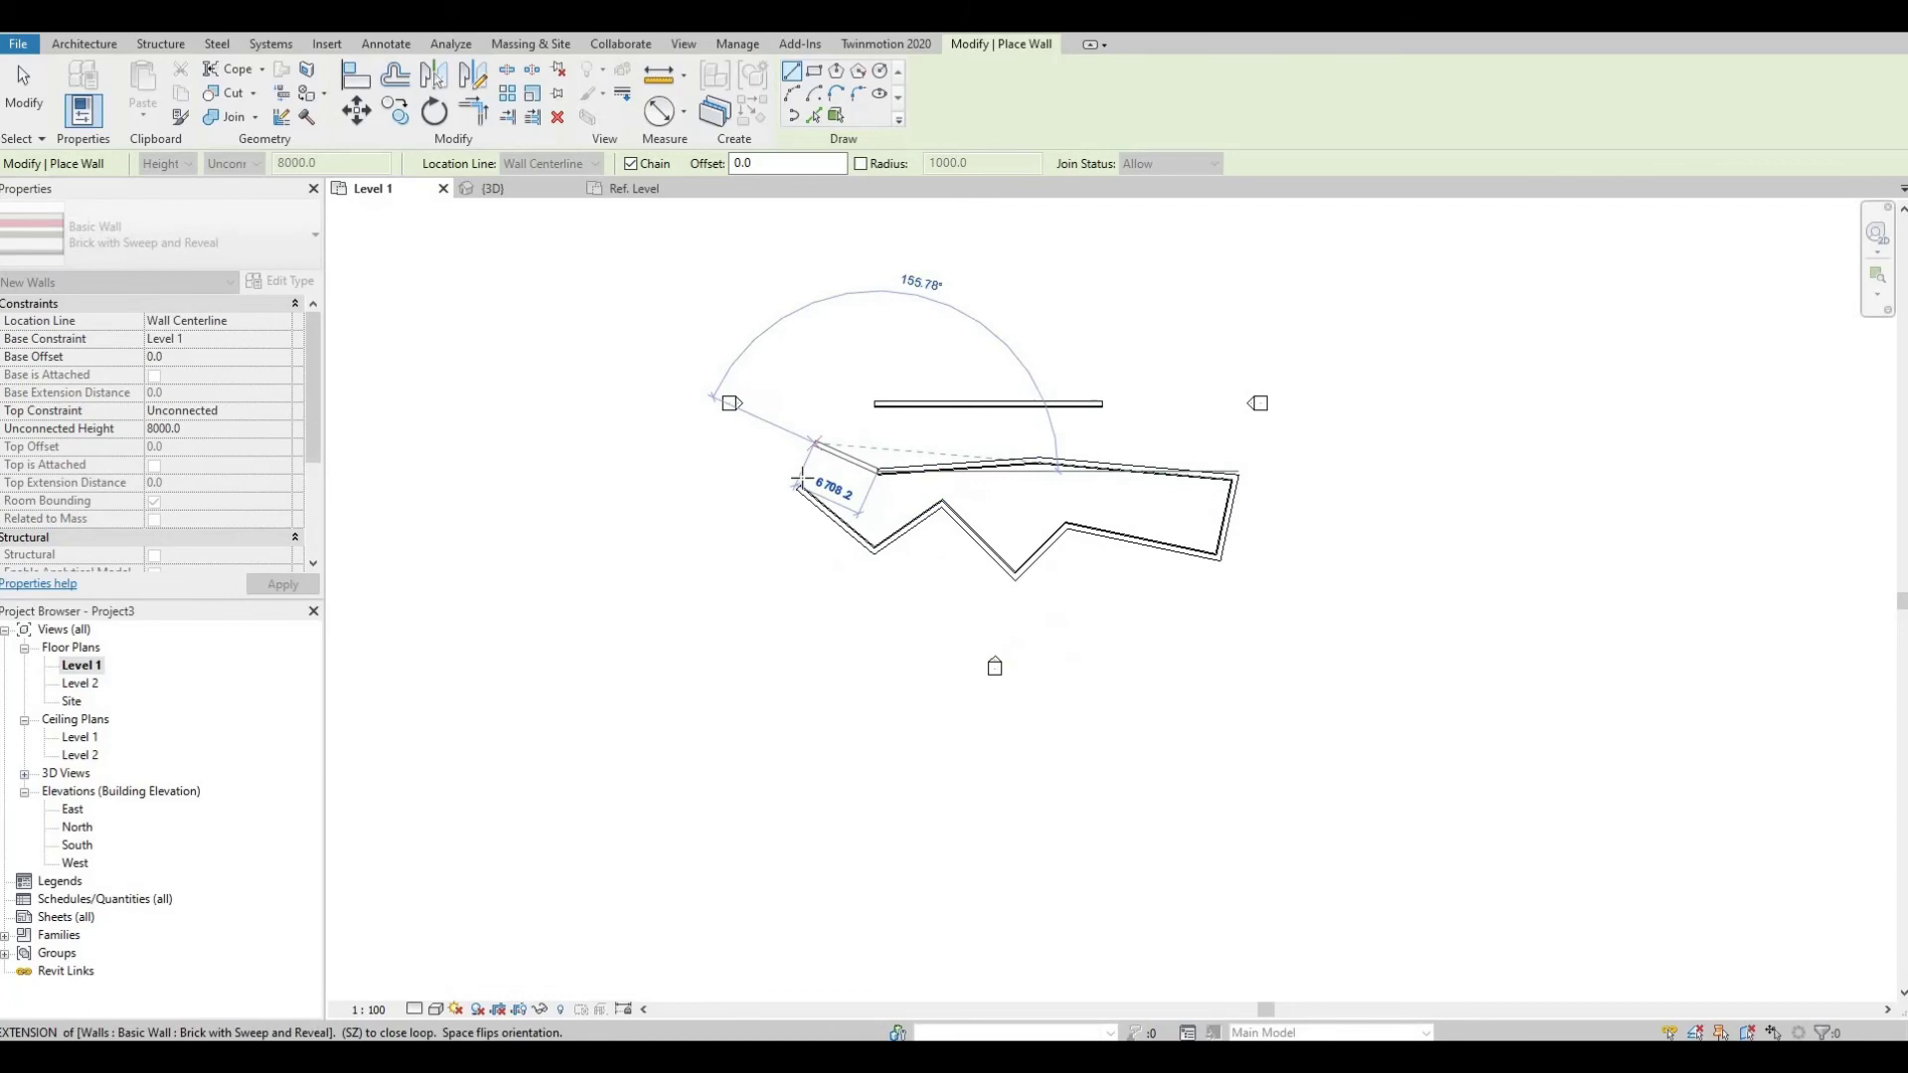
click(813, 443)
click(801, 489)
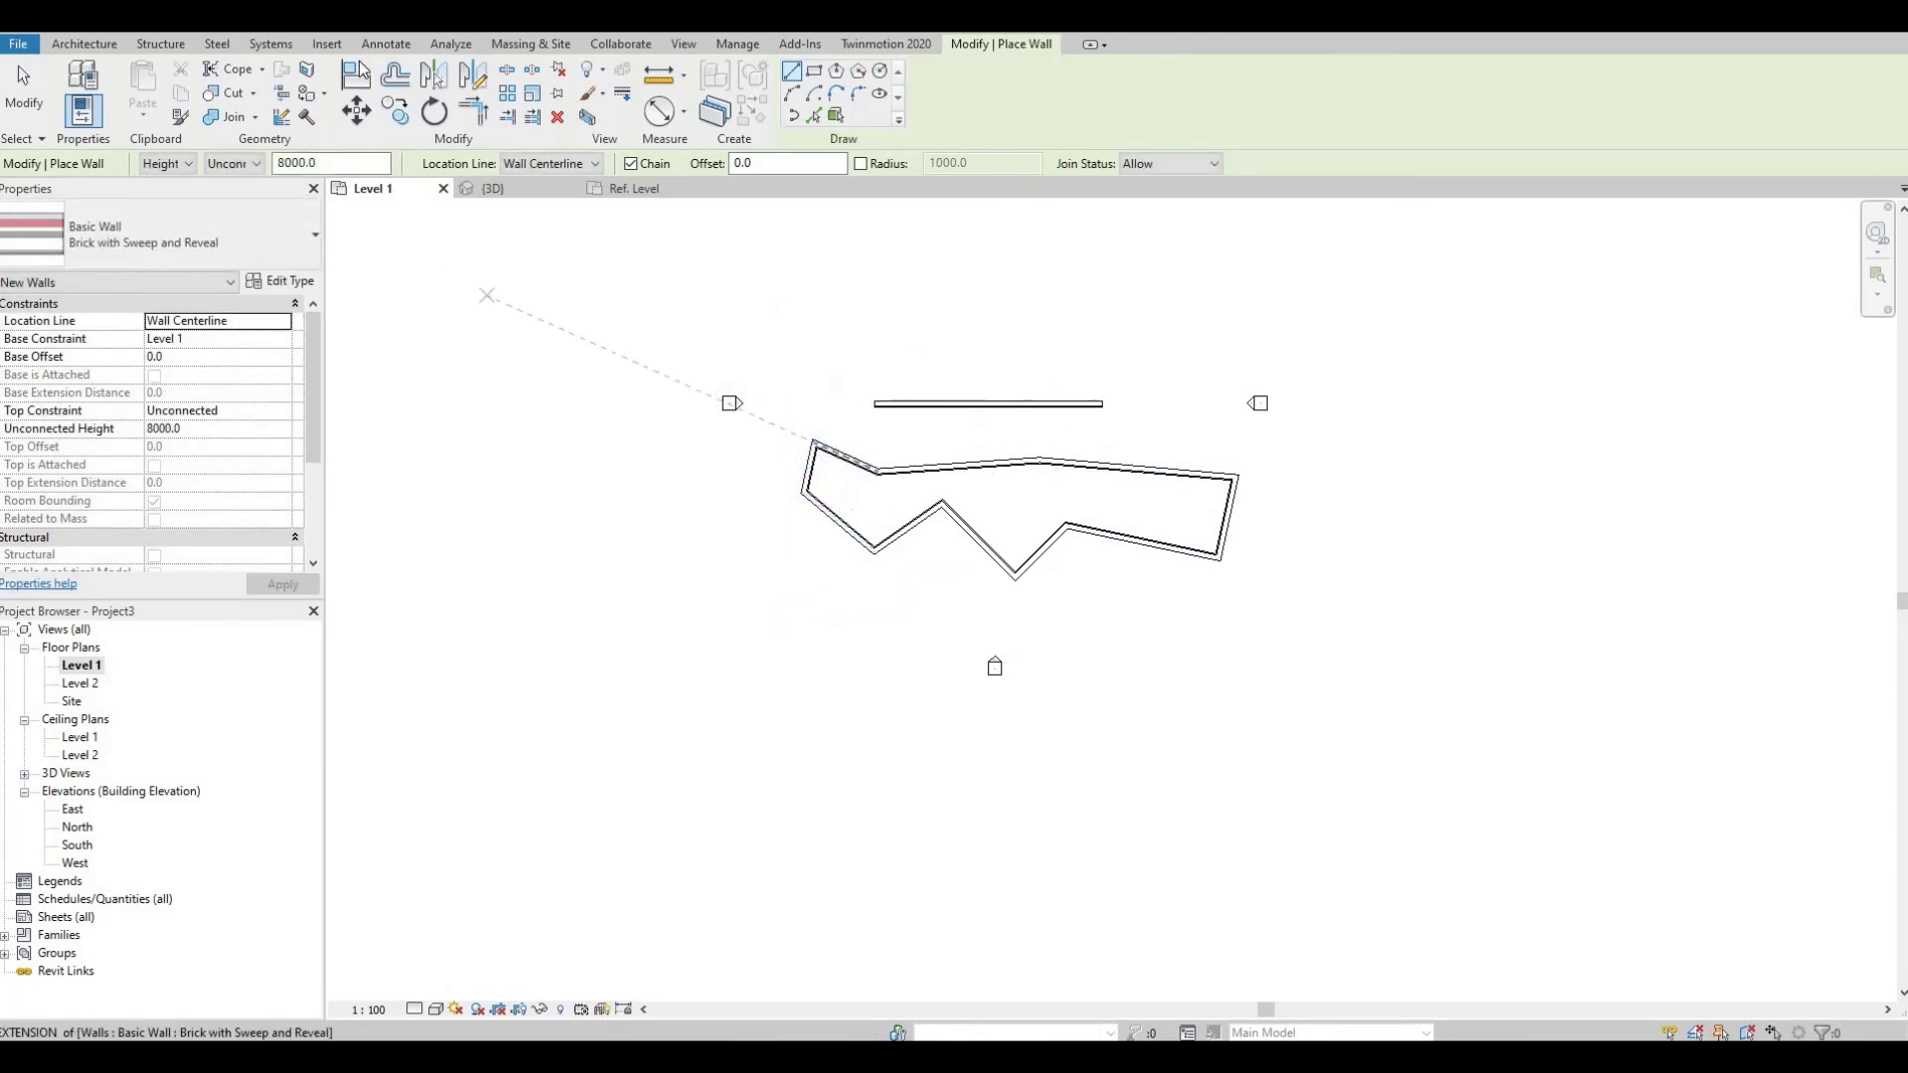
key(Escape)
key(ctrl+Tab)
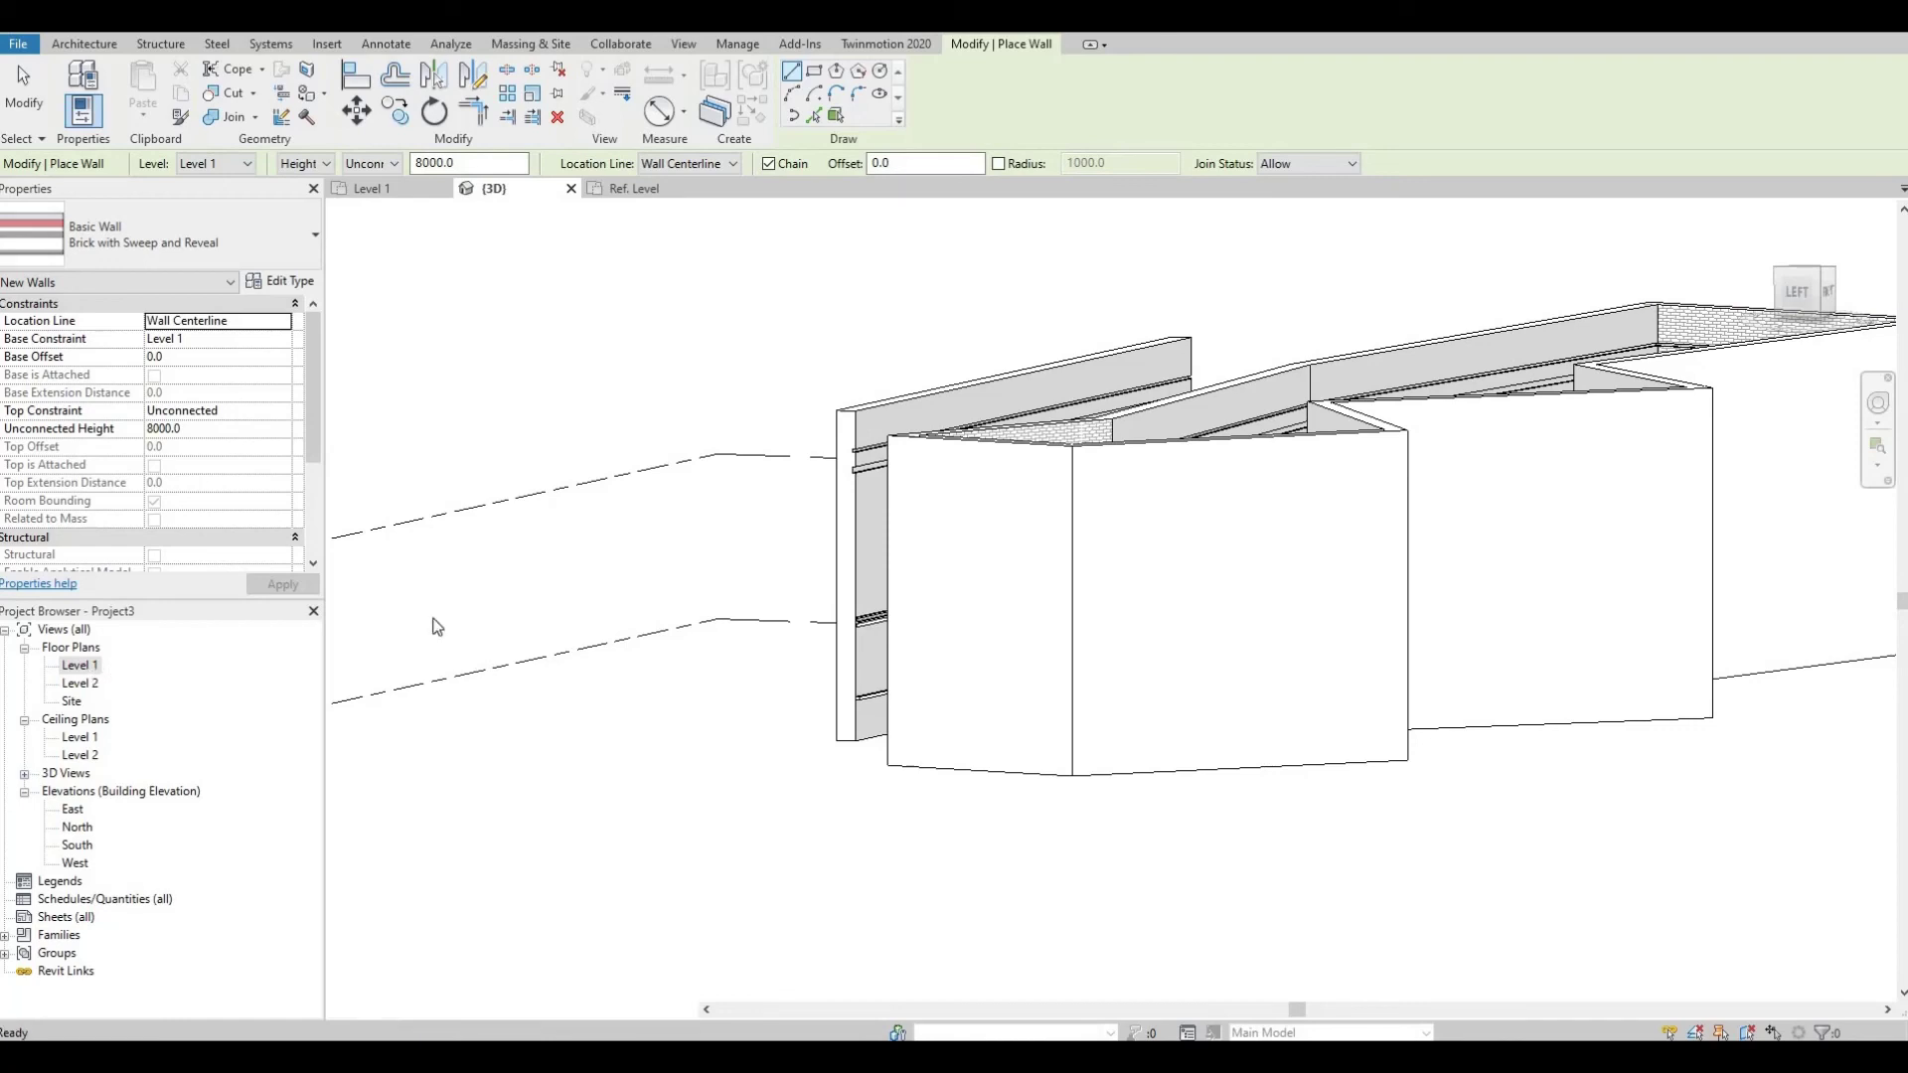
double_click(80, 665)
click(915, 519)
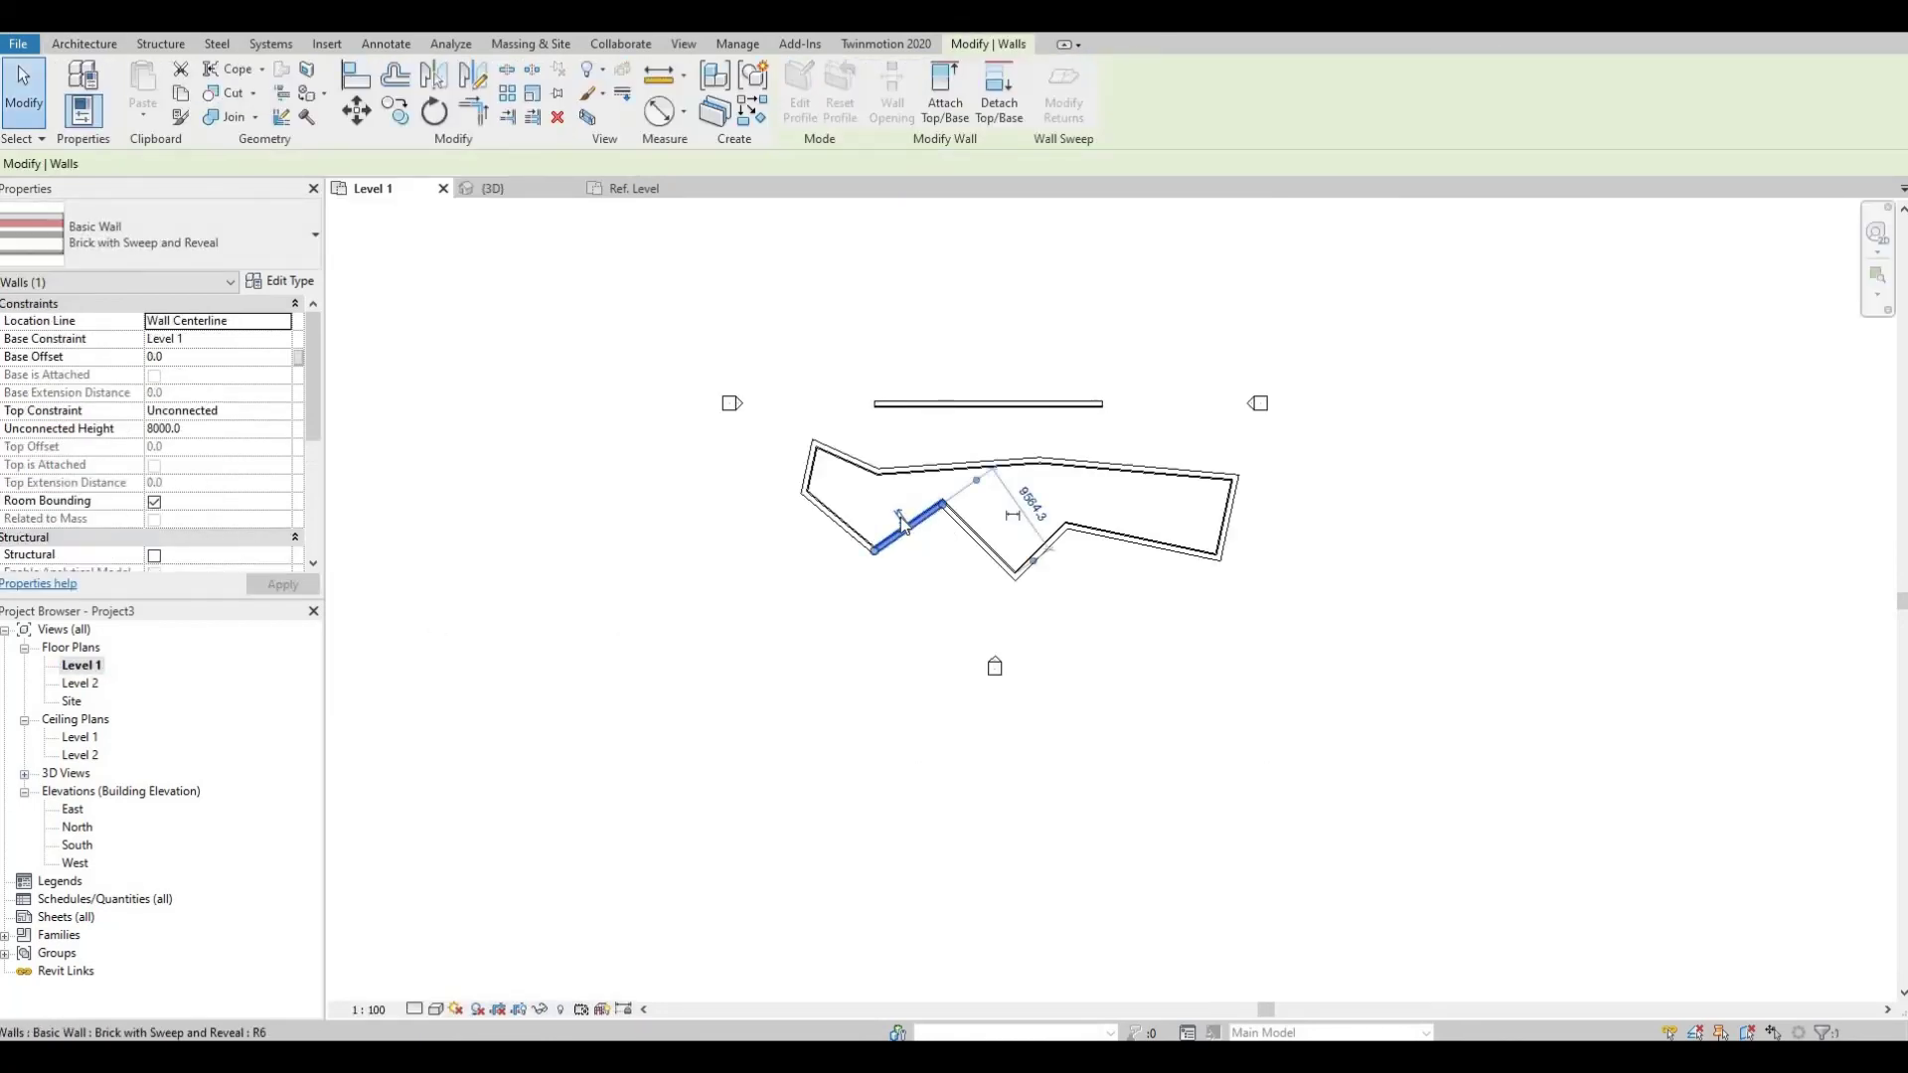
click(845, 521)
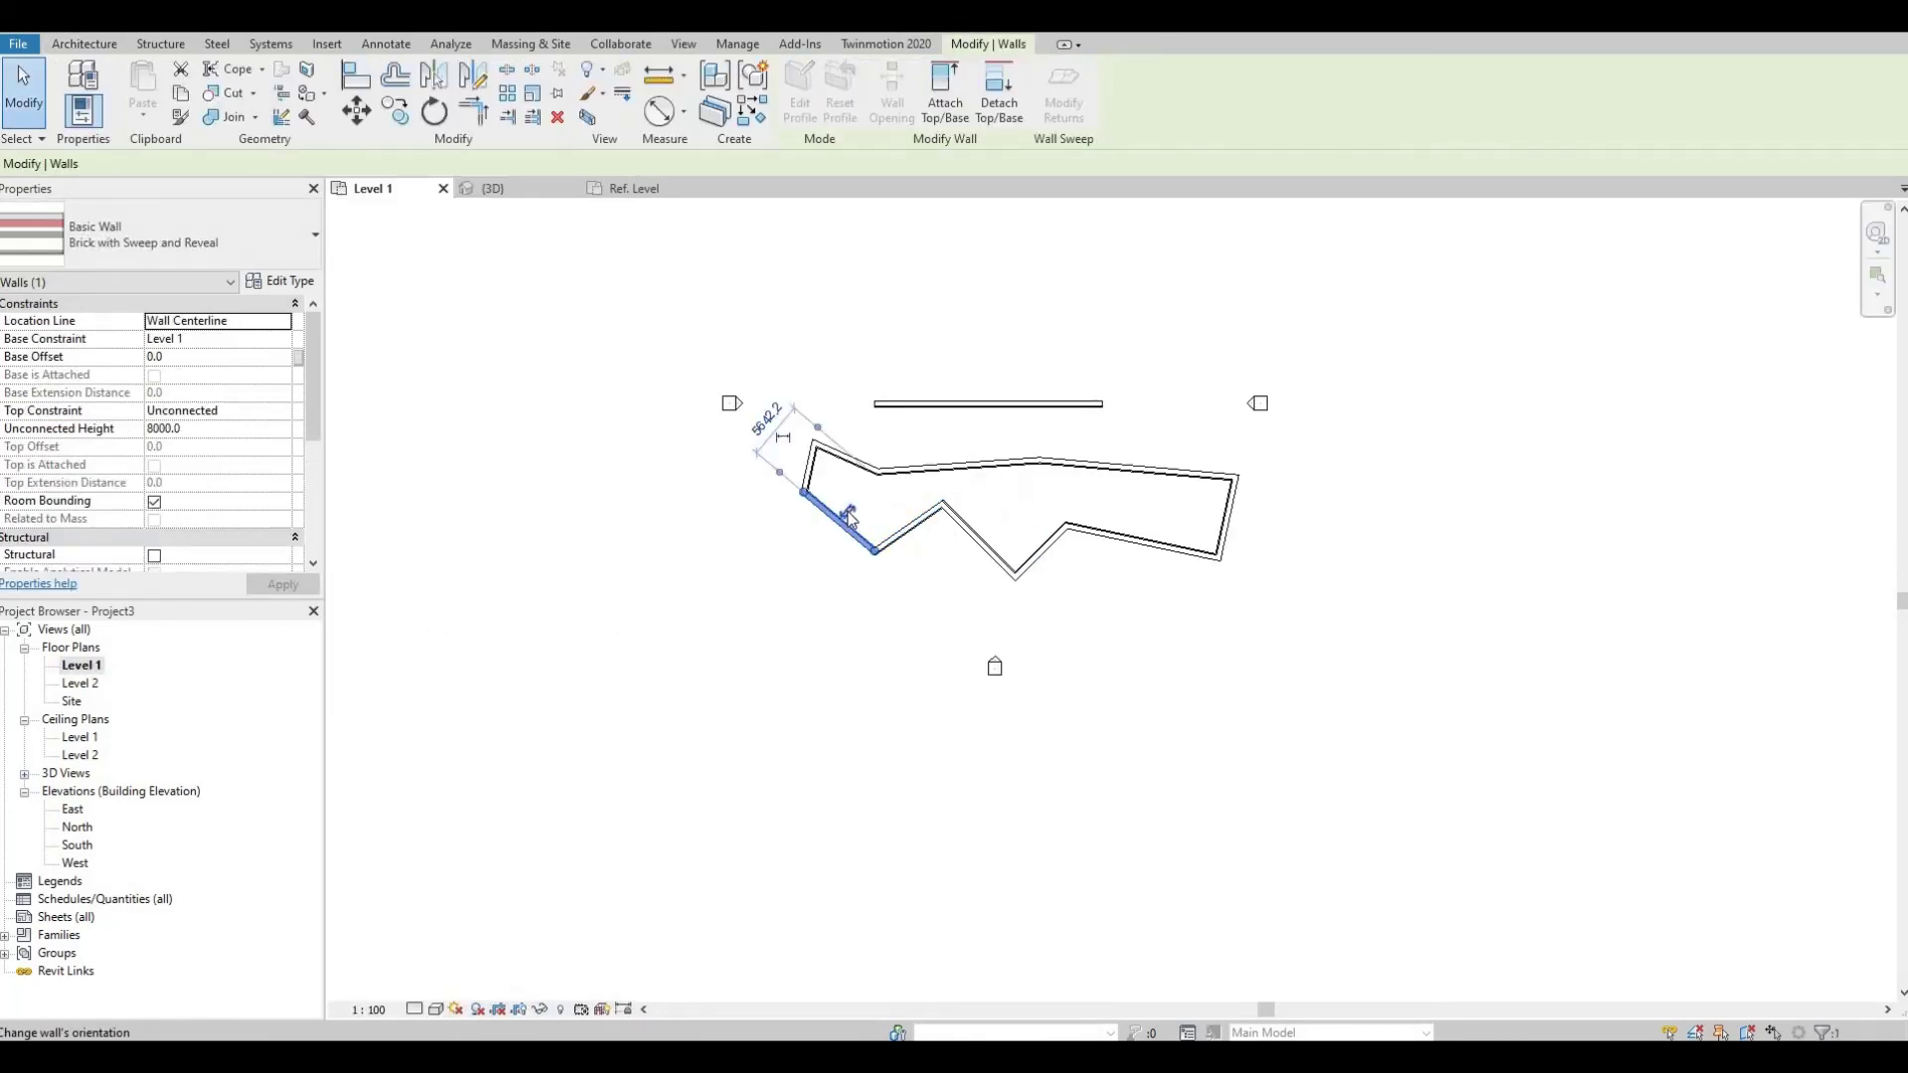
click(821, 480)
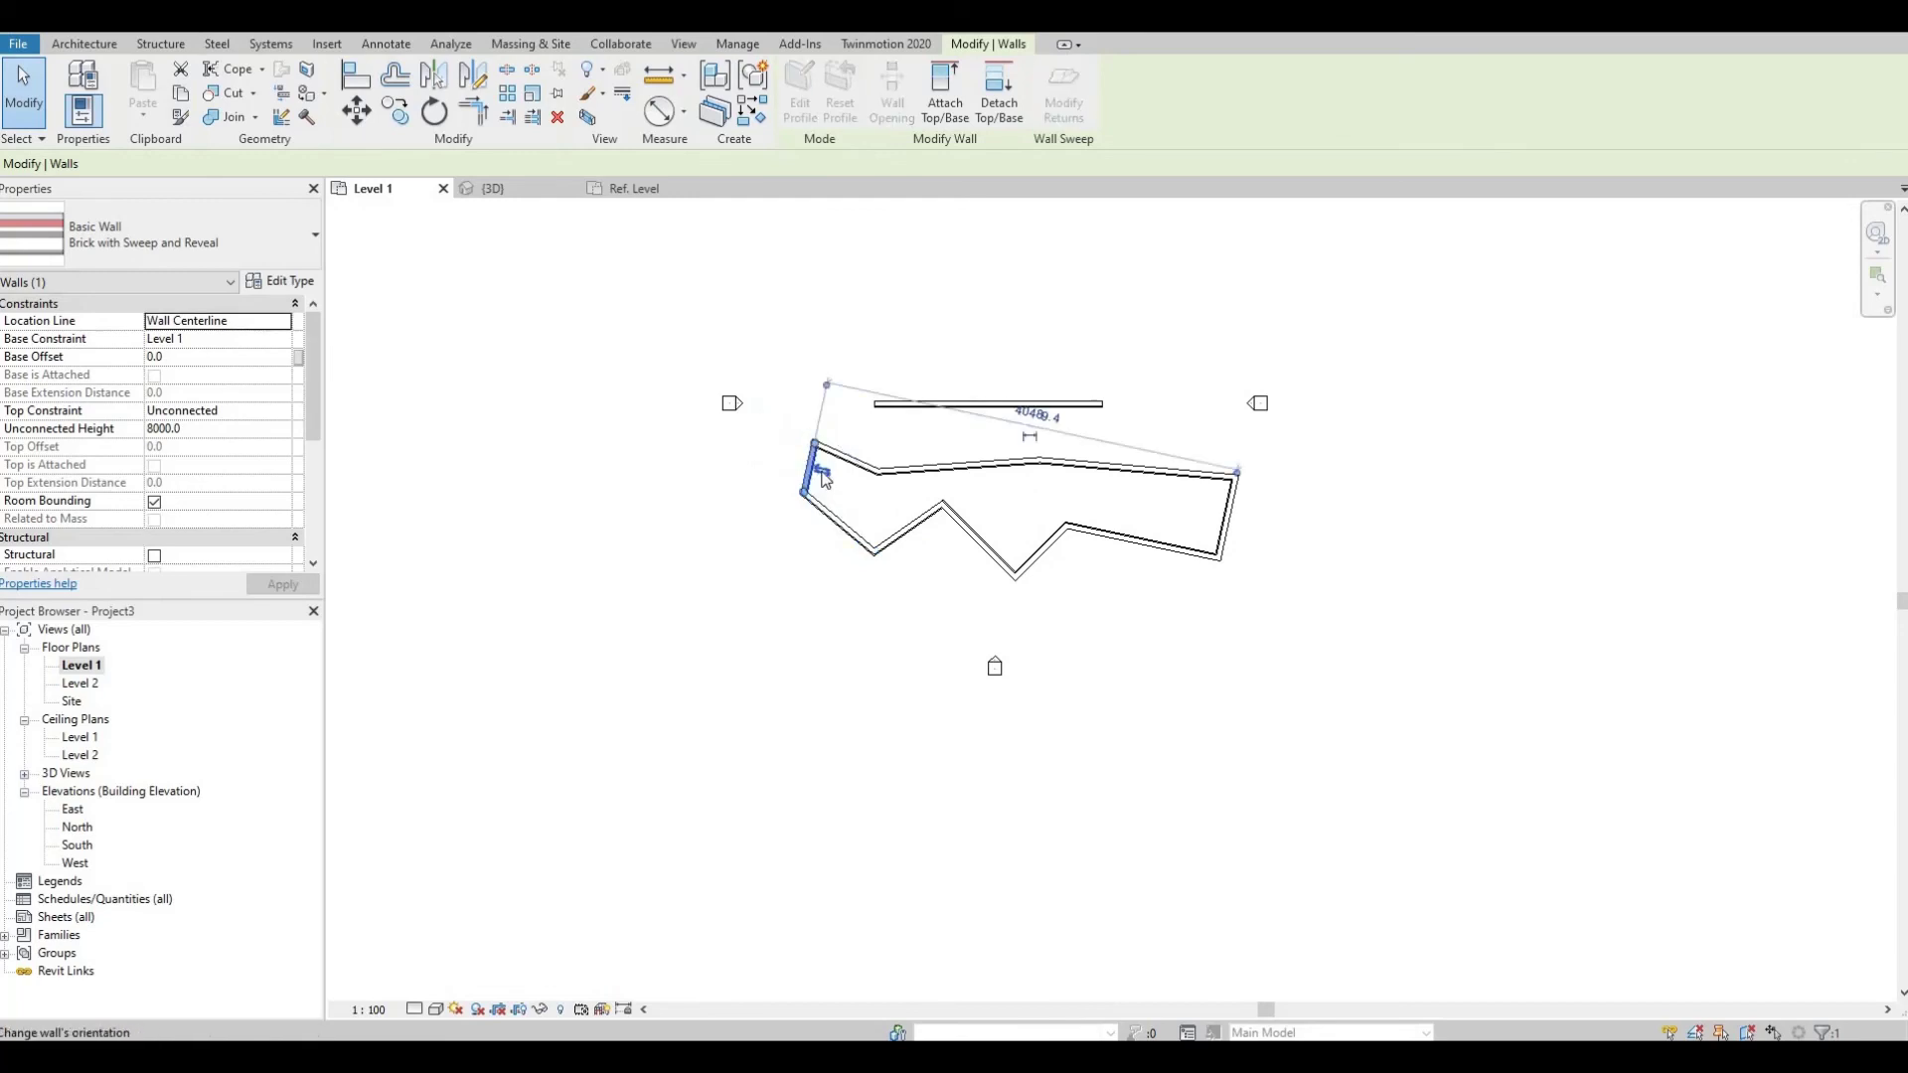
click(979, 553)
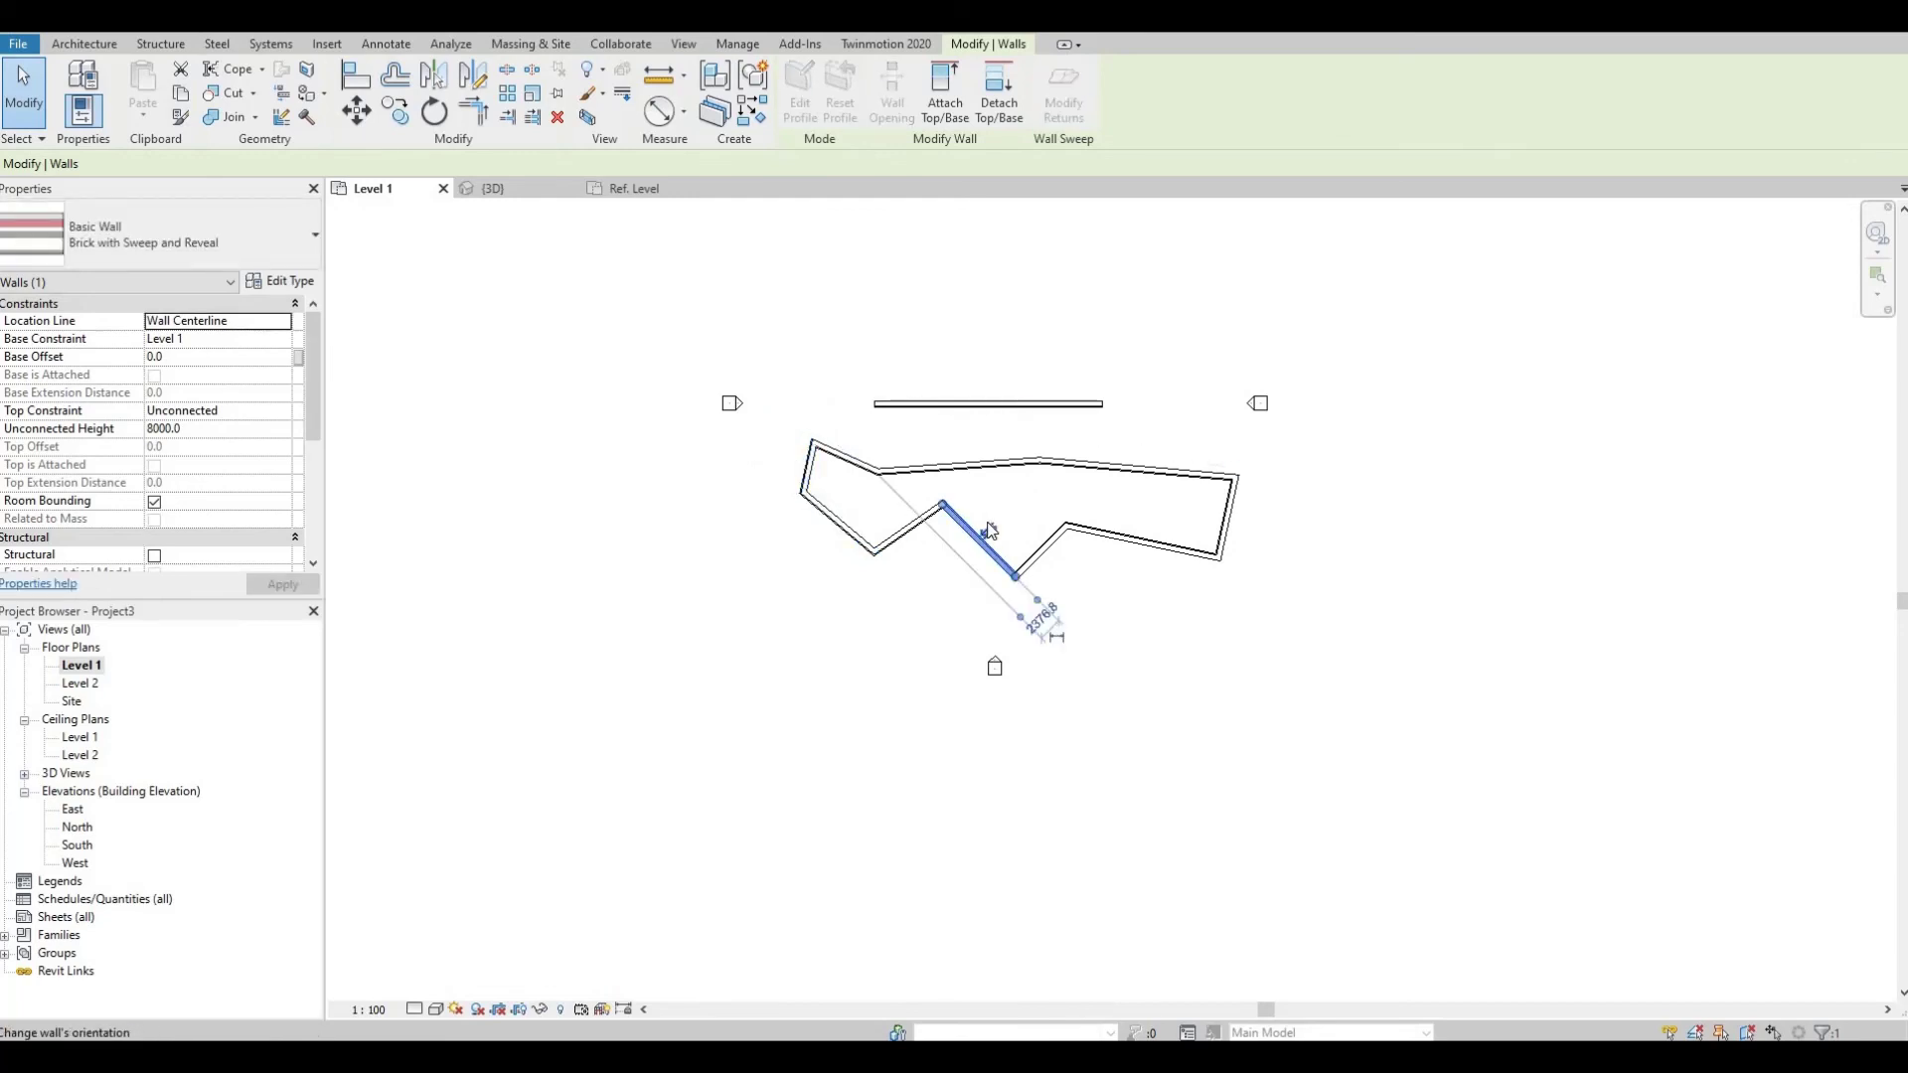
click(1033, 551)
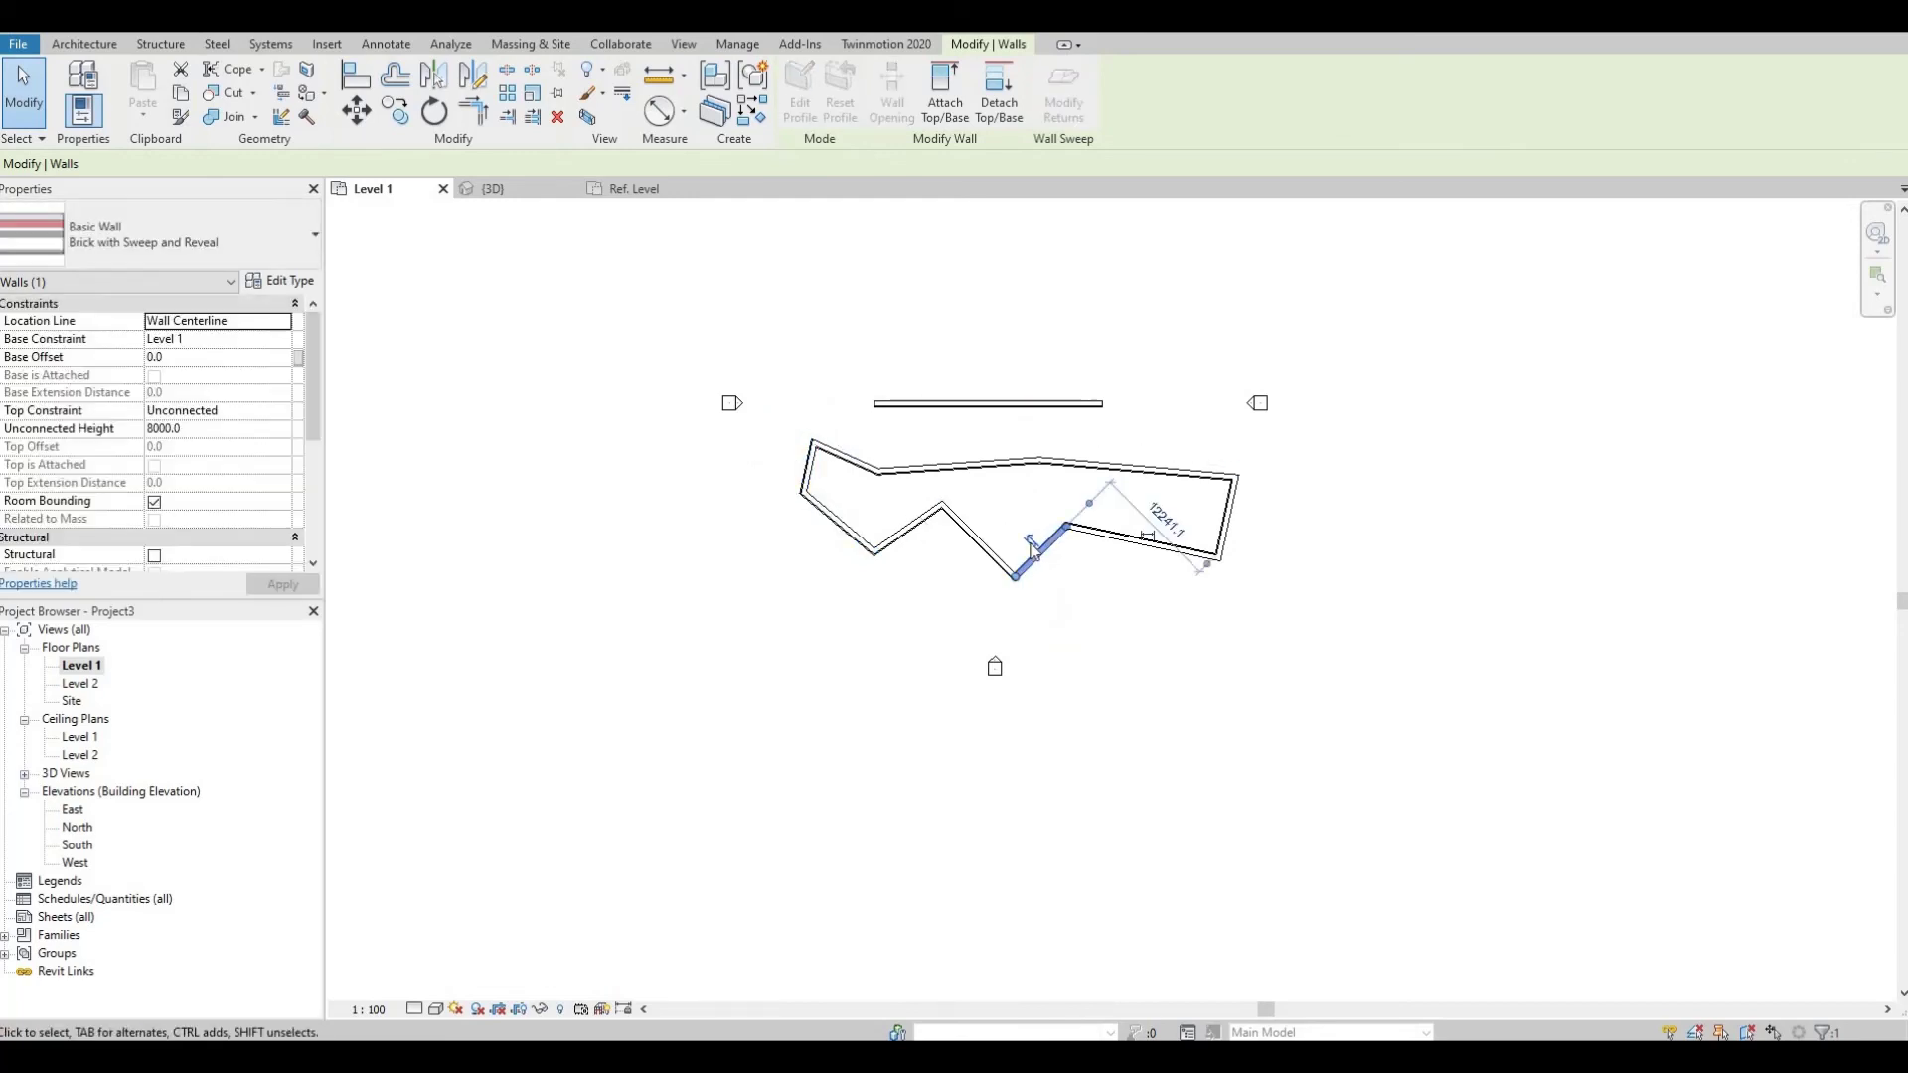
click(1123, 538)
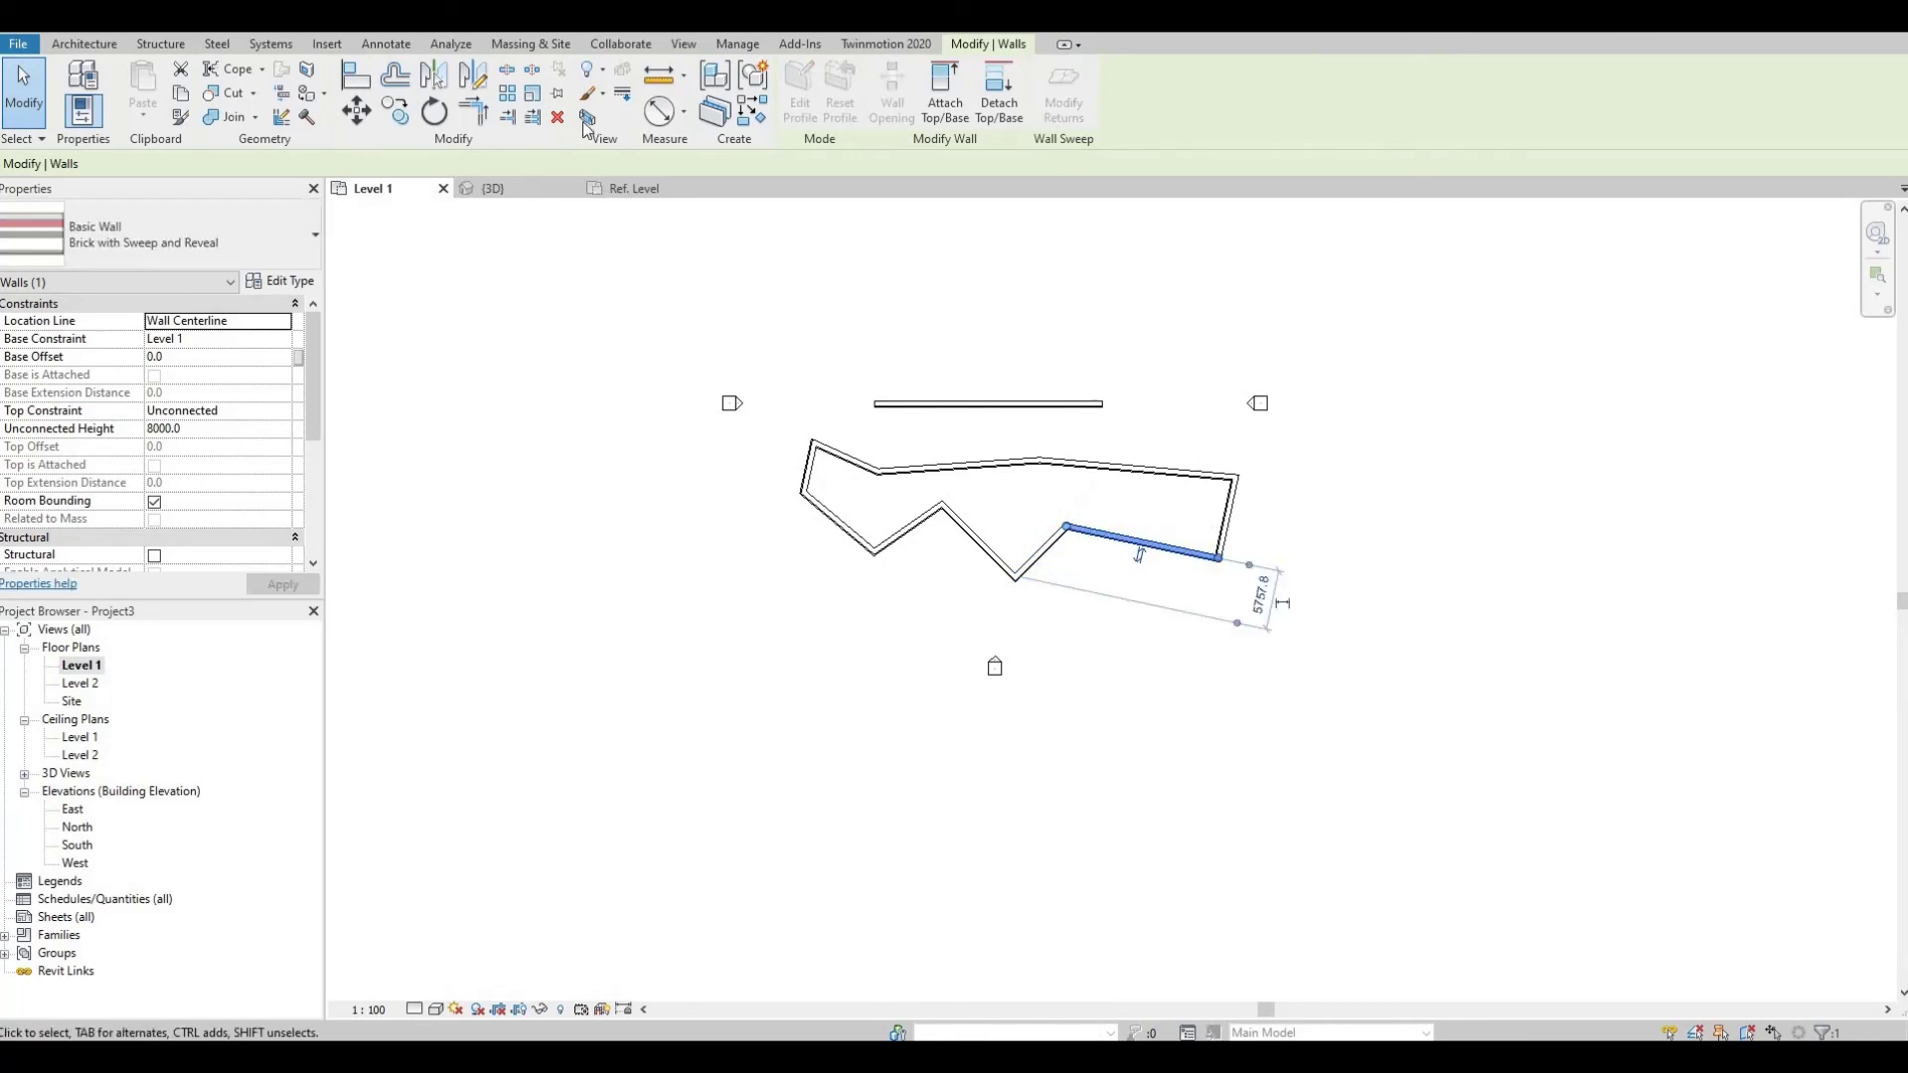
click(487, 188)
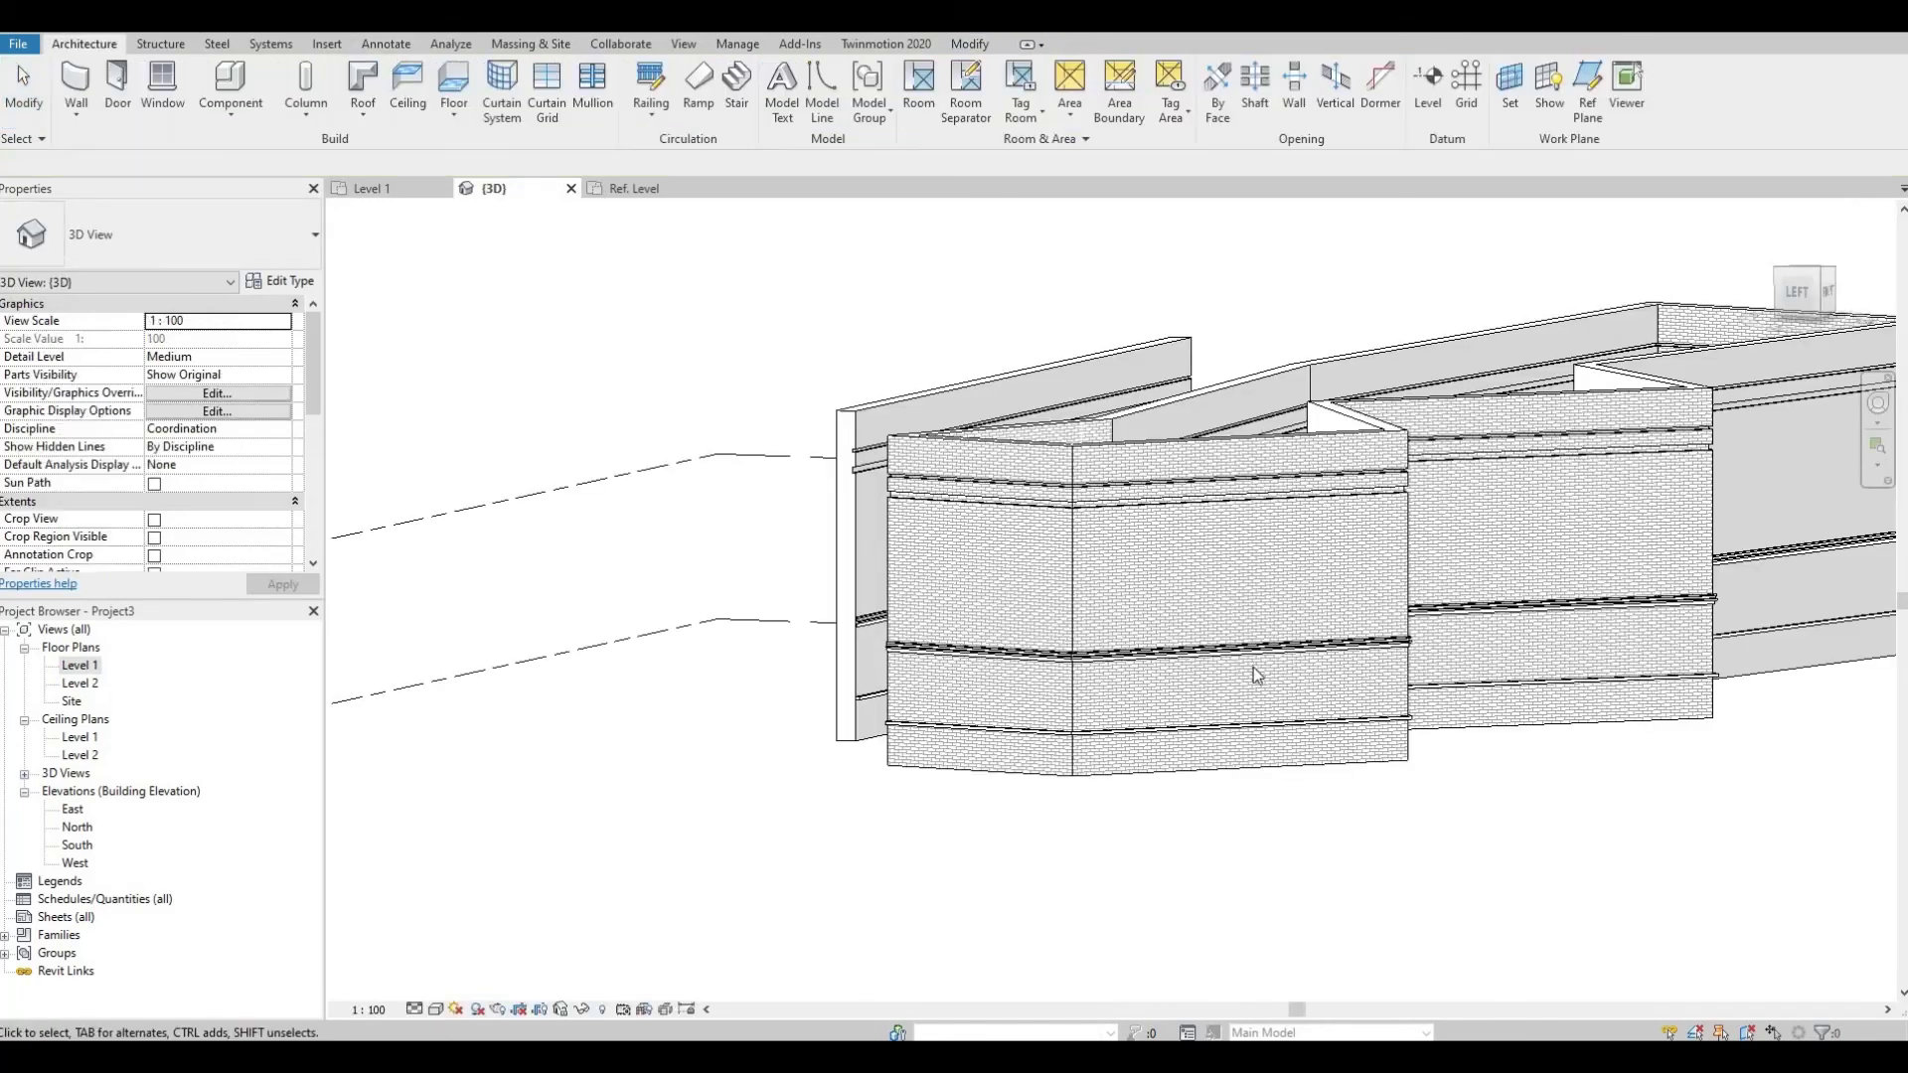
scroll(570, 564, up, 4)
scroll(765, 580, up, 4)
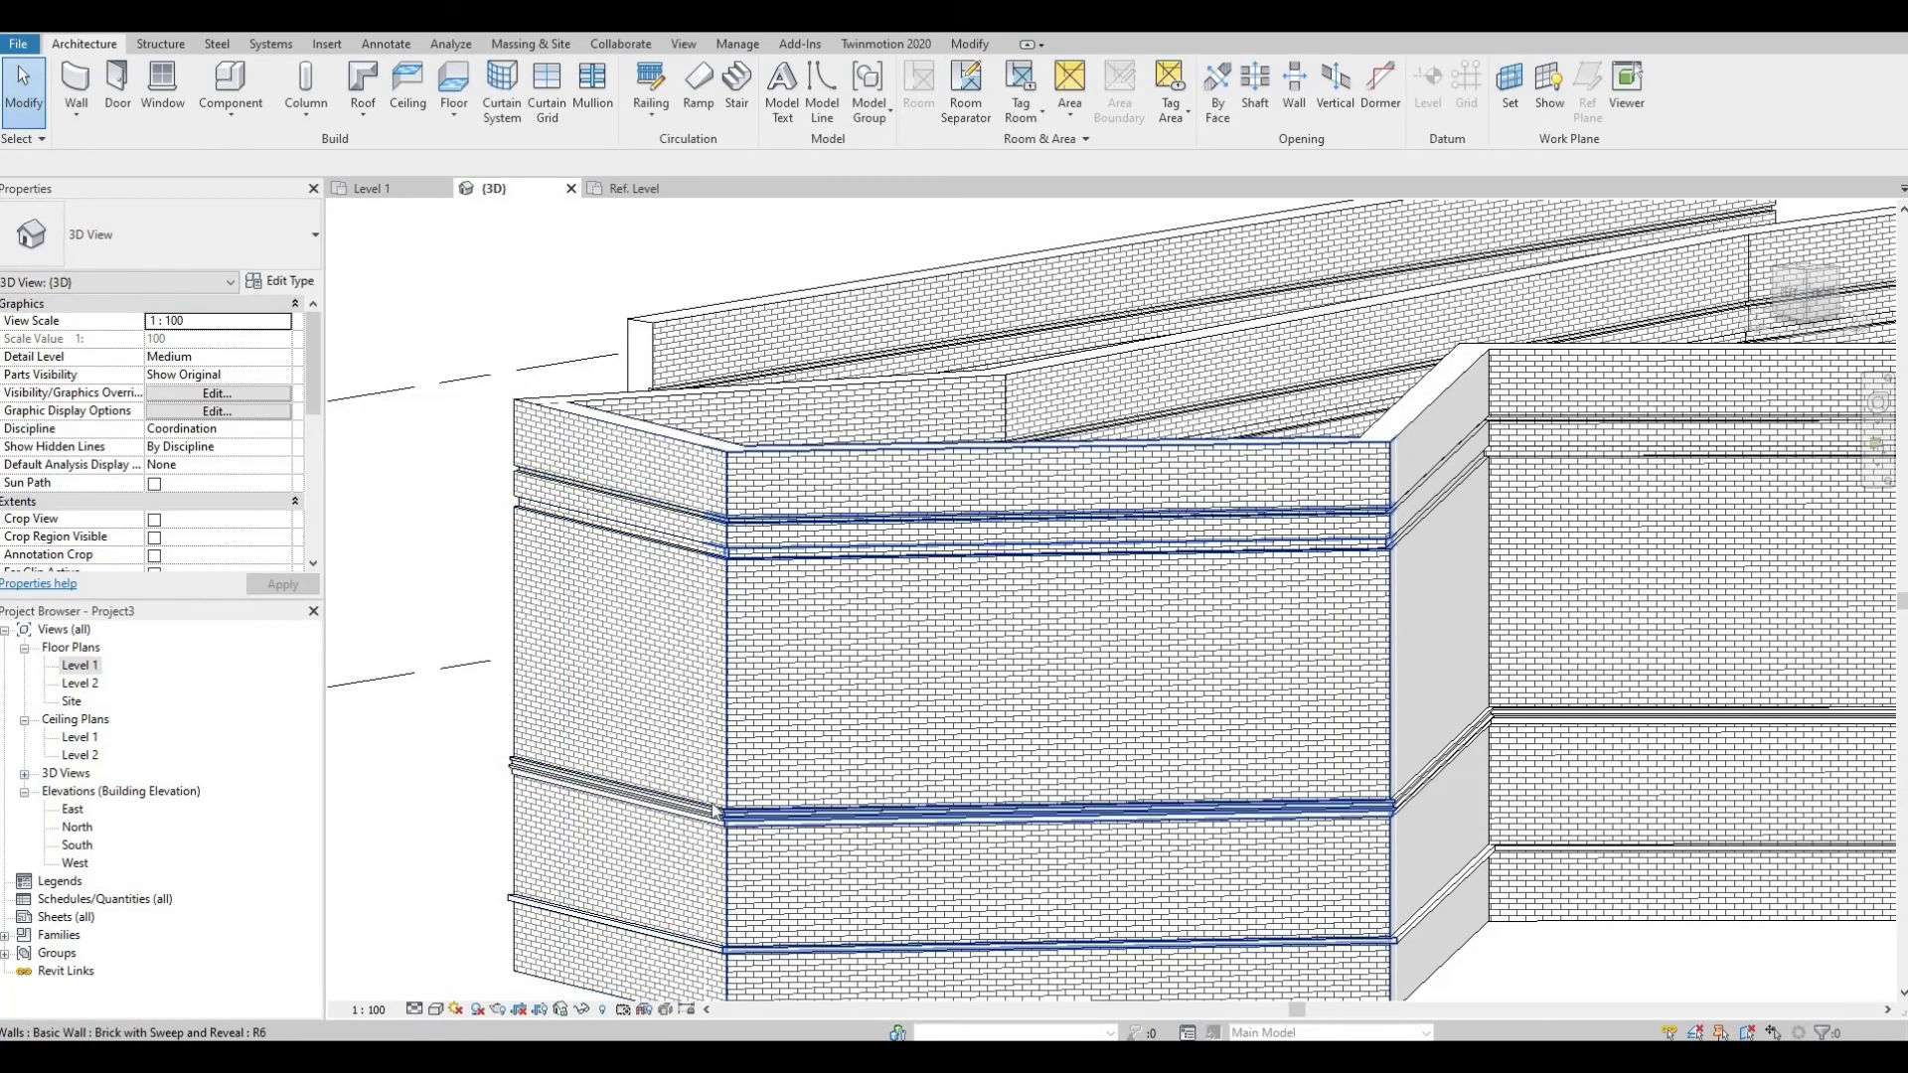
scroll(714, 827, up, 6)
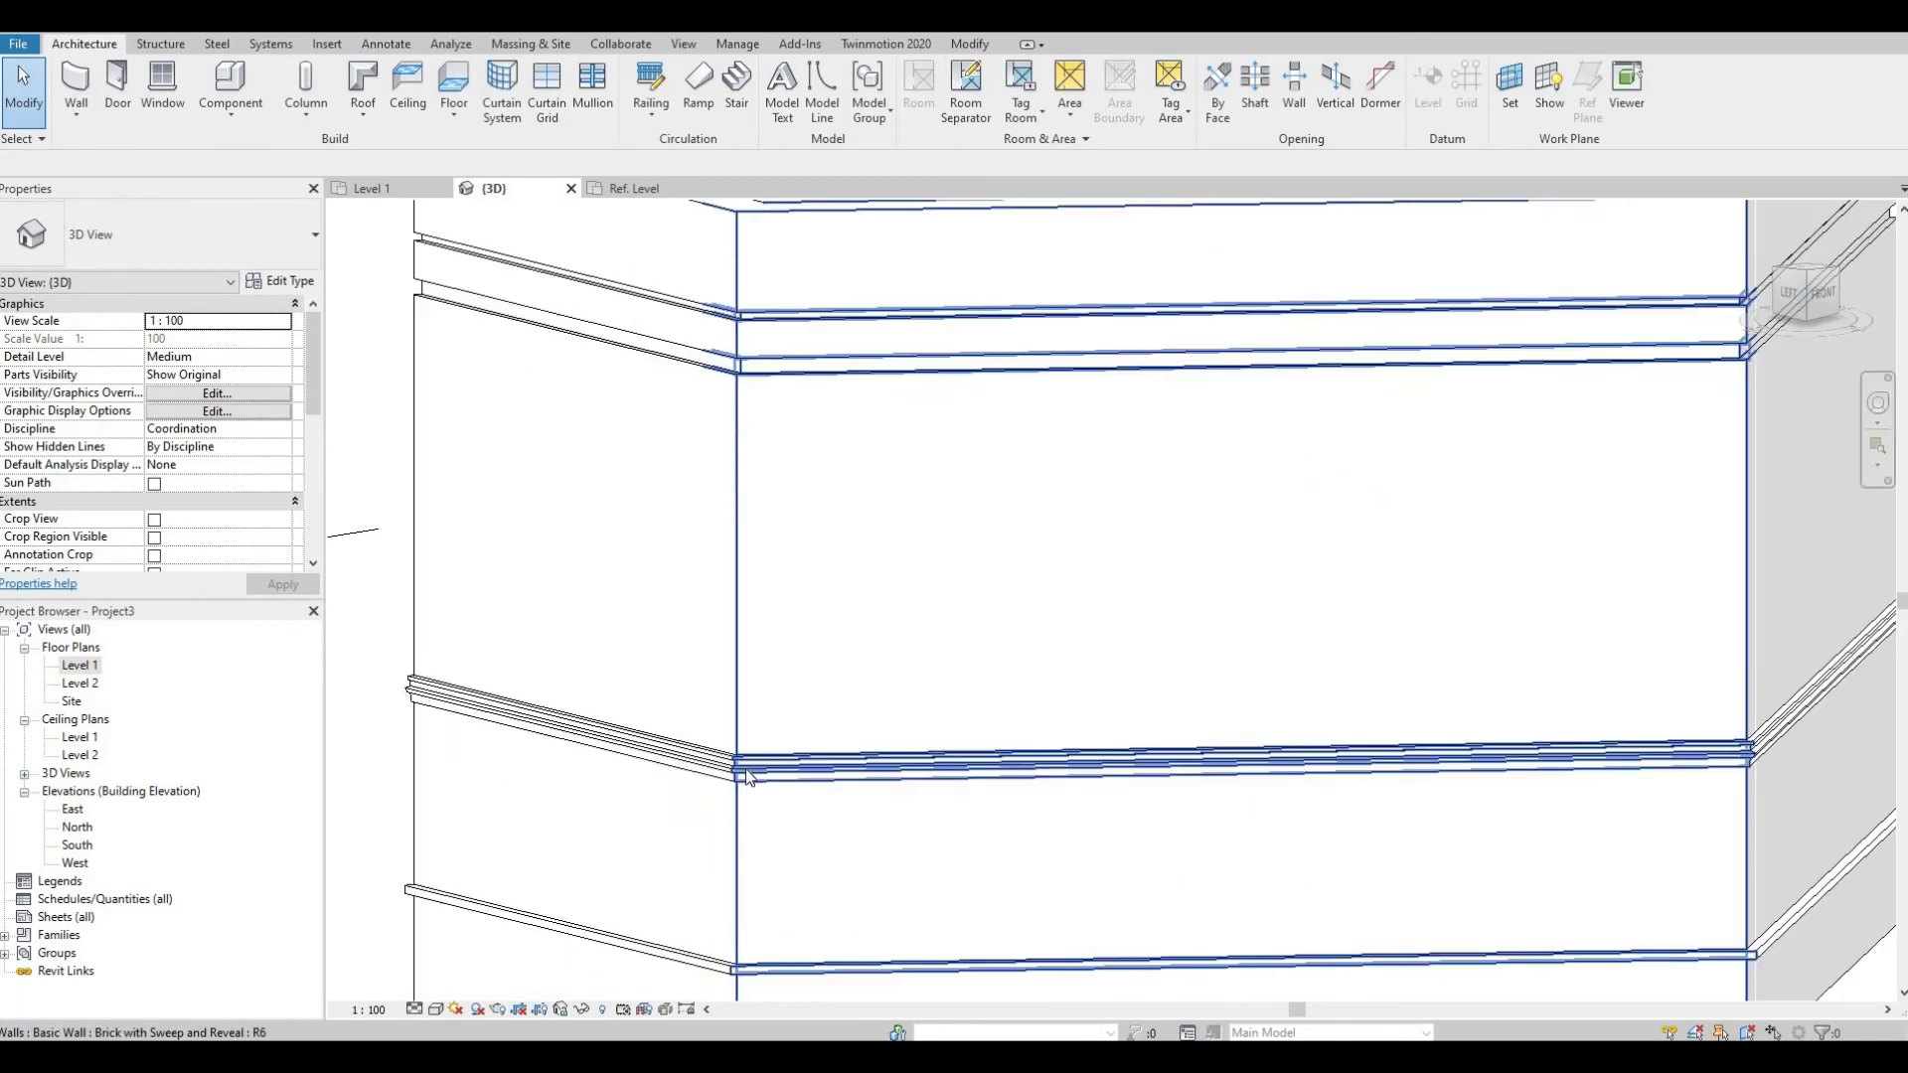
scroll(749, 753, down, 7)
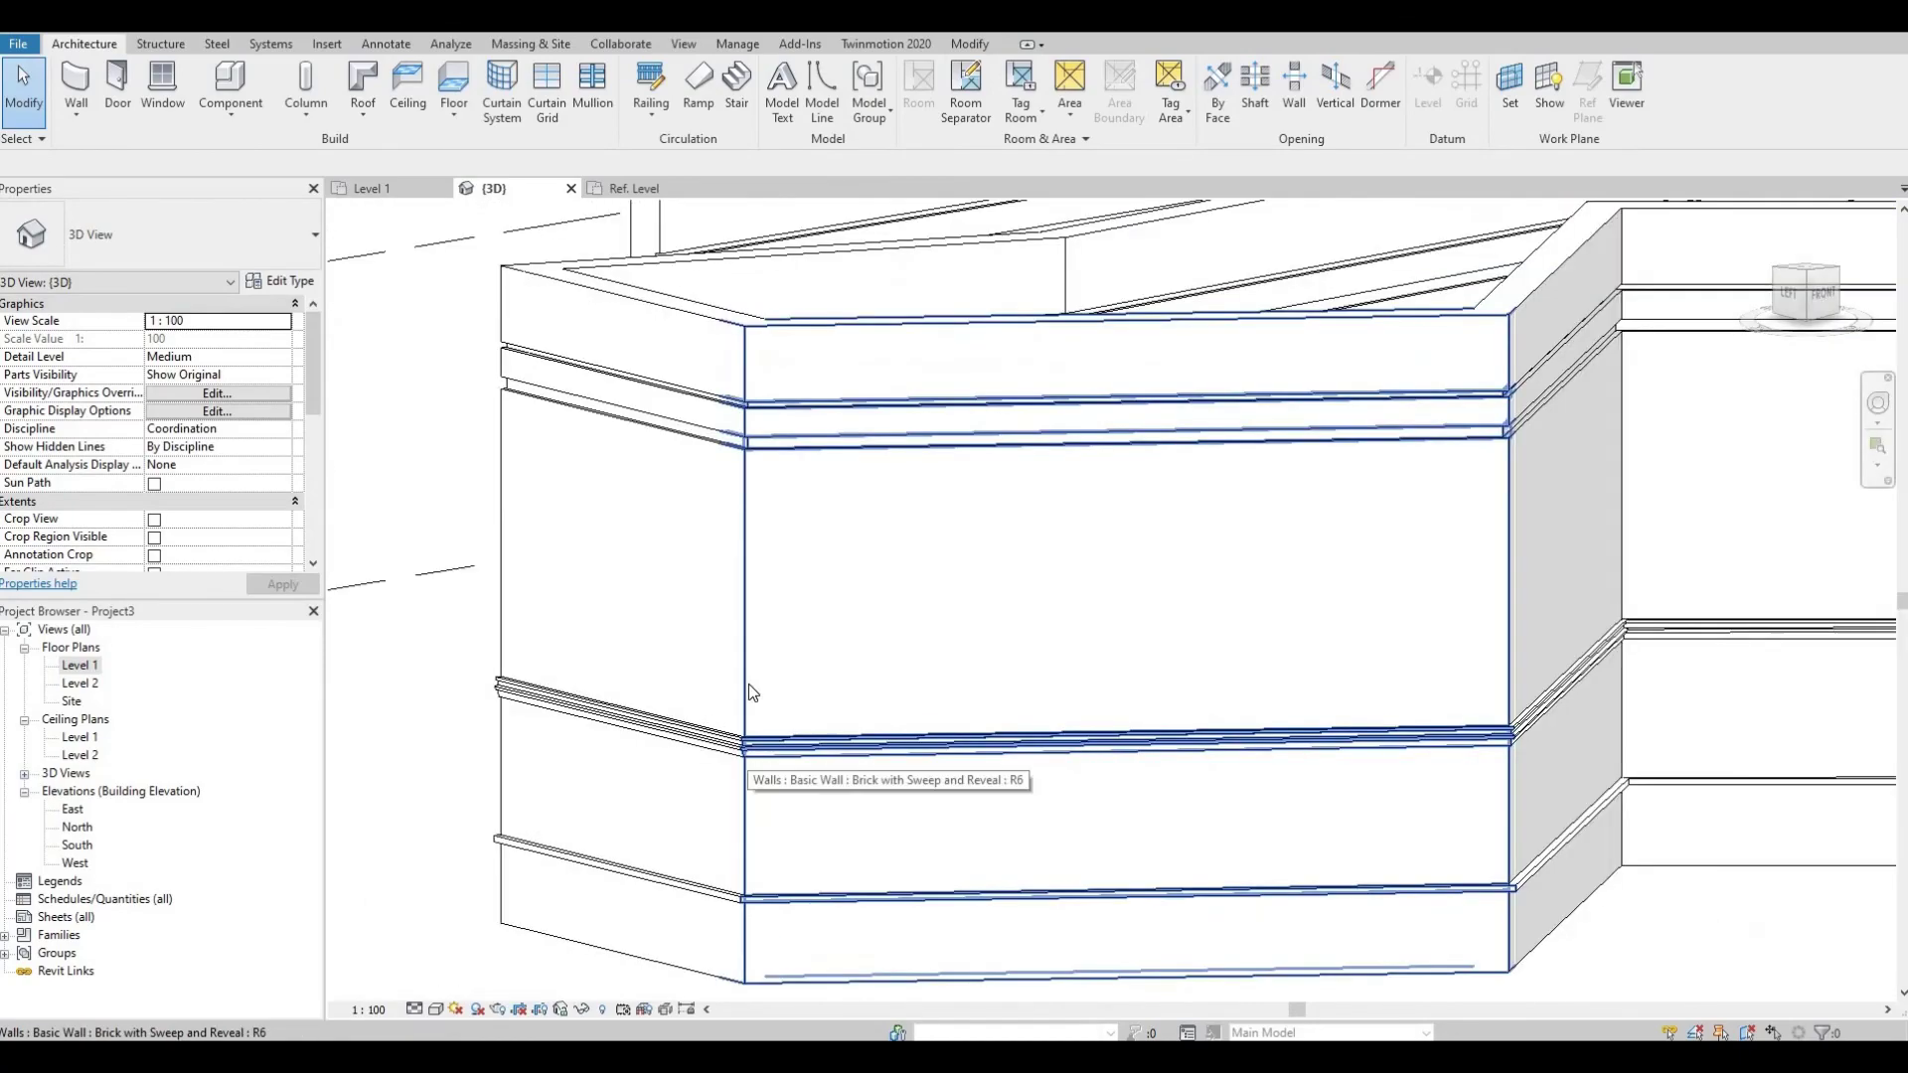
scroll(740, 748, up, 6)
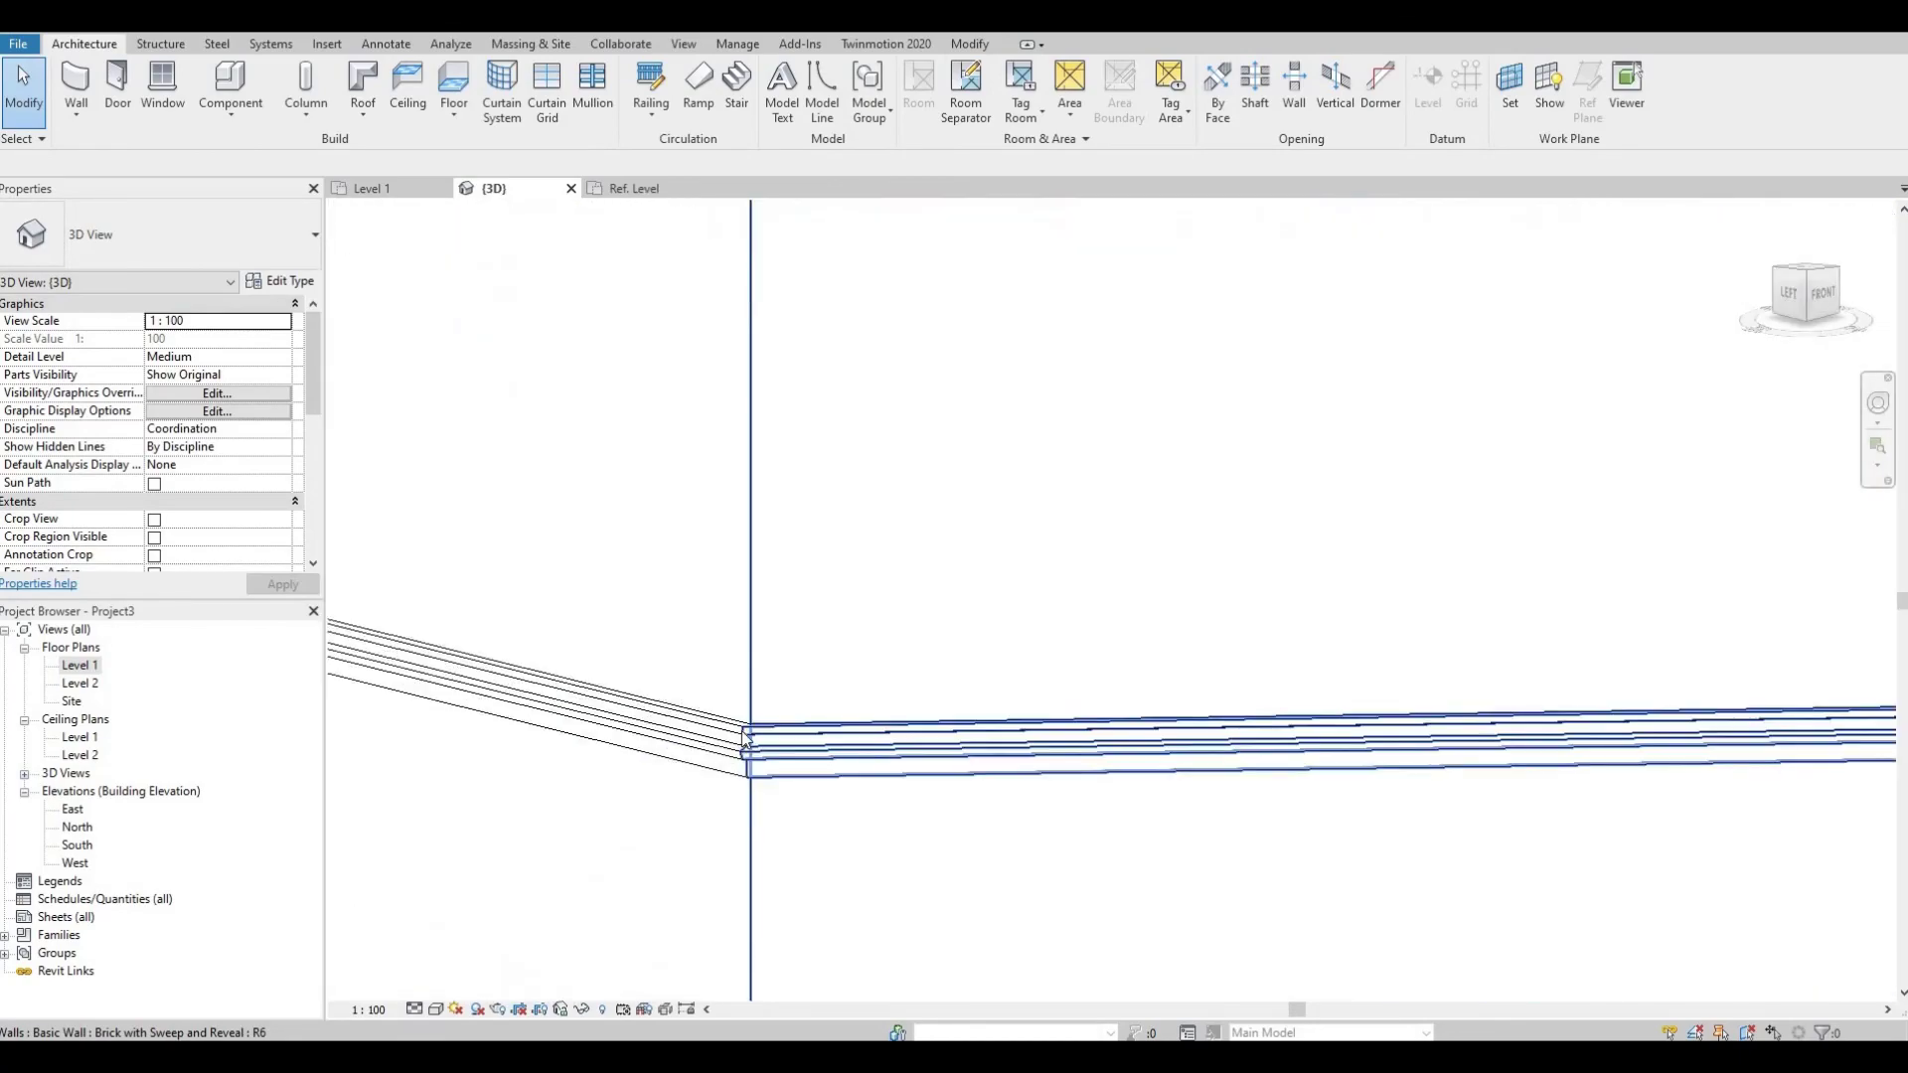
scroll(811, 845, up, 3)
scroll(983, 861, down, 6)
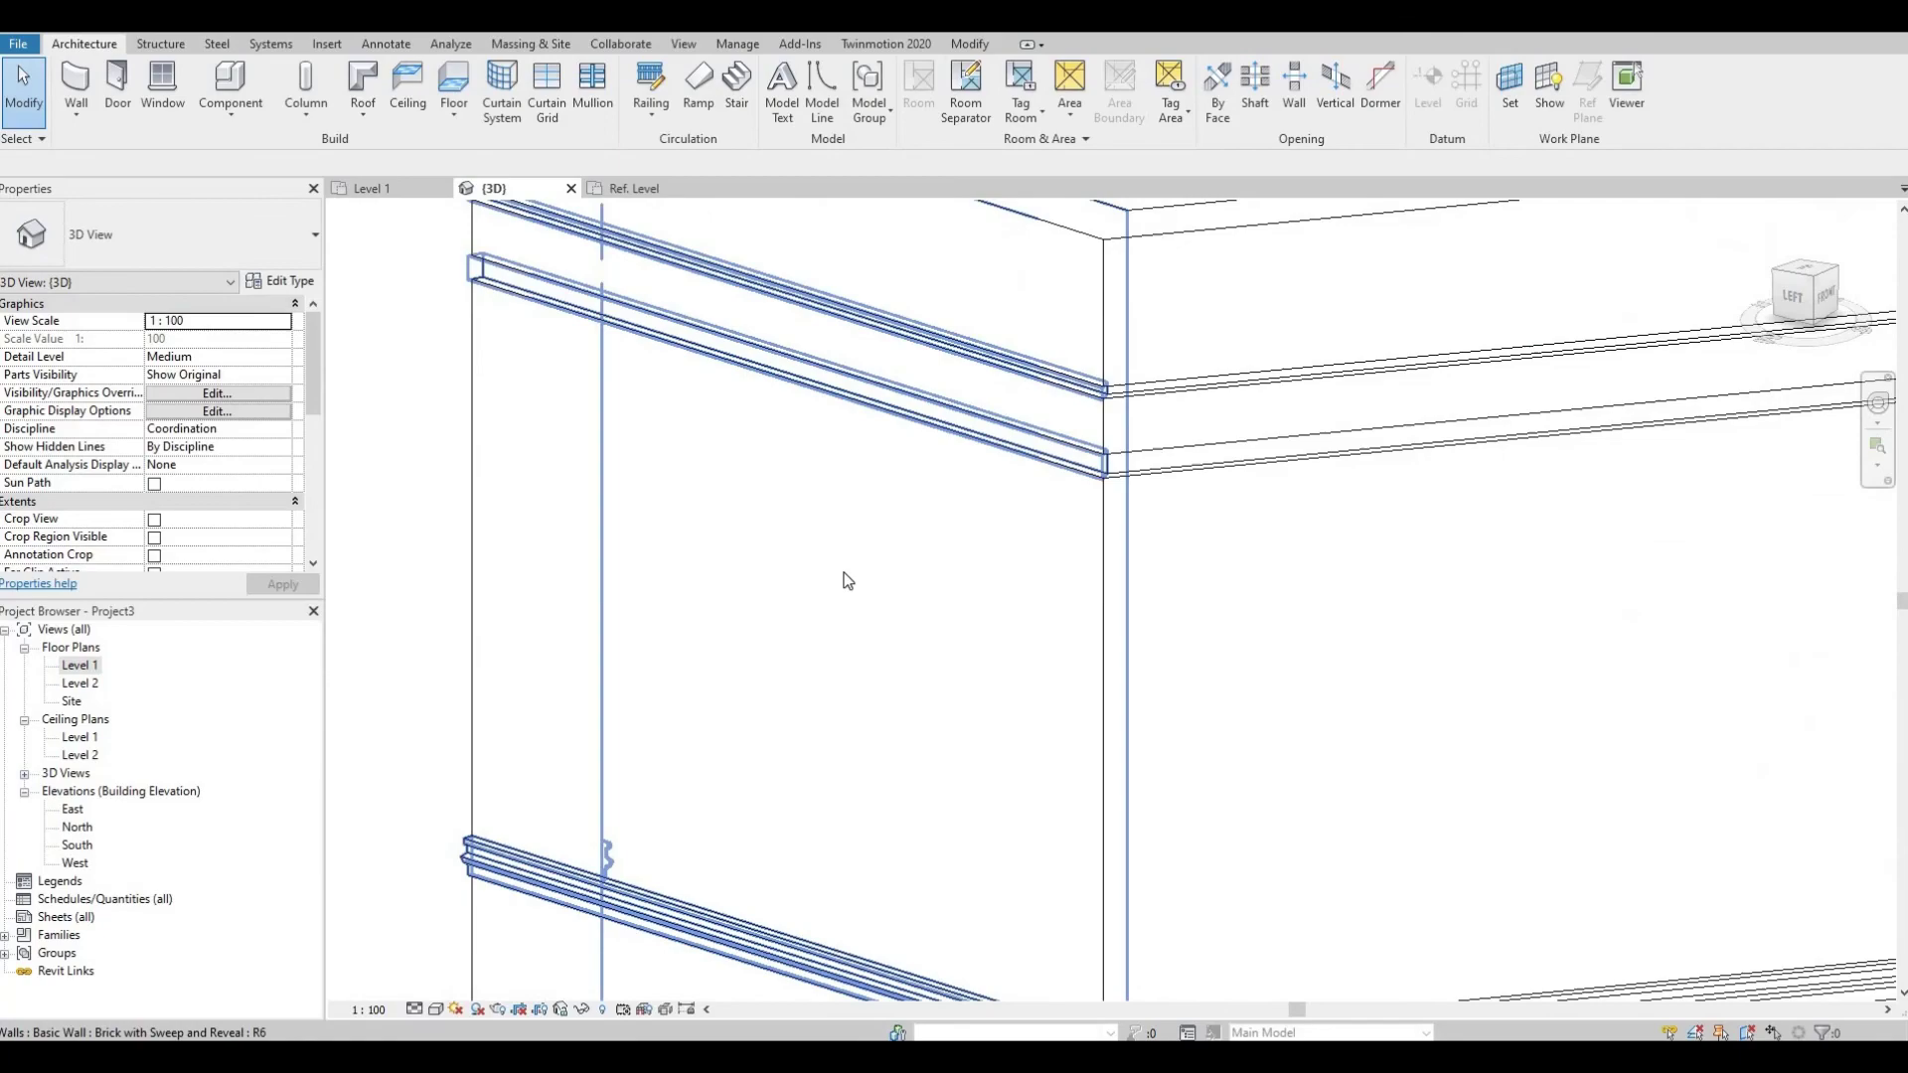
scroll(1146, 823, up, 5)
scroll(1123, 845, down, 4)
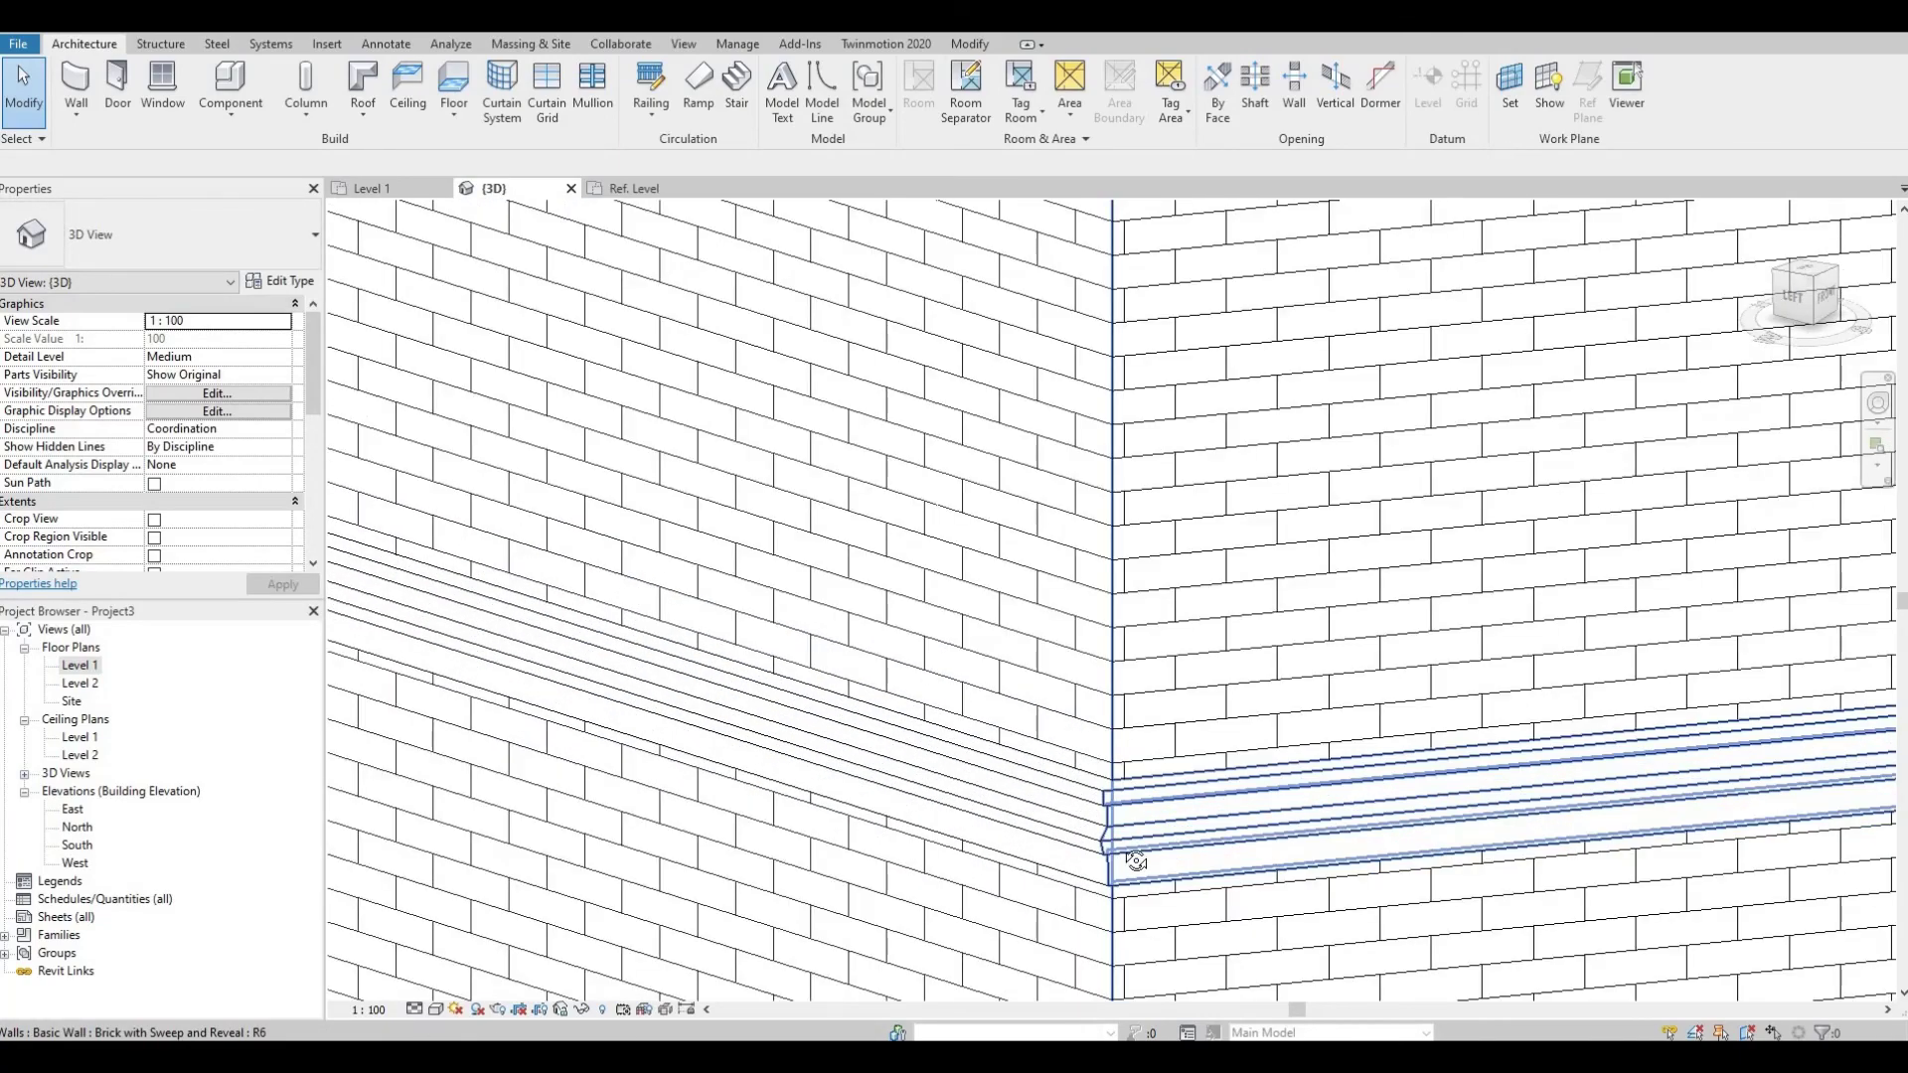
scroll(1113, 795, up, 4)
scroll(1113, 765, down, 8)
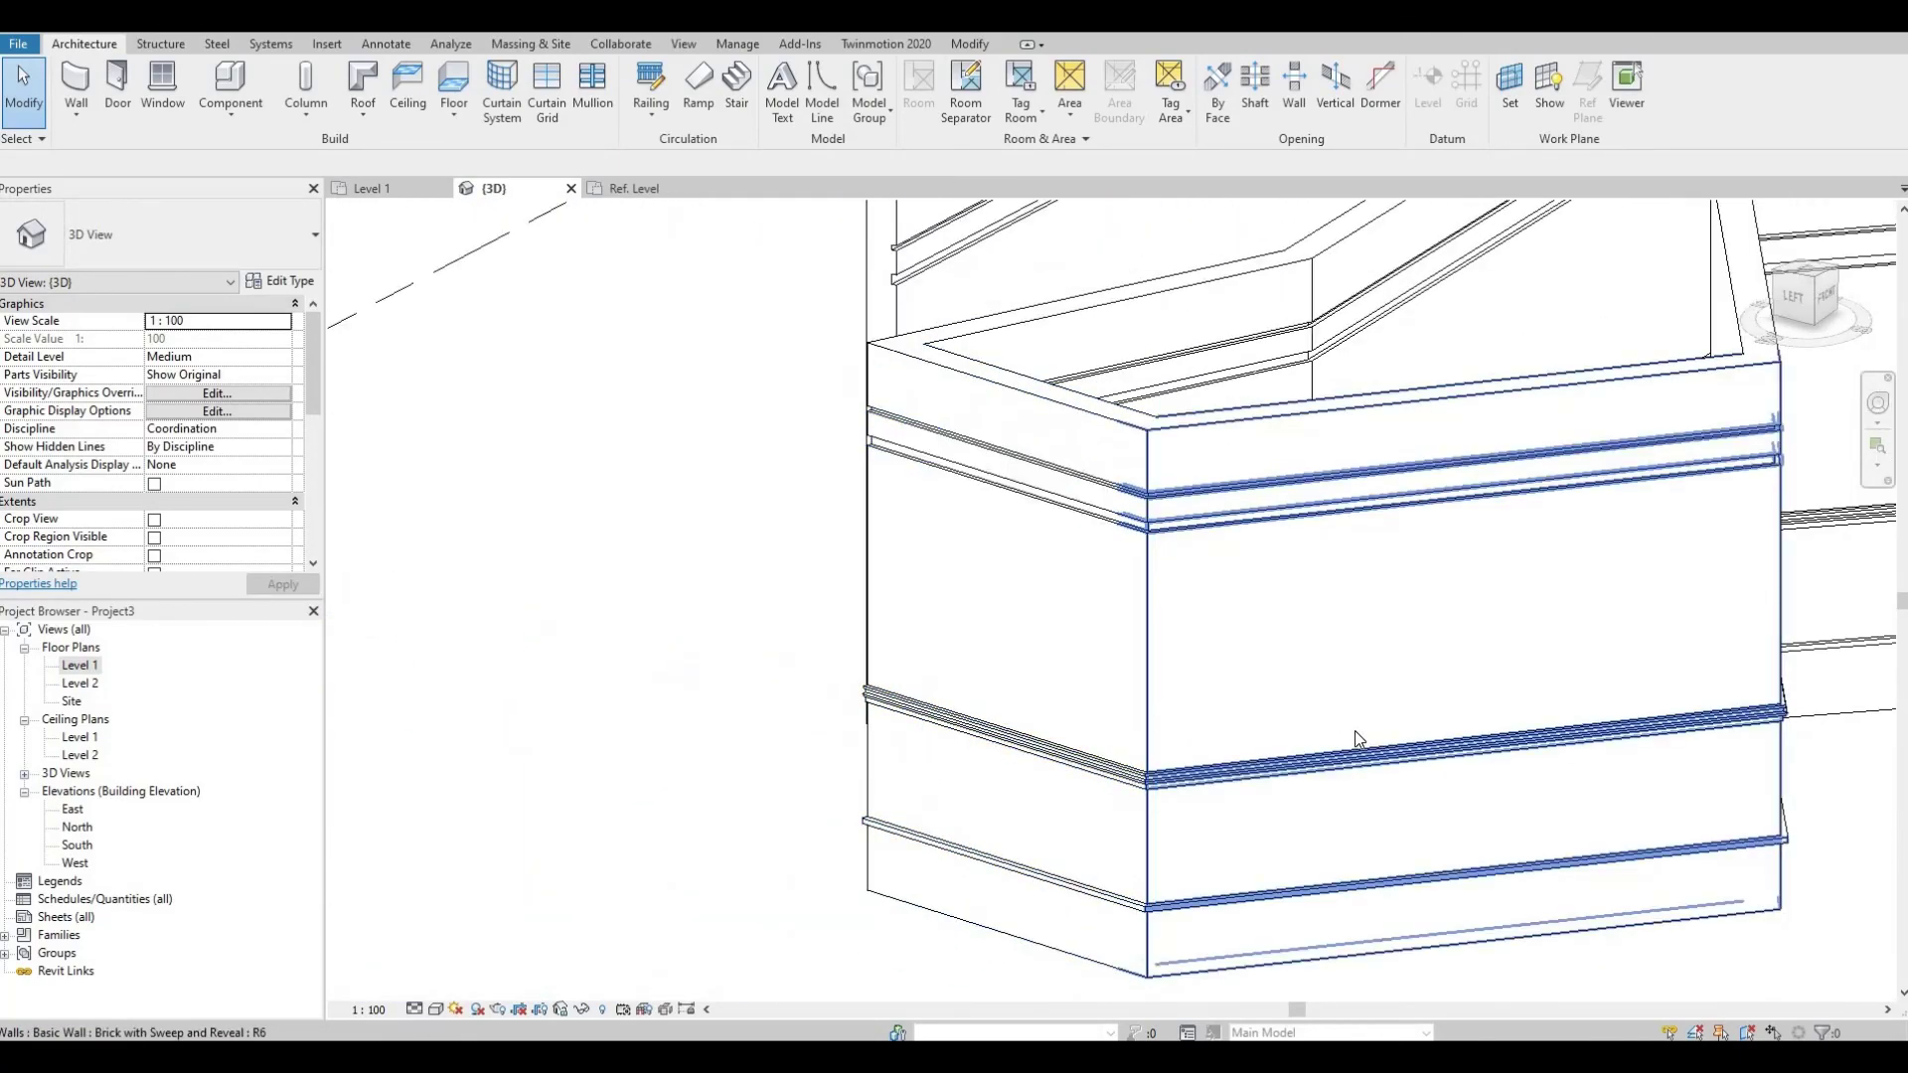
shift+middle_drag(960, 760, 910, 781)
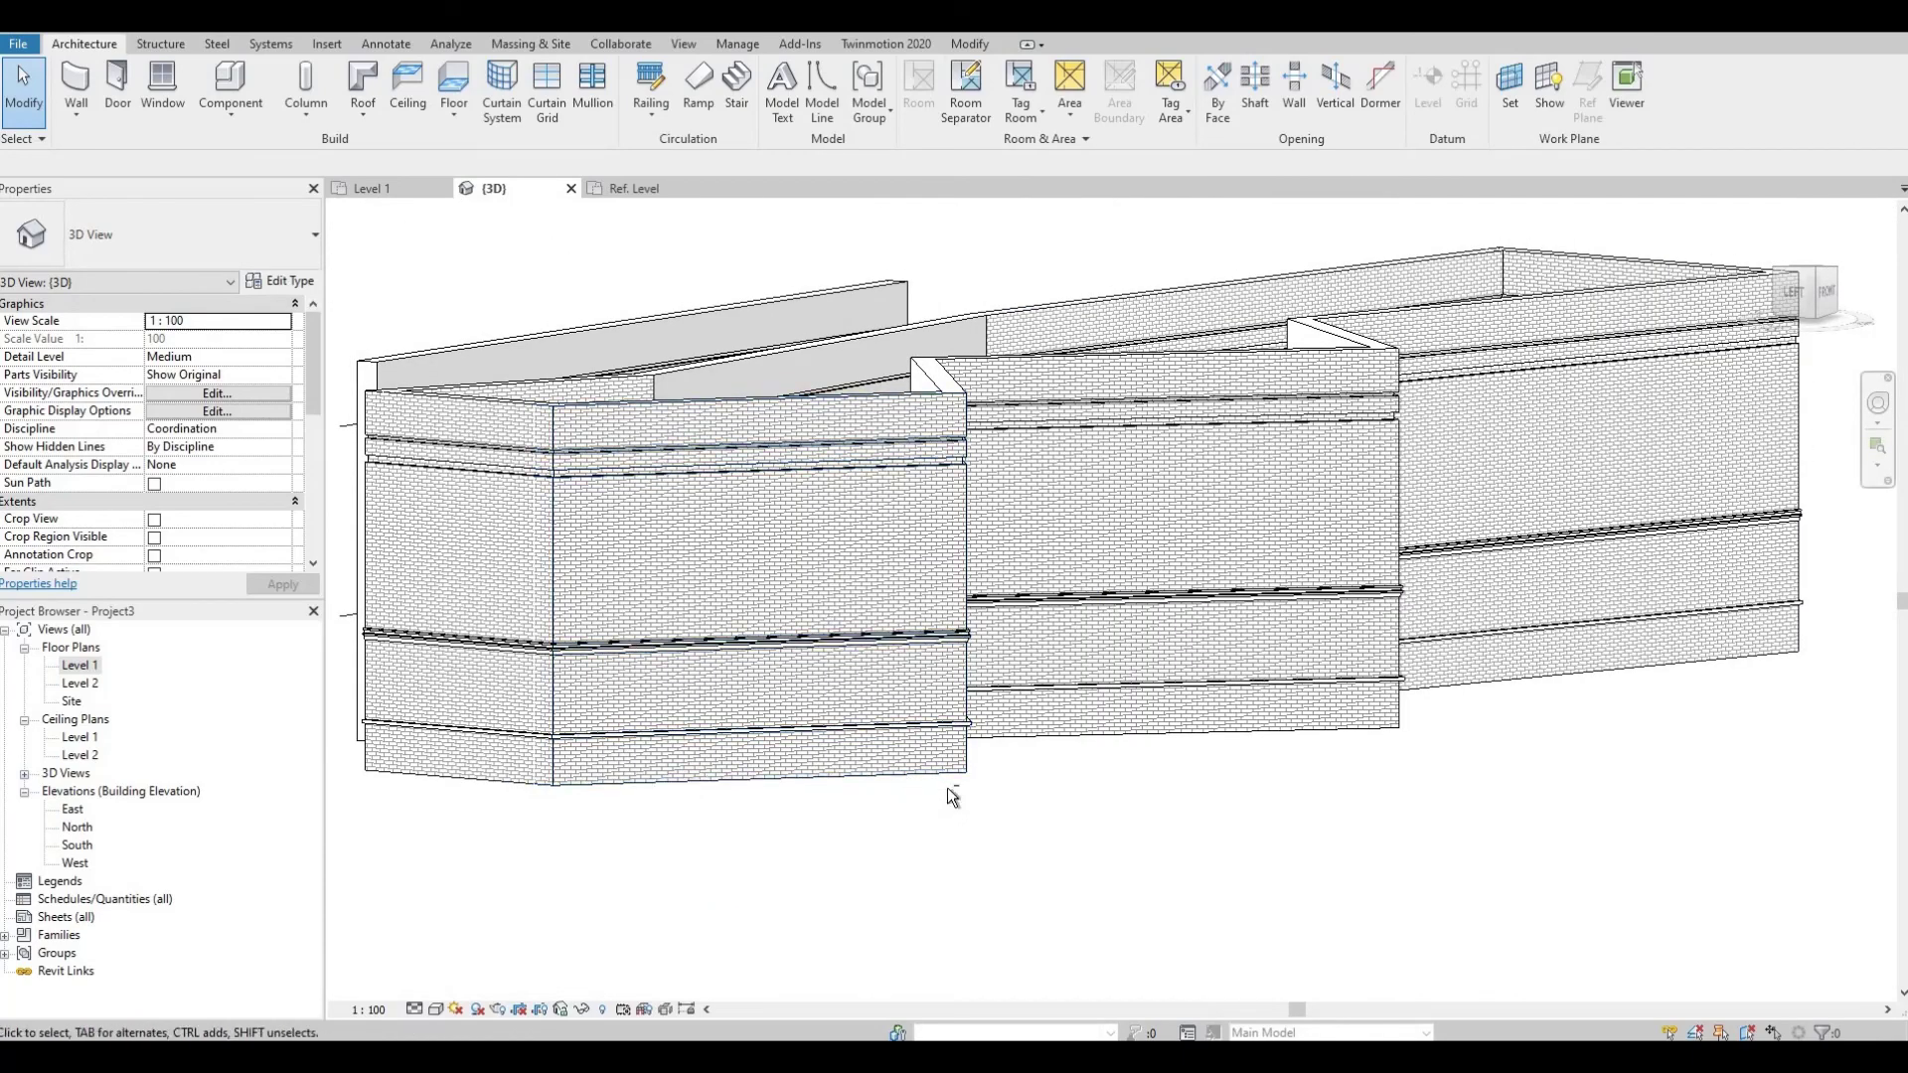
shift+middle_drag(1037, 815, 1093, 802)
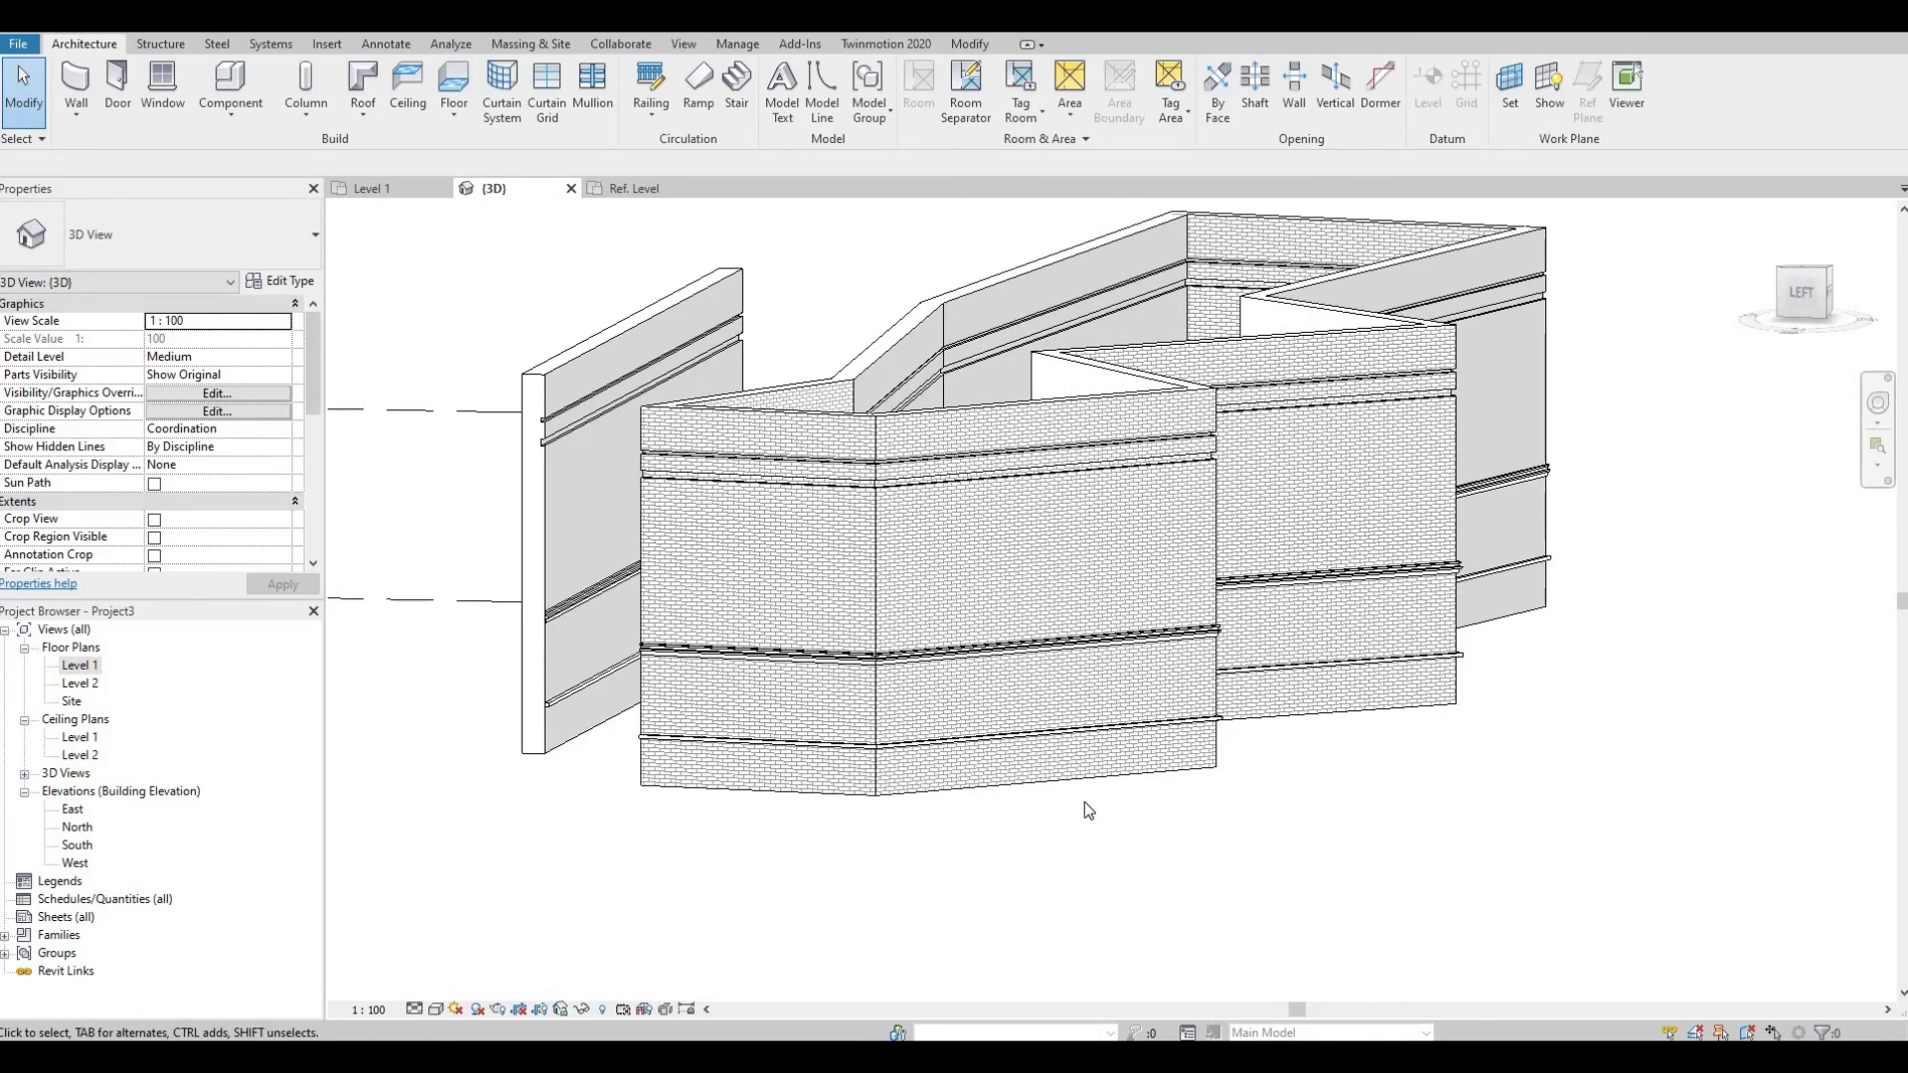